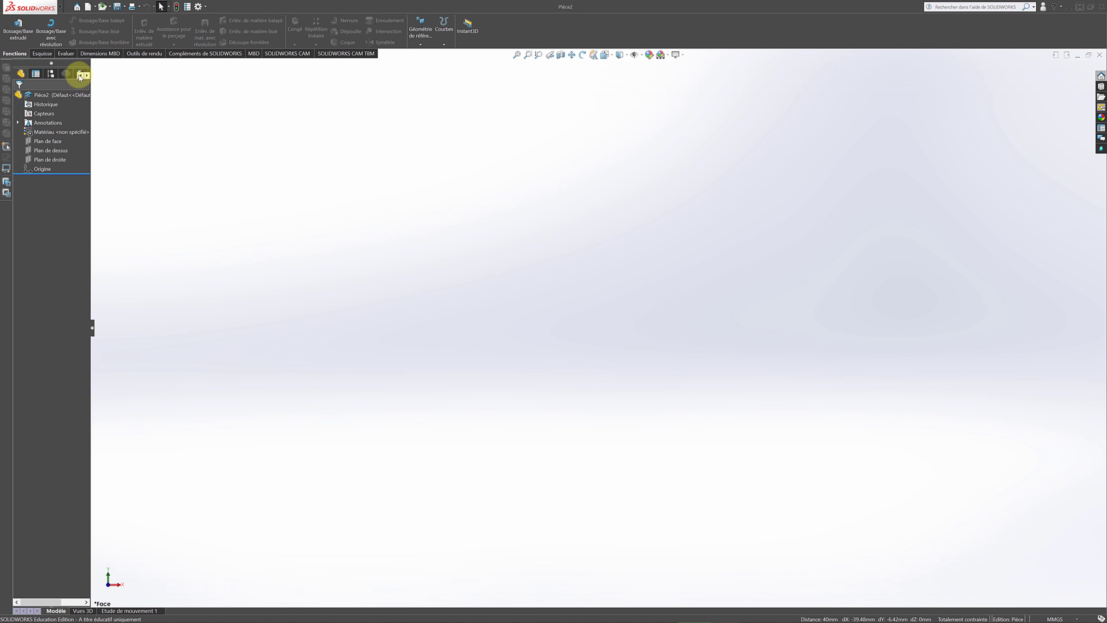
Step: Start a new sketch on the front plane (Plan de face)
{"action": "left_click", "coordinate": [43, 53]}
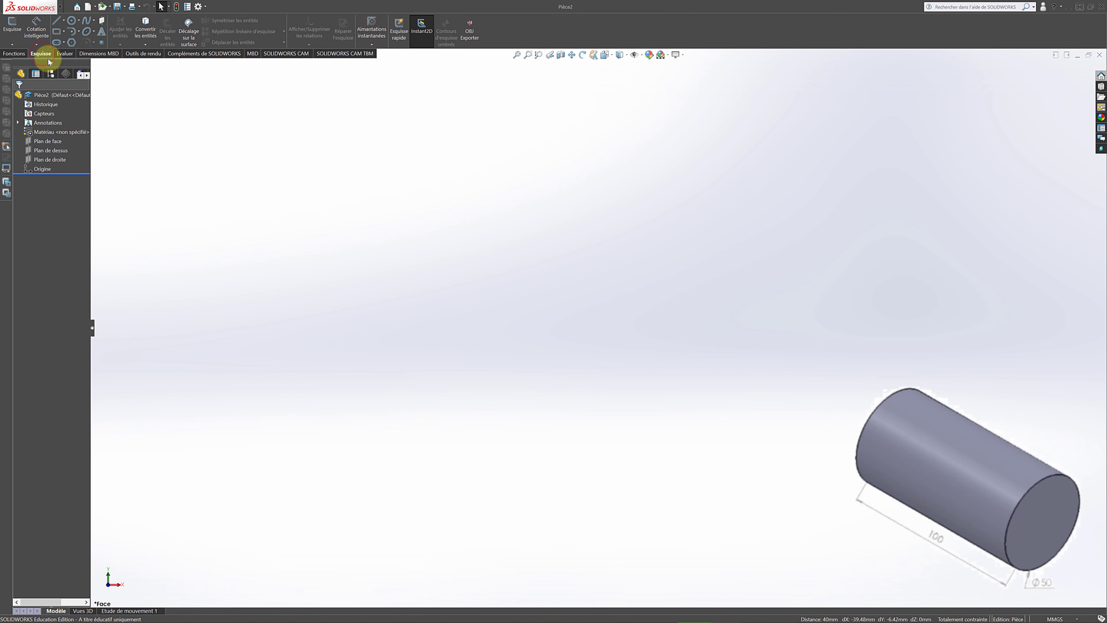
{"action": "left_click", "coordinate": [10, 24]}
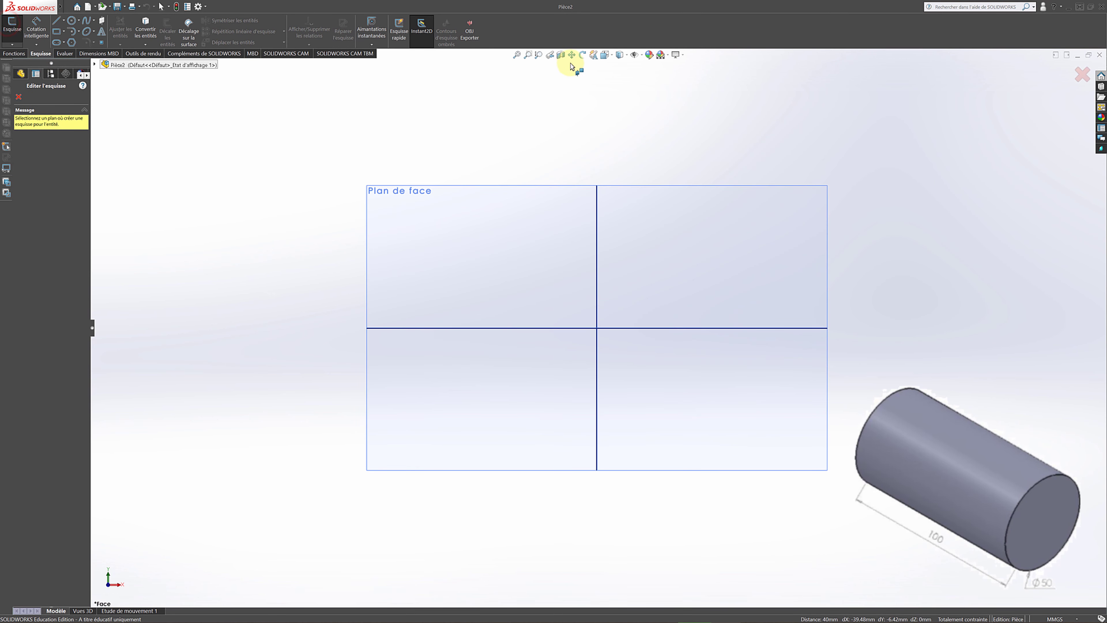
{"action": "left_click", "coordinate": [582, 55]}
{"action": "left_click_drag", "start_coordinate": [540, 178], "coordinate": [518, 196]}
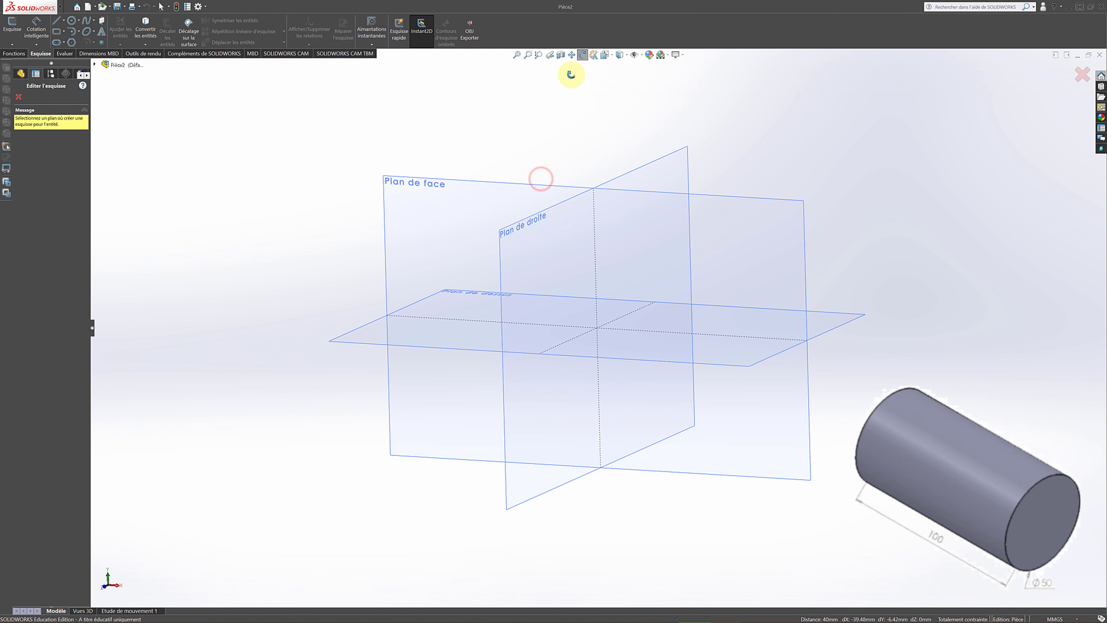
{"action": "left_click", "coordinate": [582, 55]}
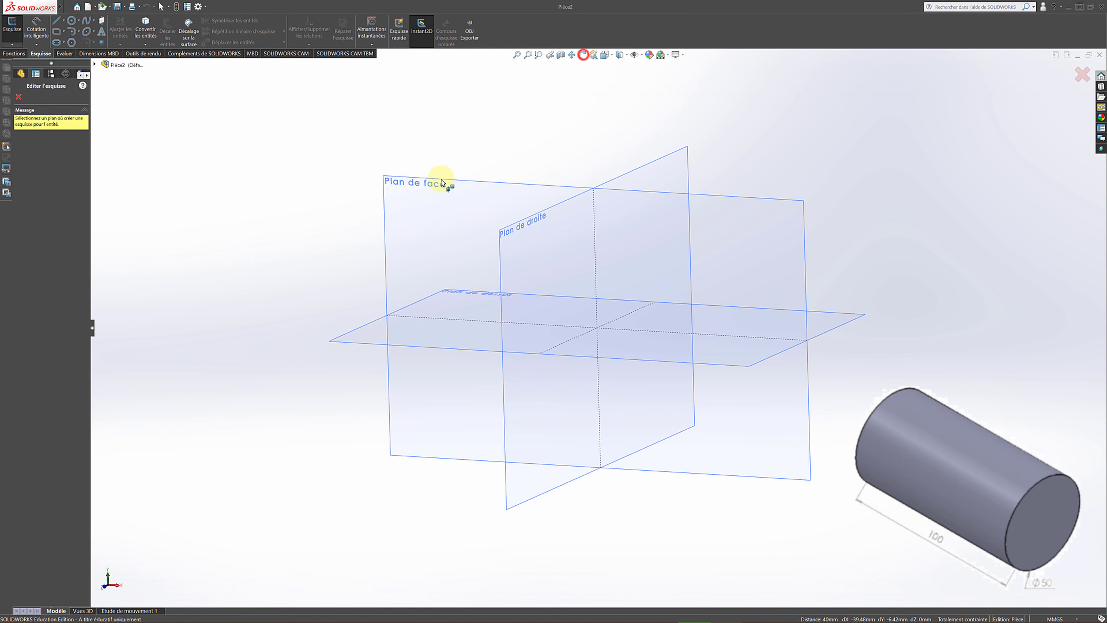
{"action": "left_click", "coordinate": [417, 187]}
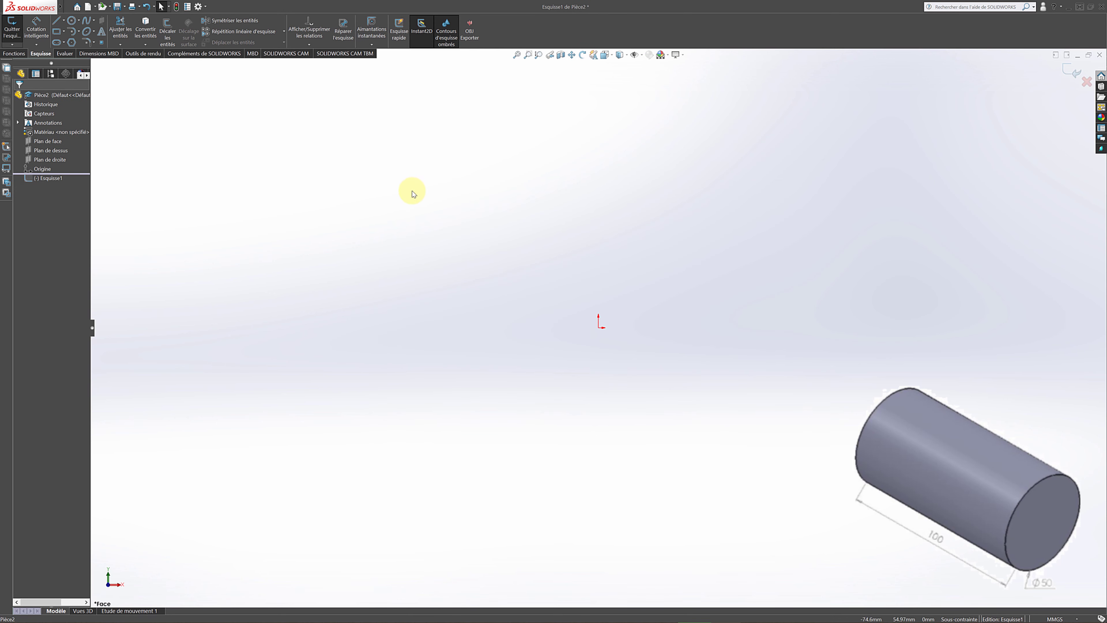
Step: Sketch a circle centred on the origin with a radius of about 25 mm
{"action": "left_click", "coordinate": [72, 22]}
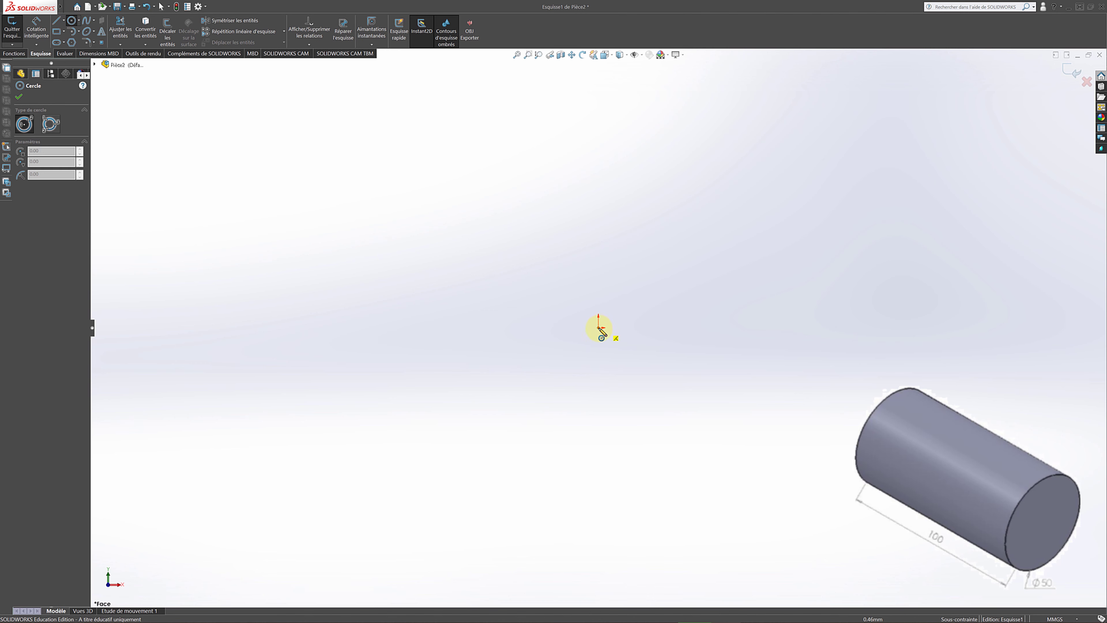
{"action": "left_click", "coordinate": [599, 328]}
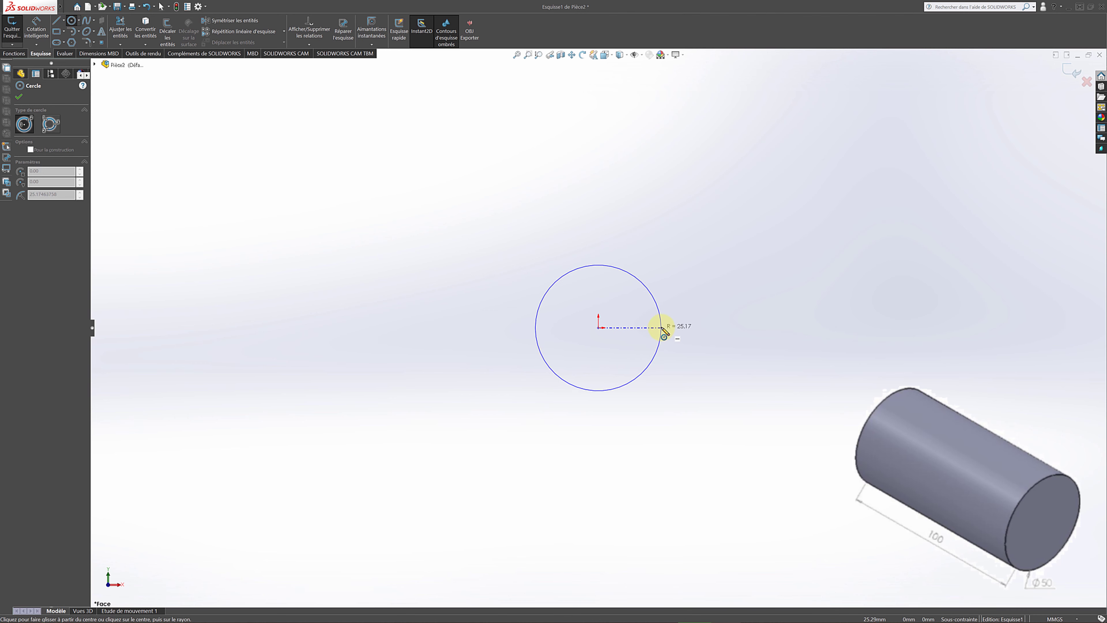
{"action": "left_click", "coordinate": [662, 328]}
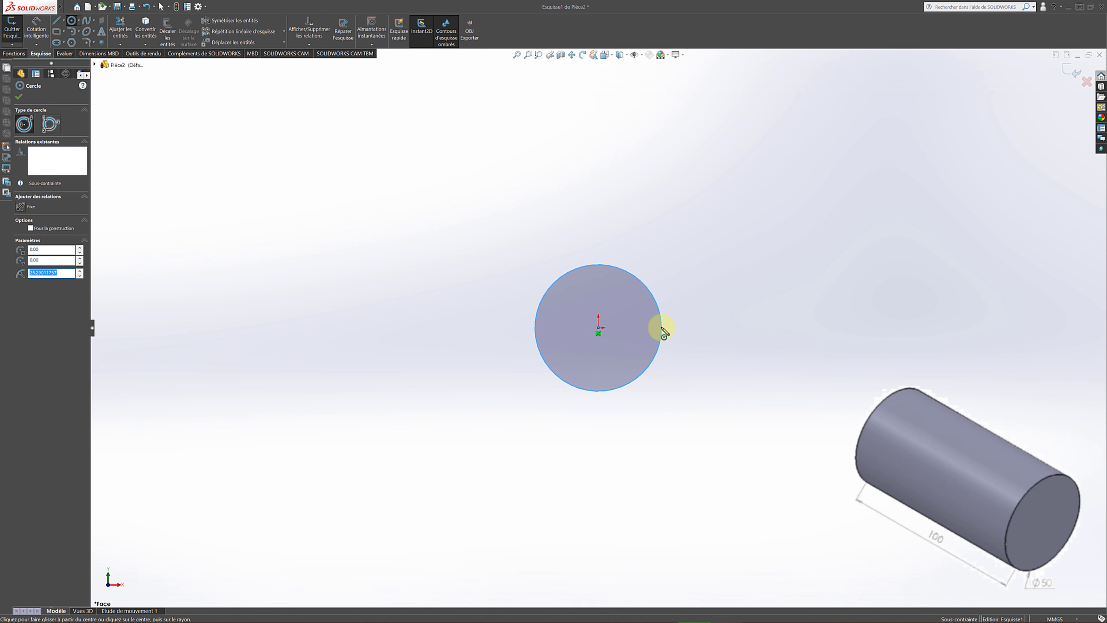
{"action": "left_click", "coordinate": [19, 99]}
Step: Dimension the circle's diameter and set it to 50 mm
{"action": "left_click", "coordinate": [36, 27]}
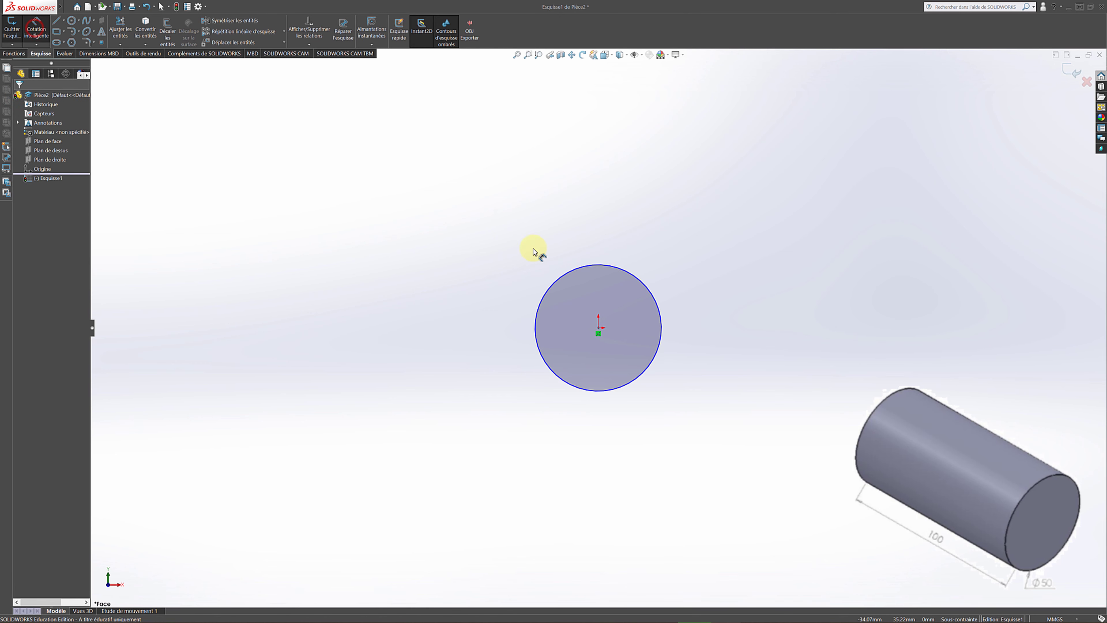
{"action": "left_click", "coordinate": [654, 301]}
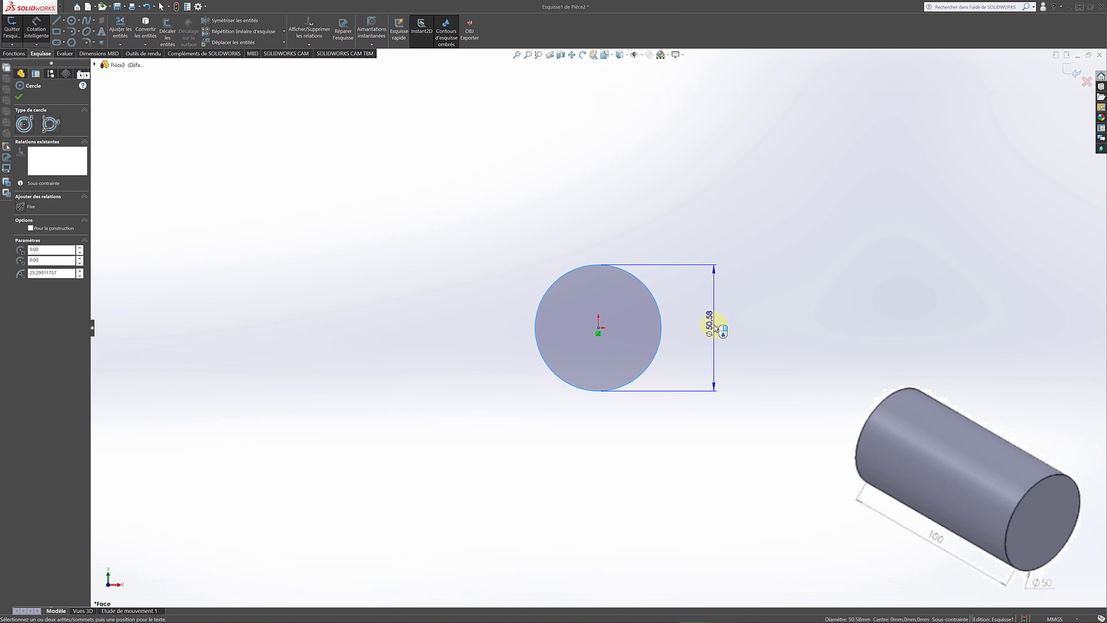
{"action": "left_click", "coordinate": [716, 327]}
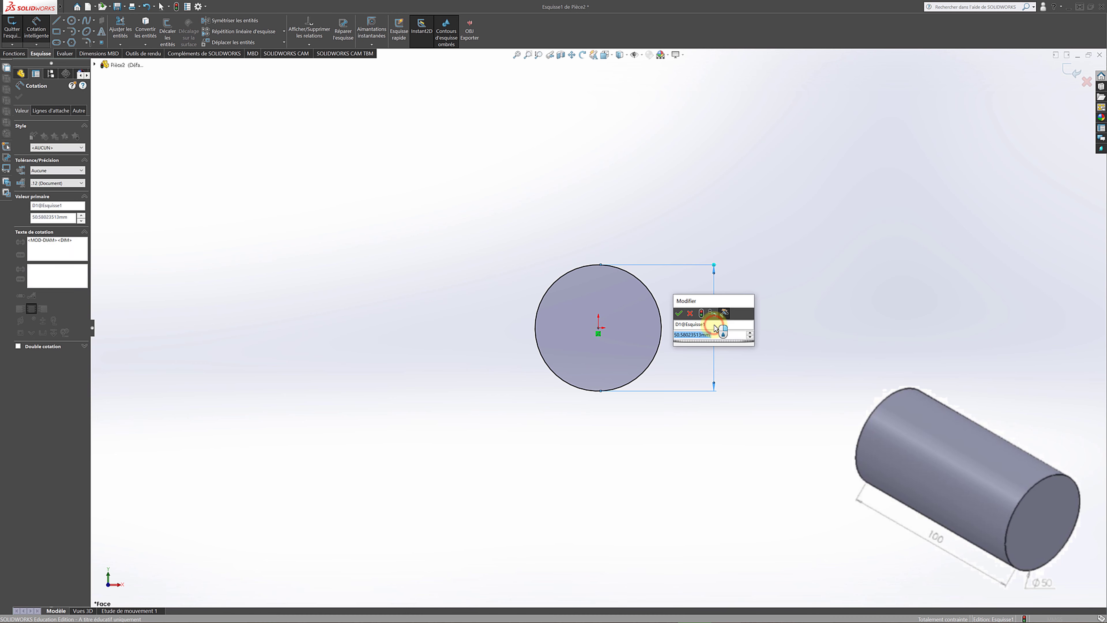
{"action": "type", "text": "50"}
{"action": "key", "text": "Return"}
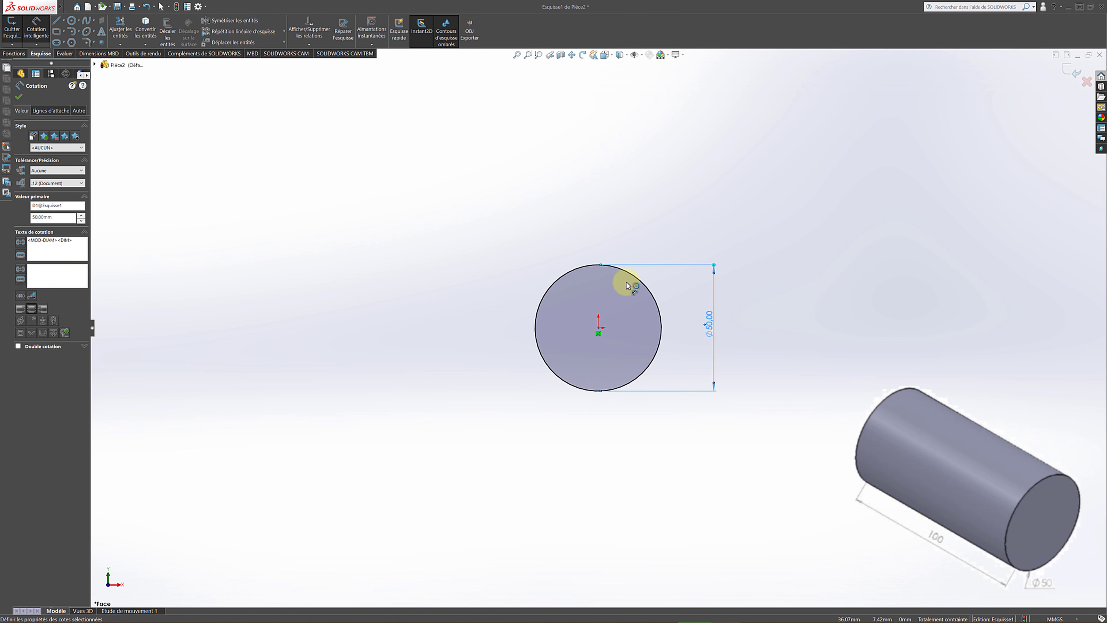
{"action": "left_click", "coordinate": [18, 97]}
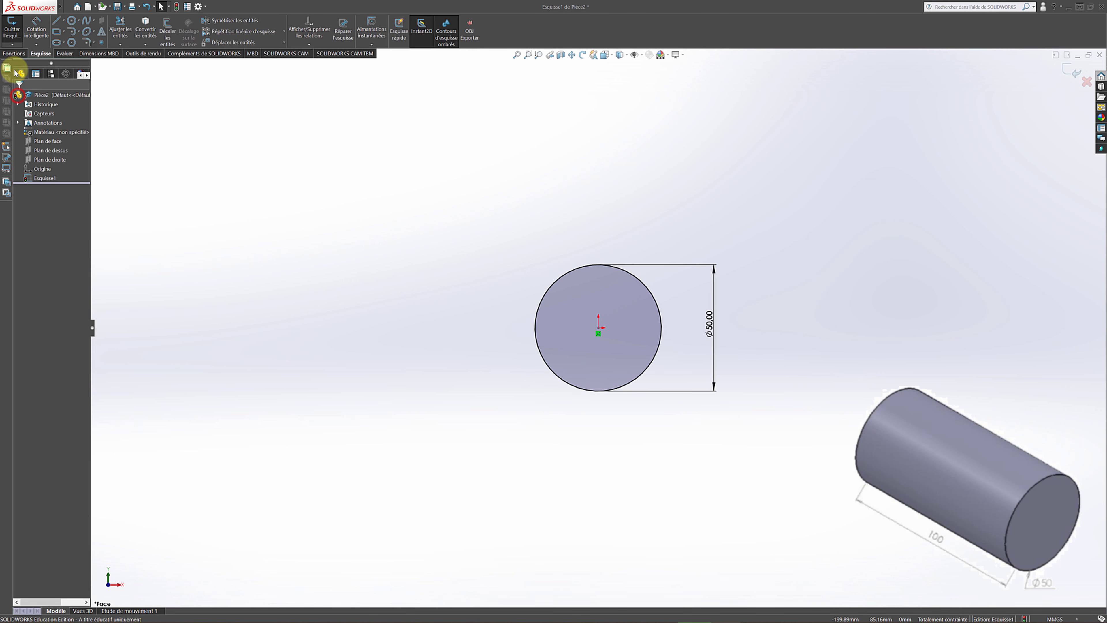
Step: Exit the sketch and extrude the circle as a boss to a blind depth of 100 mm
{"action": "left_click", "coordinate": [12, 37]}
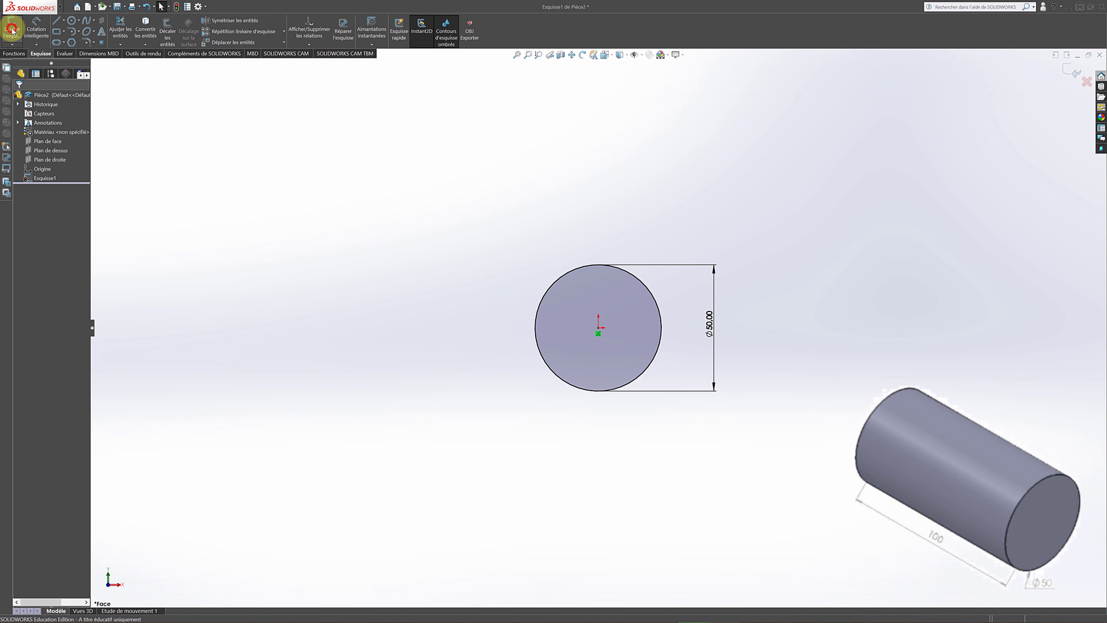
{"action": "left_click", "coordinate": [8, 54]}
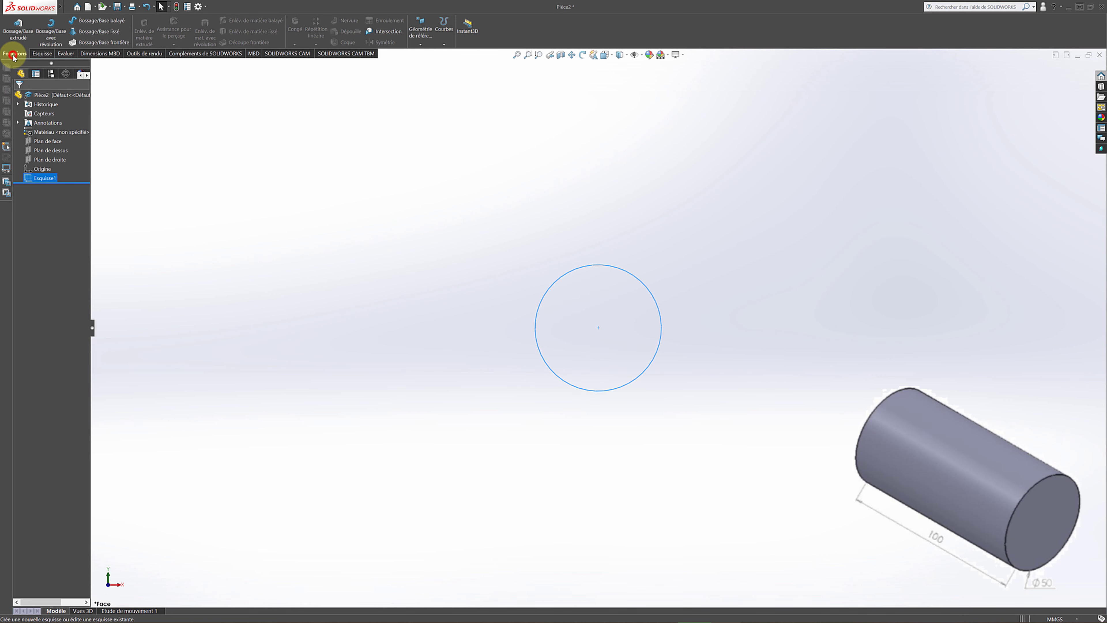
{"action": "left_click", "coordinate": [18, 29]}
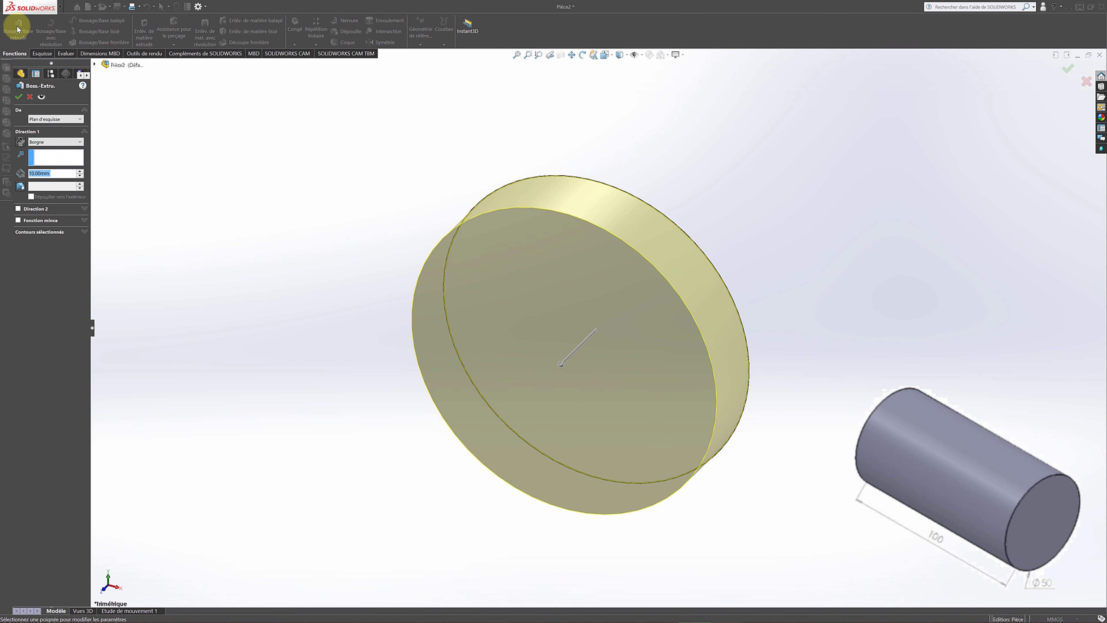
{"action": "type", "text": "100"}
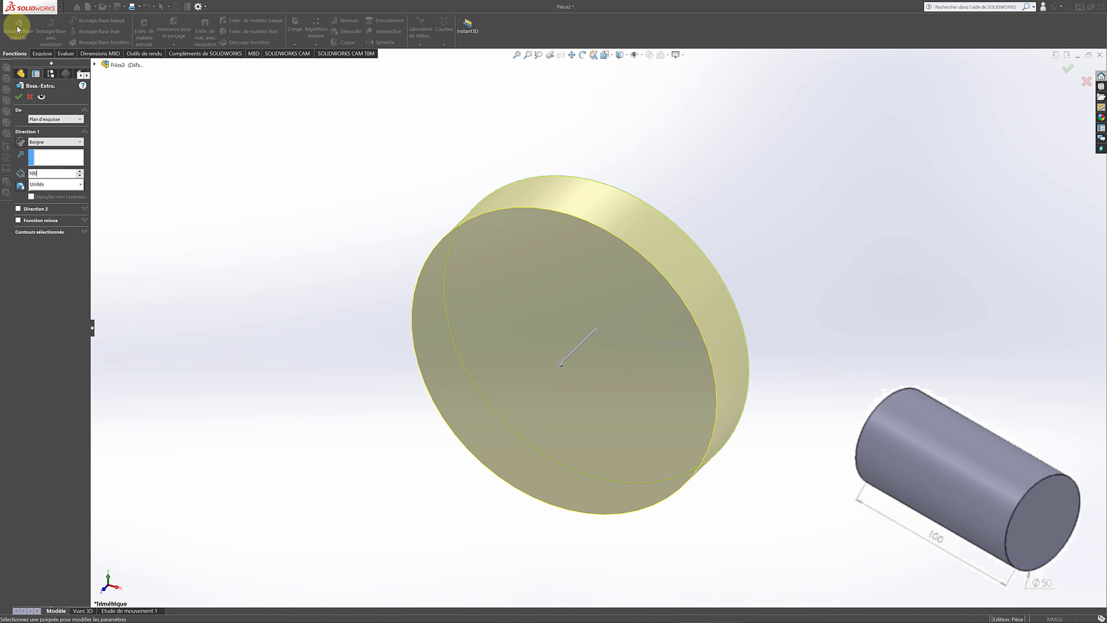
{"action": "key", "text": "Return"}
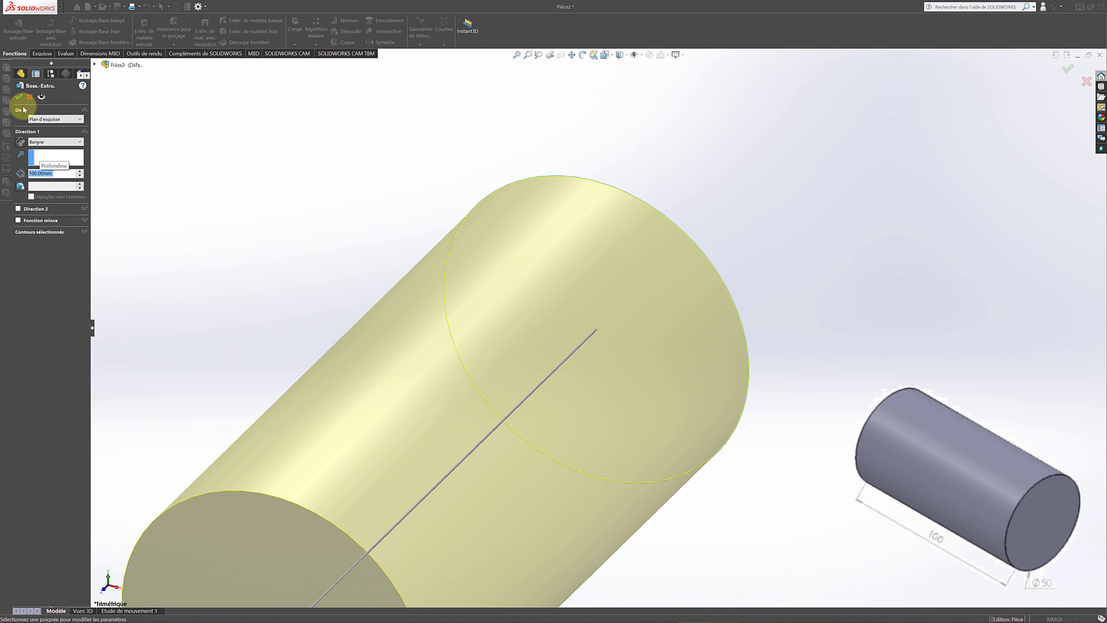
{"action": "left_click", "coordinate": [18, 96]}
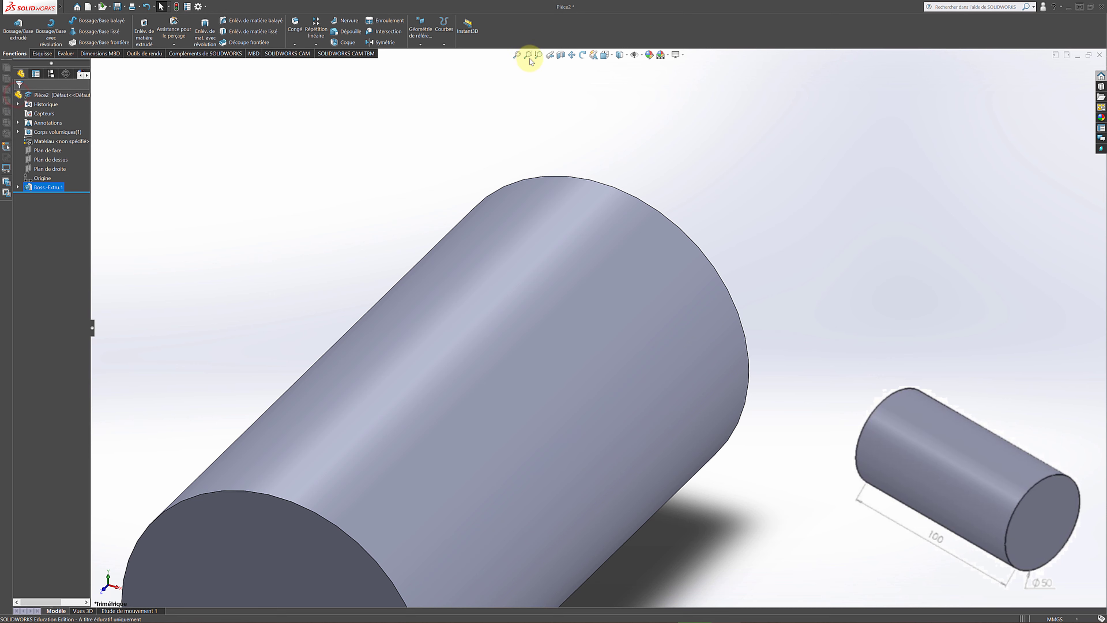
{"action": "left_click", "coordinate": [517, 56]}
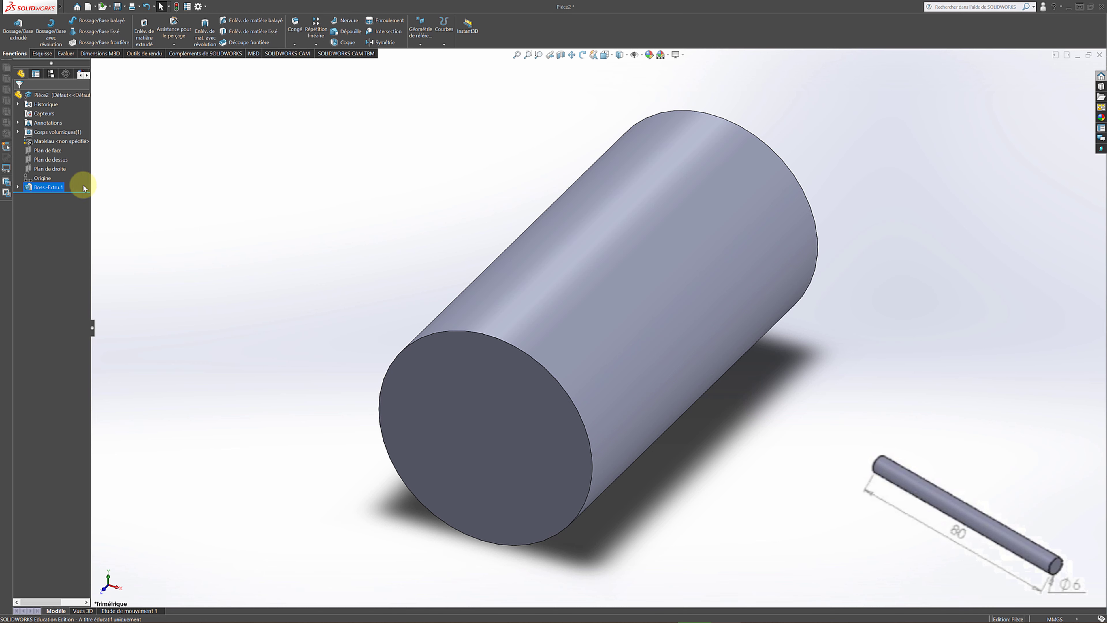
Step: Edit the sketch of the extruded cylinder, set the circle's diameter to 6 mm and exit the sketch
{"action": "right_click", "coordinate": [53, 189]}
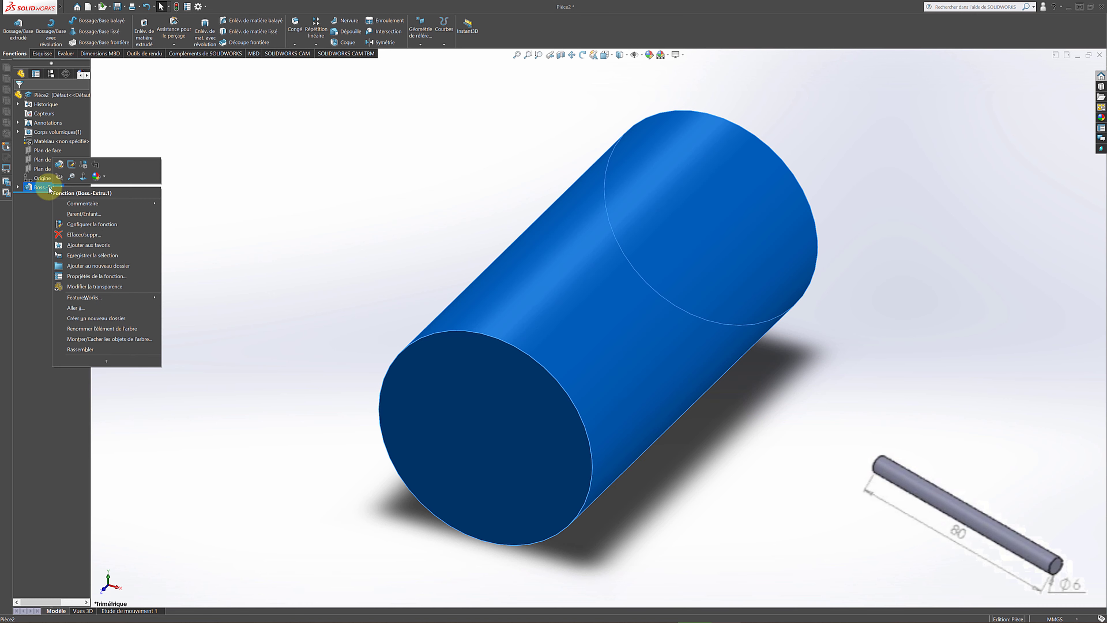
{"action": "left_click", "coordinate": [74, 162]}
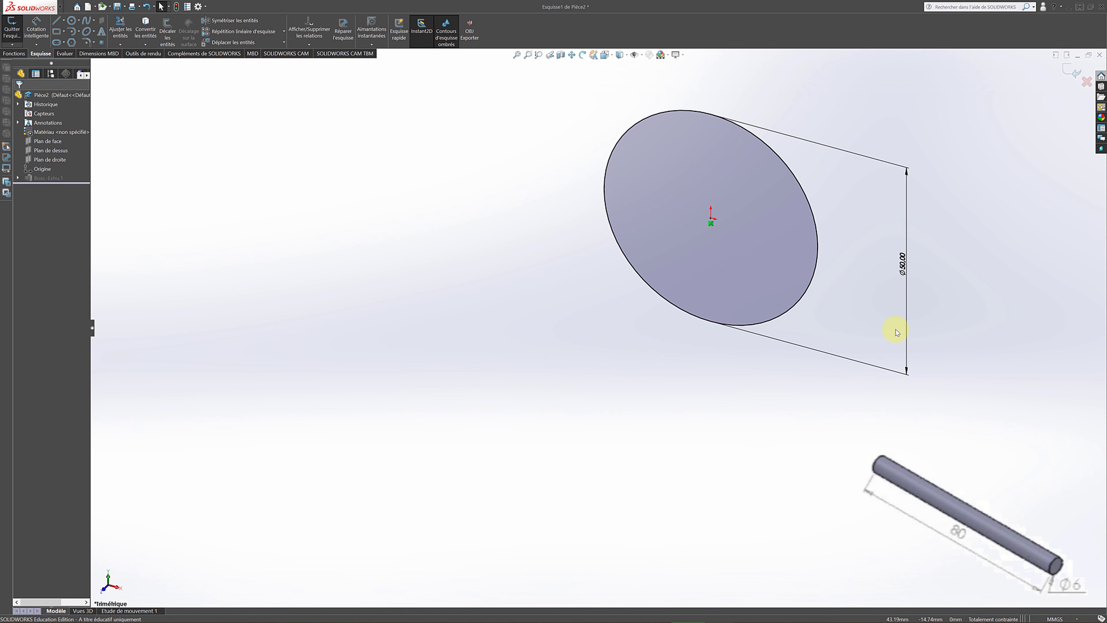
{"action": "left_click", "coordinate": [903, 262]}
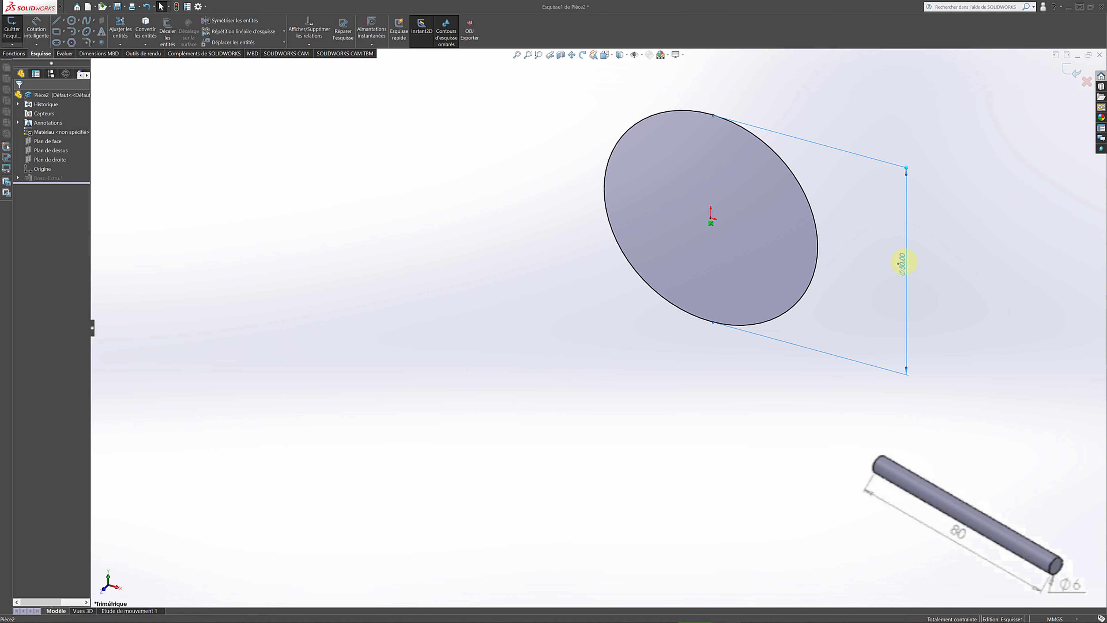
{"action": "double_click", "coordinate": [904, 262]}
{"action": "type", "text": "6"}
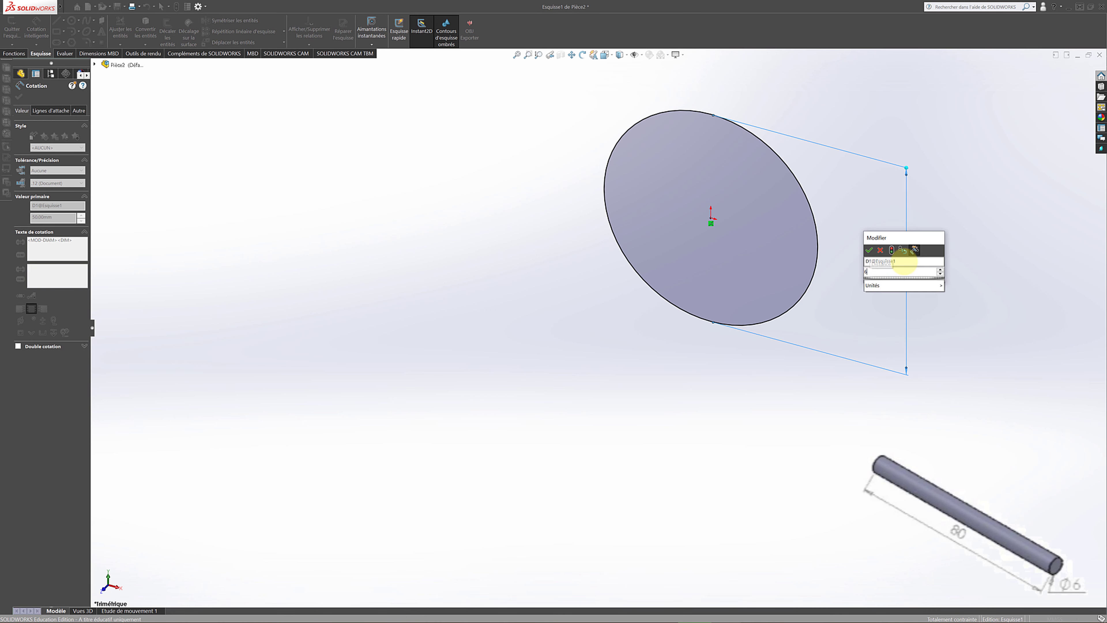
{"action": "key", "text": "Return"}
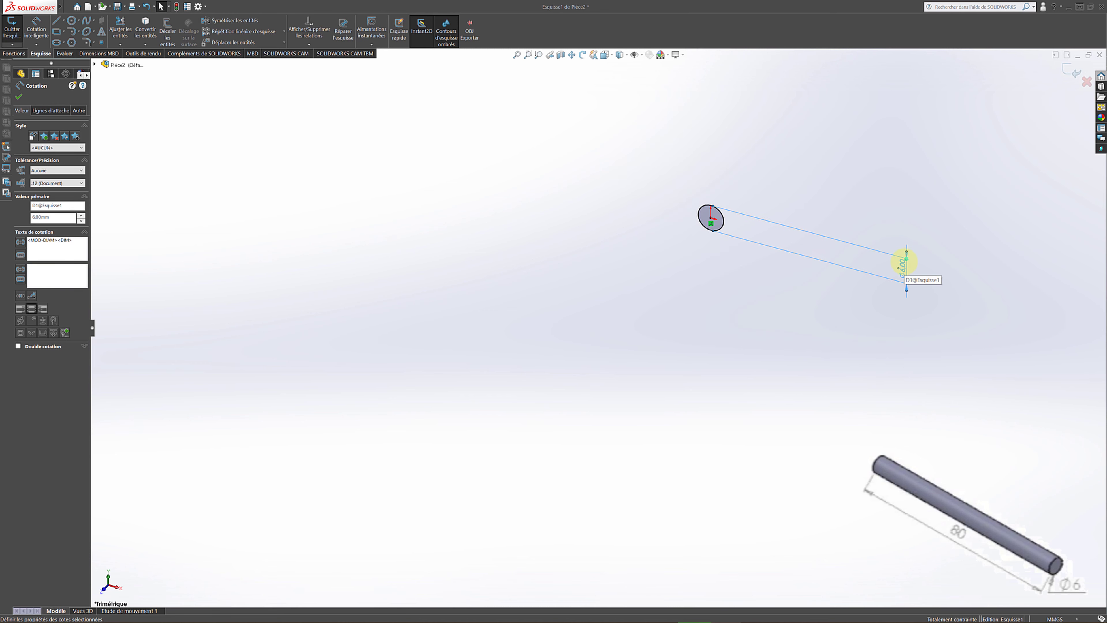
{"action": "left_click", "coordinate": [17, 98]}
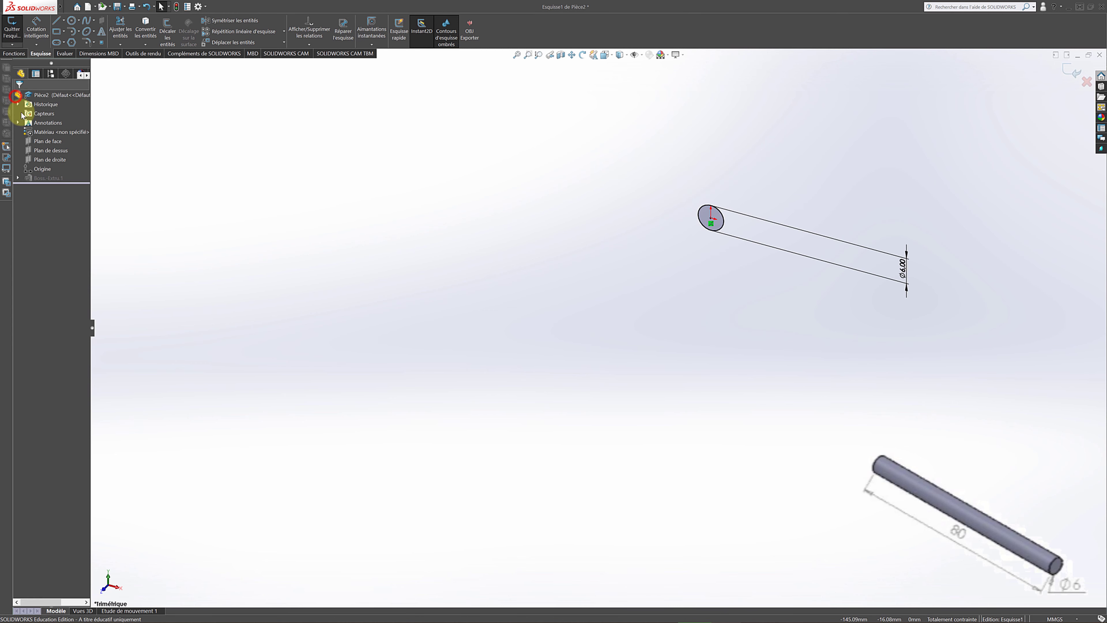
{"action": "left_click", "coordinate": [14, 30]}
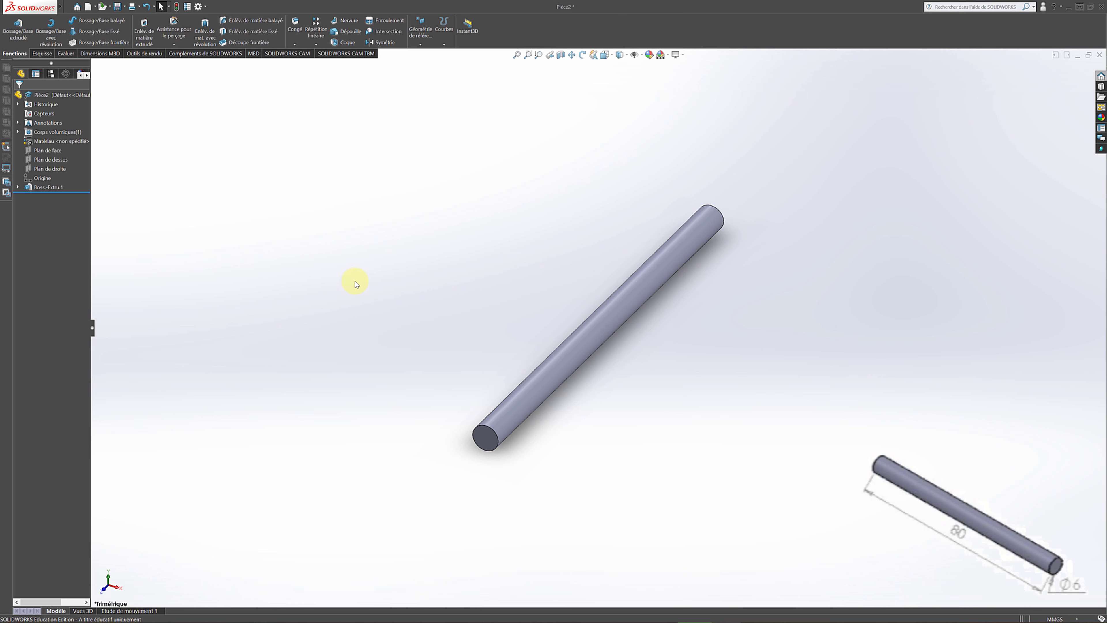
Step: Edit the boss extrusion and set its depth to 80 mm
{"action": "right_click", "coordinate": [37, 187]}
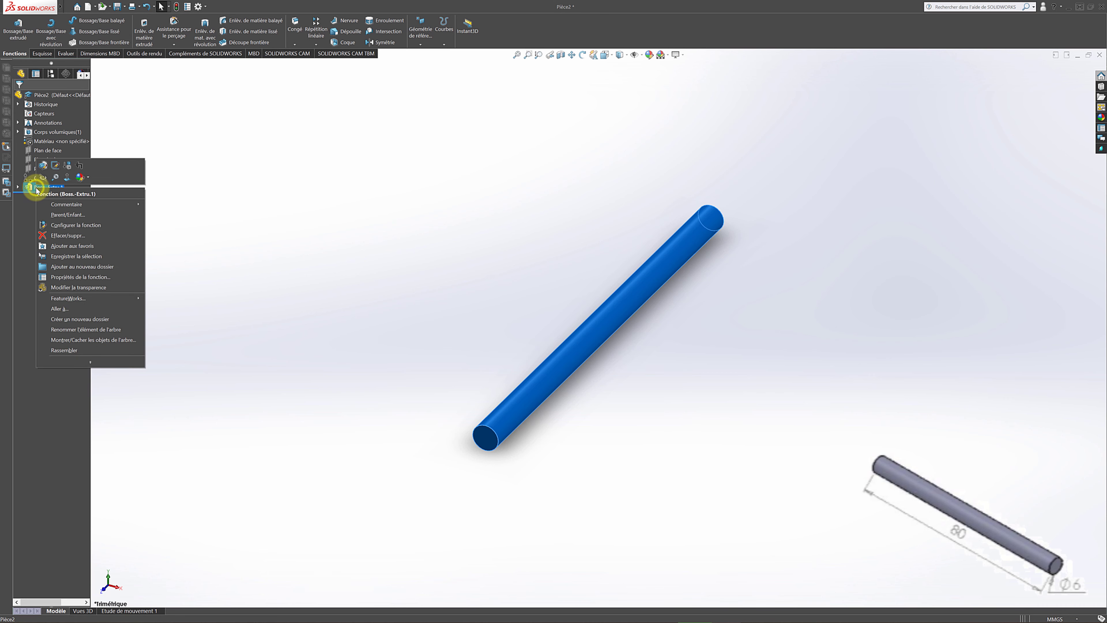
{"action": "left_click", "coordinate": [43, 167]}
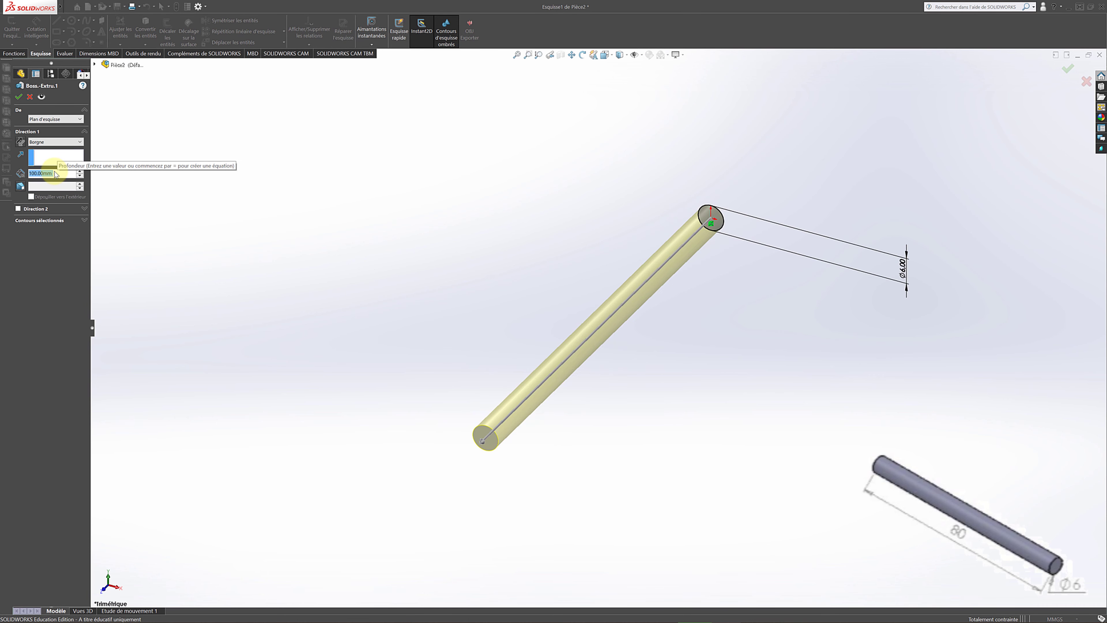
{"action": "type", "text": "80"}
{"action": "key", "text": "Return"}
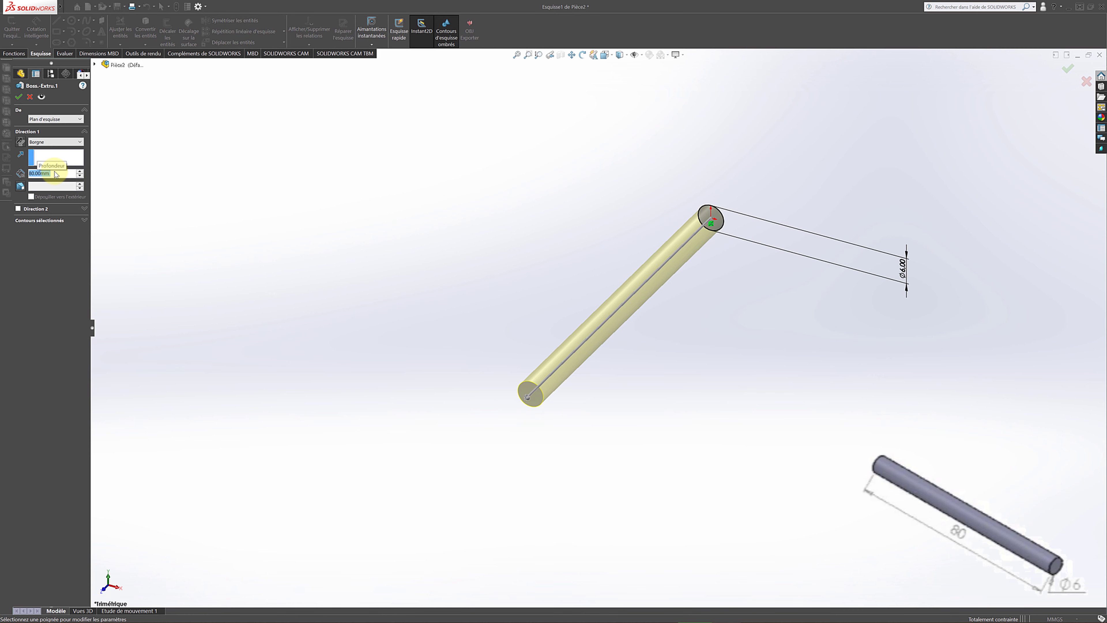
{"action": "left_click", "coordinate": [19, 98]}
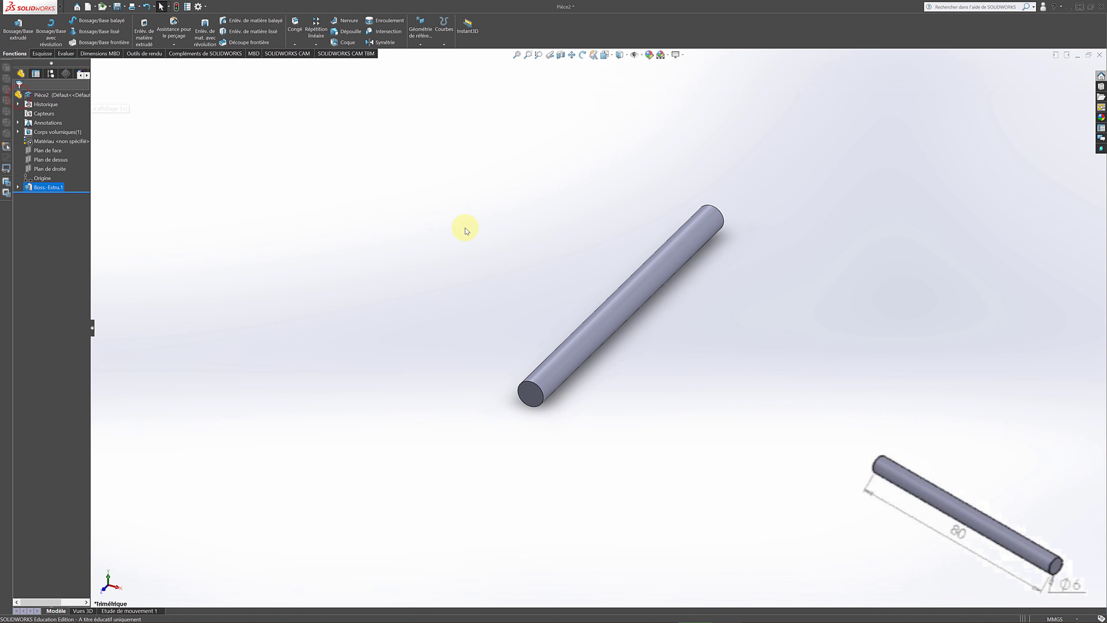
{"action": "left_click", "coordinate": [582, 55]}
{"action": "left_click_drag", "start_coordinate": [635, 231], "coordinate": [601, 256]}
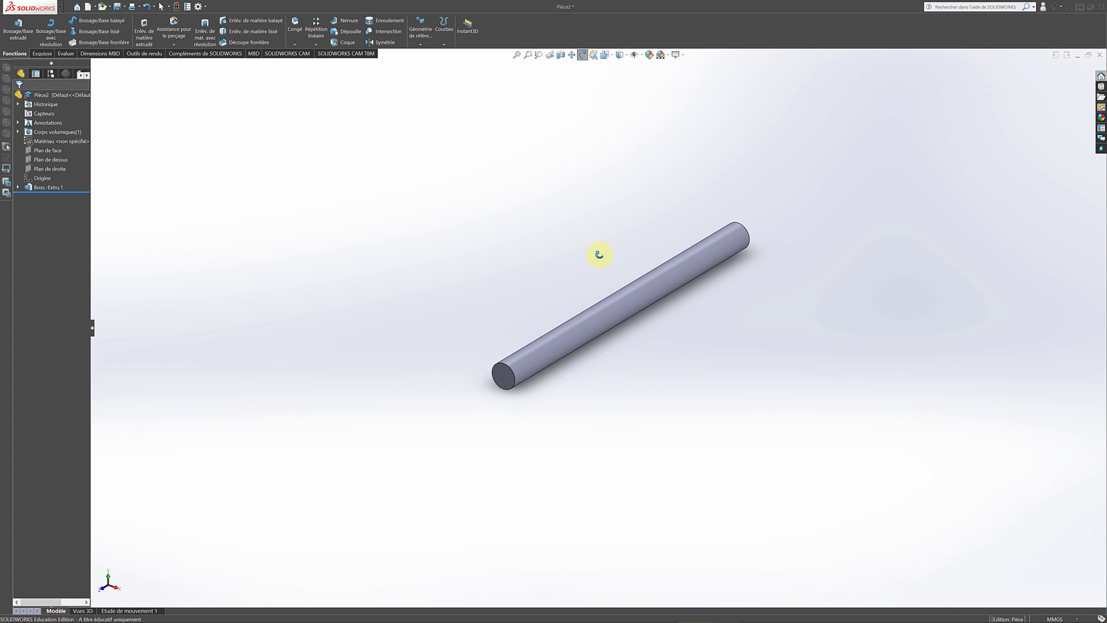
Step: Close the cylinder part without saving its changes
{"action": "left_click", "coordinate": [1100, 56]}
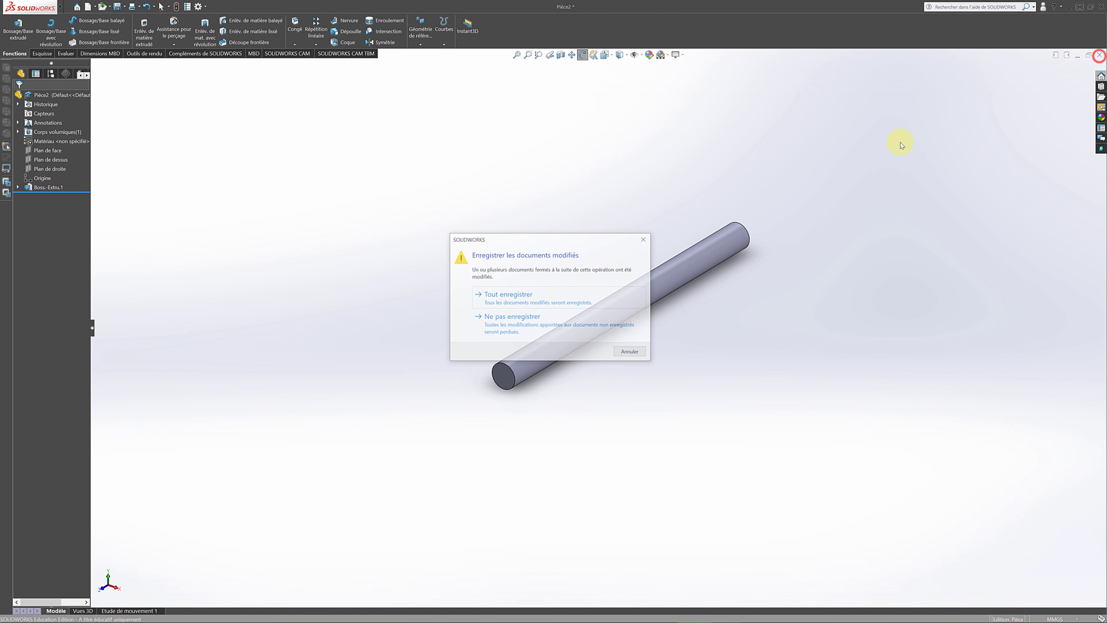
{"action": "left_click", "coordinate": [514, 326]}
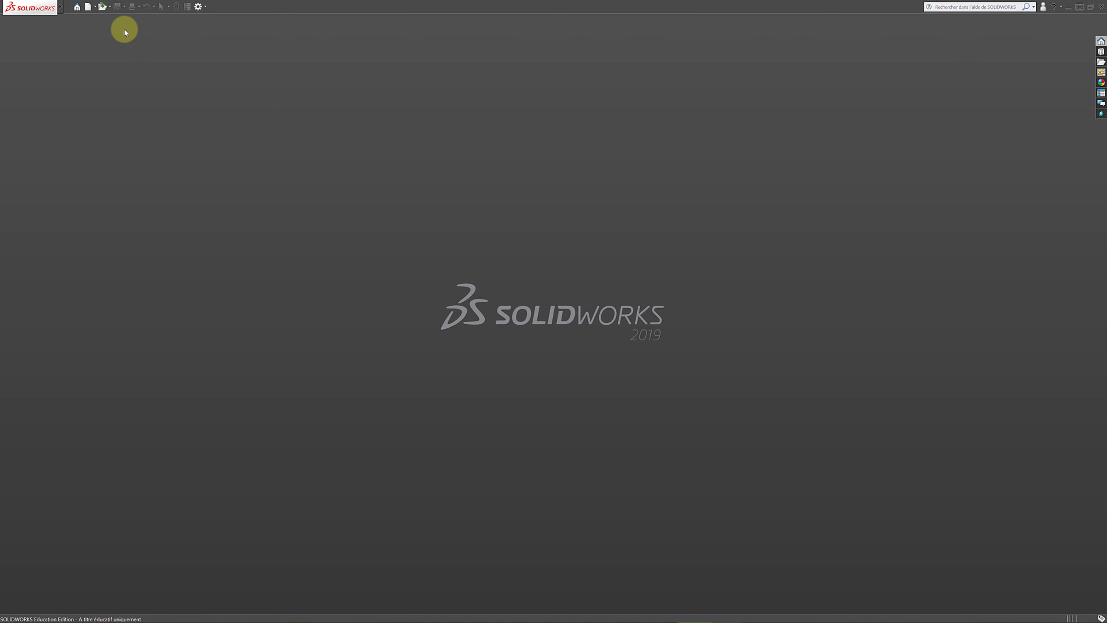
Step: Create a new part document and start a sketch on the front plane (Plan de face)
{"action": "left_click", "coordinate": [87, 7]}
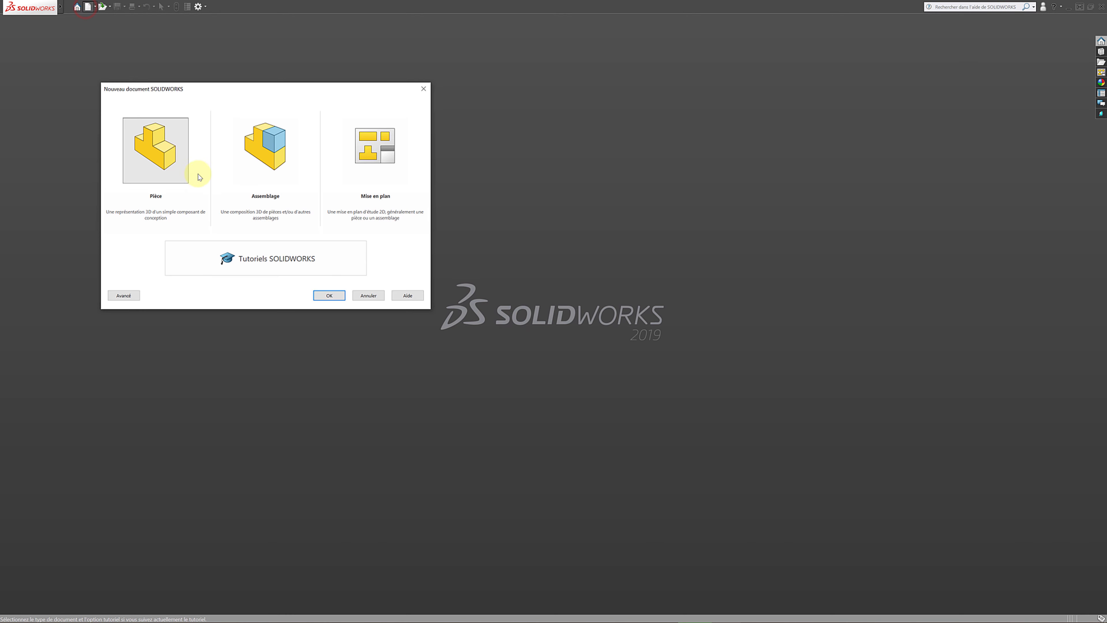
{"action": "left_click", "coordinate": [322, 295]}
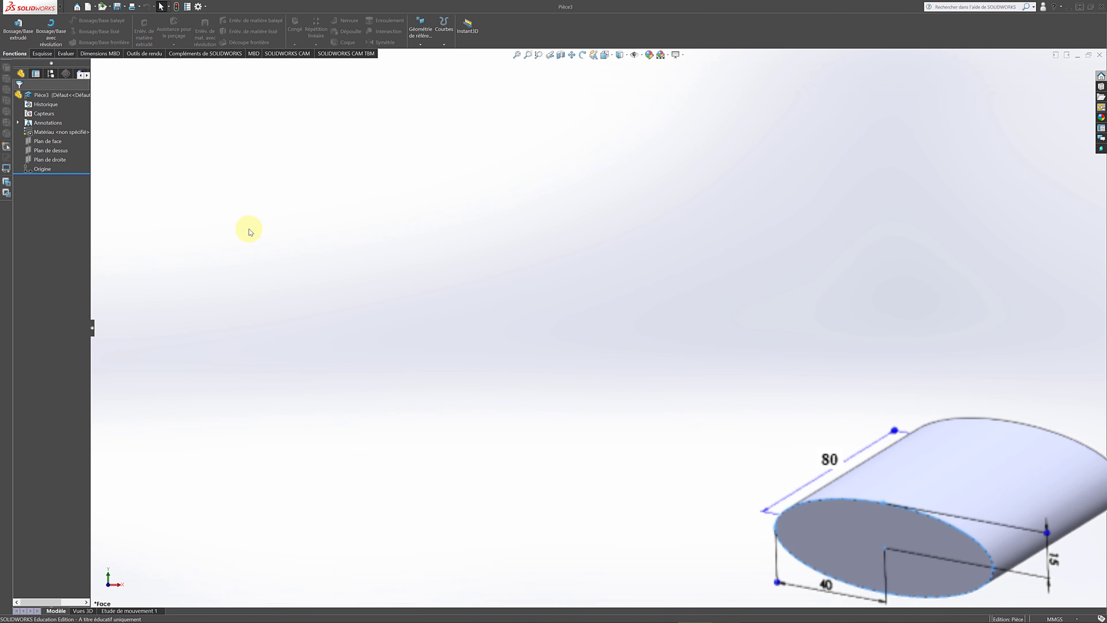
{"action": "left_click", "coordinate": [49, 54]}
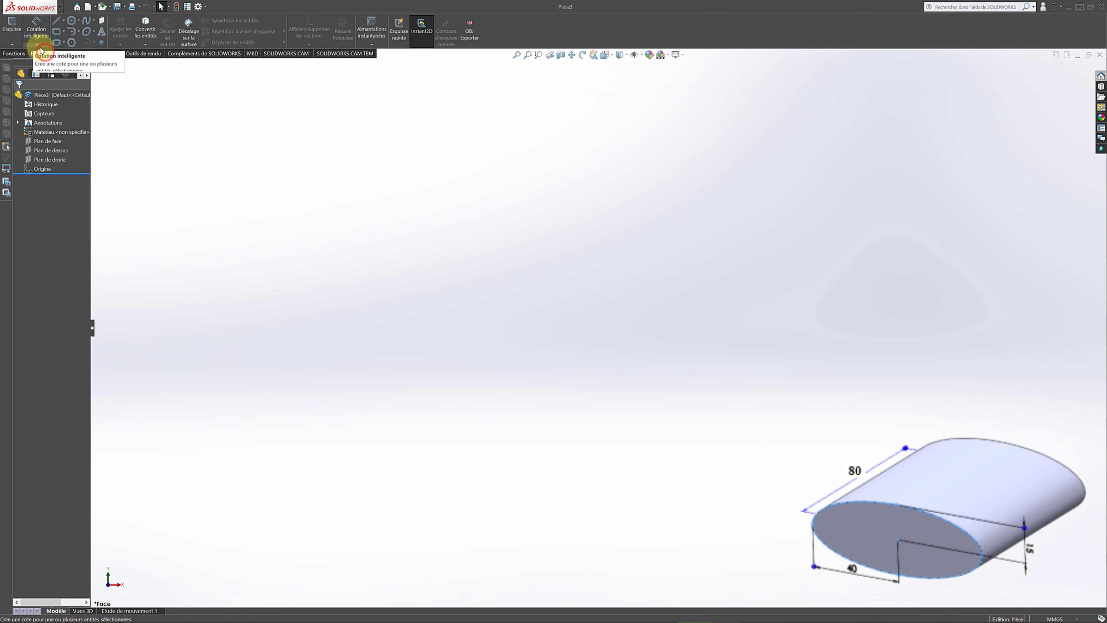
{"action": "left_click", "coordinate": [13, 26]}
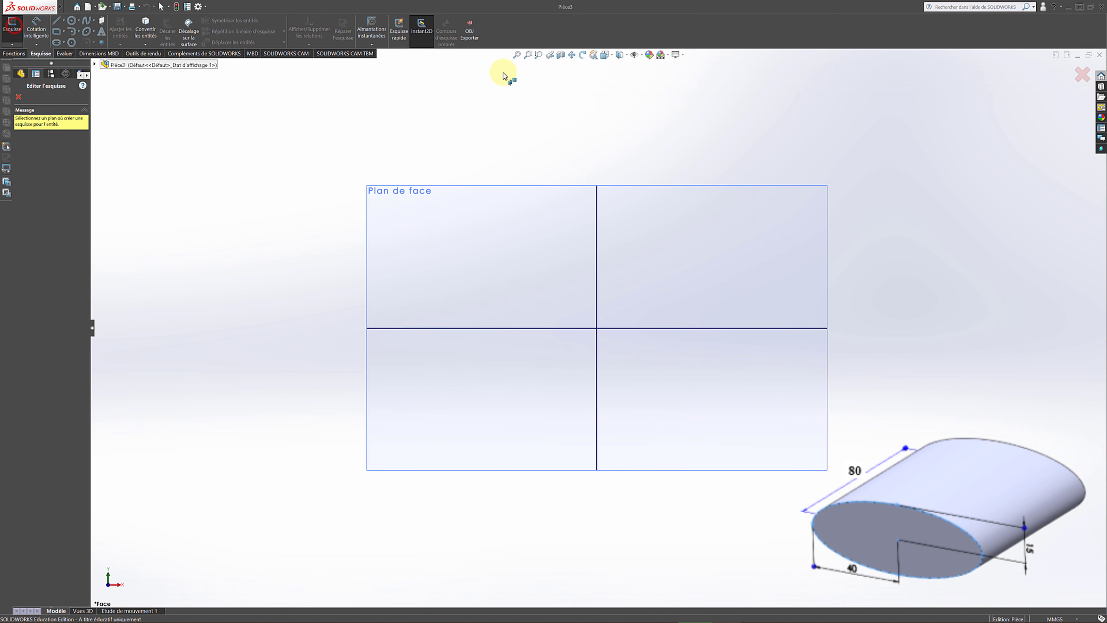
{"action": "left_click", "coordinate": [425, 189]}
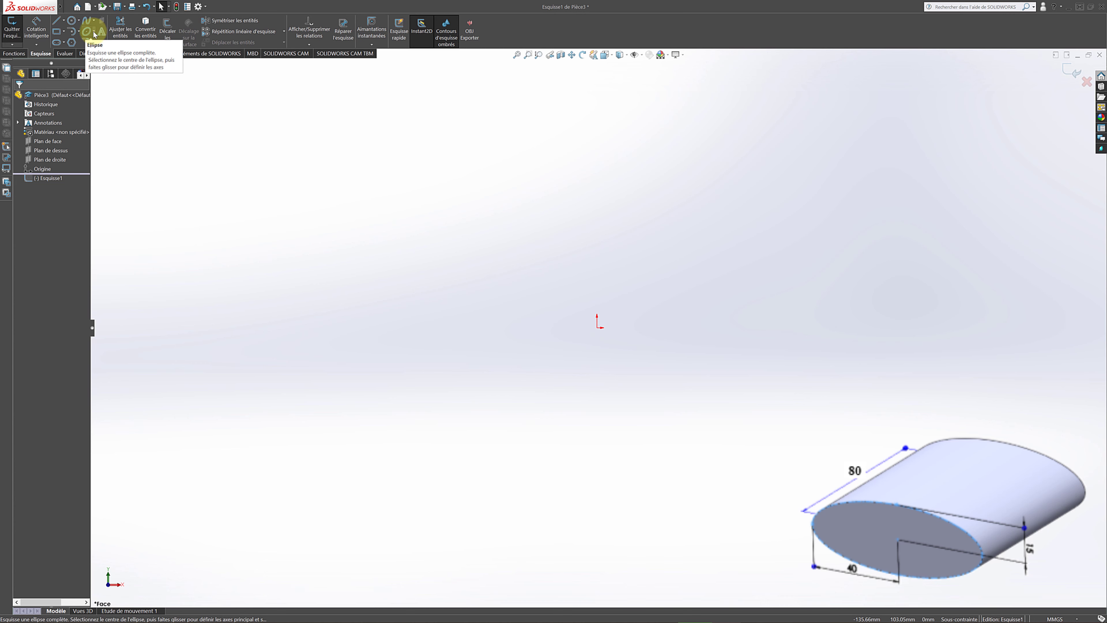
Step: Sketch a full ellipse centred on the origin, with a horizontal semi-axis of about 32 mm and a vertical one of about 15 mm
{"action": "left_click", "coordinate": [94, 34]}
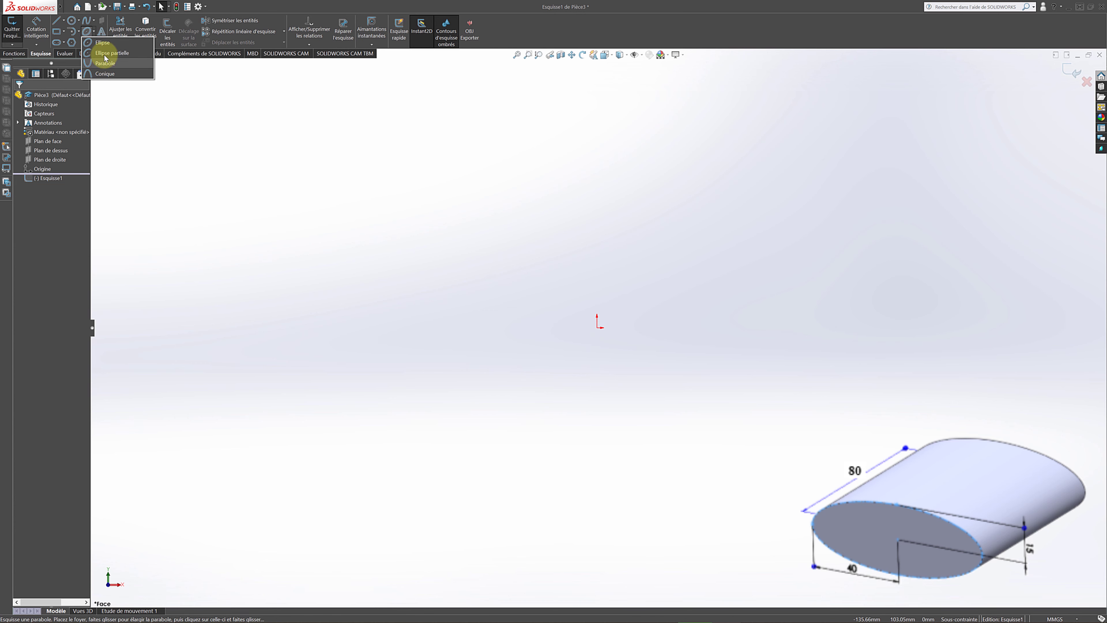
{"action": "left_click", "coordinate": [103, 43]}
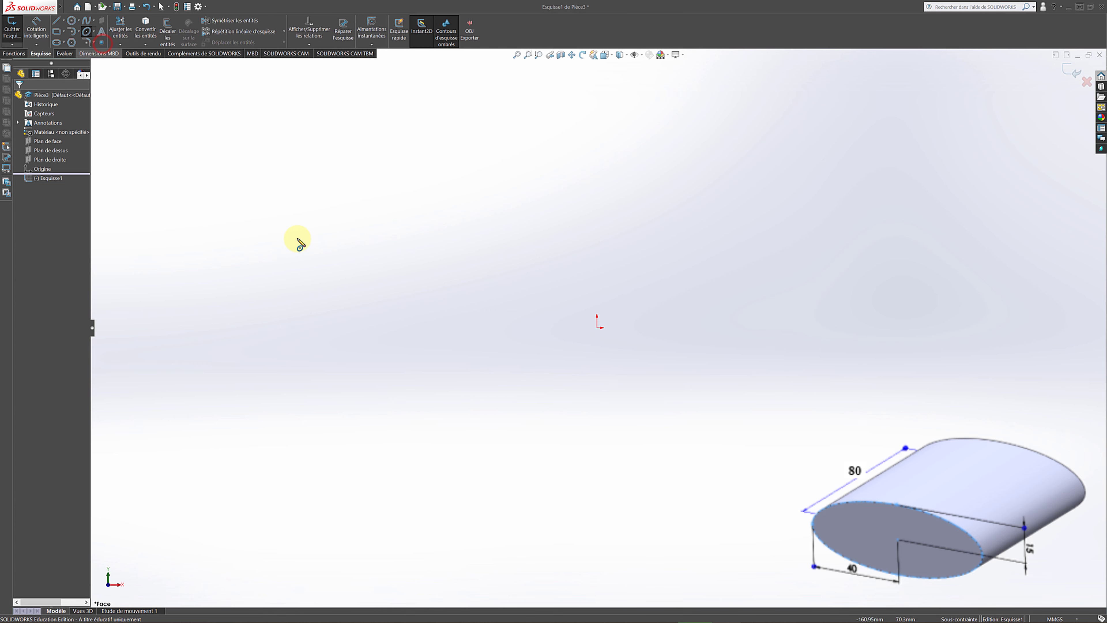
{"action": "left_click", "coordinate": [597, 328]}
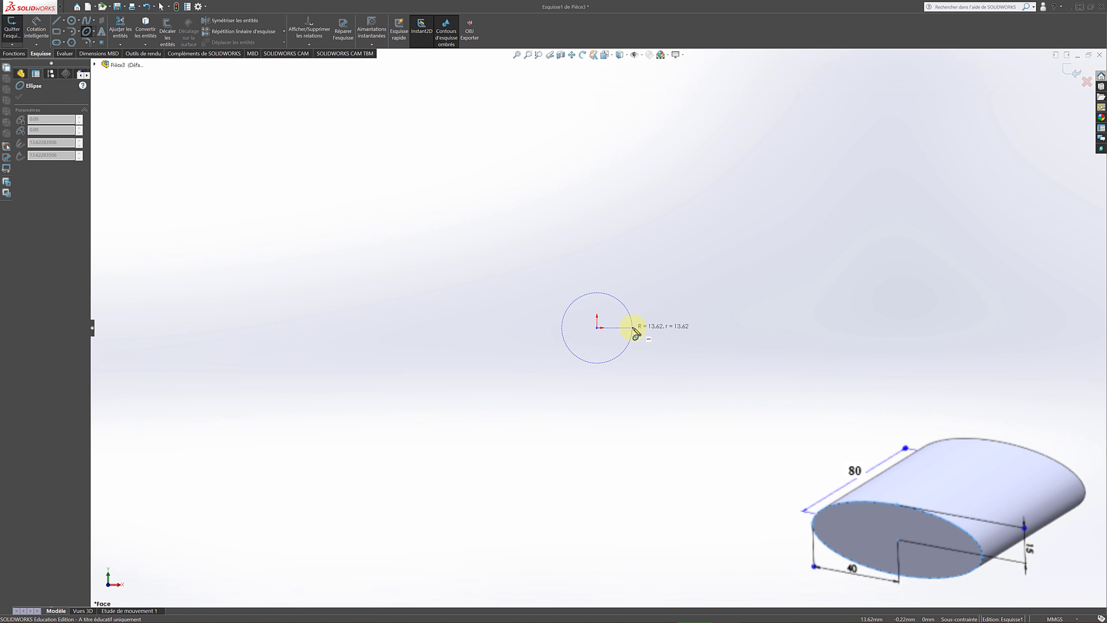
{"action": "left_click", "coordinate": [681, 328]}
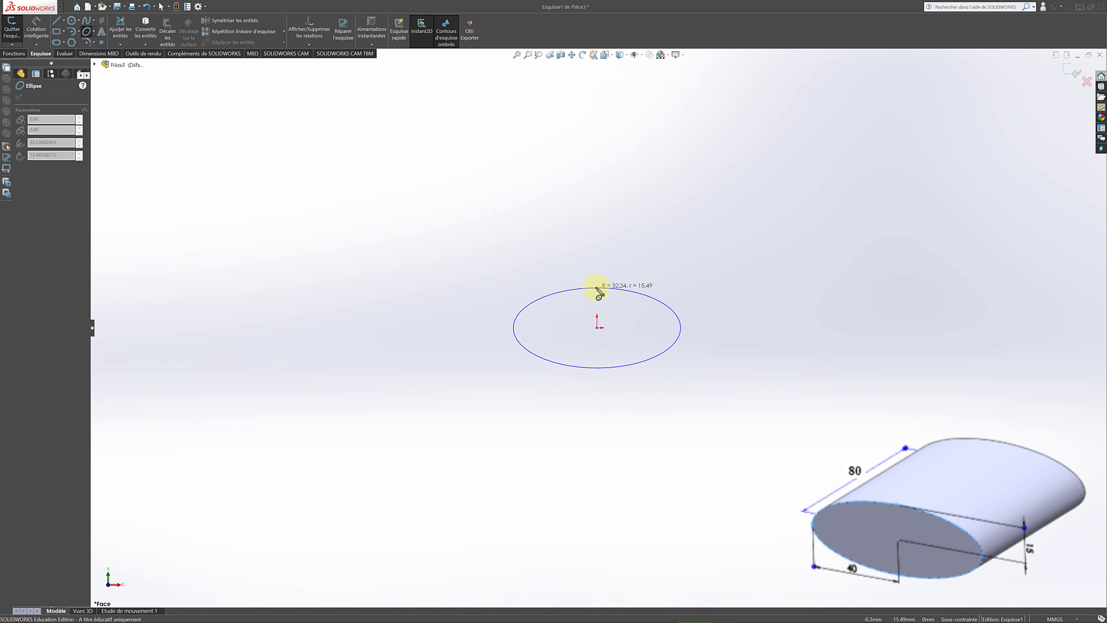
{"action": "left_click", "coordinate": [597, 287]}
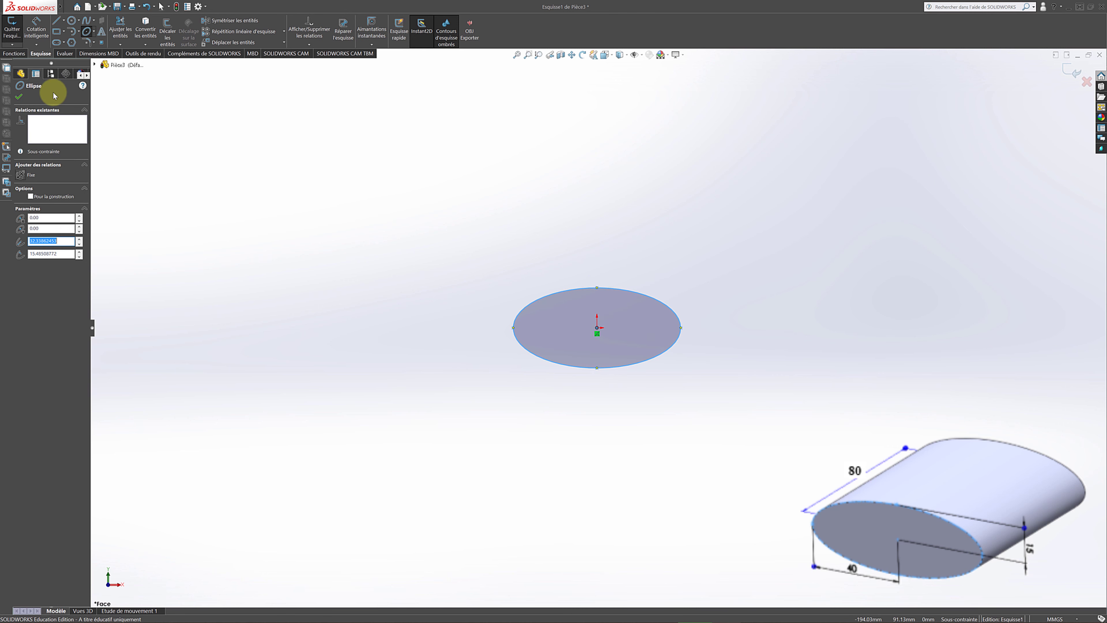
{"action": "left_click", "coordinate": [19, 96]}
{"action": "left_click", "coordinate": [366, 206]}
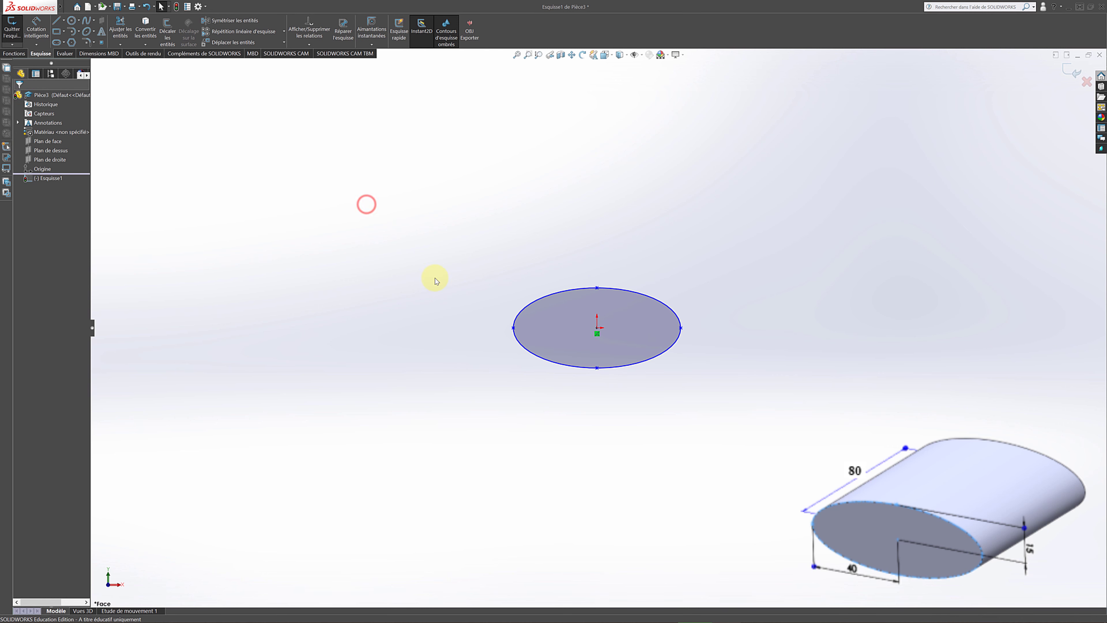
Step: Dimension the ellipse's horizontal semi-axis from the centre to its left end point and set it to 40 mm
{"action": "left_click", "coordinate": [35, 27]}
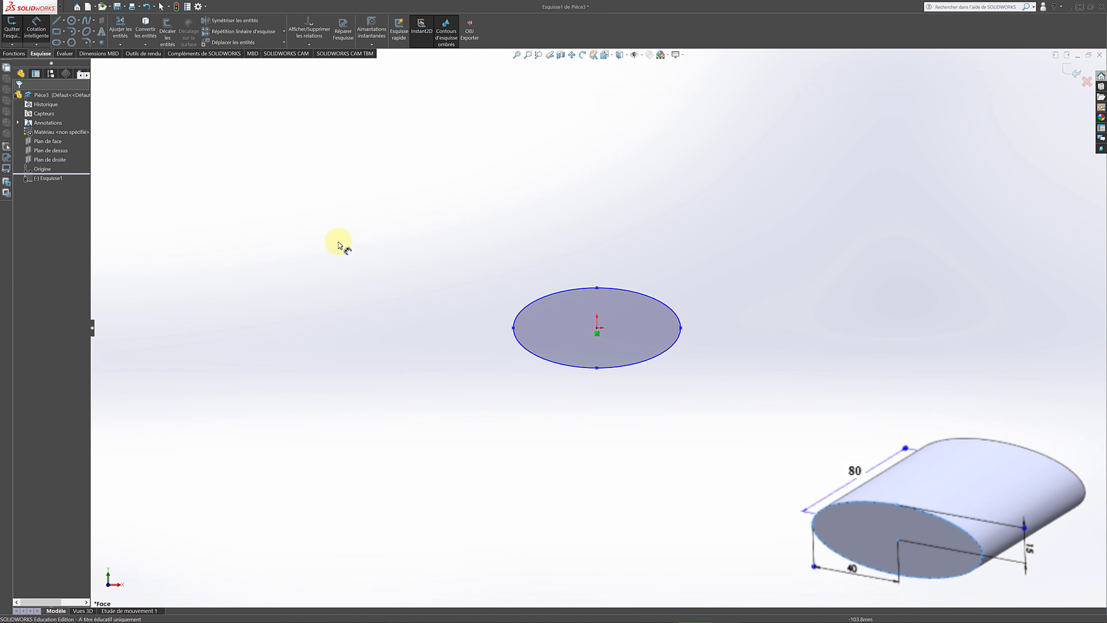
{"action": "left_click", "coordinate": [598, 330]}
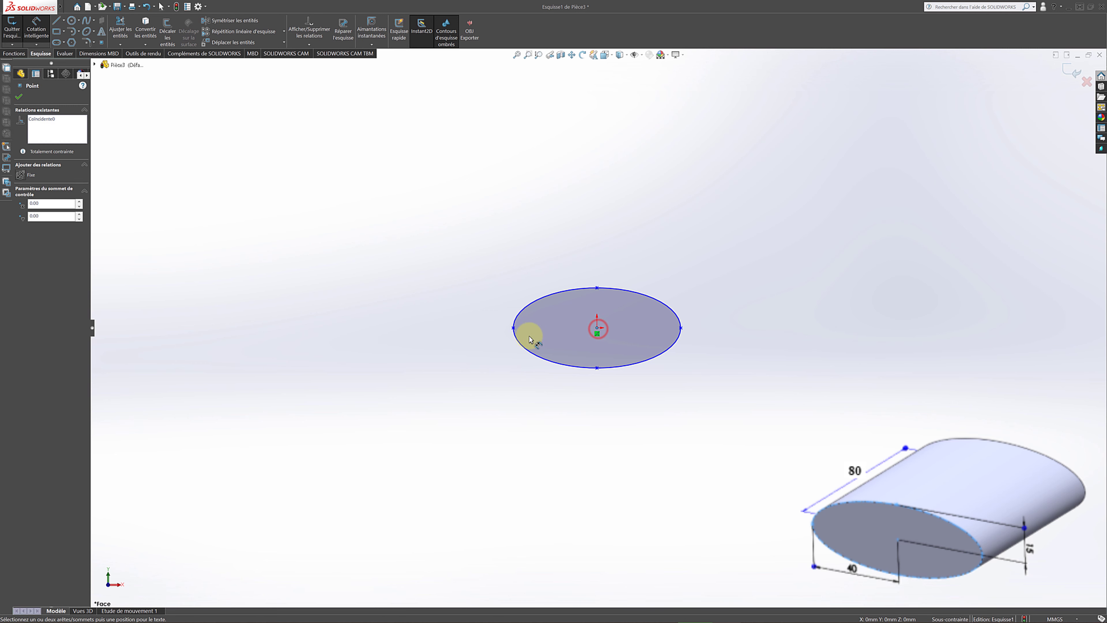
{"action": "left_click", "coordinate": [513, 328]}
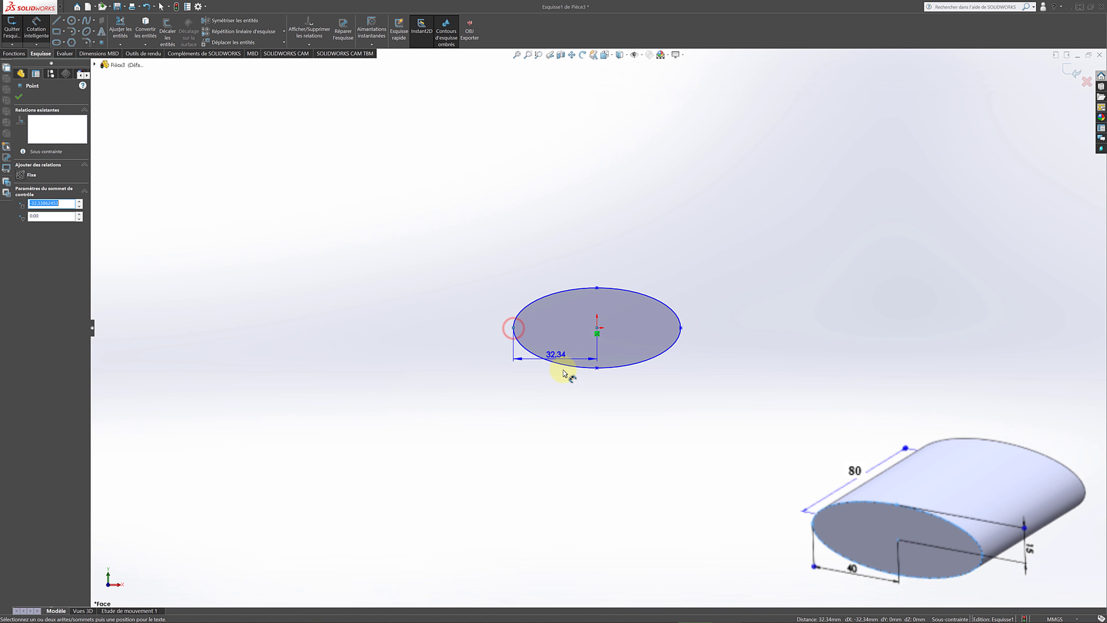
{"action": "left_click", "coordinate": [560, 394]}
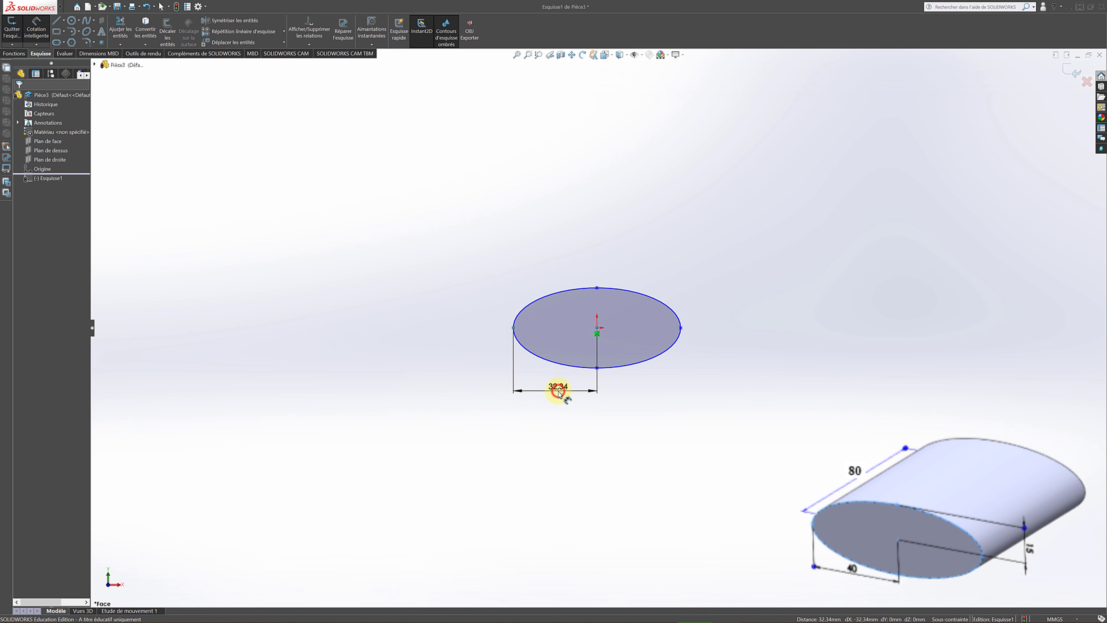
{"action": "type", "text": "40"}
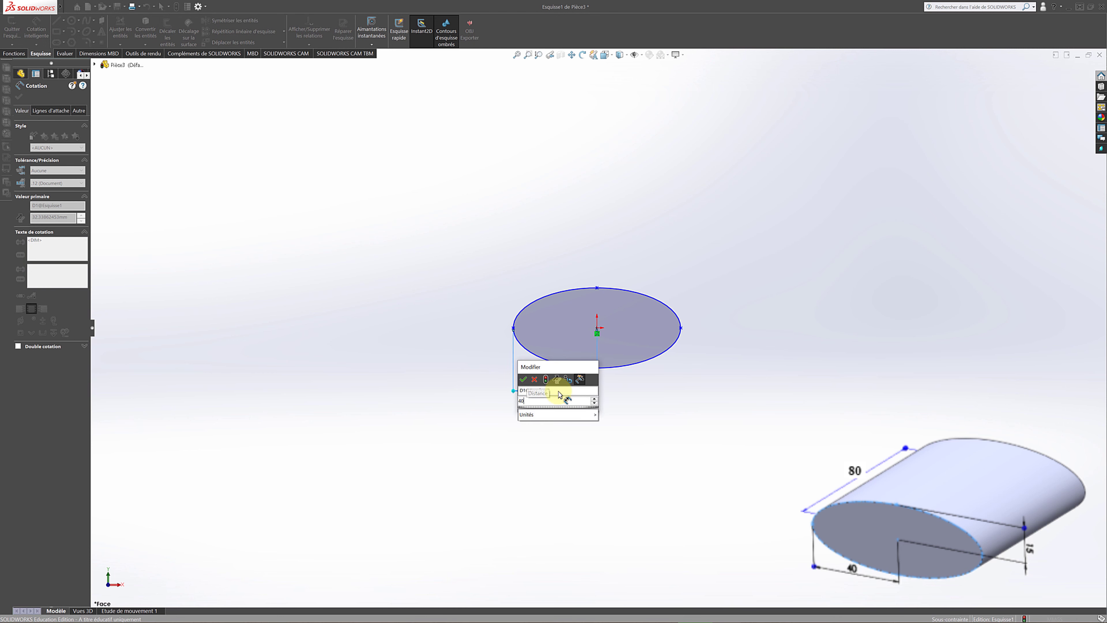
{"action": "key", "text": "Return"}
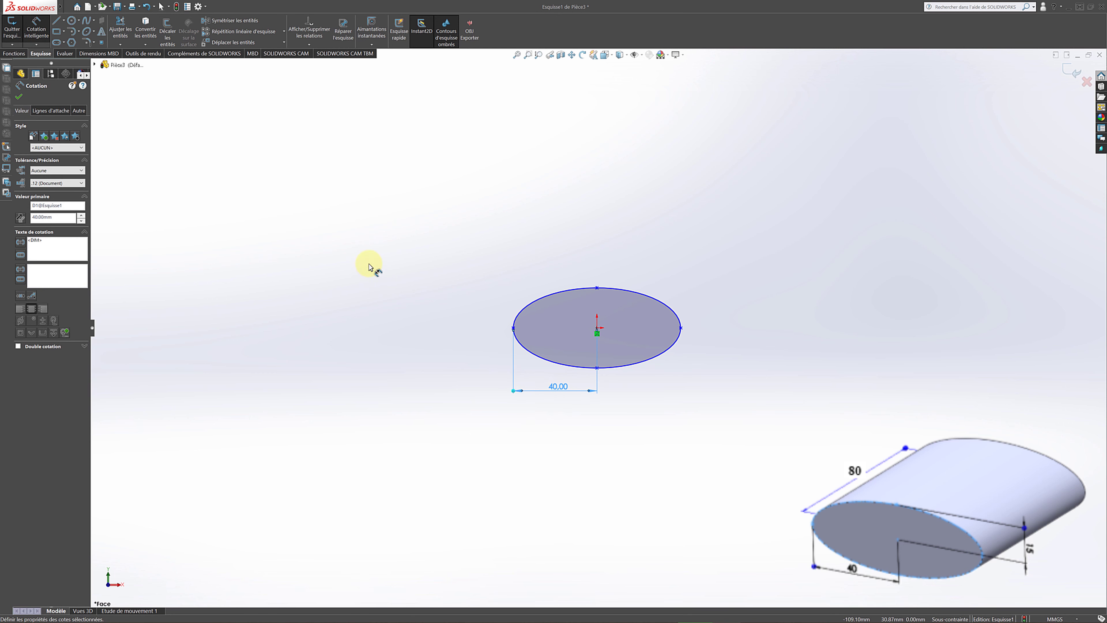
Step: Dimension the ellipse's vertical semi-axis from the centre to its upper point and set it to 15 mm
{"action": "left_click", "coordinate": [598, 328]}
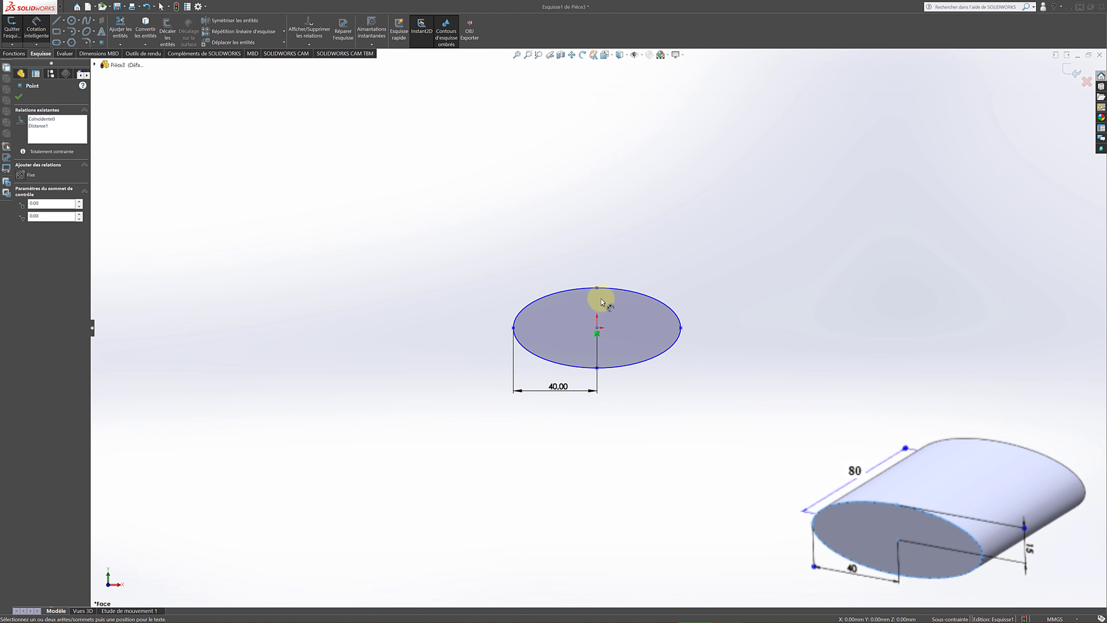
{"action": "left_click", "coordinate": [597, 287]}
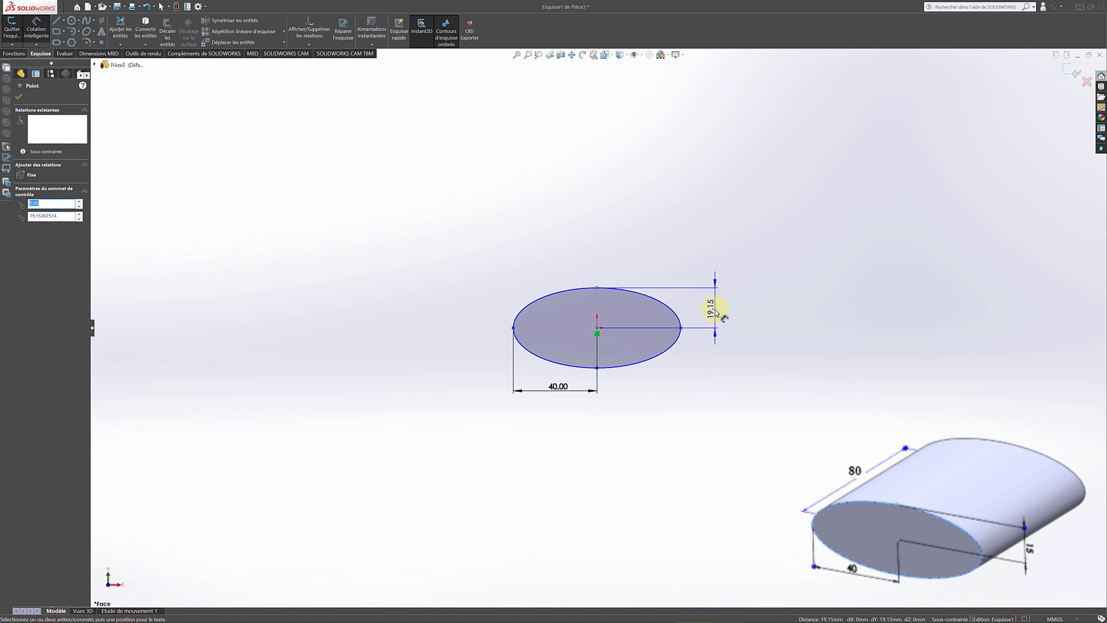
{"action": "left_click", "coordinate": [714, 313]}
{"action": "type", "text": "15"}
{"action": "key", "text": "Return"}
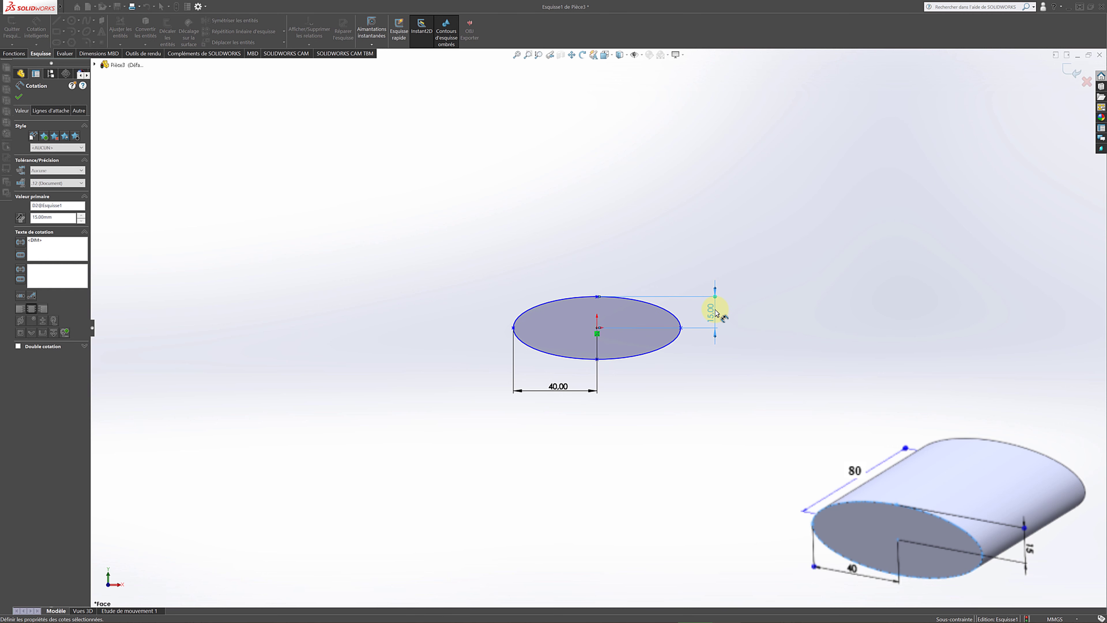
{"action": "left_click", "coordinate": [20, 97]}
{"action": "left_click", "coordinate": [255, 198]}
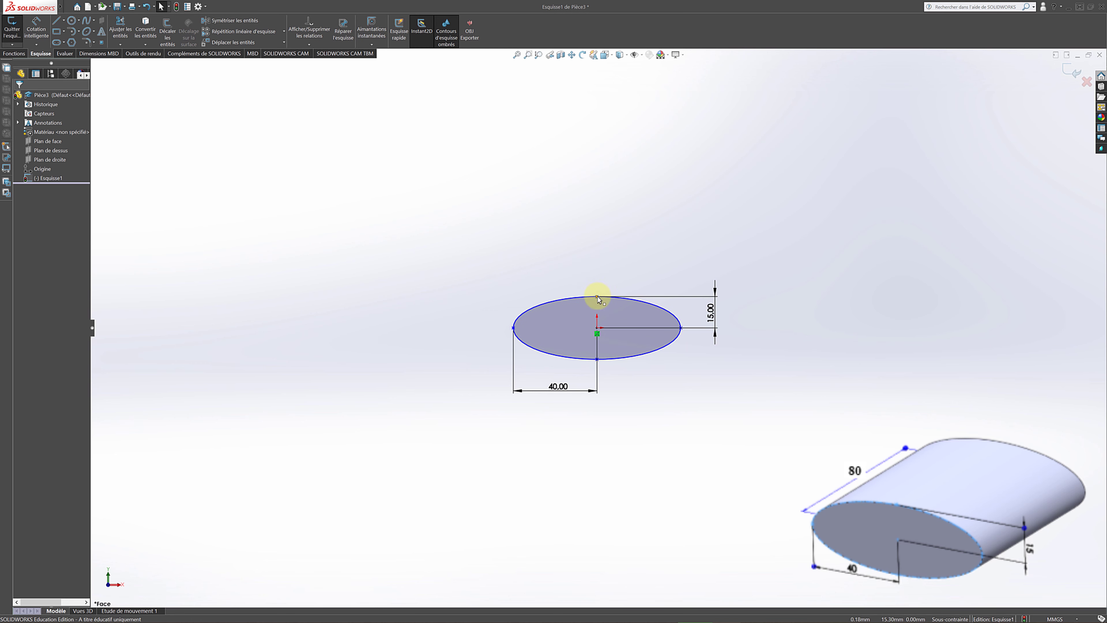
Step: Tilt the ellipse about its centre by moving its upper axis point, to test its remaining freedom
{"action": "left_click_drag", "start_coordinate": [597, 296], "coordinate": [574, 272]}
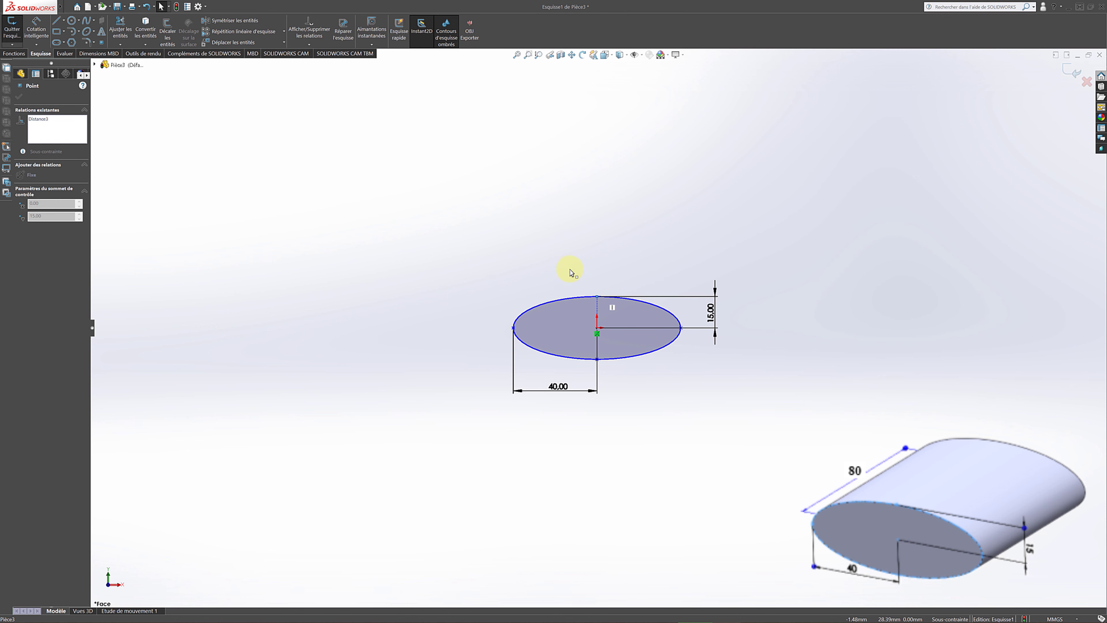
{"action": "left_click_drag", "start_coordinate": [507, 297], "coordinate": [592, 305]}
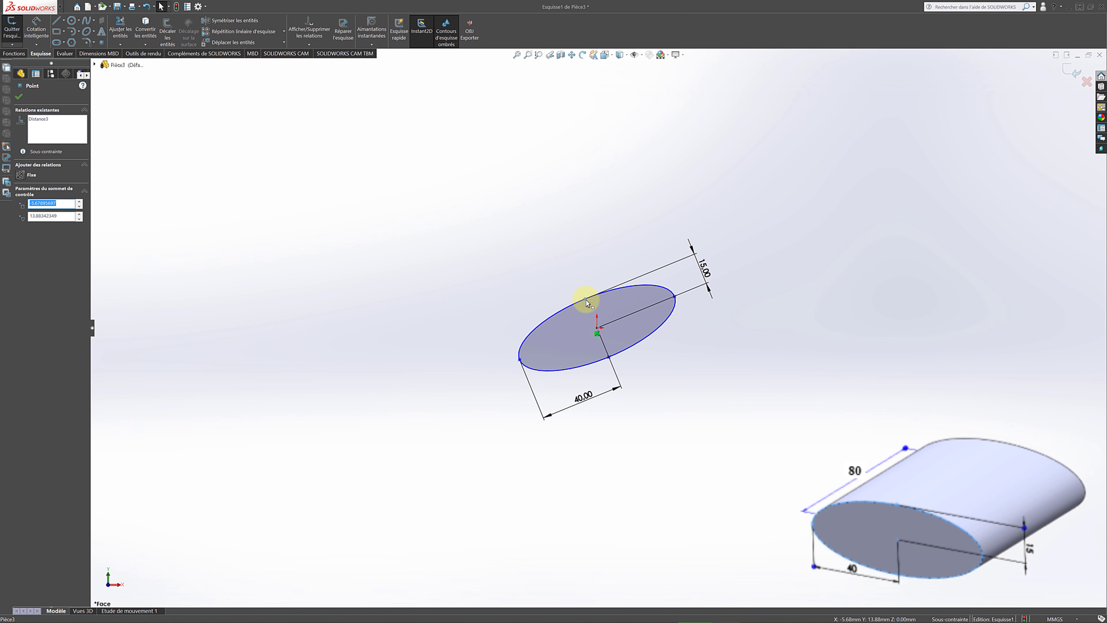
{"action": "left_click", "coordinate": [19, 97]}
{"action": "left_click", "coordinate": [247, 176]}
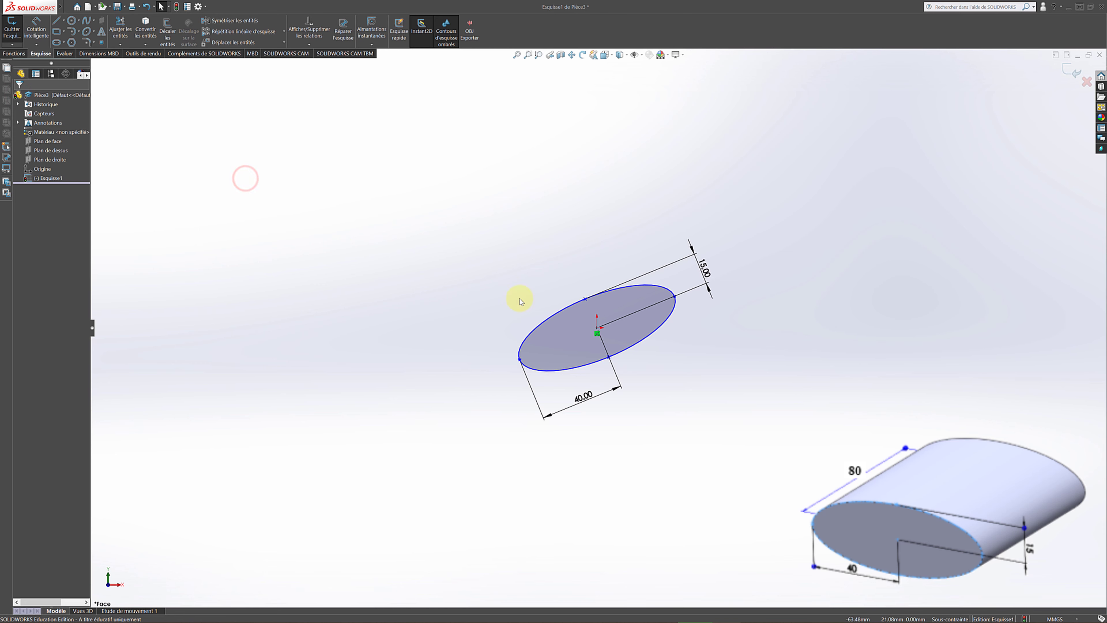
Step: Add a horizontal relation between the ellipse's centre and the right end point of its major axis
{"action": "left_click", "coordinate": [598, 327]}
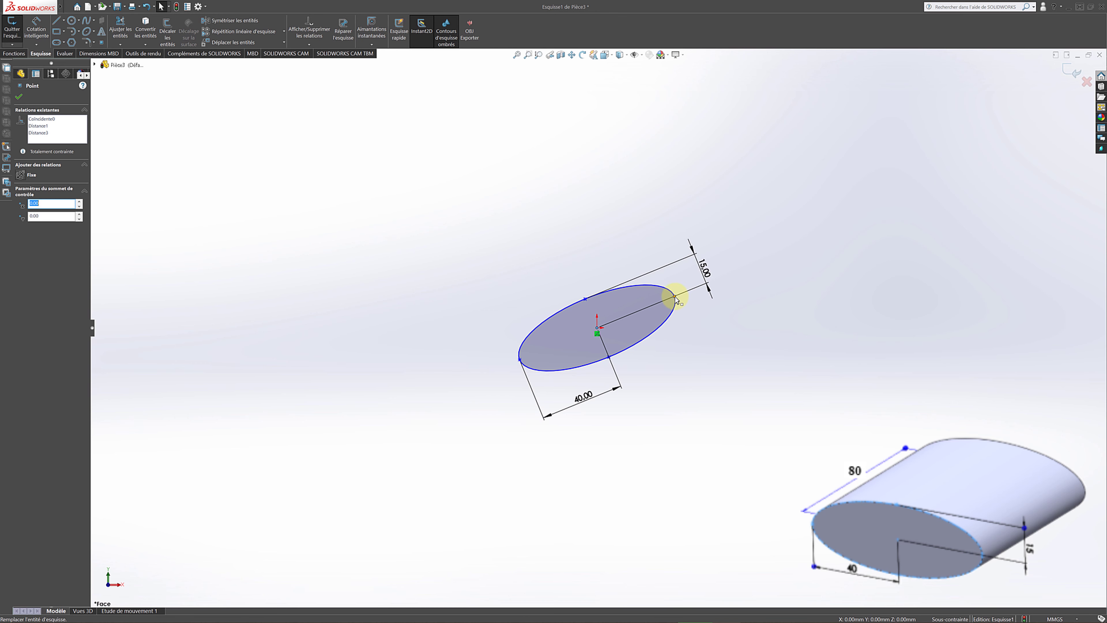
{"action": "left_click", "coordinate": [674, 297], "text": "ctrl"}
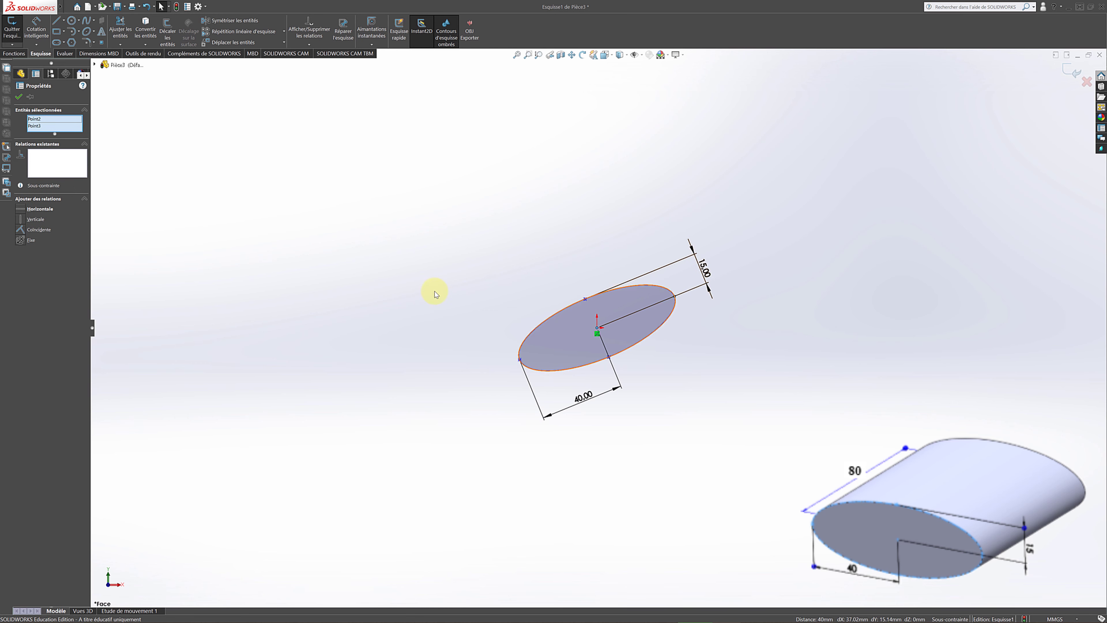
{"action": "left_click", "coordinate": [23, 210]}
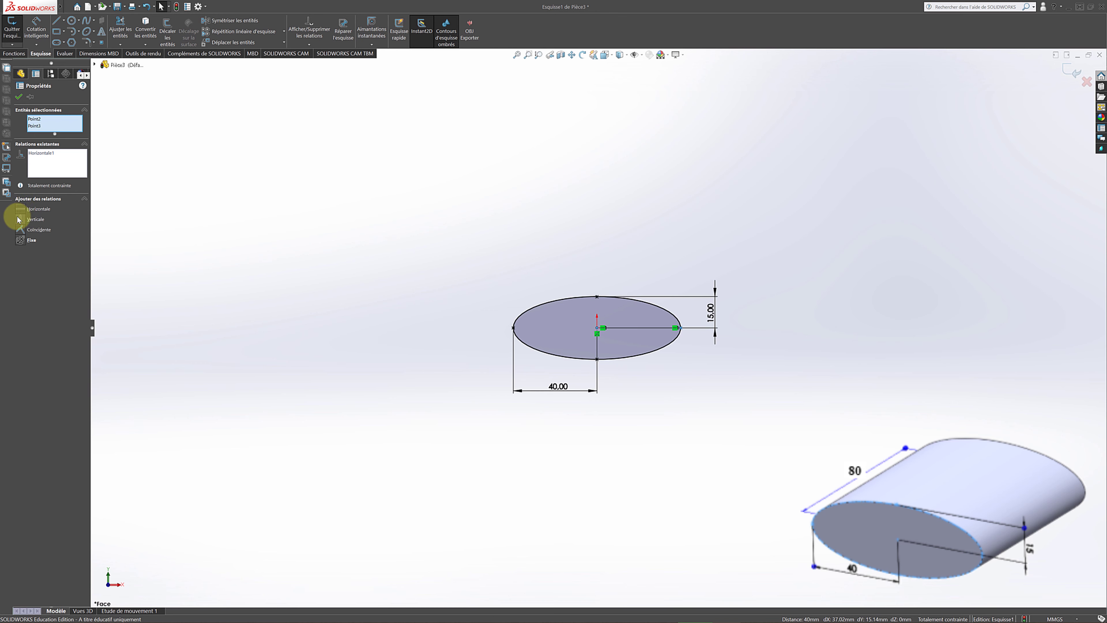
{"action": "left_click", "coordinate": [19, 98]}
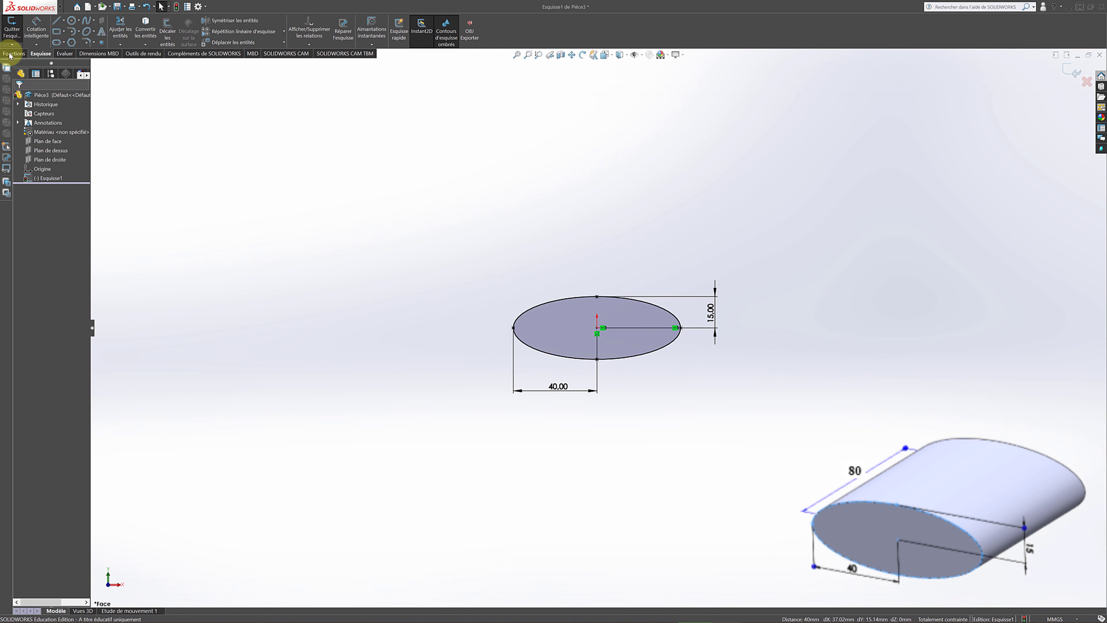
Step: Exit the sketch and extrude the ellipse as a boss to a blind depth of 80 mm
{"action": "left_click", "coordinate": [11, 29]}
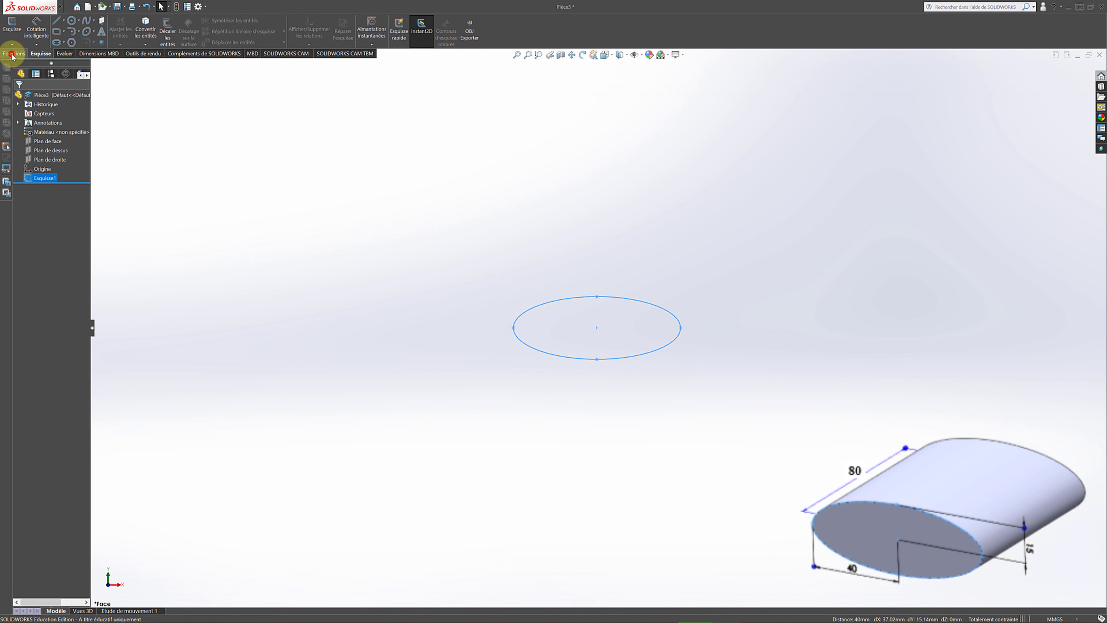
{"action": "left_click", "coordinate": [11, 54]}
{"action": "left_click", "coordinate": [16, 33]}
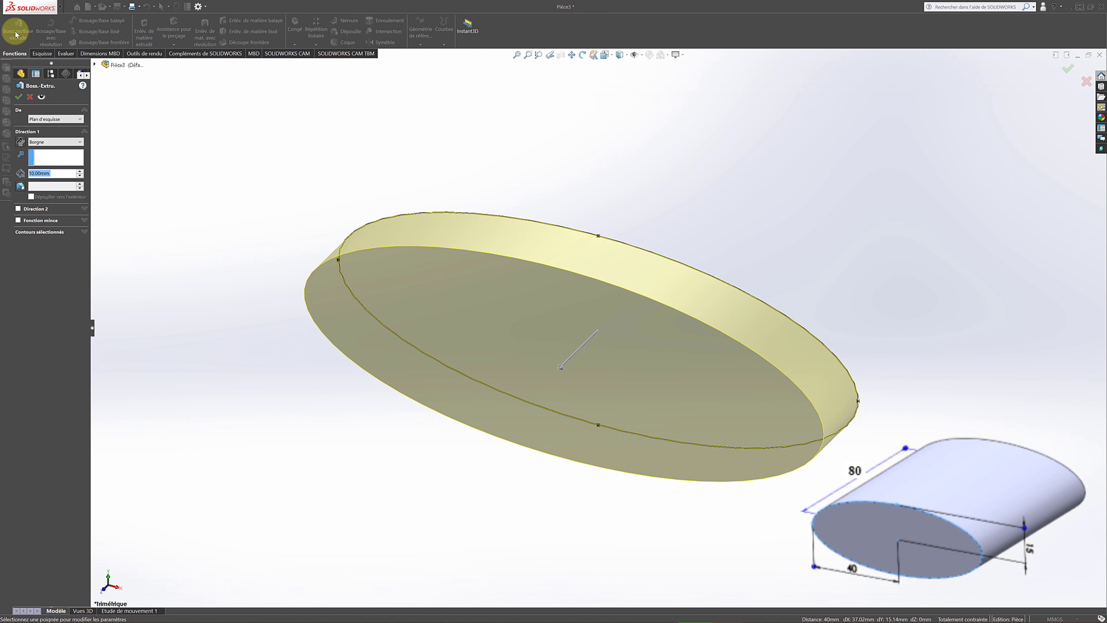
{"action": "type", "text": "80"}
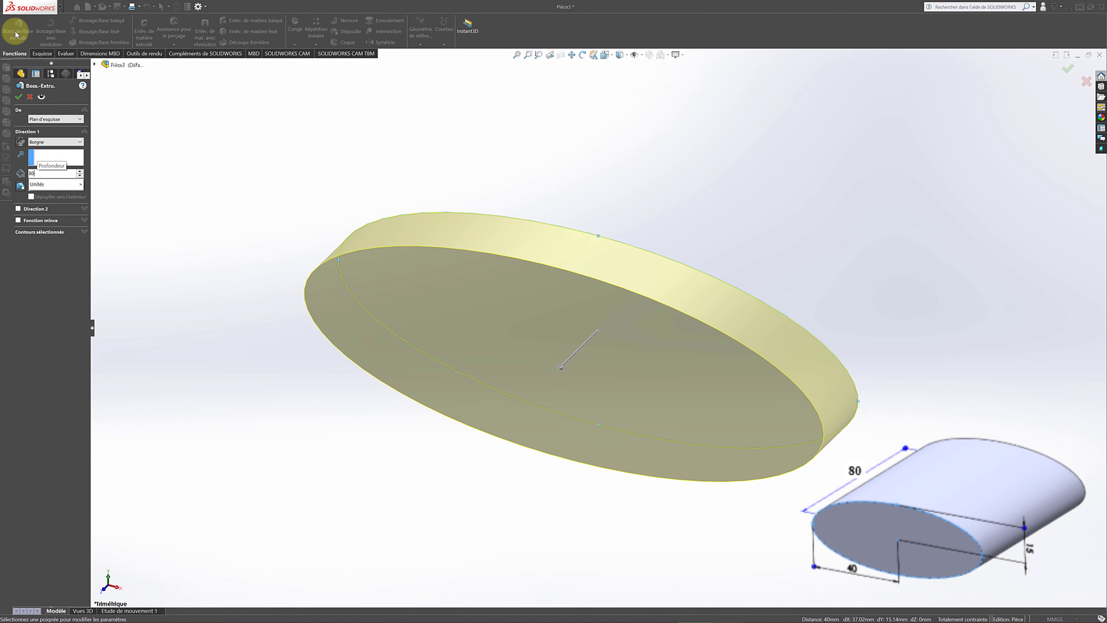
{"action": "key", "text": "Return"}
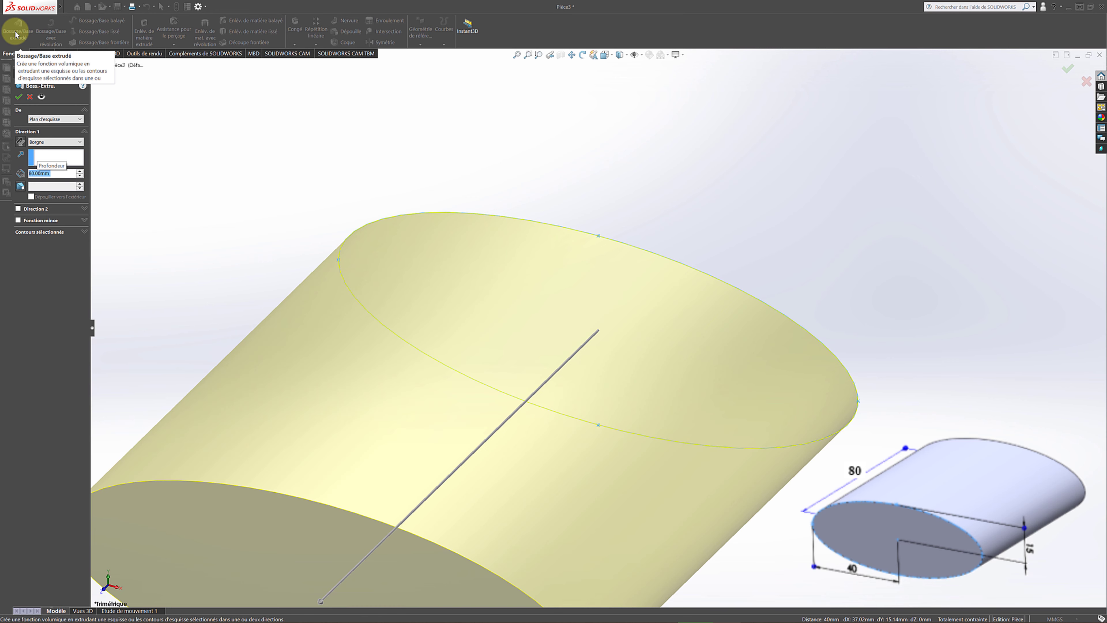
{"action": "left_click", "coordinate": [18, 96]}
{"action": "left_click", "coordinate": [517, 54]}
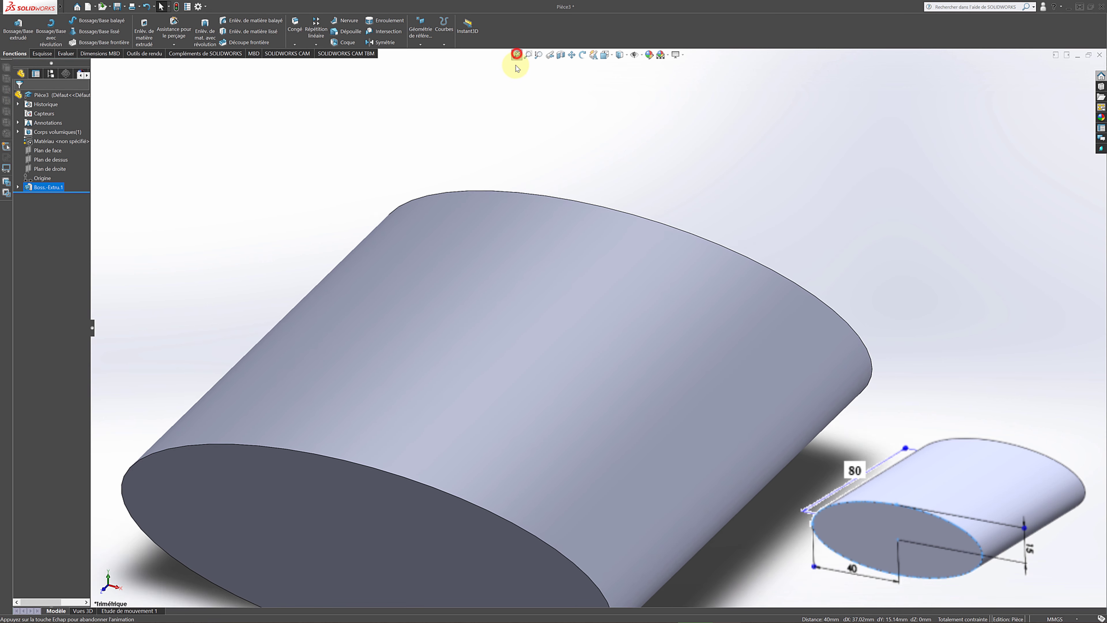
{"action": "left_click", "coordinate": [583, 56]}
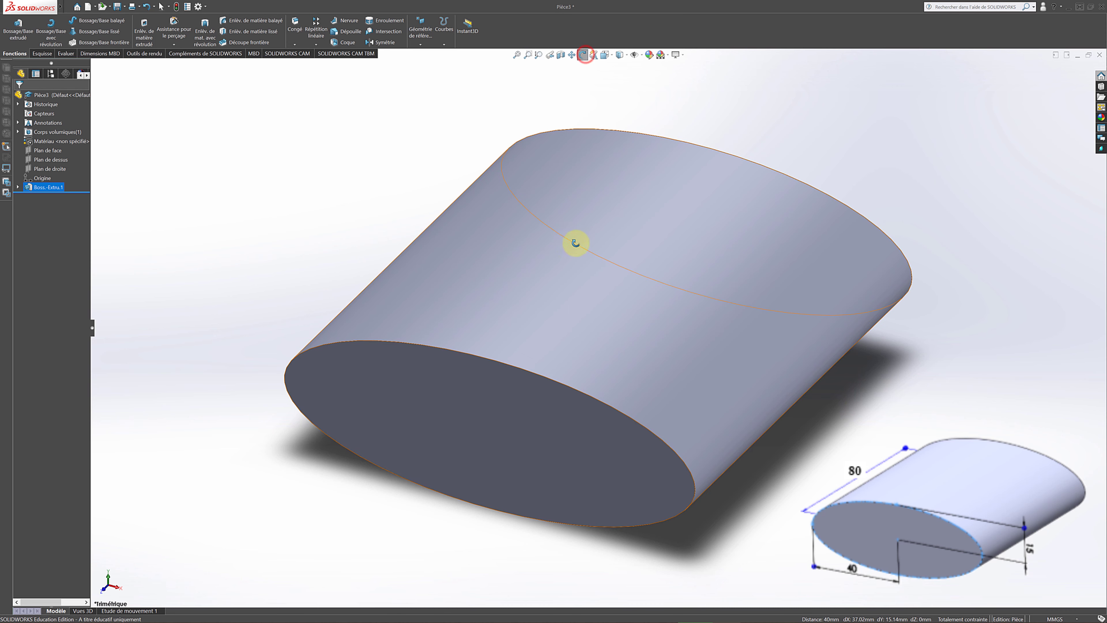
{"action": "left_click_drag", "start_coordinate": [574, 243], "coordinate": [673, 257]}
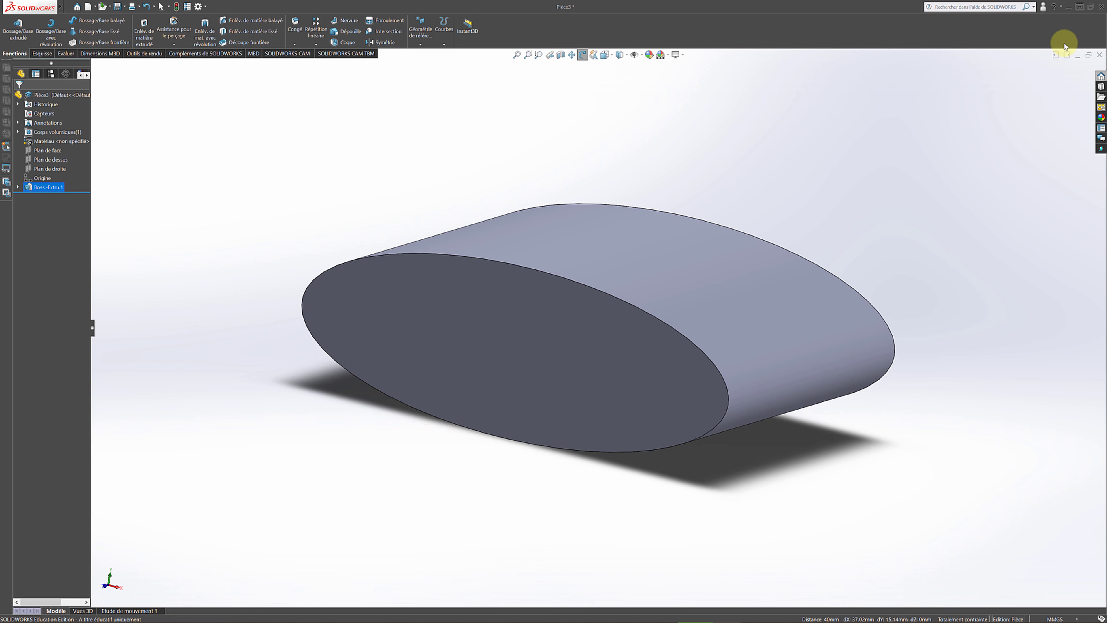
Step: Close the elliptical cylinder part without saving its changes and create a new part document
{"action": "left_click", "coordinate": [1100, 55]}
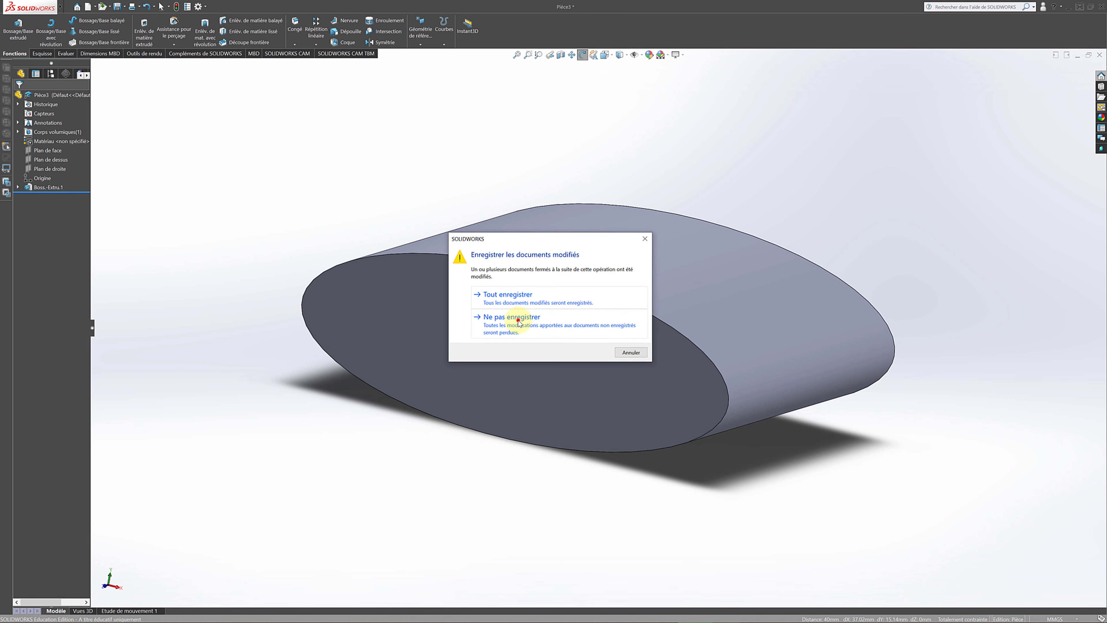
{"action": "left_click", "coordinate": [518, 321]}
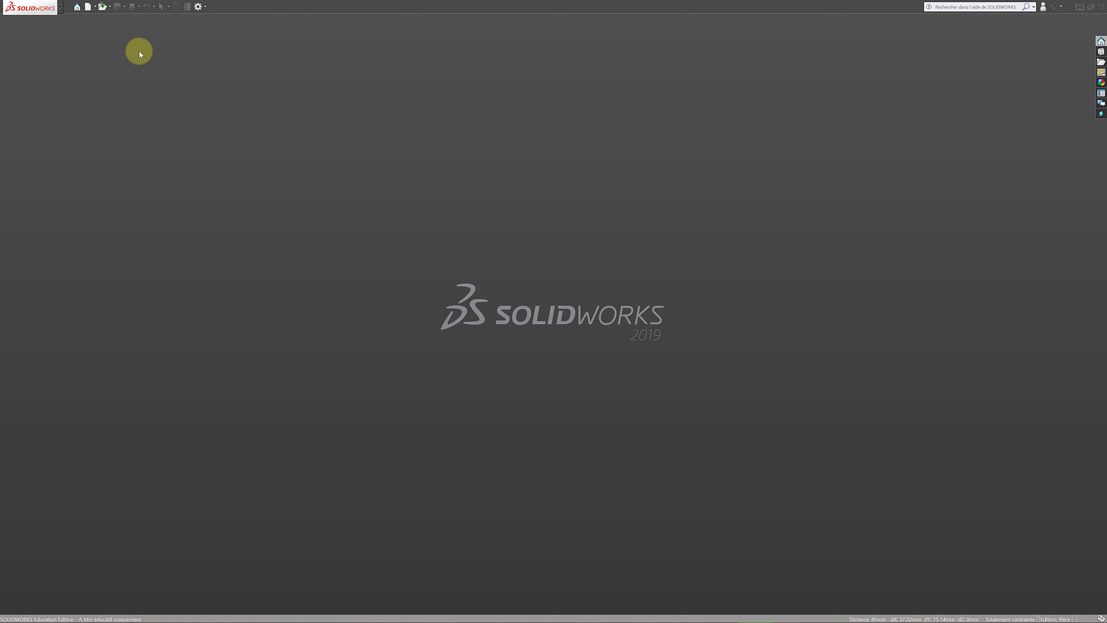
{"action": "left_click", "coordinate": [87, 7]}
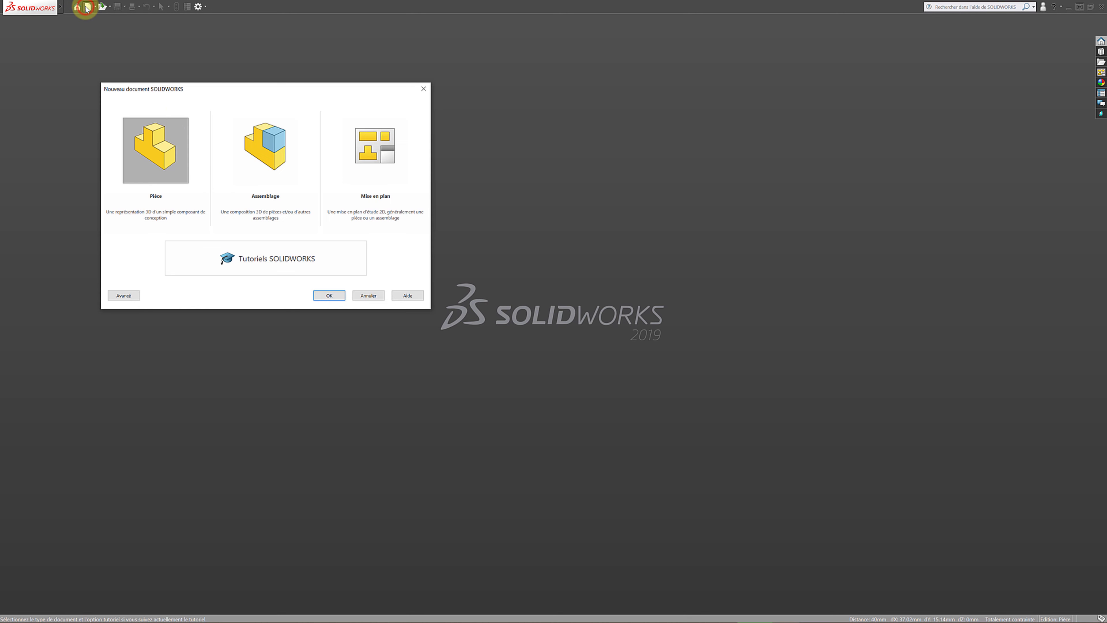
{"action": "left_click", "coordinate": [328, 298]}
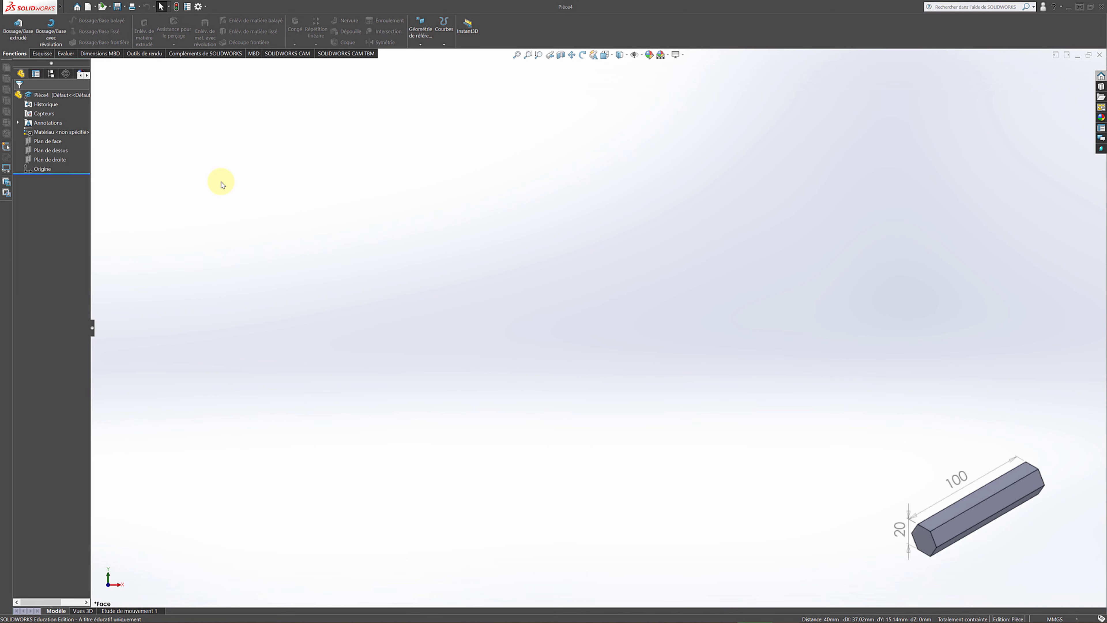
Step: Sketch a six-sided inscribed-circle polygon on the front plane, centred on the origin, with a vertex about 34 mm horizontally from the centre
{"action": "left_click", "coordinate": [37, 55]}
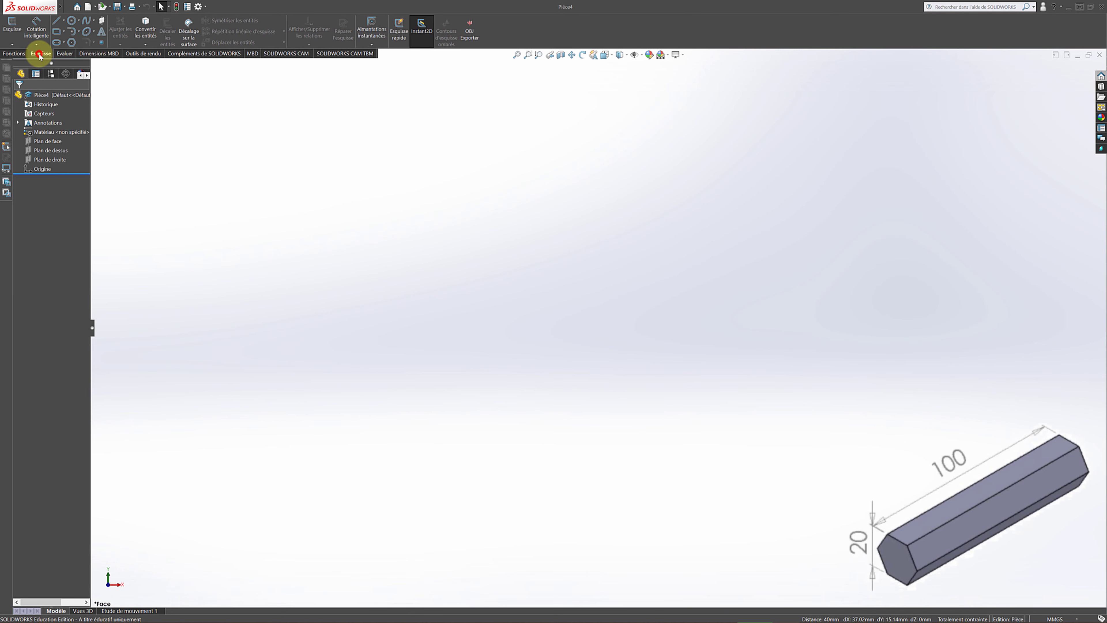
{"action": "left_click", "coordinate": [16, 28]}
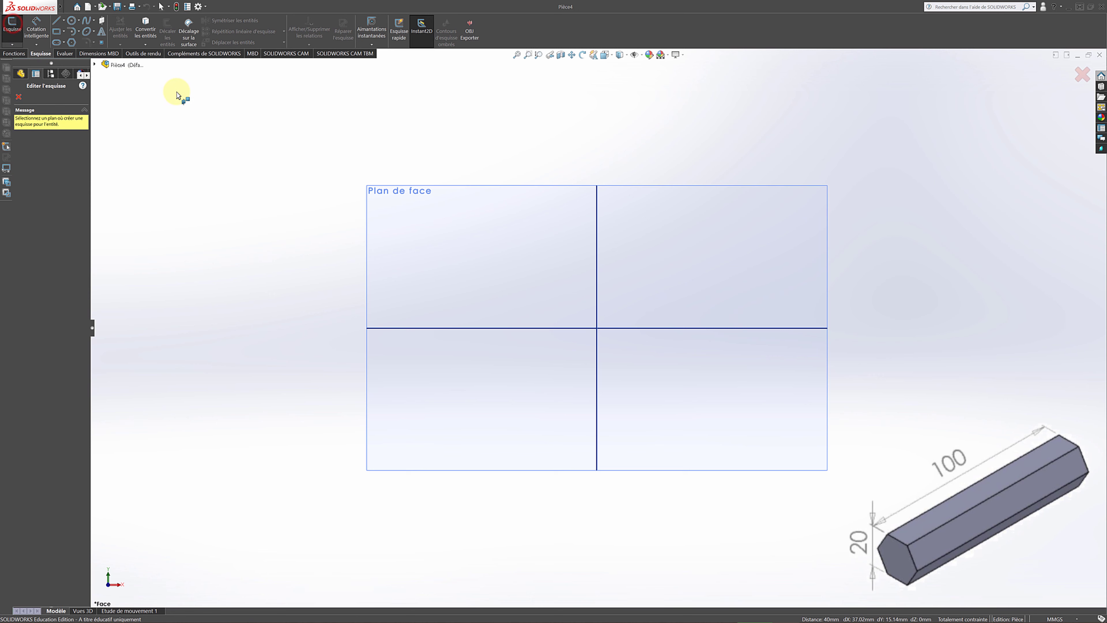
{"action": "left_click", "coordinate": [393, 192]}
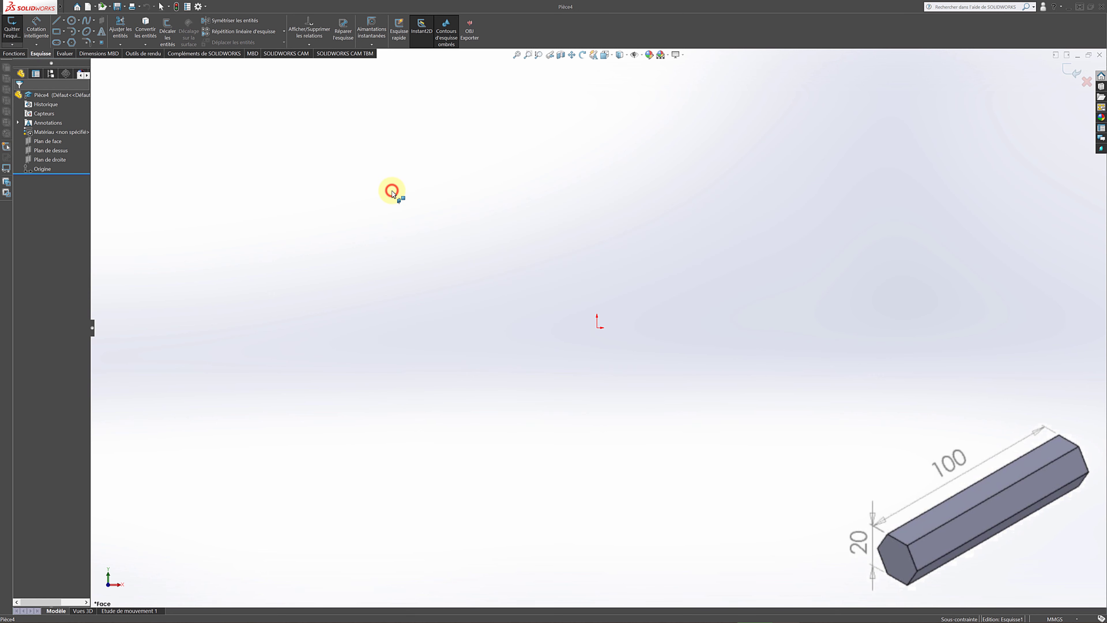
{"action": "left_click", "coordinate": [71, 42]}
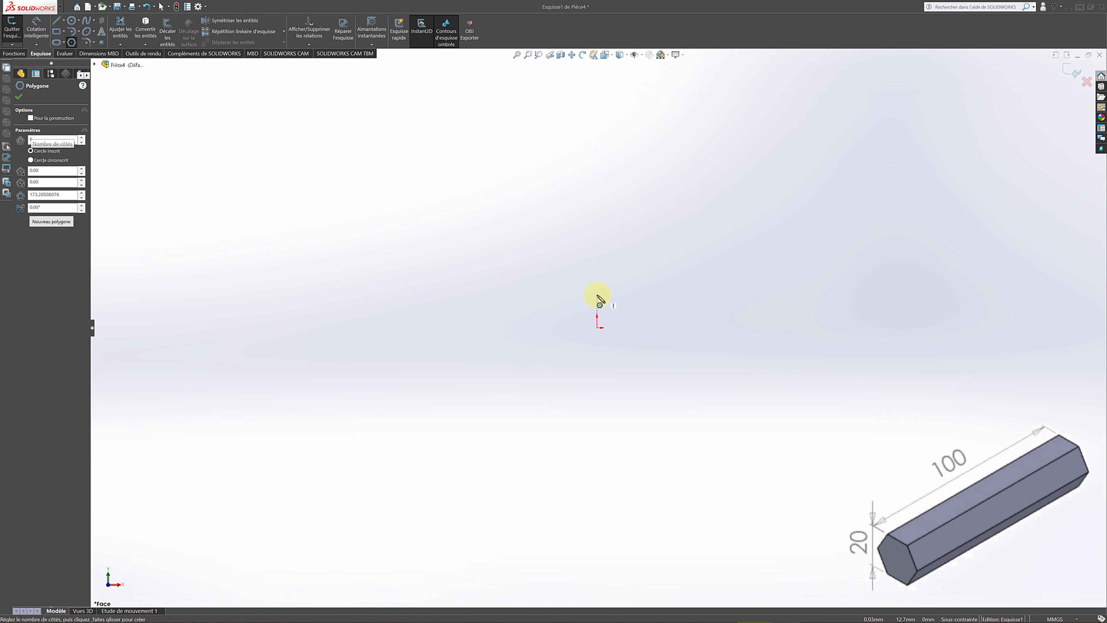
{"action": "left_click", "coordinate": [597, 328]}
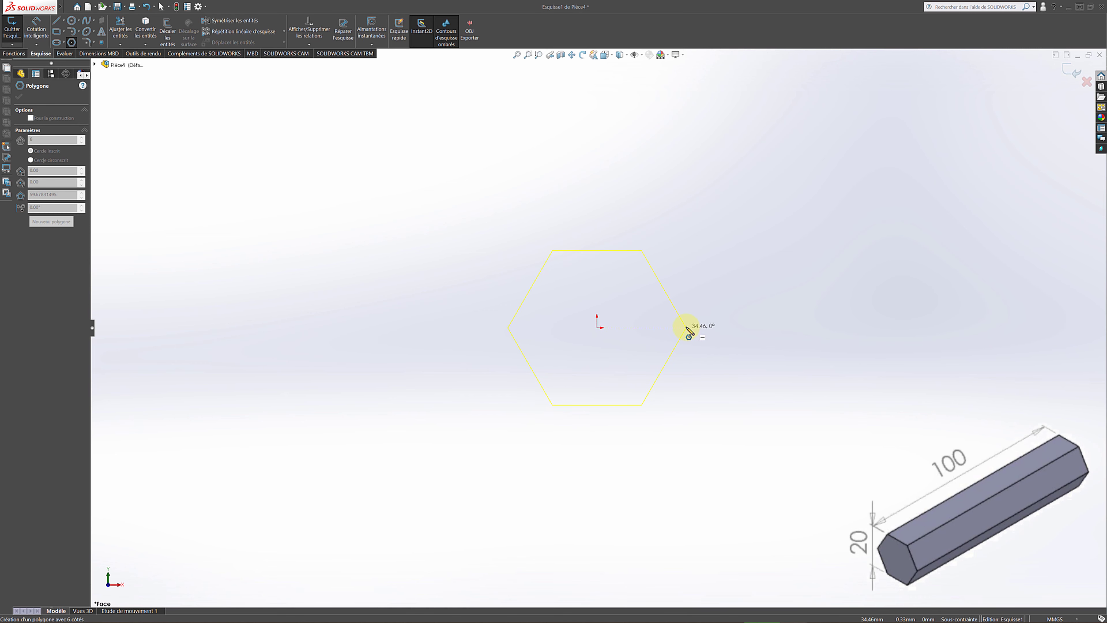
{"action": "left_click", "coordinate": [686, 326]}
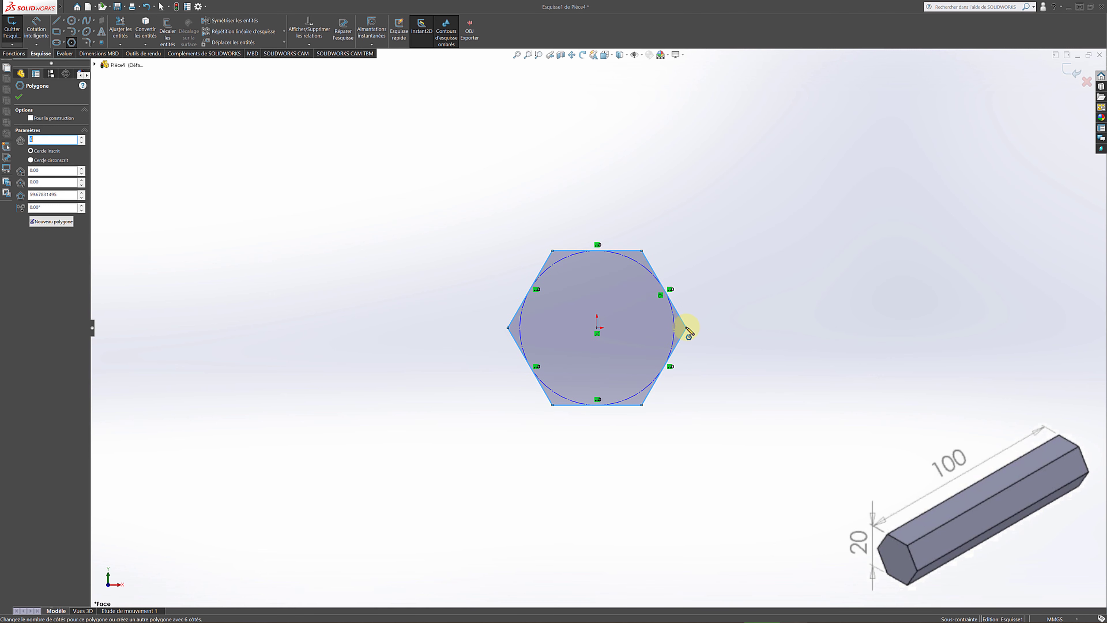
{"action": "left_click", "coordinate": [18, 96]}
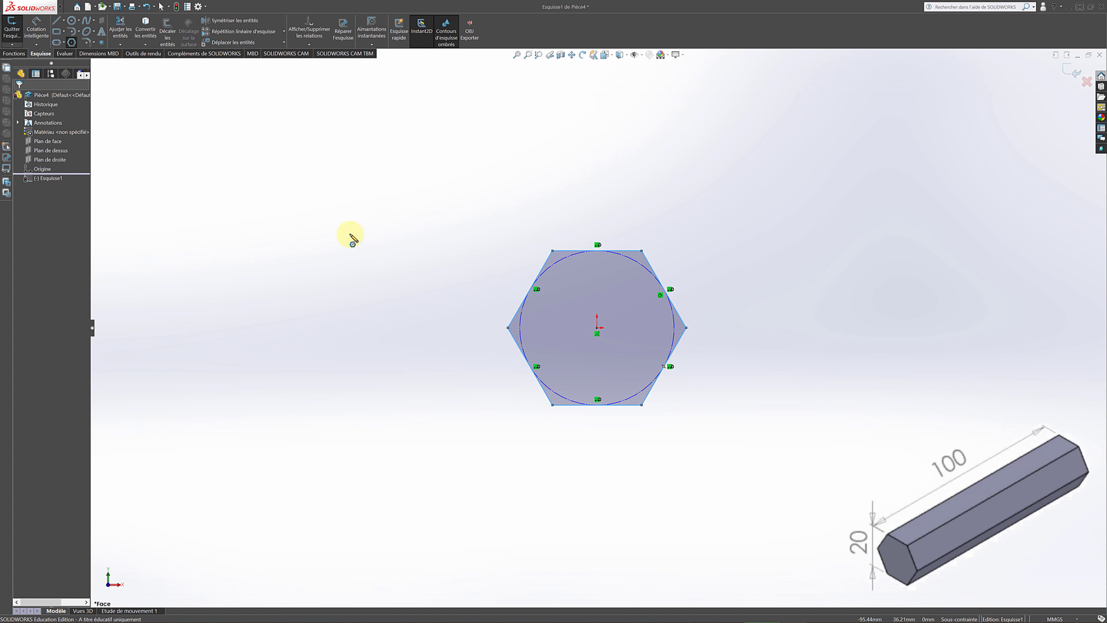
Step: Dimension the distance between the hexagon's lower and upper horizontal sides and set it to 20 mm
{"action": "left_click", "coordinate": [37, 31]}
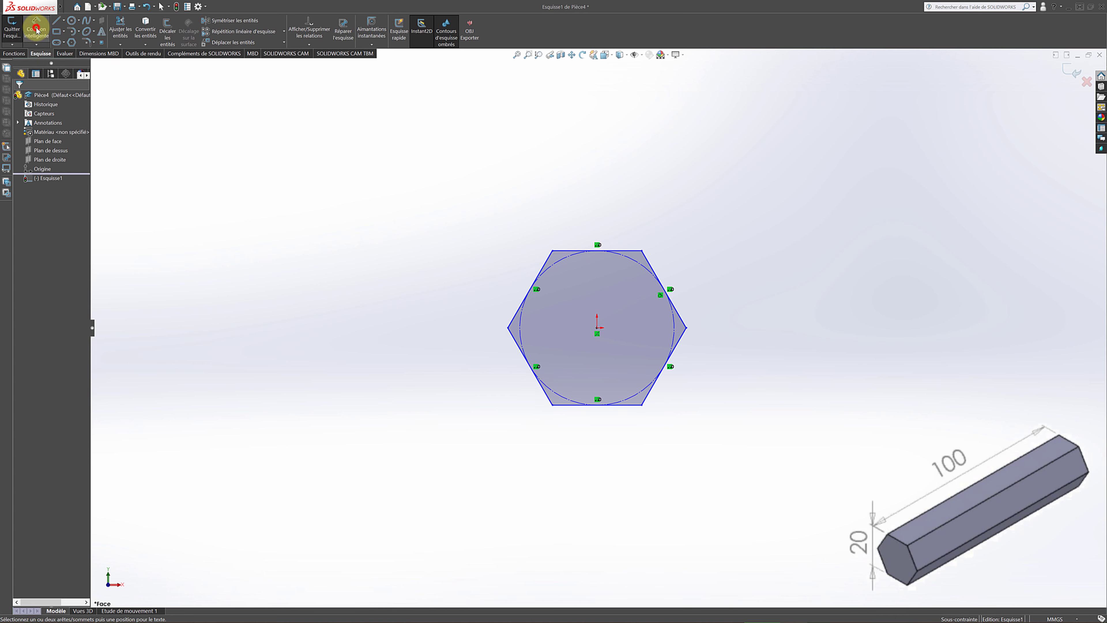
{"action": "left_click", "coordinate": [570, 406]}
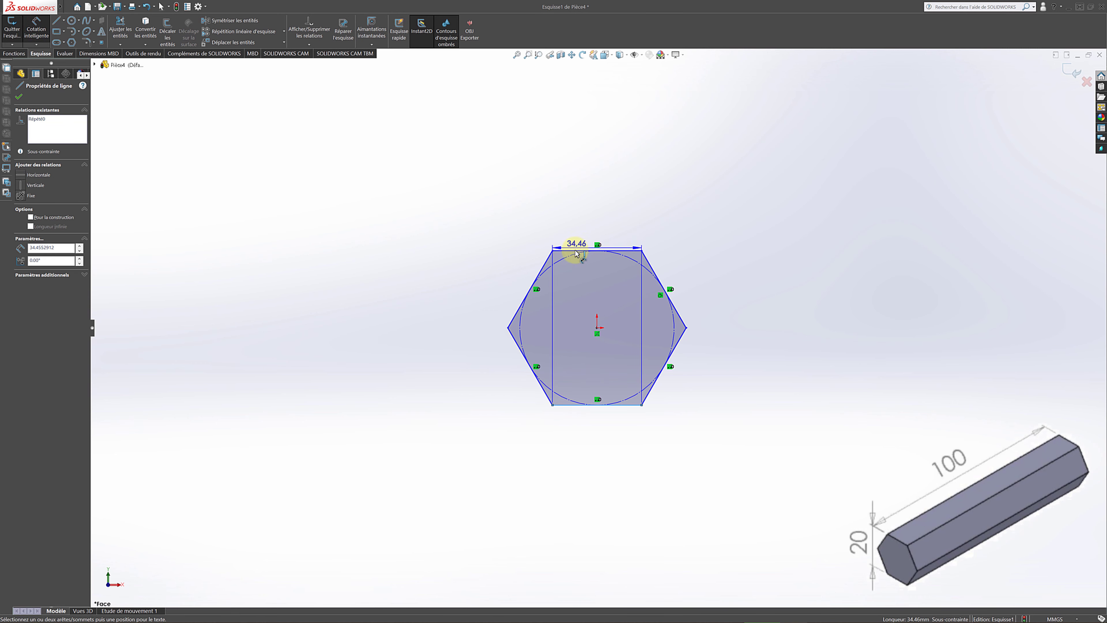
{"action": "left_click", "coordinate": [573, 252]}
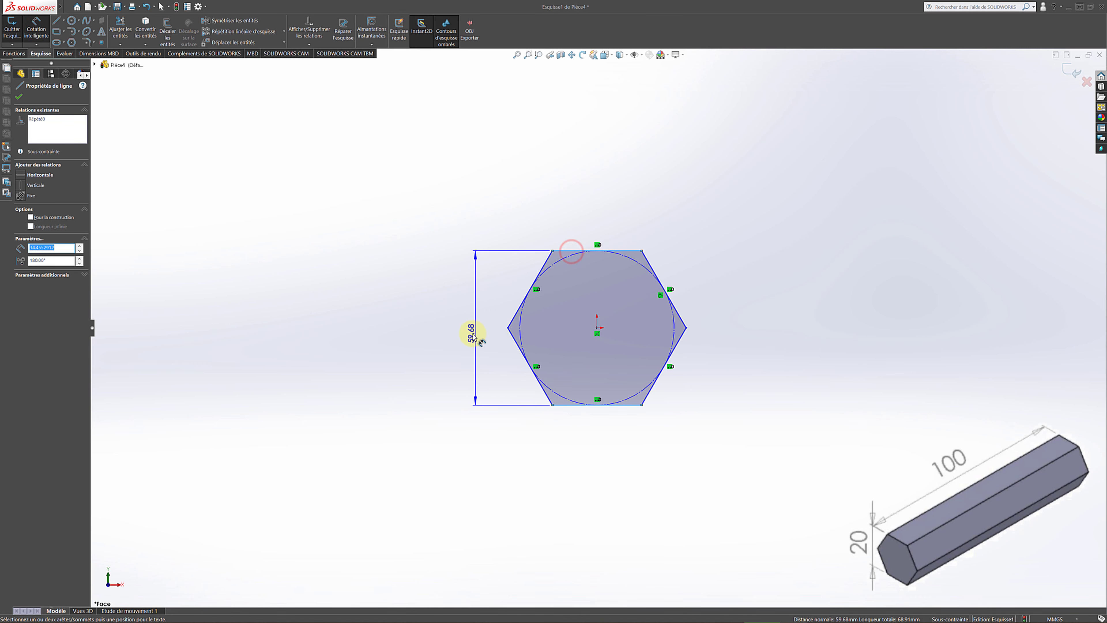
{"action": "left_click", "coordinate": [462, 325]}
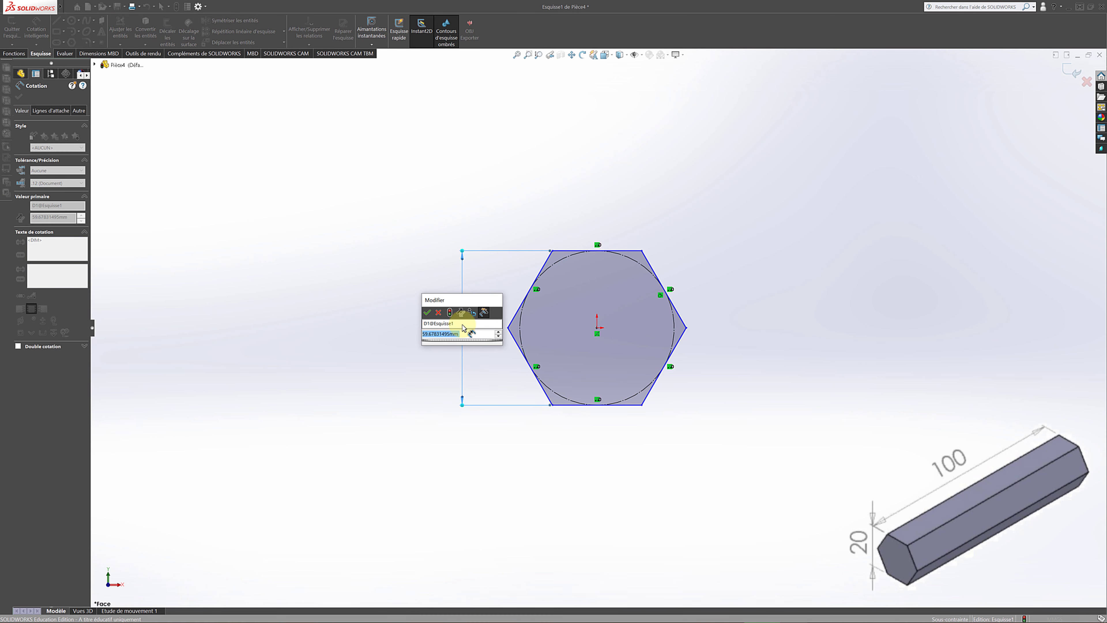
{"action": "type", "text": "20"}
{"action": "key", "text": "Return"}
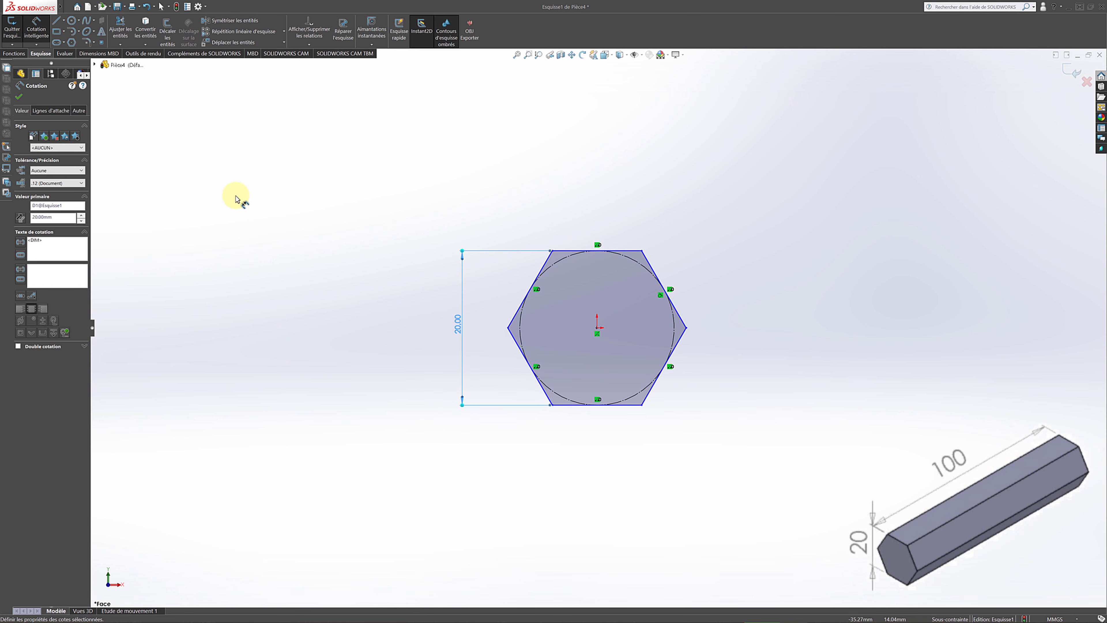
{"action": "left_click", "coordinate": [20, 98]}
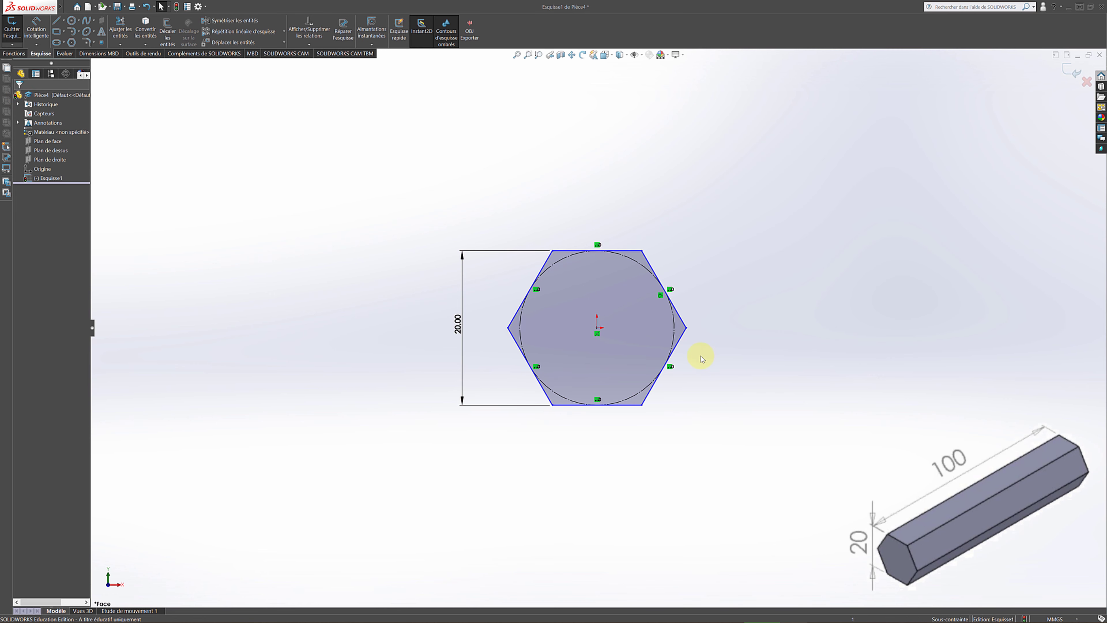
Step: Rotate the hexagon slightly by its right vertex to test its freedom, and add a horizontal relation between that vertex and the centre
{"action": "left_click_drag", "start_coordinate": [690, 340], "coordinate": [672, 321]}
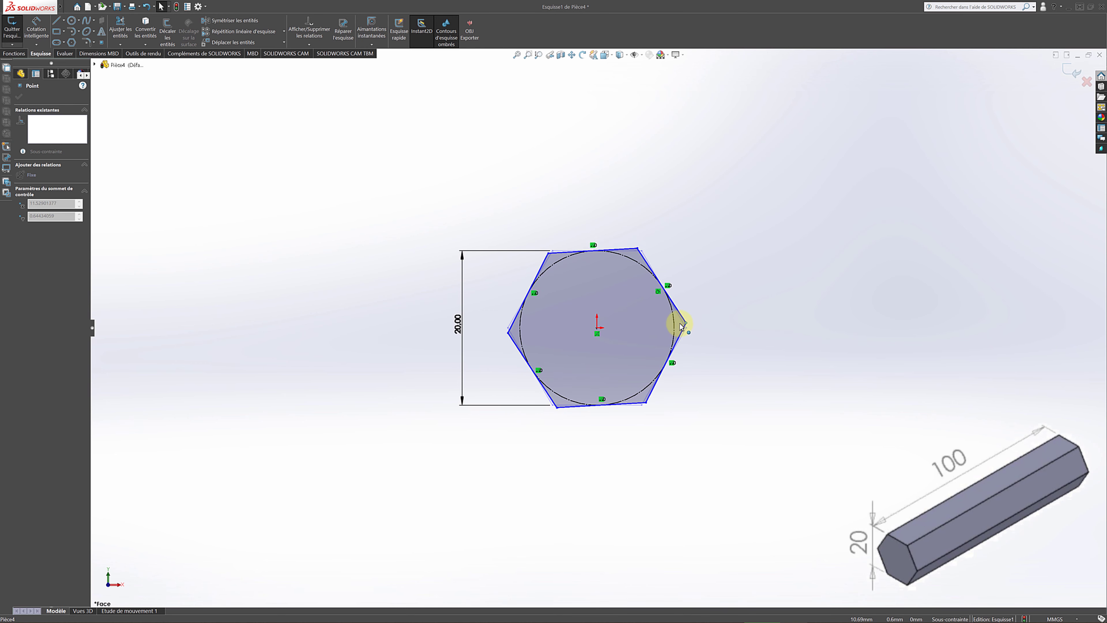
{"action": "left_click", "coordinate": [20, 96]}
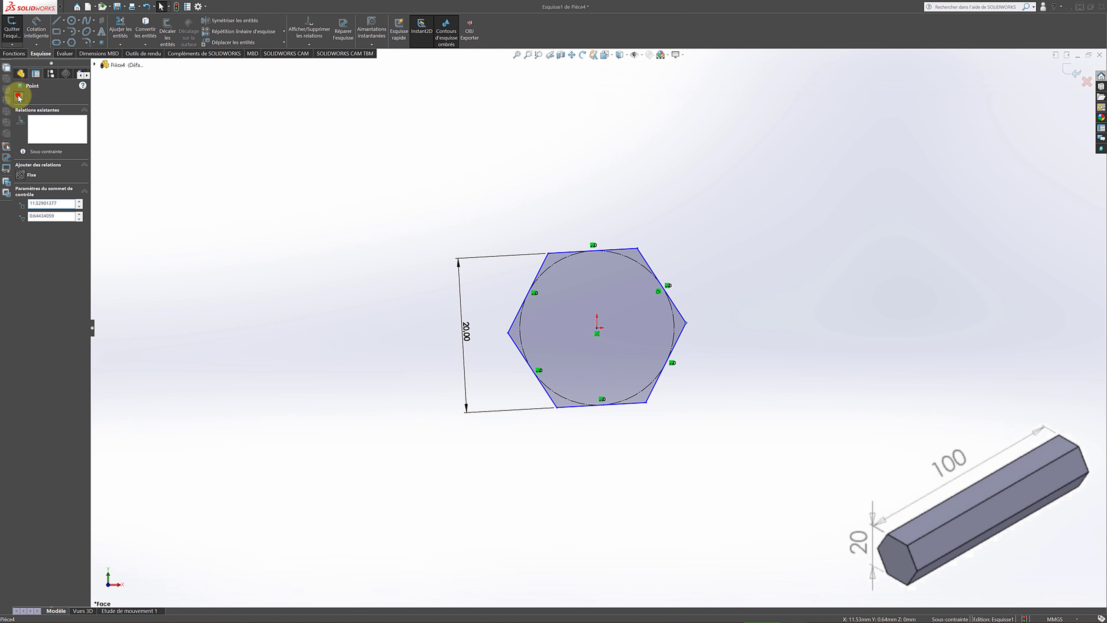
{"action": "left_click", "coordinate": [597, 331]}
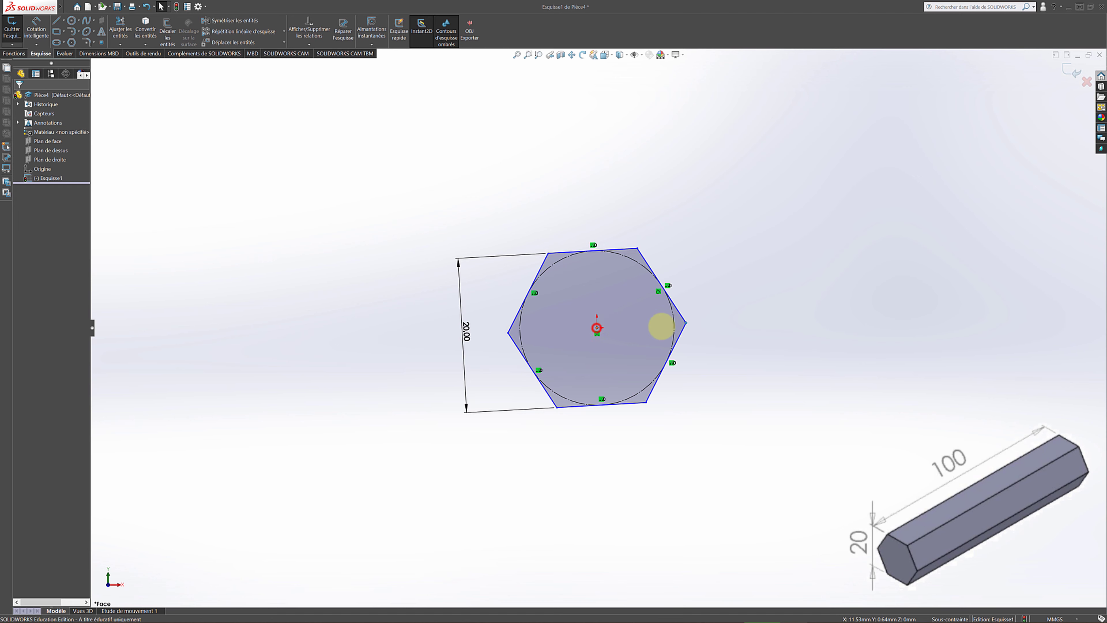
{"action": "left_click", "coordinate": [686, 324], "text": "ctrl"}
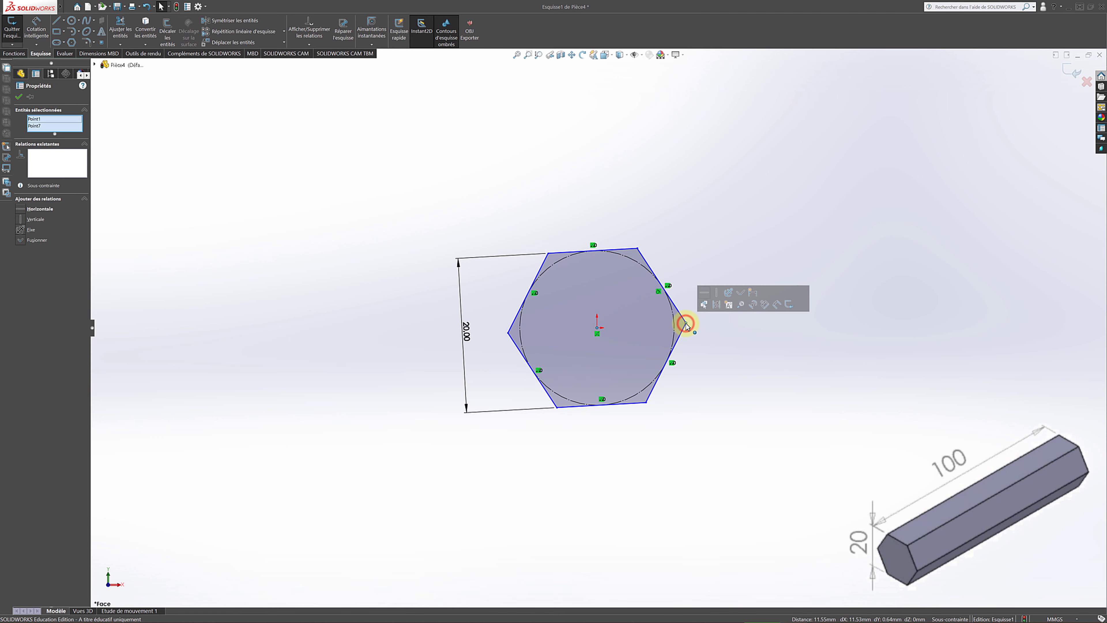
{"action": "left_click", "coordinate": [26, 209]}
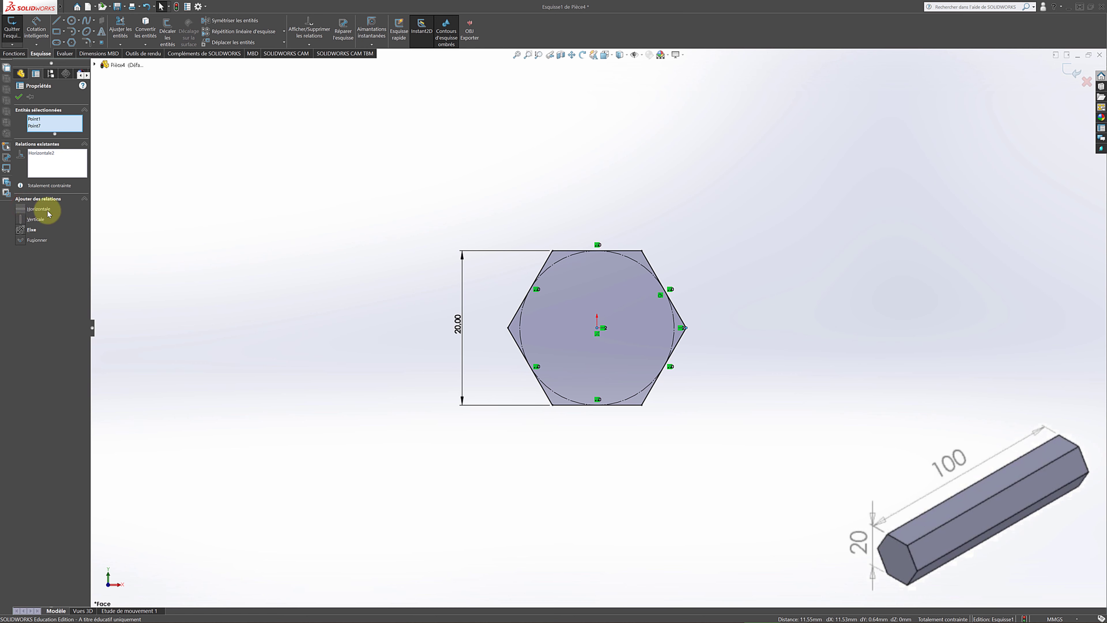
{"action": "left_click", "coordinate": [20, 97]}
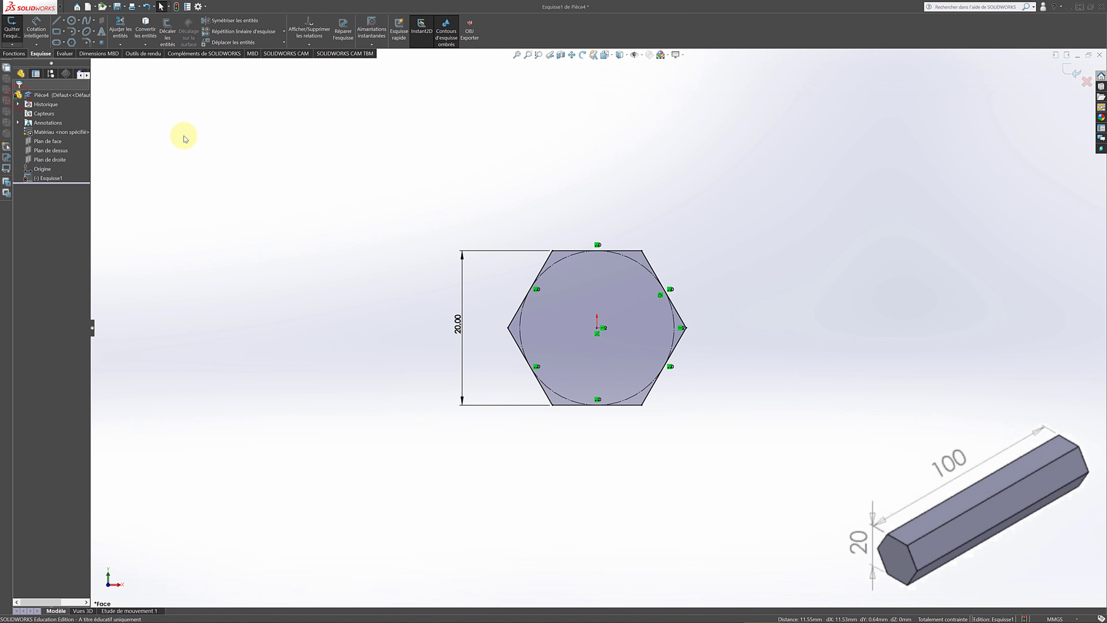
Step: Exit the sketch, extrude the hexagon as a boss to a blind depth of 100 mm, and fit the whole prism in view
{"action": "left_click", "coordinate": [12, 27]}
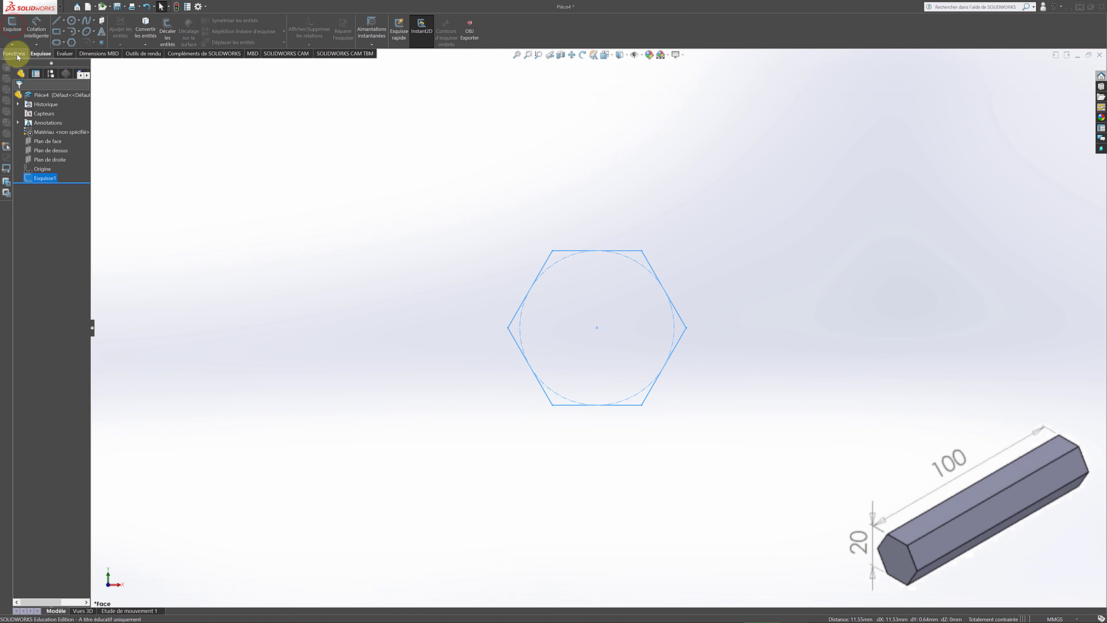
{"action": "left_click", "coordinate": [15, 54]}
{"action": "left_click", "coordinate": [18, 27]}
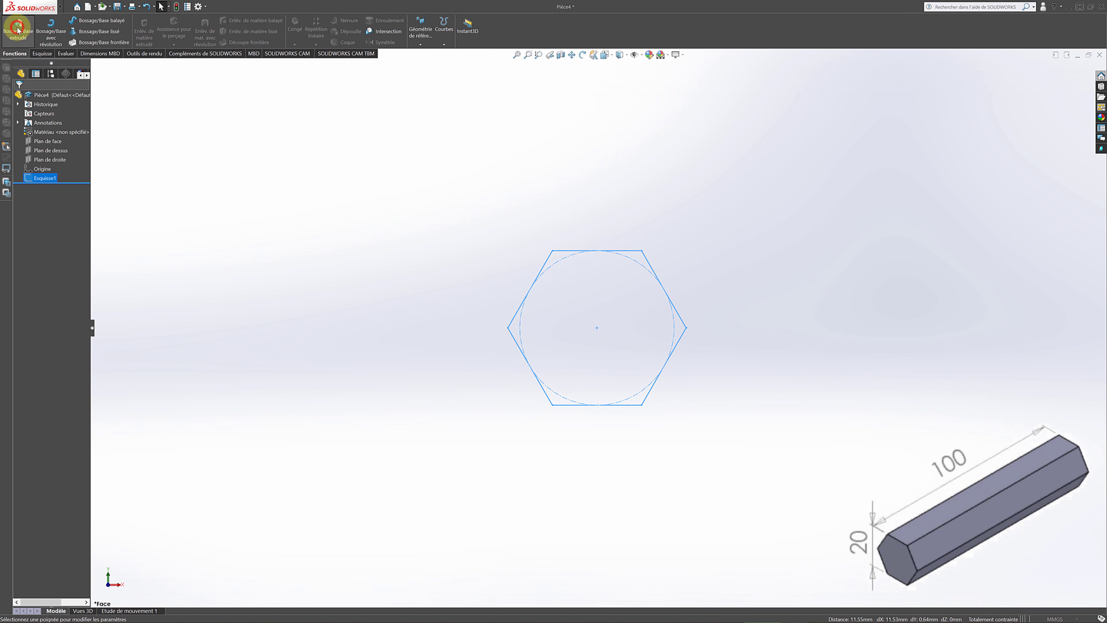
{"action": "type", "text": "100"}
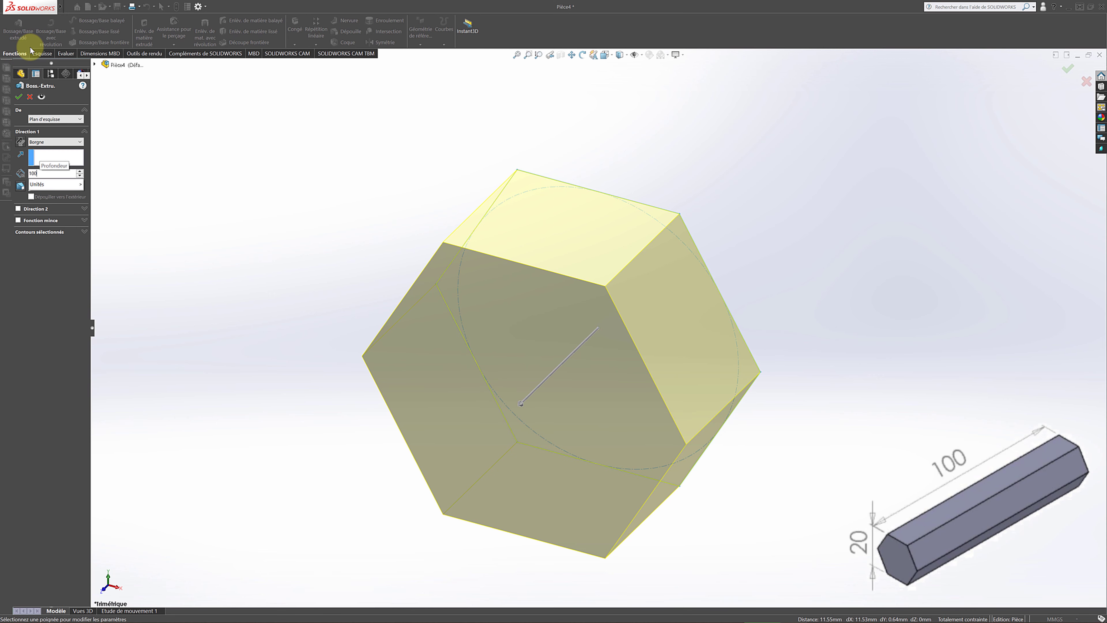
{"action": "key", "text": "Return"}
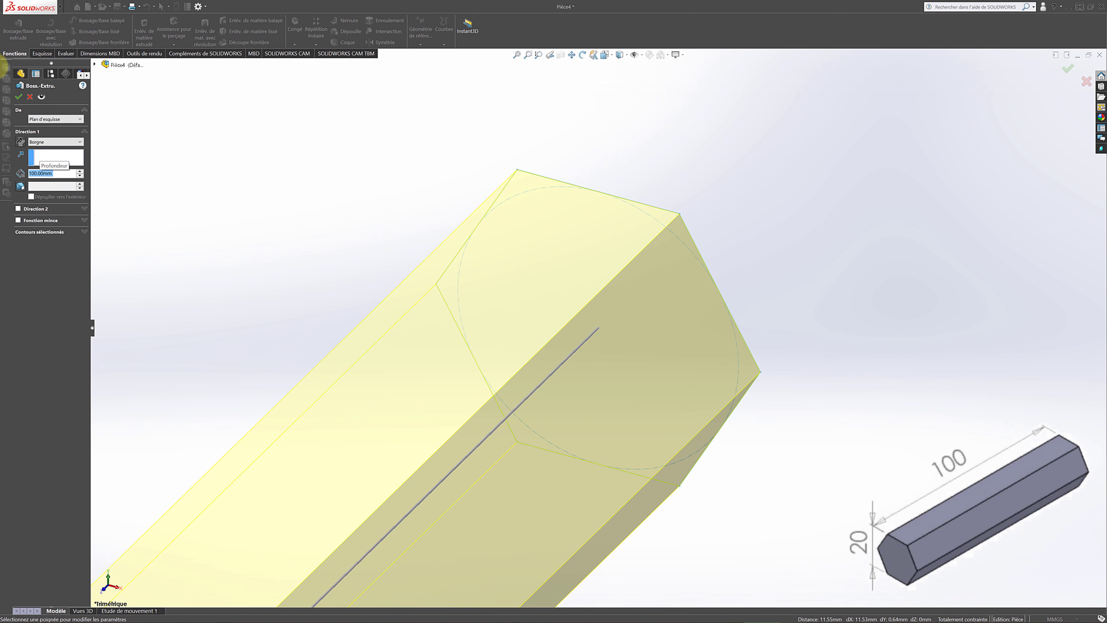
{"action": "left_click", "coordinate": [19, 97]}
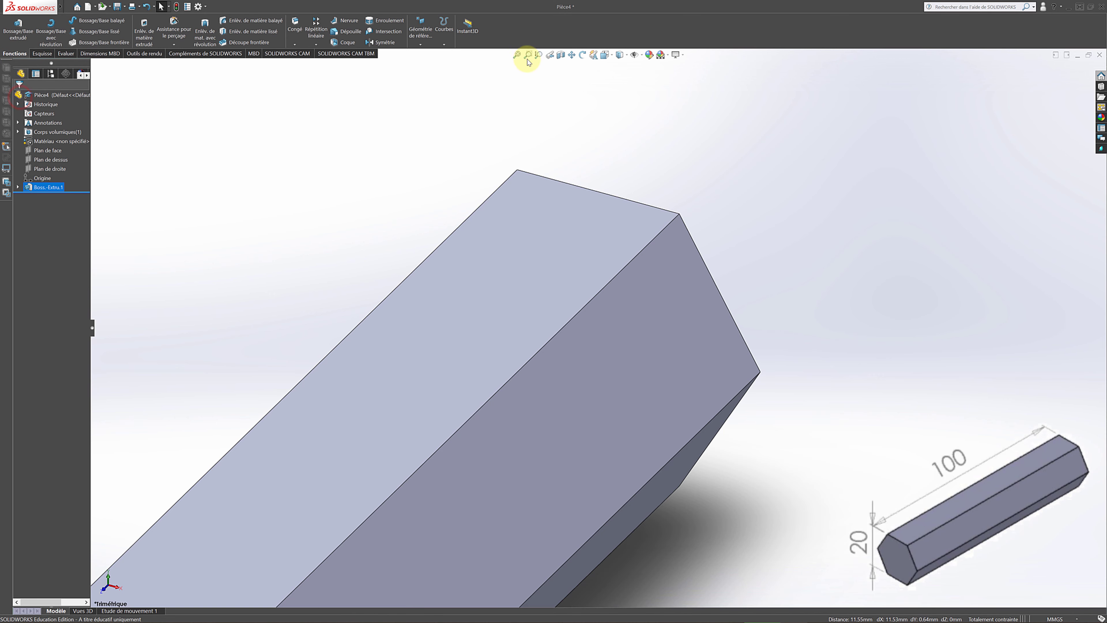
{"action": "left_click", "coordinate": [517, 56]}
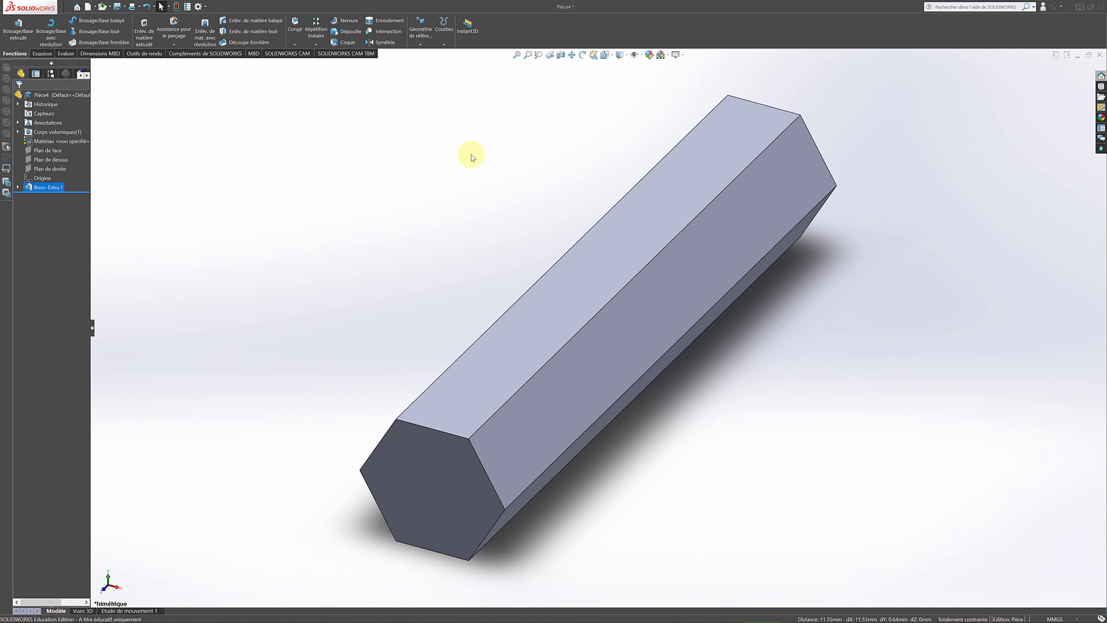
Step: Close the hexagonal prism part without saving its changes and create another new part document
{"action": "left_click", "coordinate": [1099, 56]}
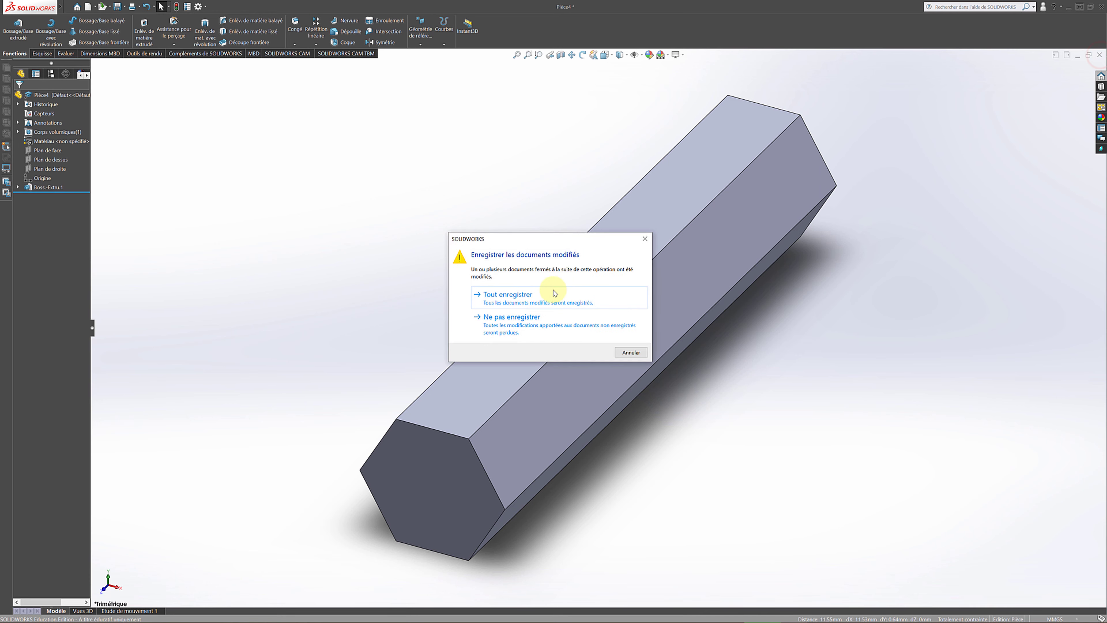
{"action": "left_click", "coordinate": [523, 332]}
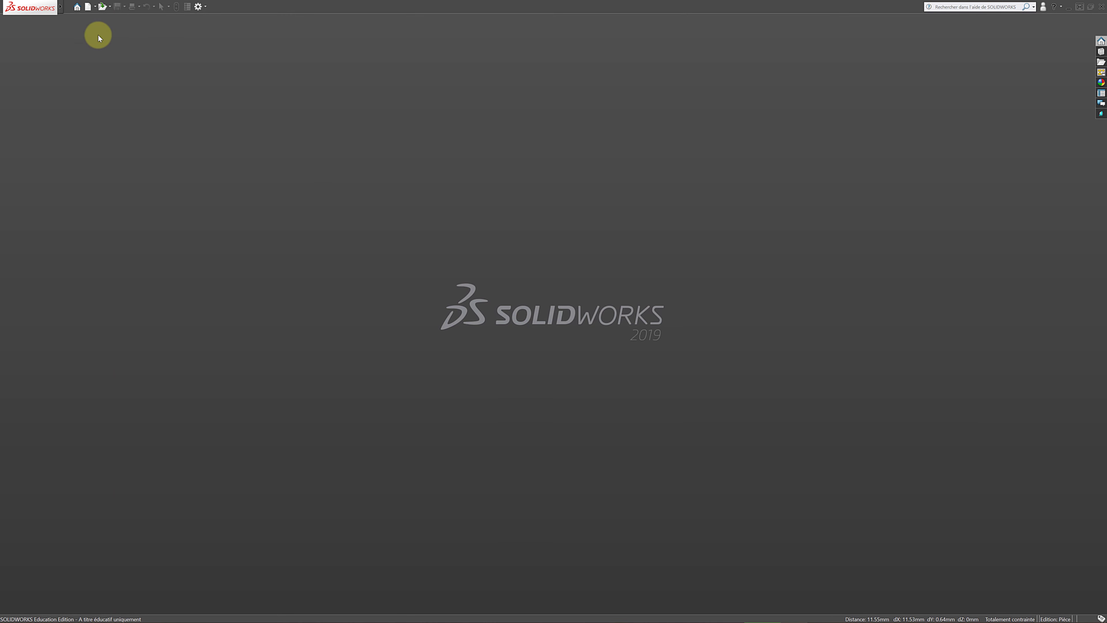
{"action": "left_click", "coordinate": [87, 6]}
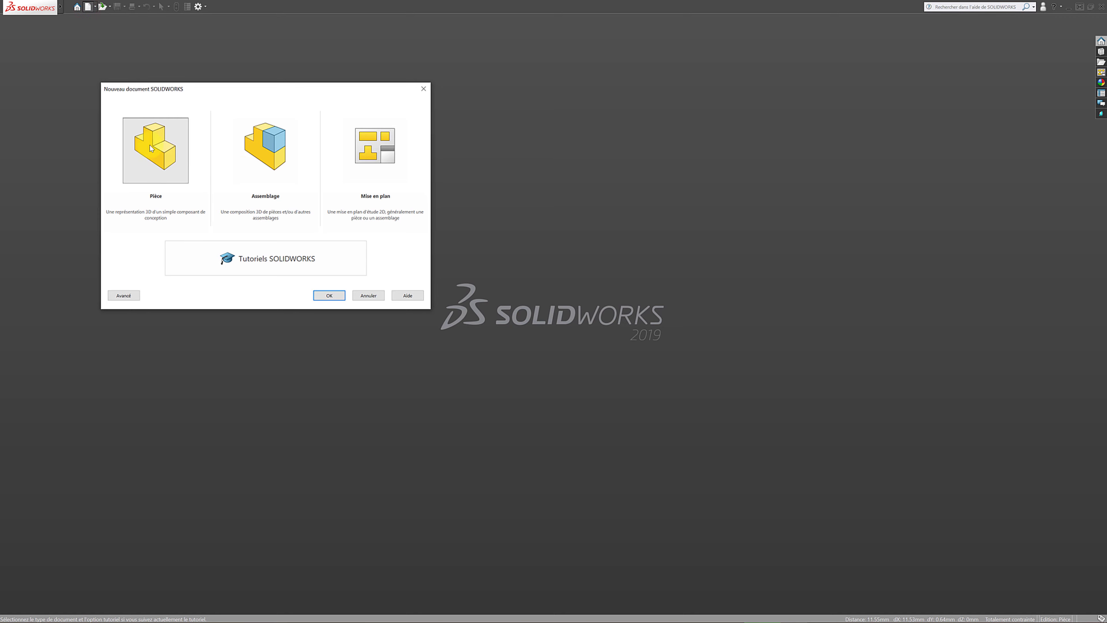
{"action": "left_click", "coordinate": [150, 148]}
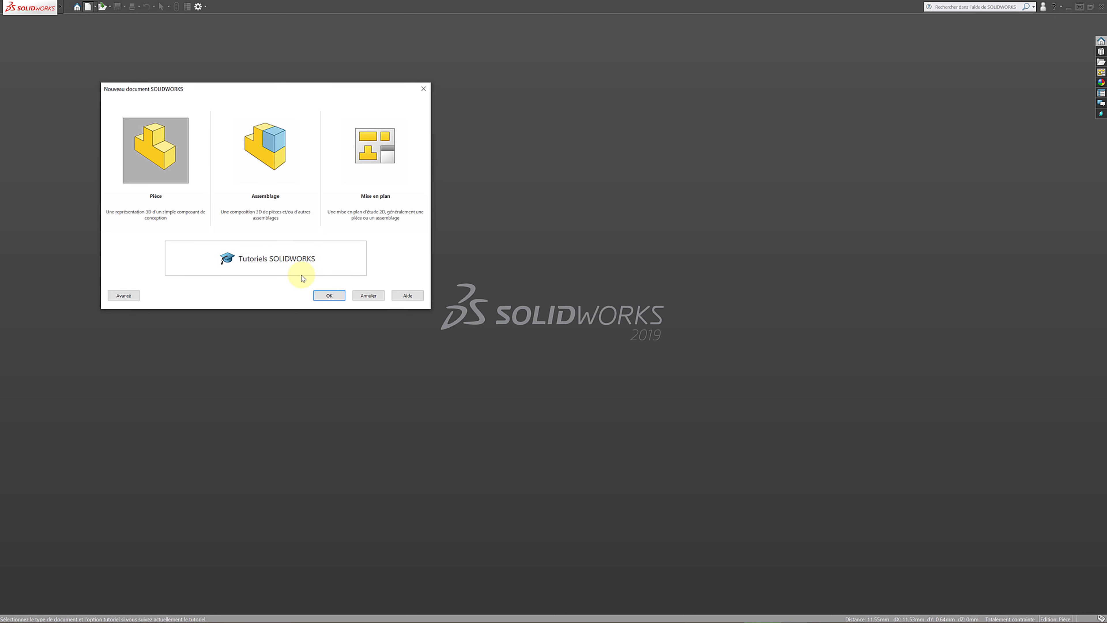
{"action": "left_click", "coordinate": [326, 296]}
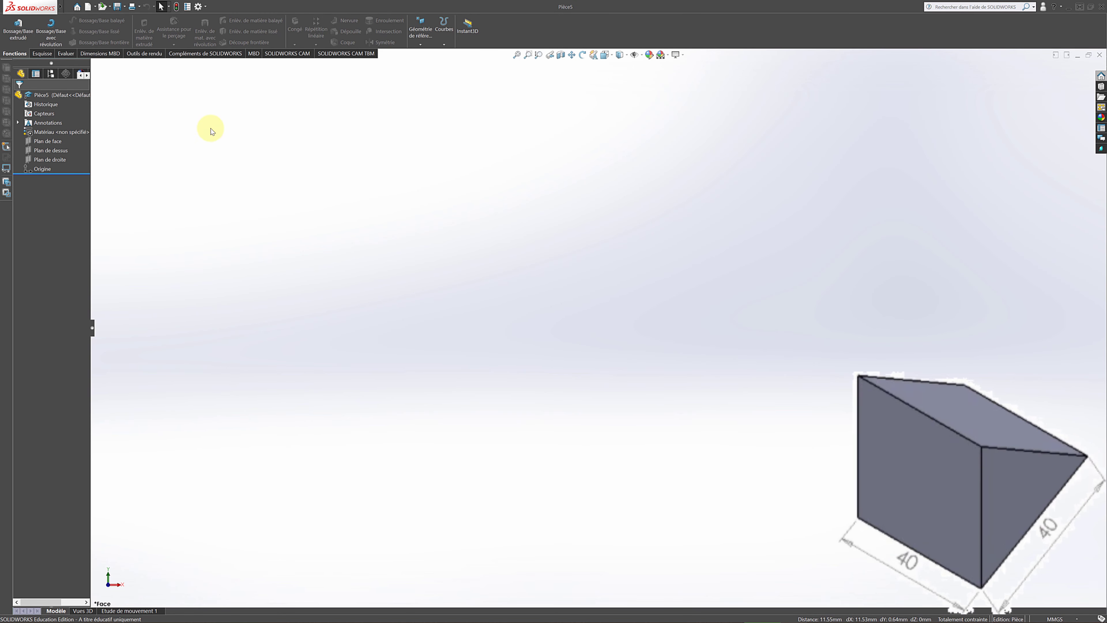
Step: Start a new sketch on the Front plane (Plan de face)
{"action": "left_click", "coordinate": [41, 53]}
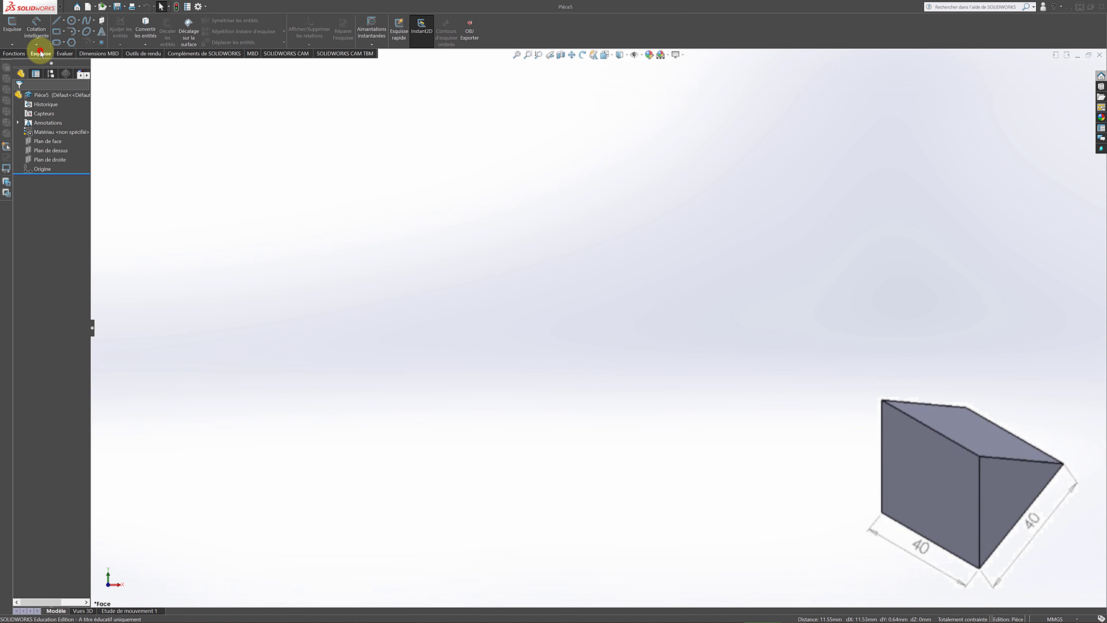
{"action": "left_click", "coordinate": [15, 32]}
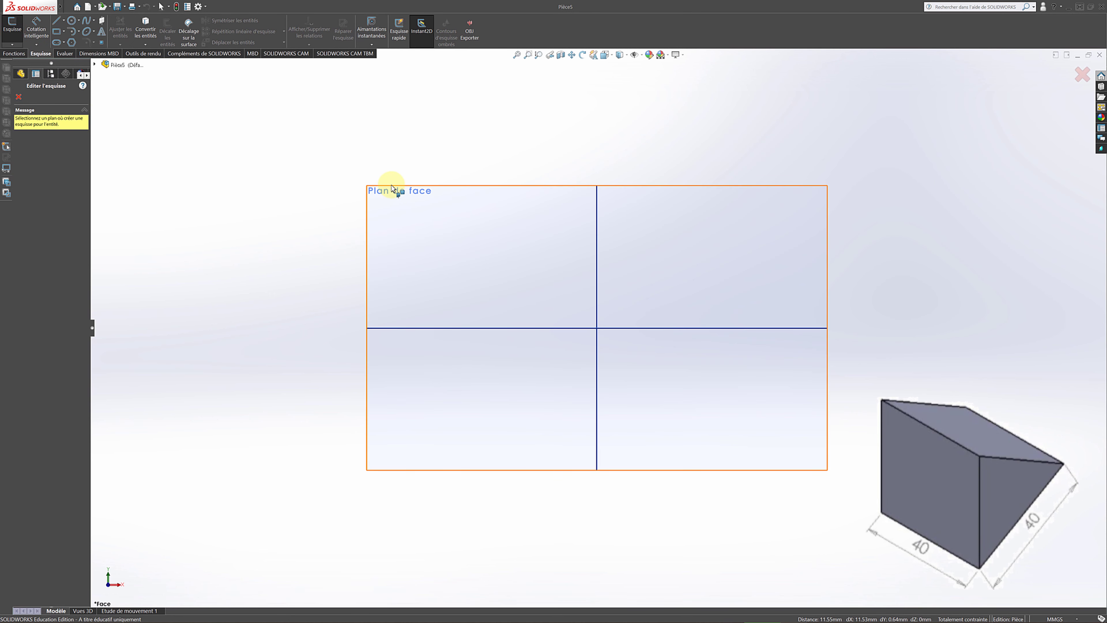
{"action": "left_click", "coordinate": [395, 190]}
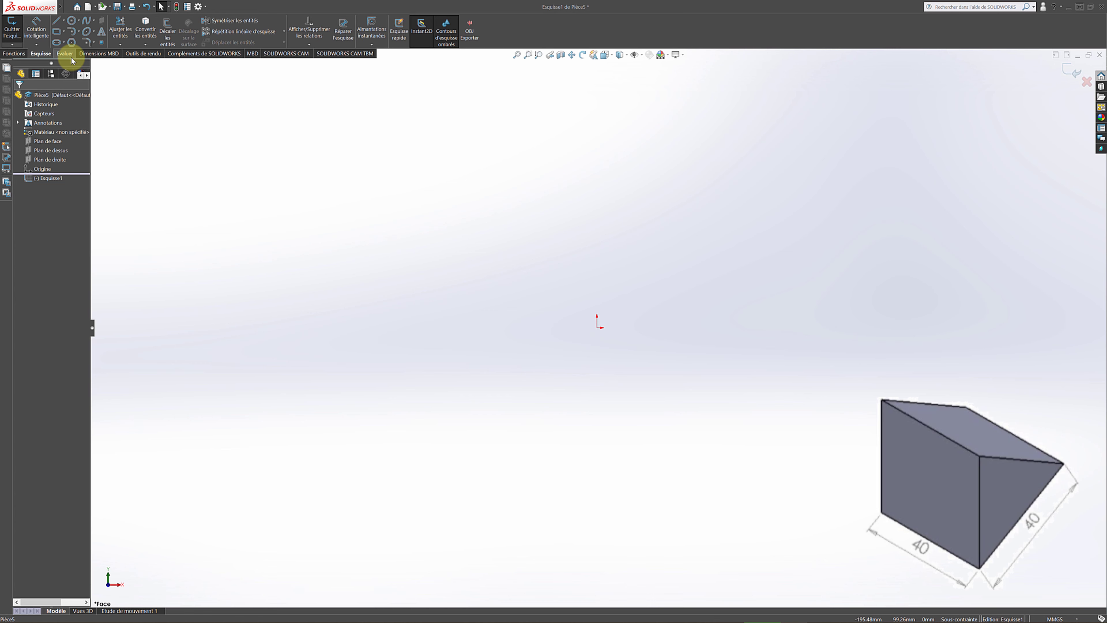
Step: Draw a closed triangle from the origin with a horizontal base, an apex above its middle and slanted sides about 42 mm long
{"action": "left_click", "coordinate": [58, 22]}
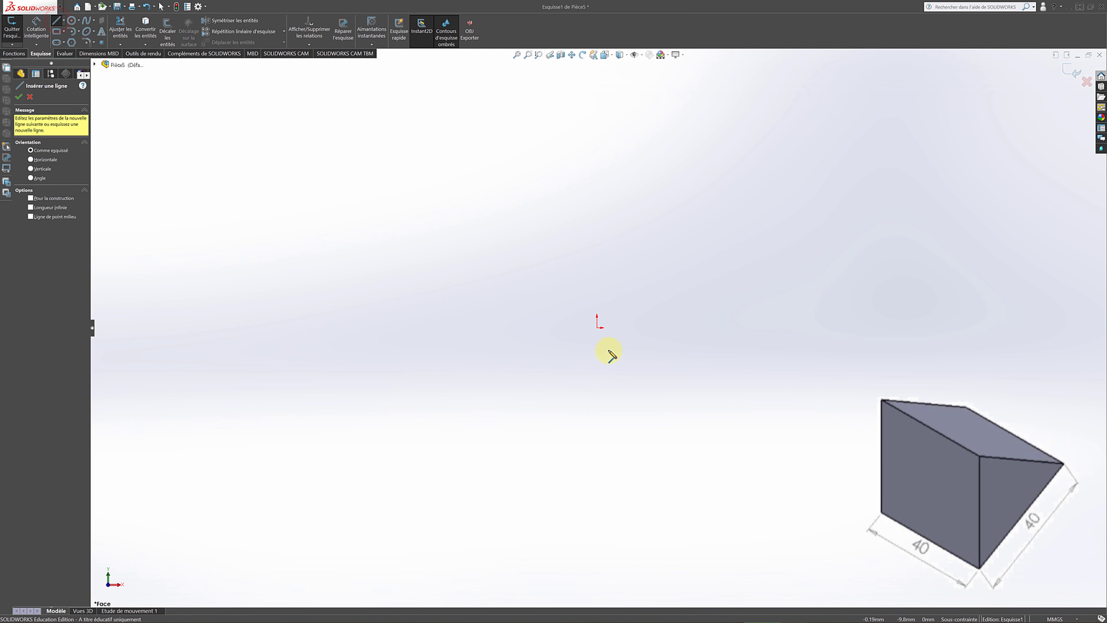
{"action": "left_click", "coordinate": [598, 327]}
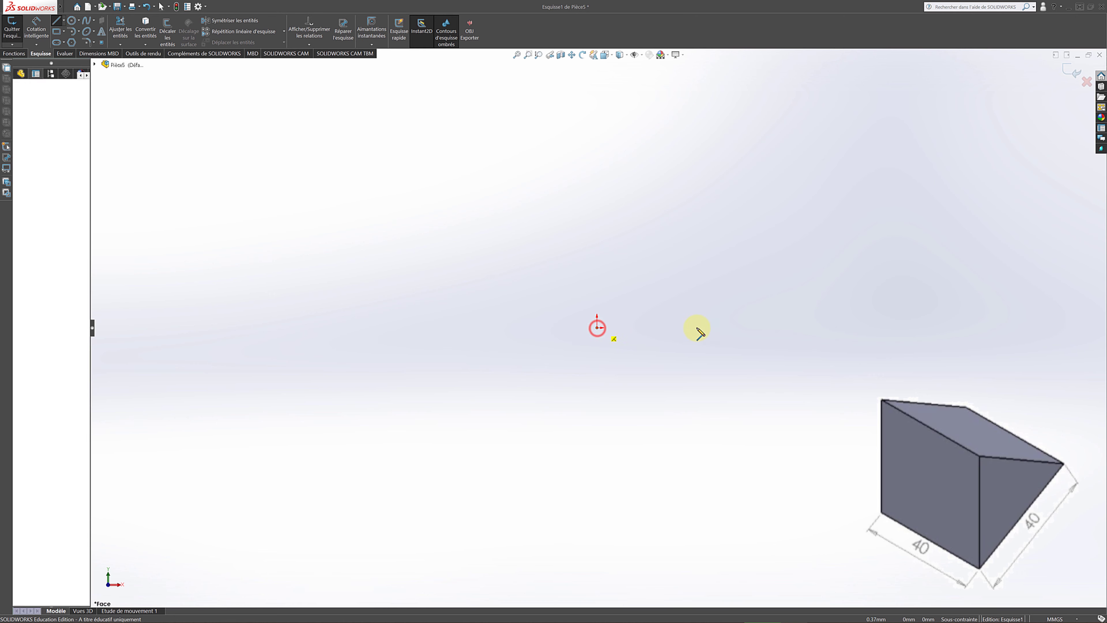
{"action": "left_click", "coordinate": [716, 328]}
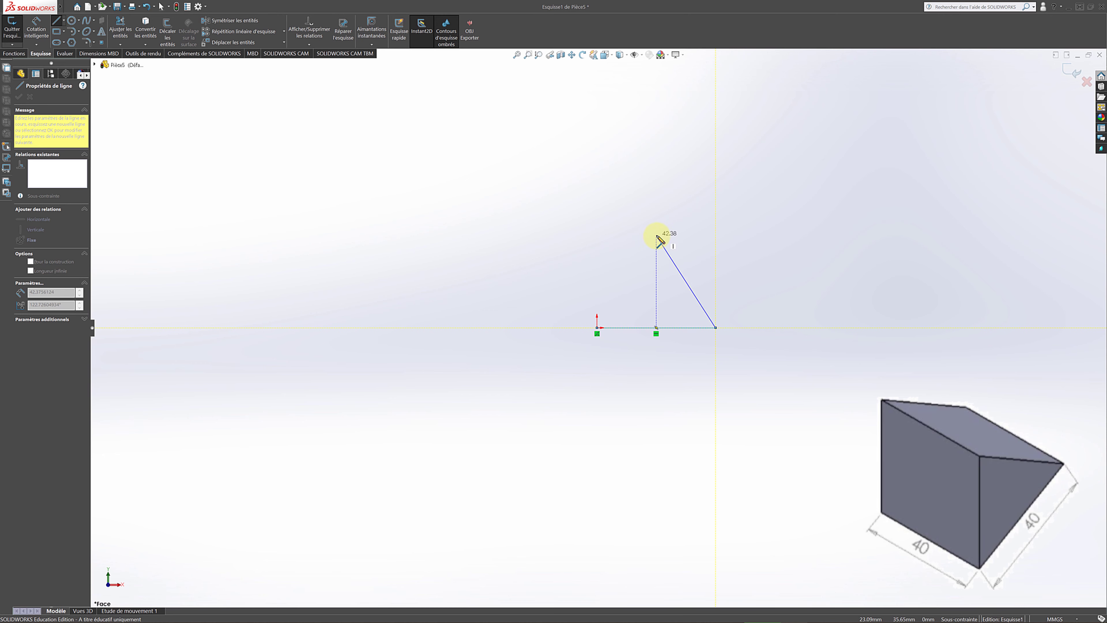
{"action": "left_click", "coordinate": [657, 235]}
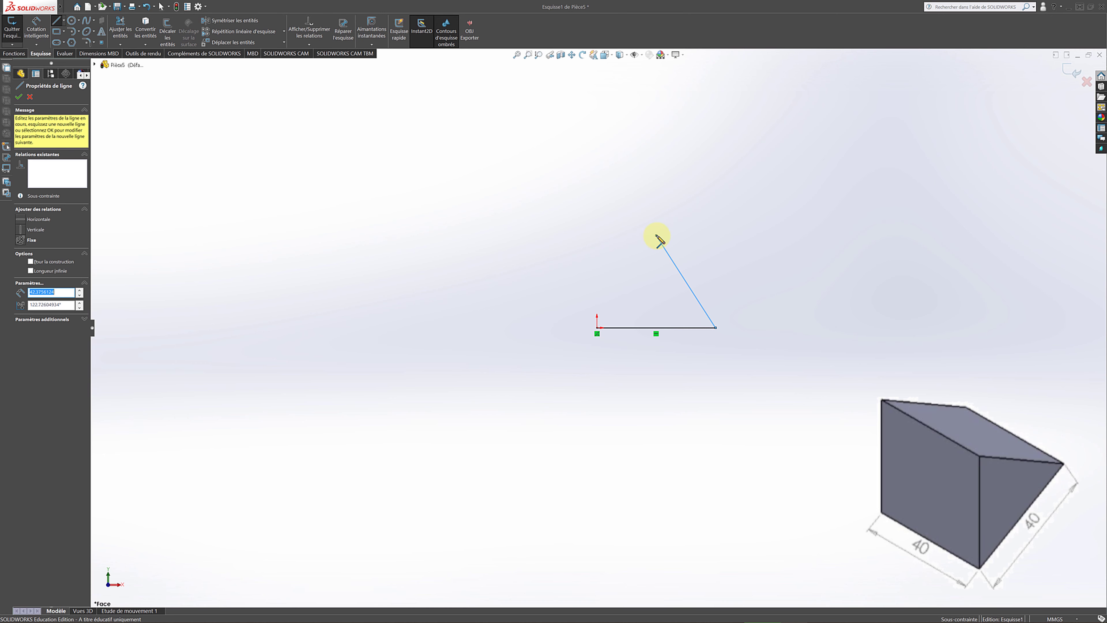
{"action": "left_click", "coordinate": [597, 328]}
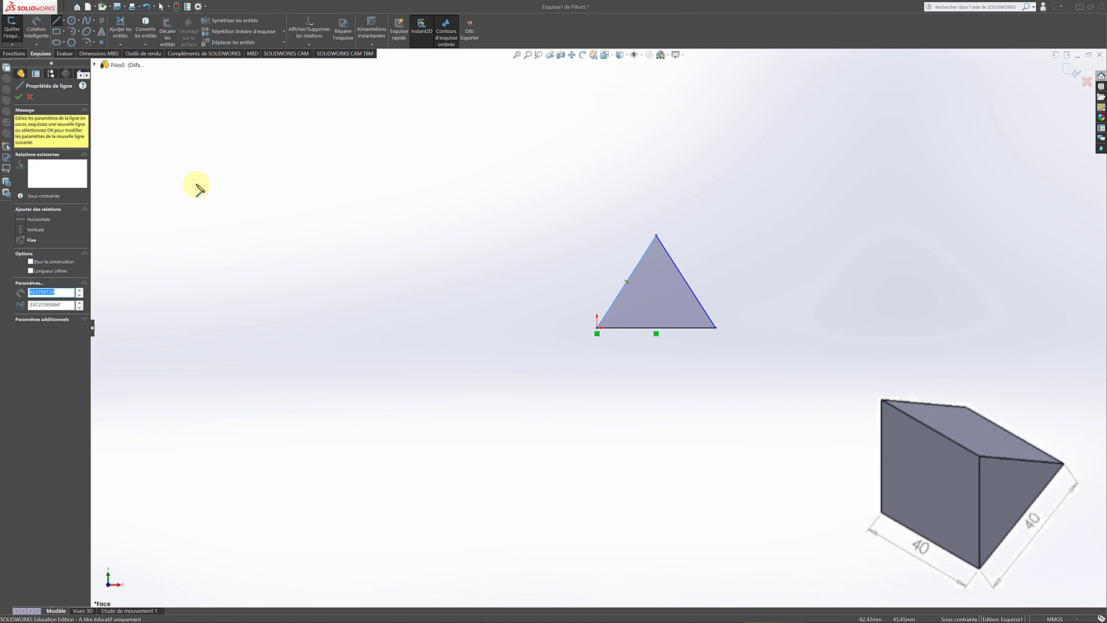
{"action": "left_click", "coordinate": [18, 97]}
{"action": "left_click", "coordinate": [191, 149]}
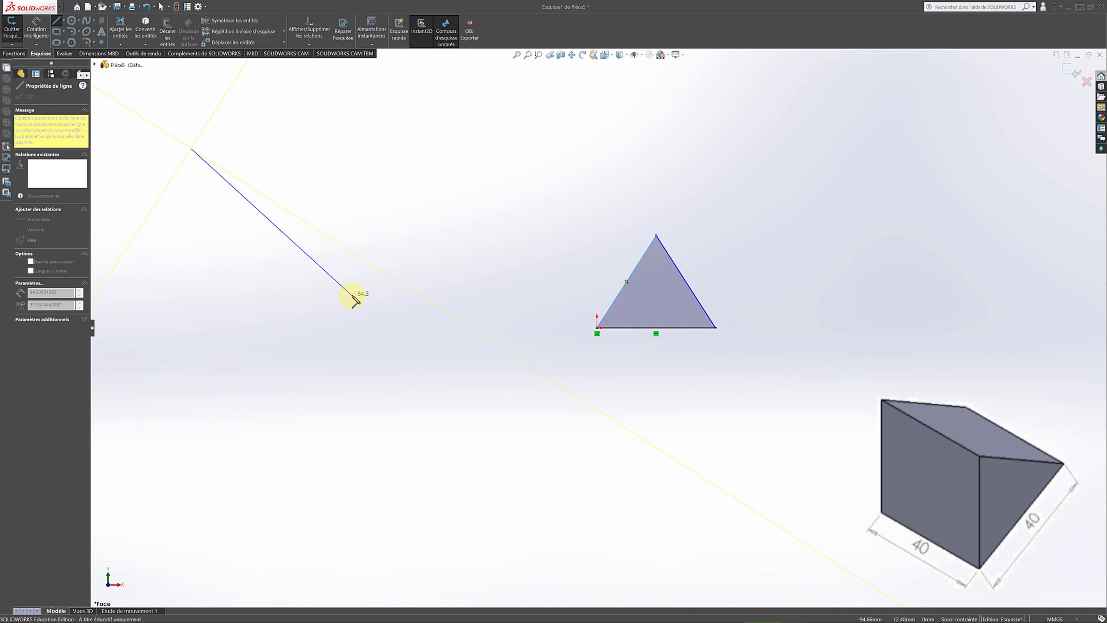
{"action": "key", "text": "Escape"}
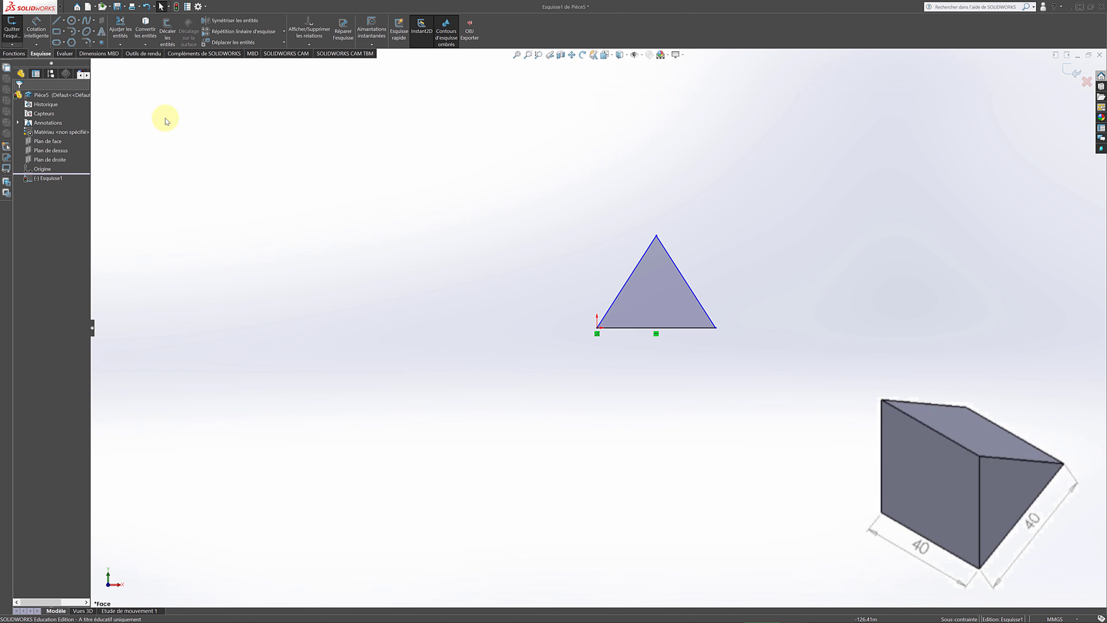
Step: Dimension the triangle's horizontal base and set its length to 40 mm
{"action": "left_click", "coordinate": [35, 30]}
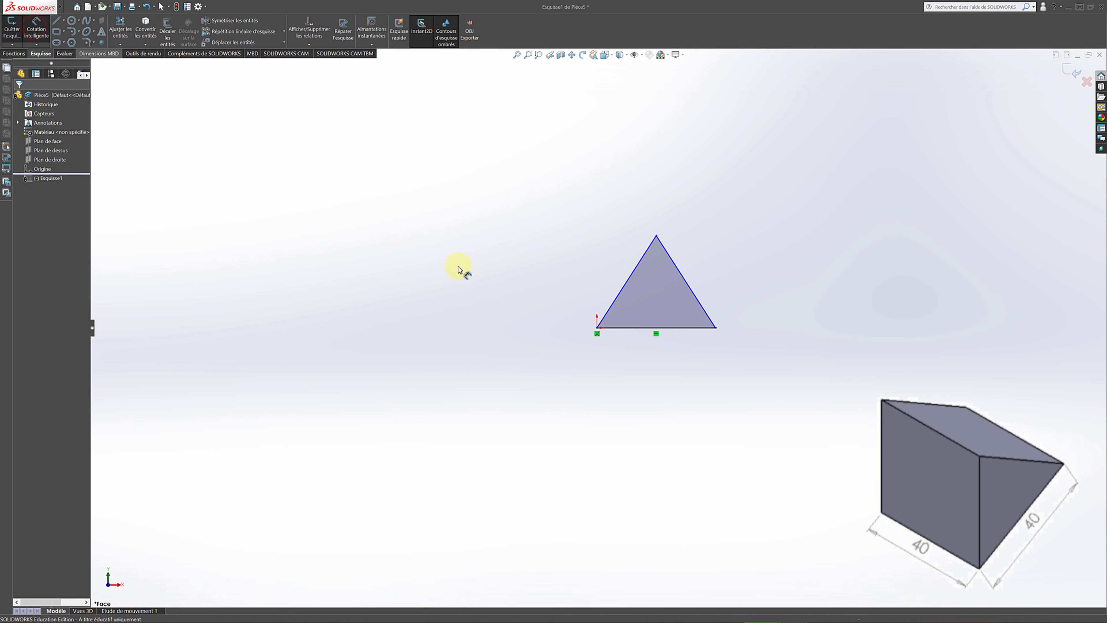
{"action": "left_click", "coordinate": [616, 328]}
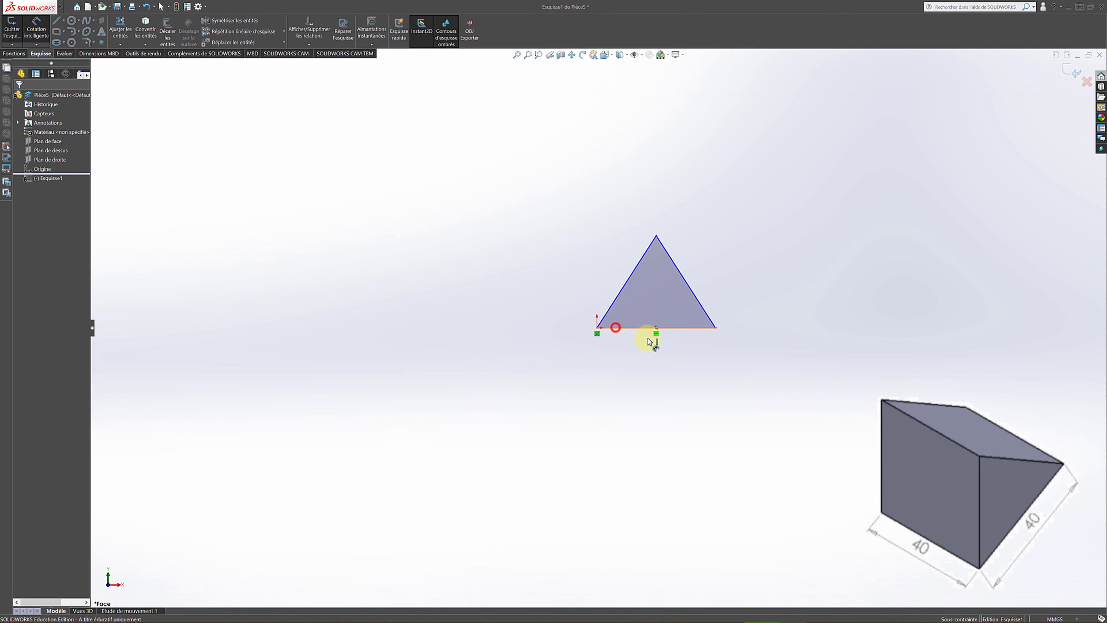
{"action": "left_click", "coordinate": [654, 365]}
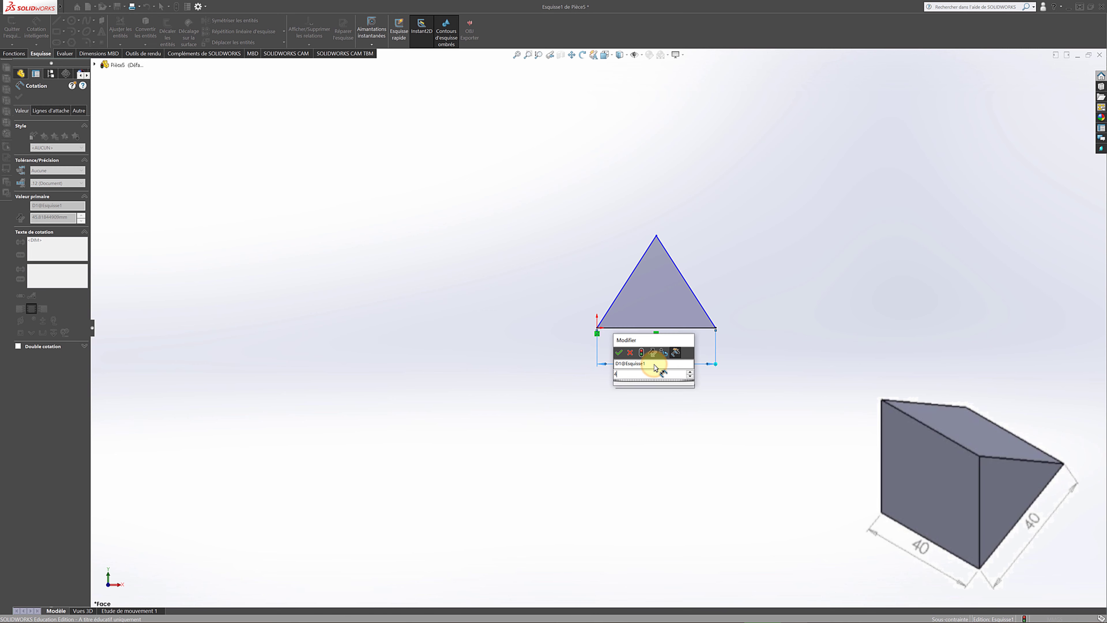
{"action": "type", "text": "40"}
{"action": "key", "text": "Return"}
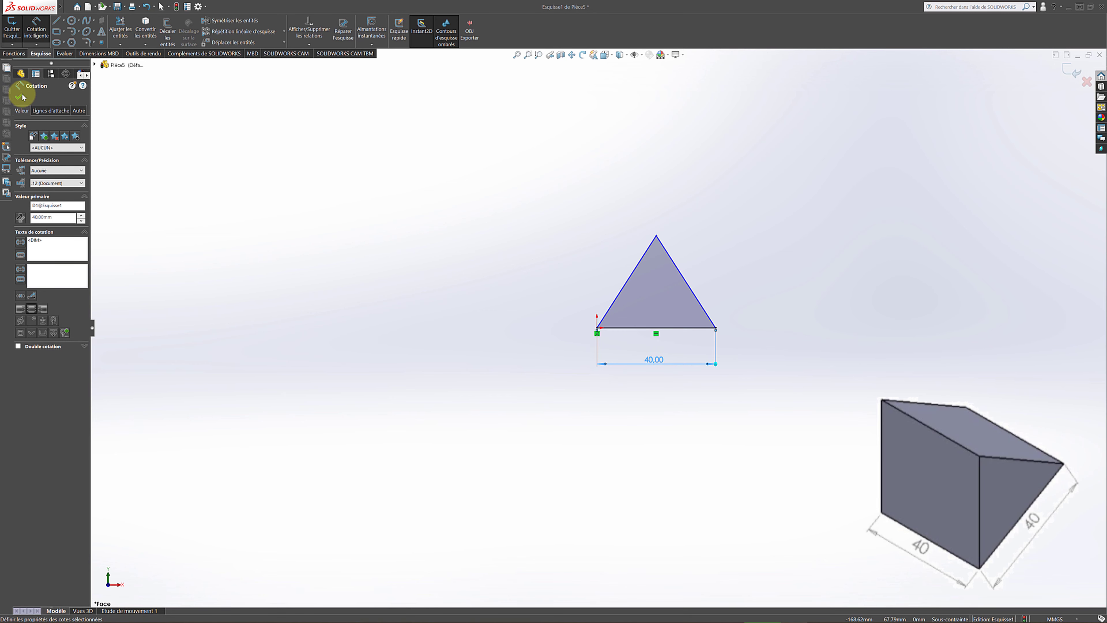
{"action": "left_click", "coordinate": [19, 97]}
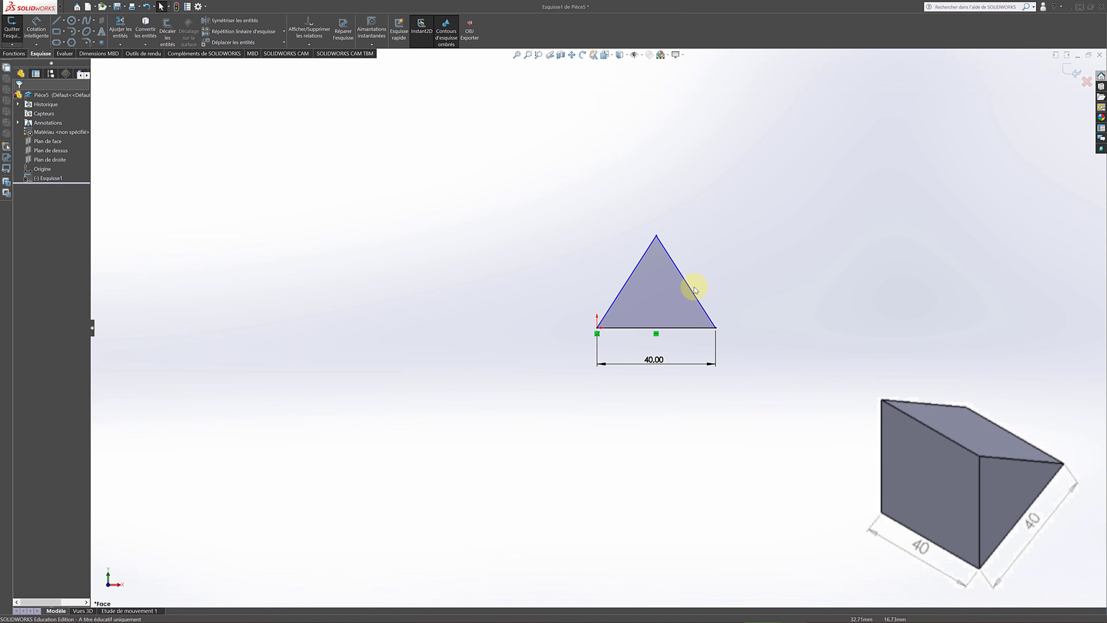
Step: Add an Equal relation between the triangle's base and its two slanted sides
{"action": "left_click", "coordinate": [679, 328]}
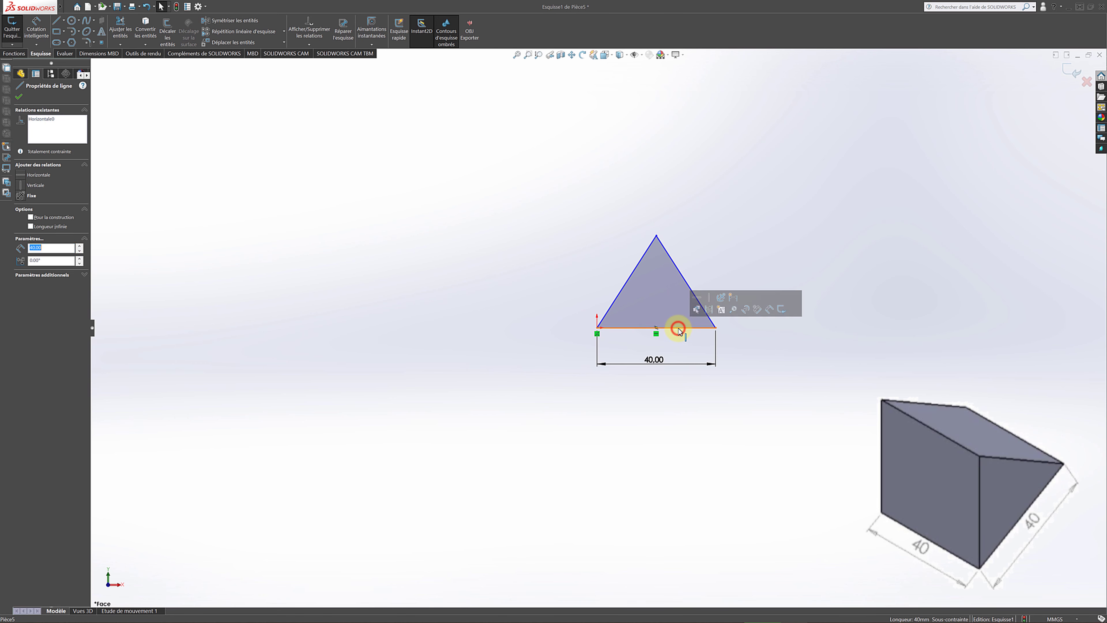
{"action": "left_click", "coordinate": [682, 278], "text": "ctrl"}
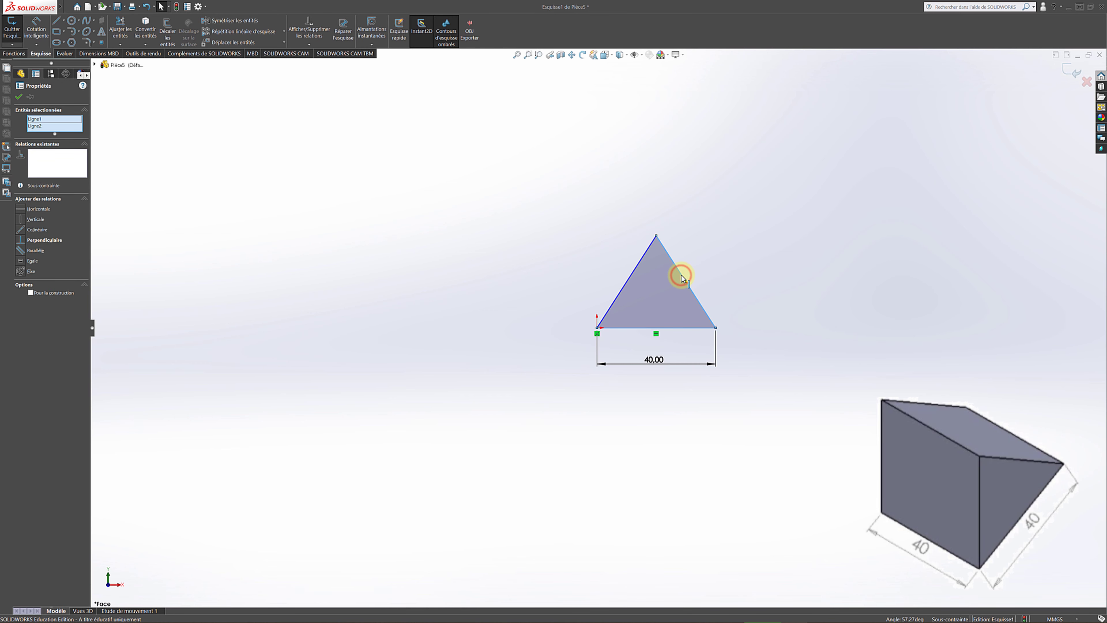
{"action": "left_click", "coordinate": [635, 273], "text": "ctrl"}
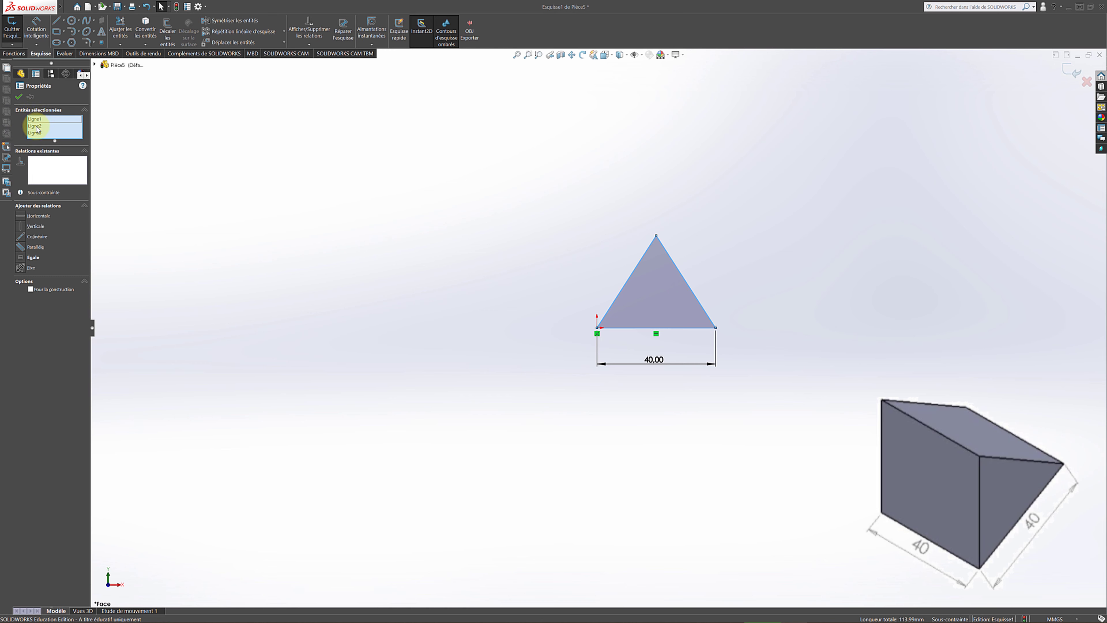
{"action": "left_click", "coordinate": [21, 260]}
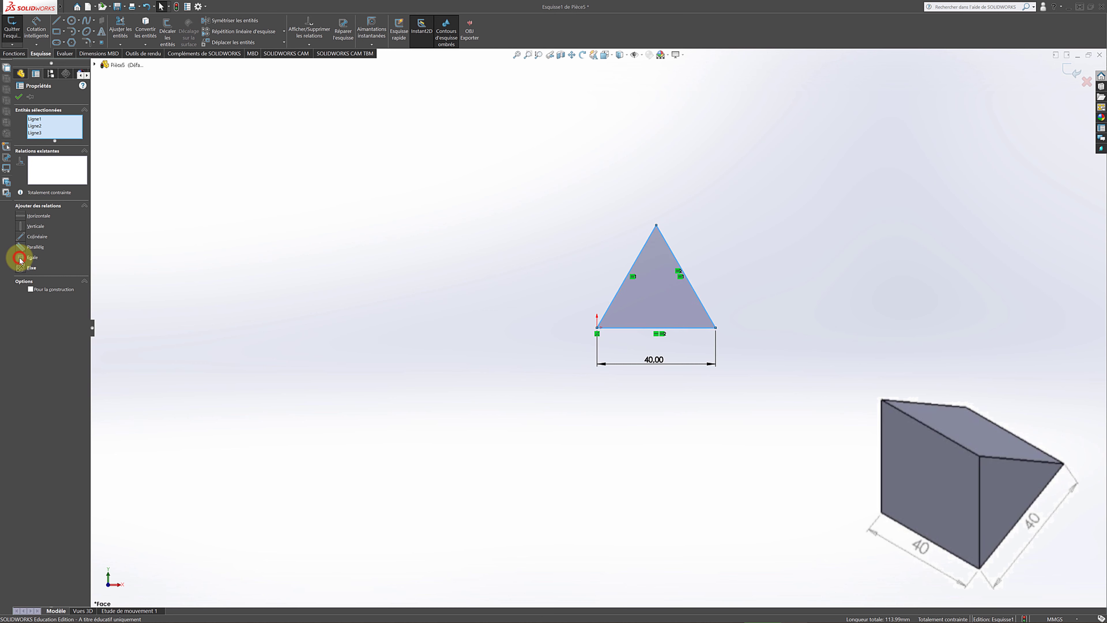
{"action": "left_click", "coordinate": [19, 98]}
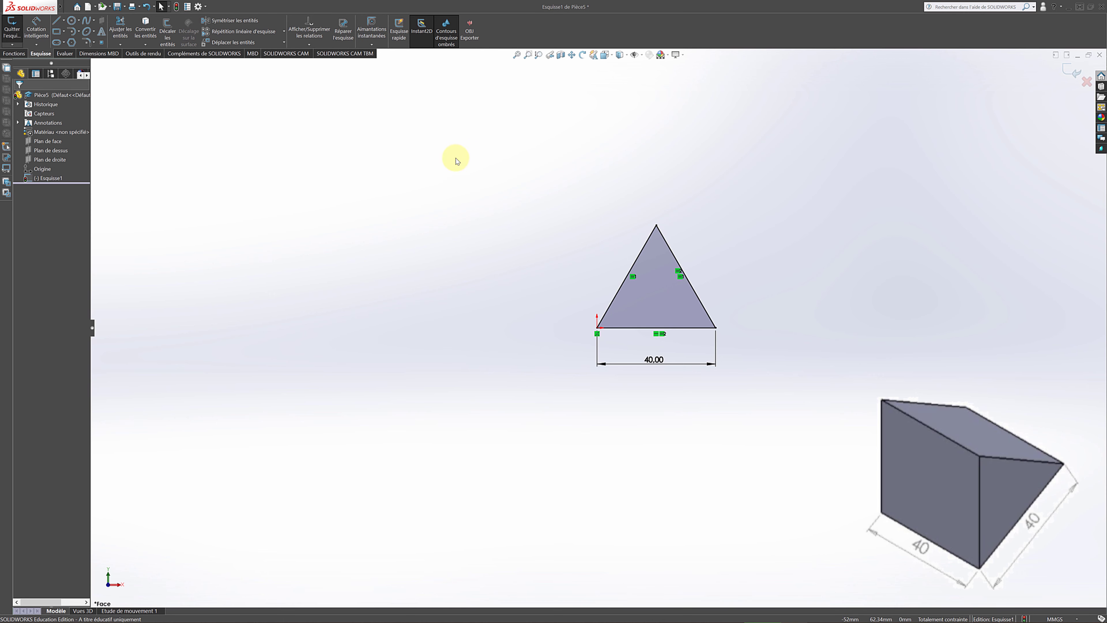
Step: Exit the sketch and extrude the triangle as a boss to a blind depth of 40 mm
{"action": "left_click", "coordinate": [12, 26]}
{"action": "left_click", "coordinate": [15, 53]}
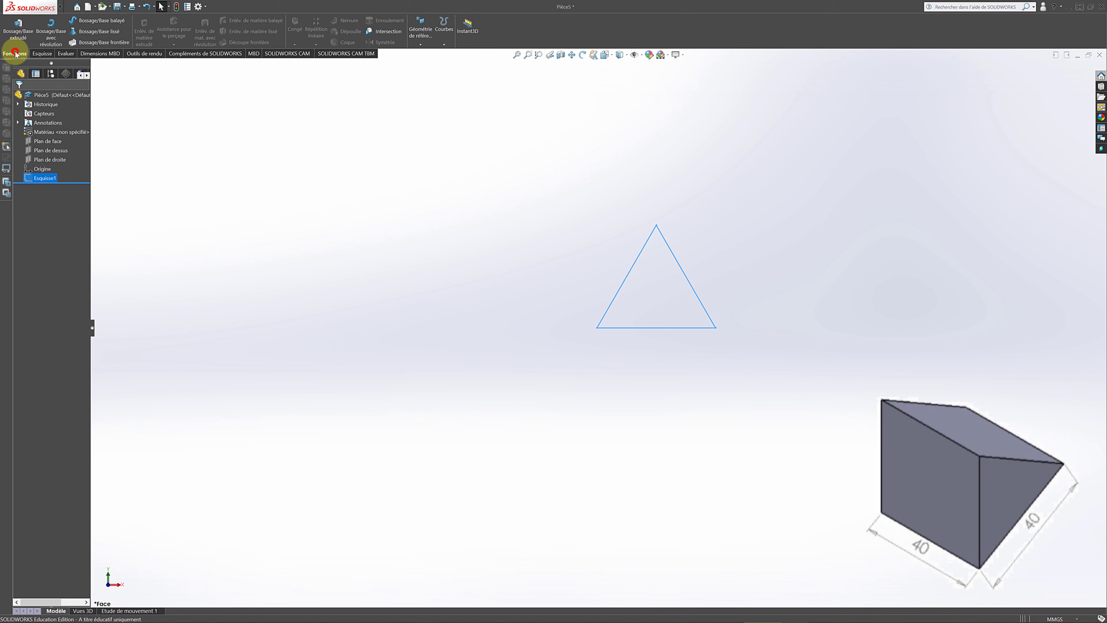
{"action": "left_click", "coordinate": [17, 29]}
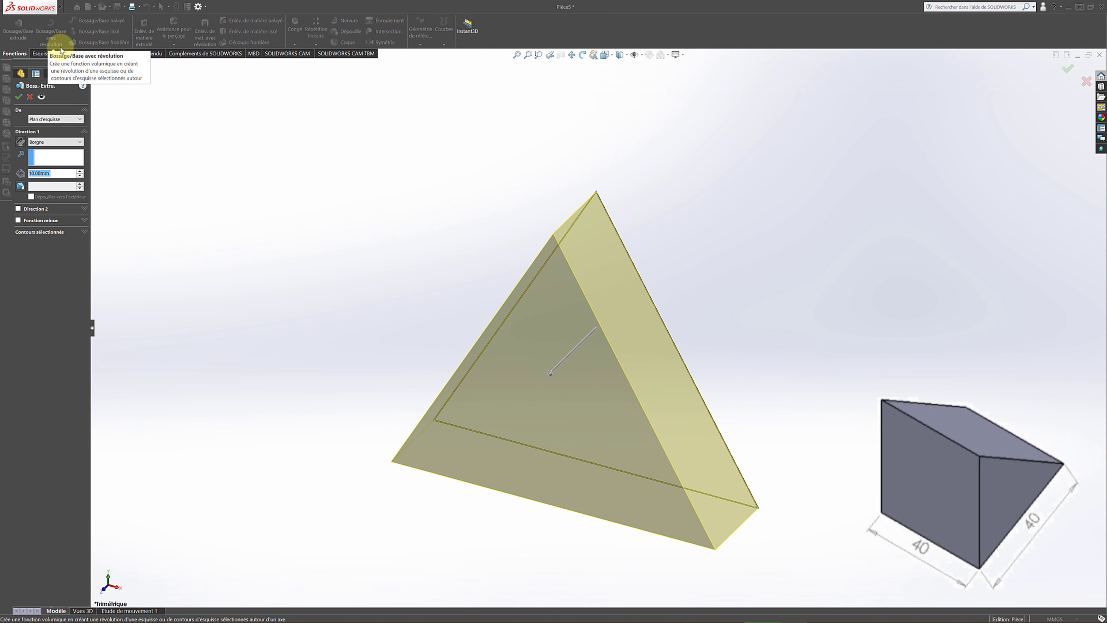
{"action": "type", "text": "40"}
{"action": "key", "text": "Return"}
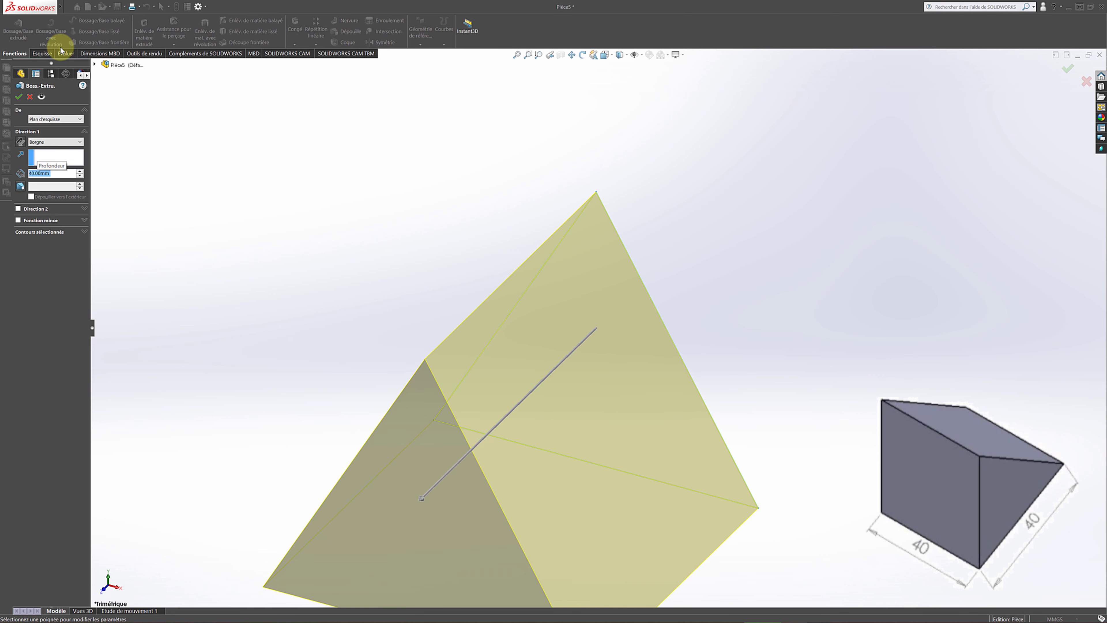
{"action": "left_click", "coordinate": [18, 97]}
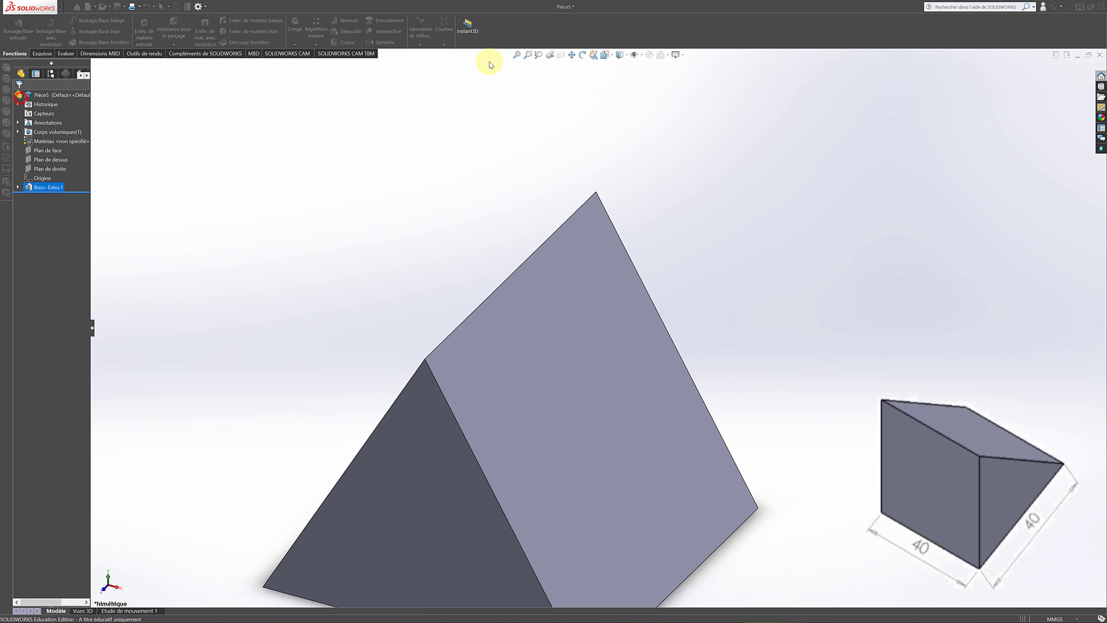
{"action": "left_click", "coordinate": [517, 54]}
{"action": "left_click", "coordinate": [583, 55]}
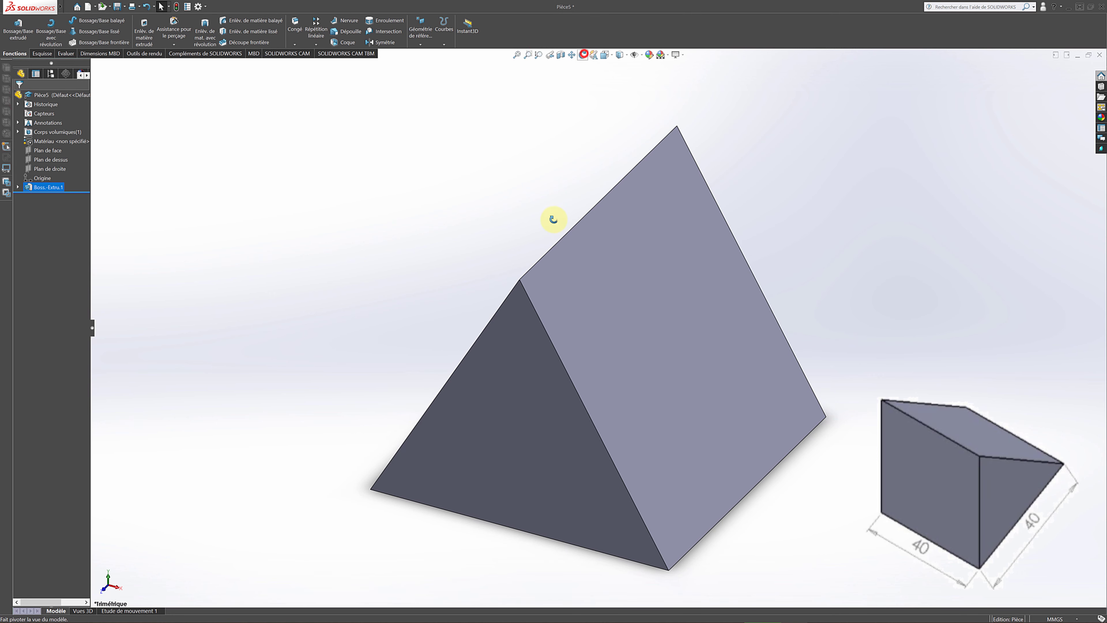
{"action": "left_click_drag", "start_coordinate": [555, 222], "coordinate": [655, 184]}
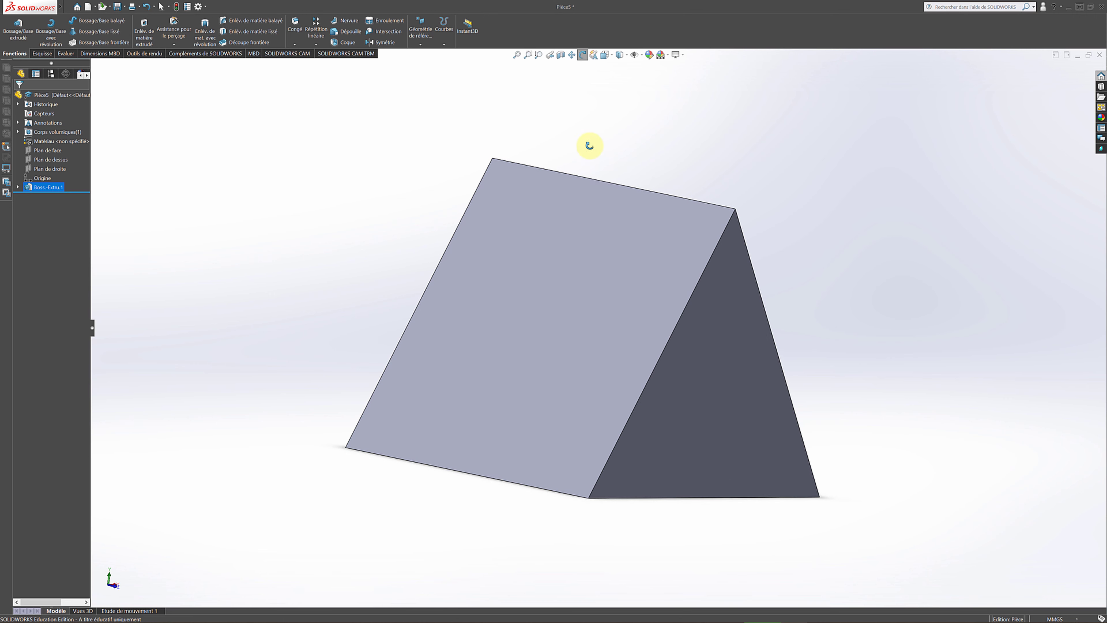
Step: Close the triangular prism part without saving its changes and create another new part document
{"action": "left_click", "coordinate": [1100, 55]}
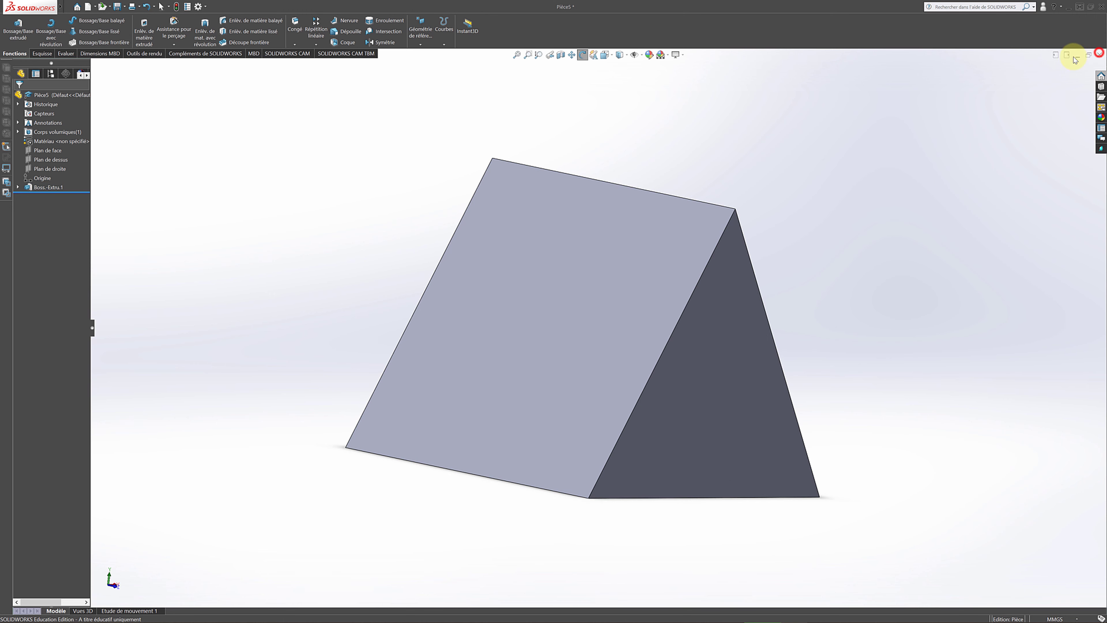
{"action": "left_click", "coordinate": [523, 317]}
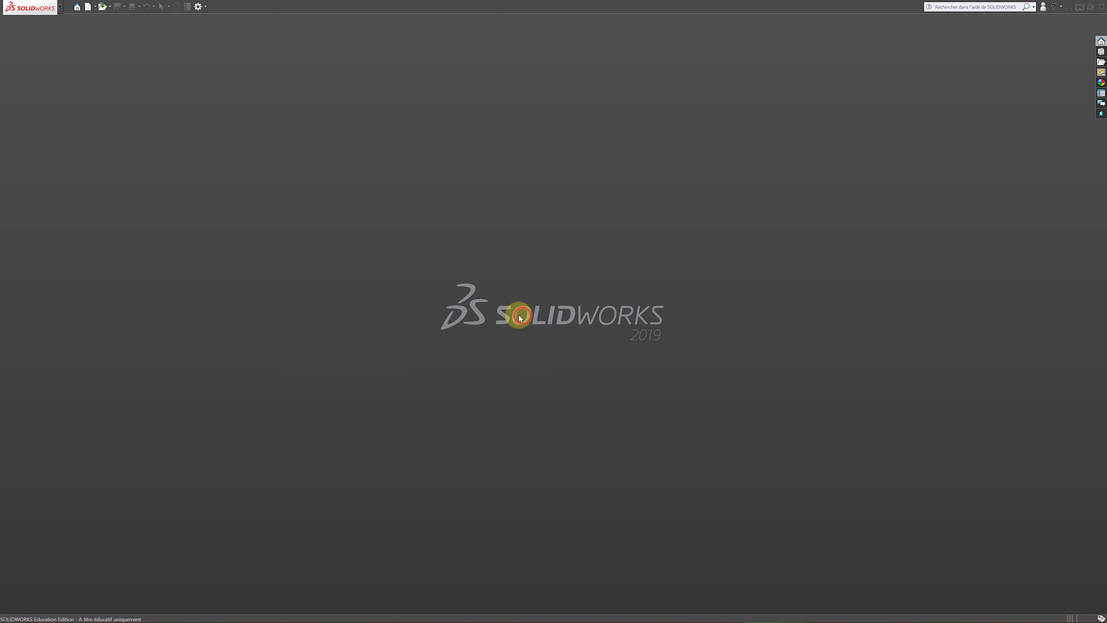
{"action": "left_click", "coordinate": [87, 8]}
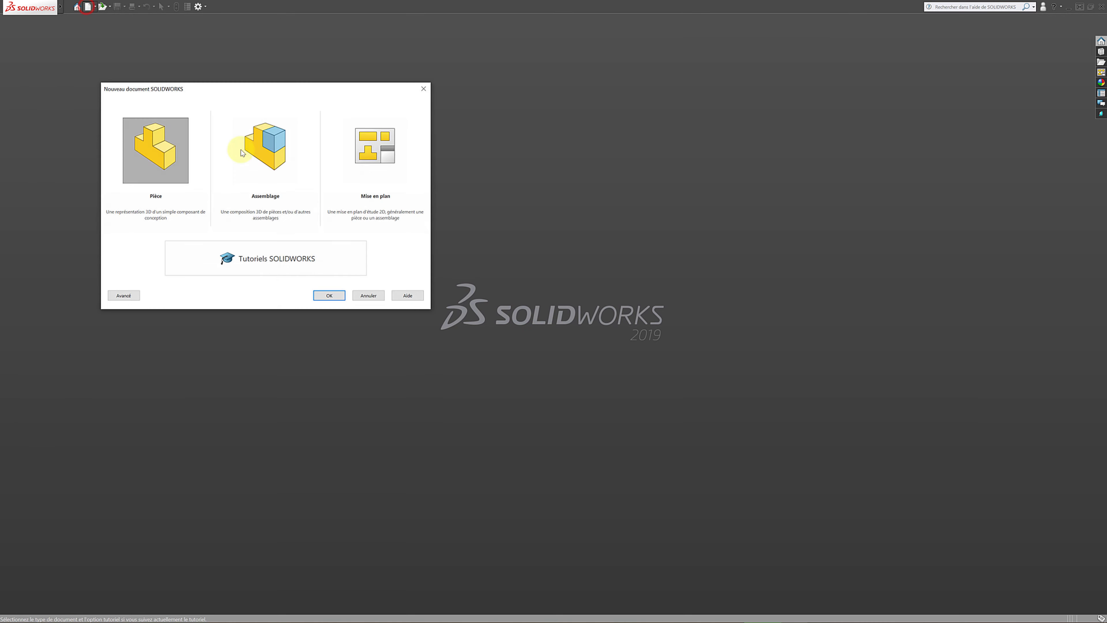
{"action": "left_click", "coordinate": [321, 296]}
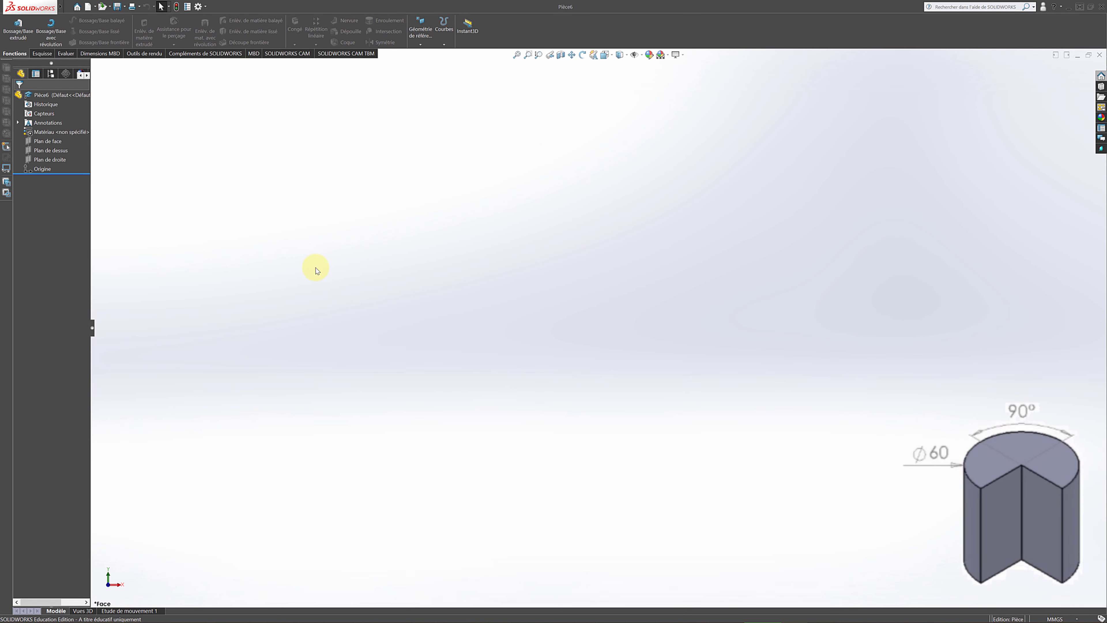
Step: Start a new sketch on the Top plane (Plan de dessus)
{"action": "left_click", "coordinate": [42, 53]}
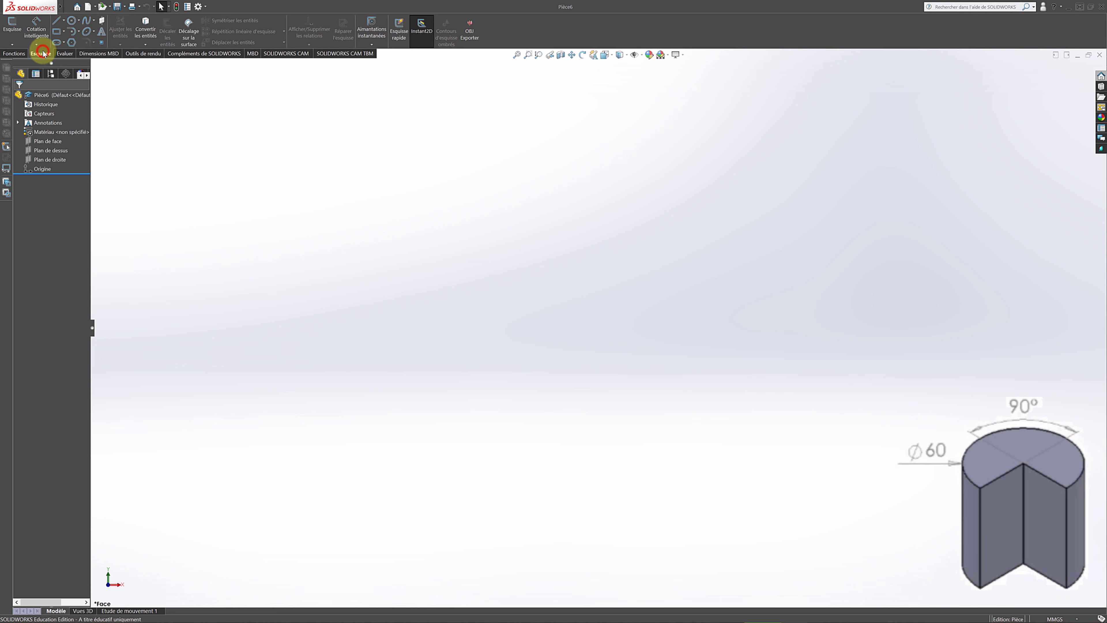
{"action": "left_click", "coordinate": [12, 29]}
{"action": "left_click", "coordinate": [582, 55]}
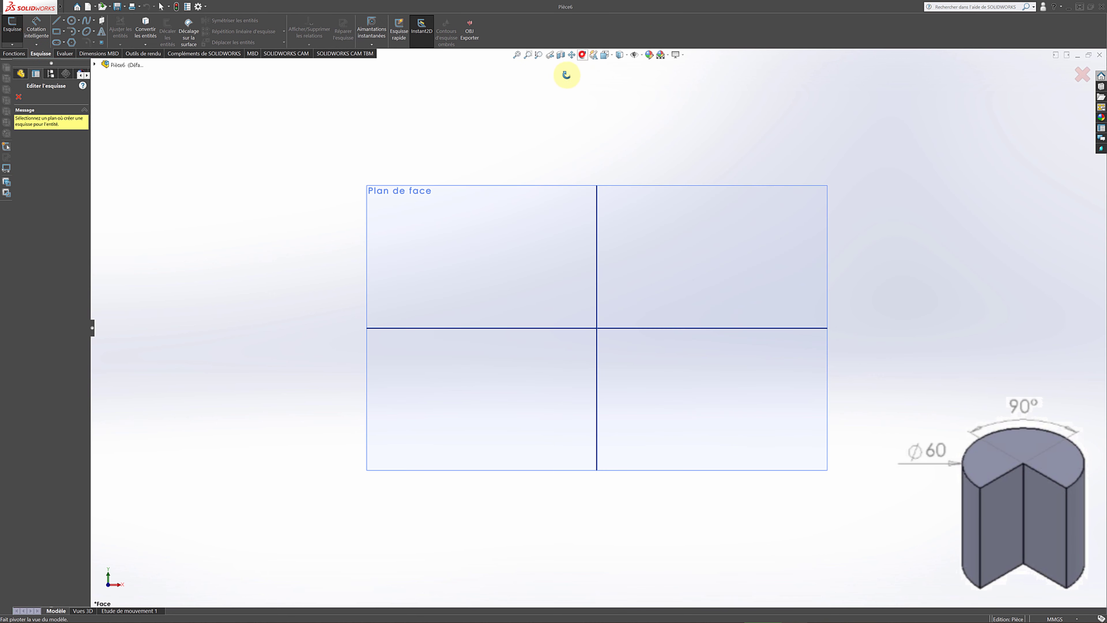
{"action": "left_click_drag", "start_coordinate": [552, 99], "coordinate": [529, 158]}
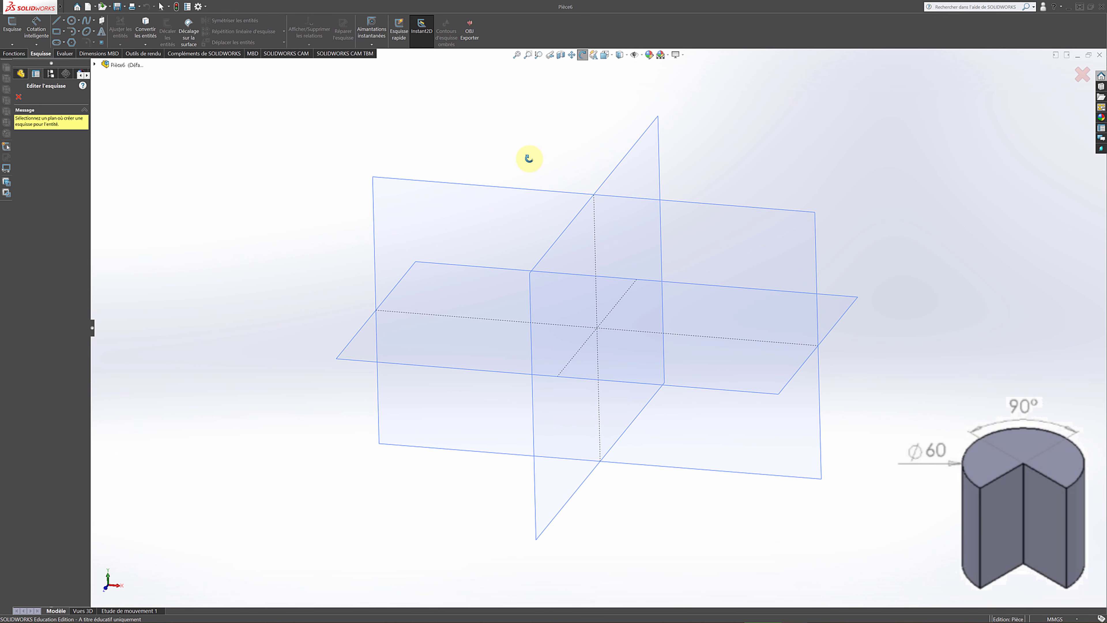
{"action": "left_click", "coordinate": [583, 54]}
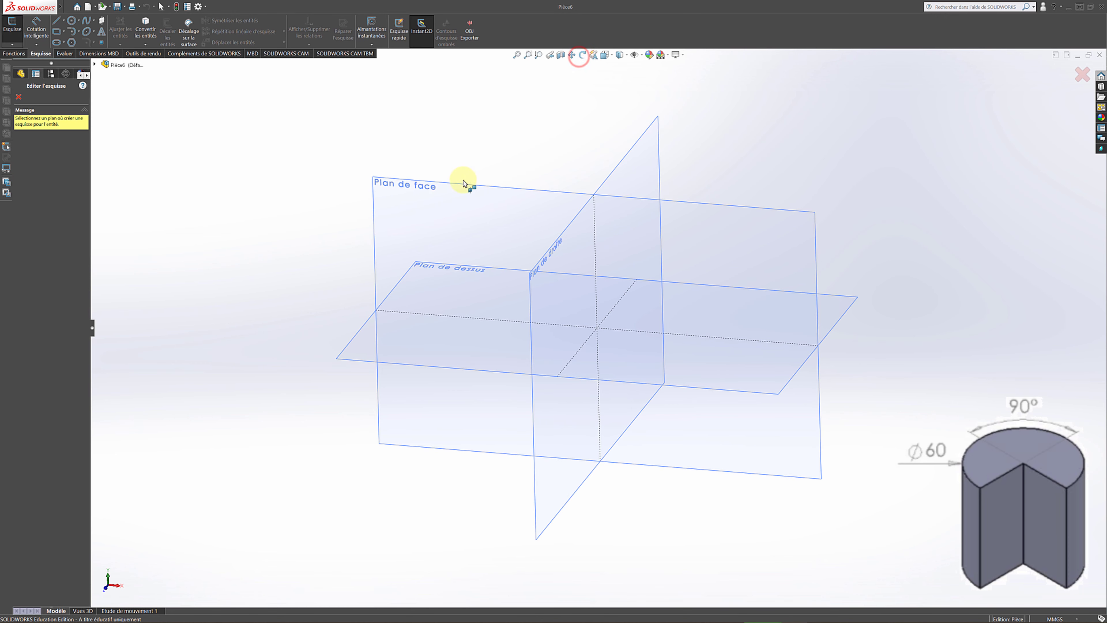
{"action": "left_click", "coordinate": [361, 335]}
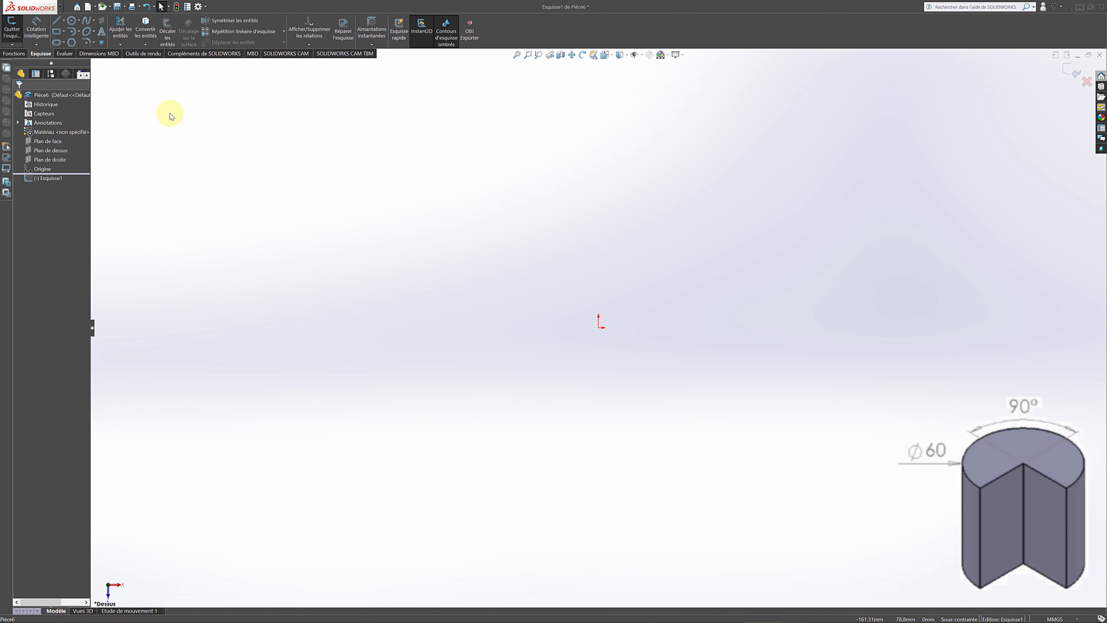
Step: Sketch a centre-point arc centred on the origin, with a radius of about 32.7 mm and a sweep of about 280°
{"action": "left_click", "coordinate": [80, 35]}
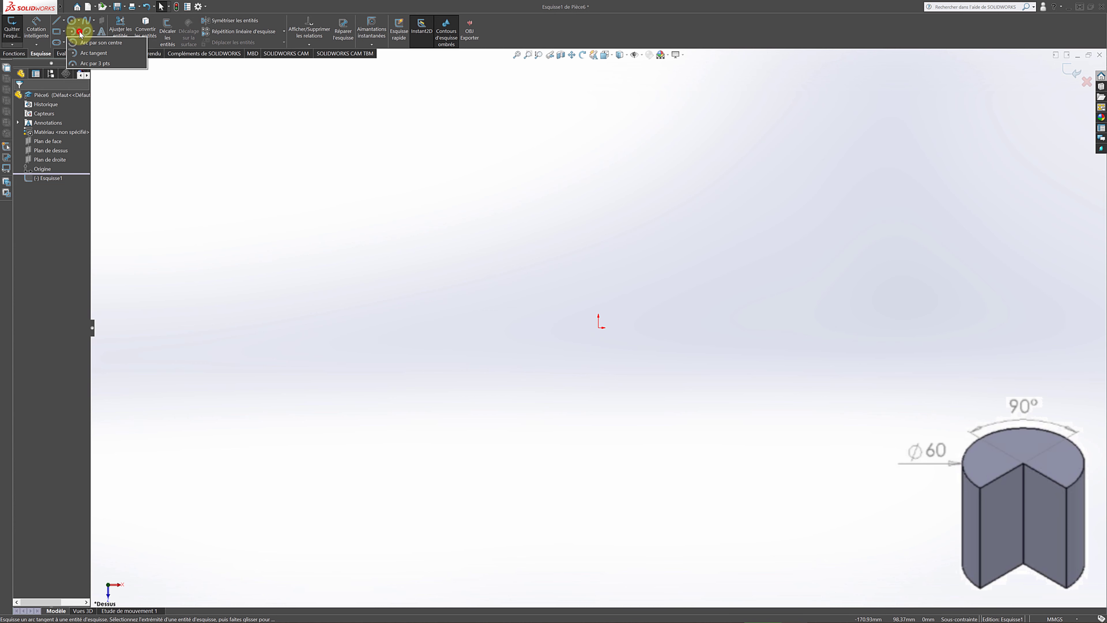
{"action": "left_click", "coordinate": [88, 43]}
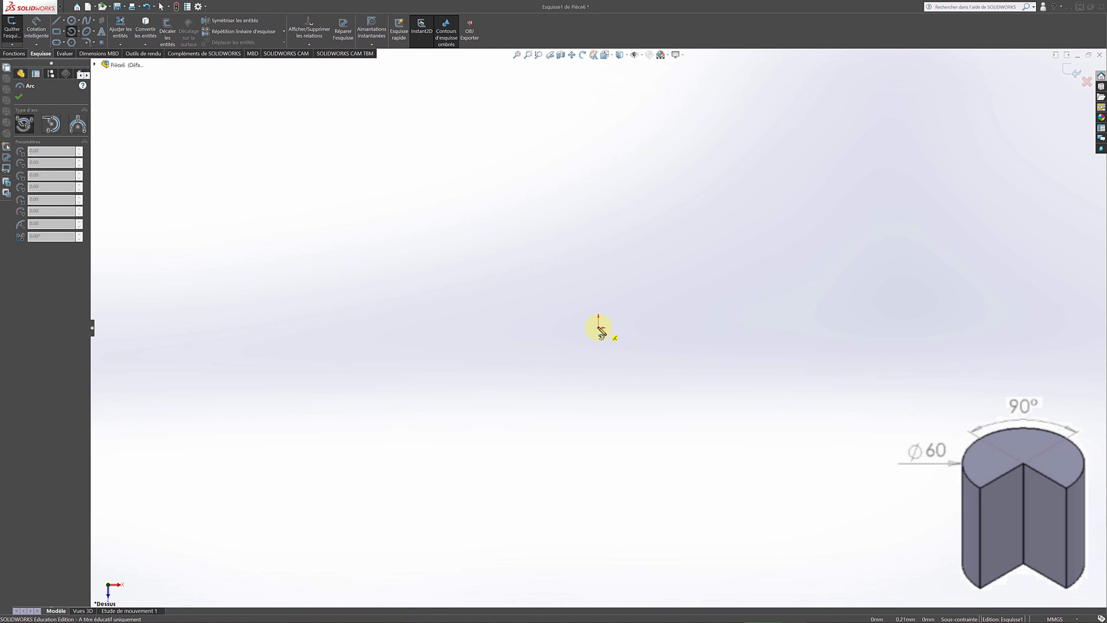
{"action": "left_click", "coordinate": [599, 327]}
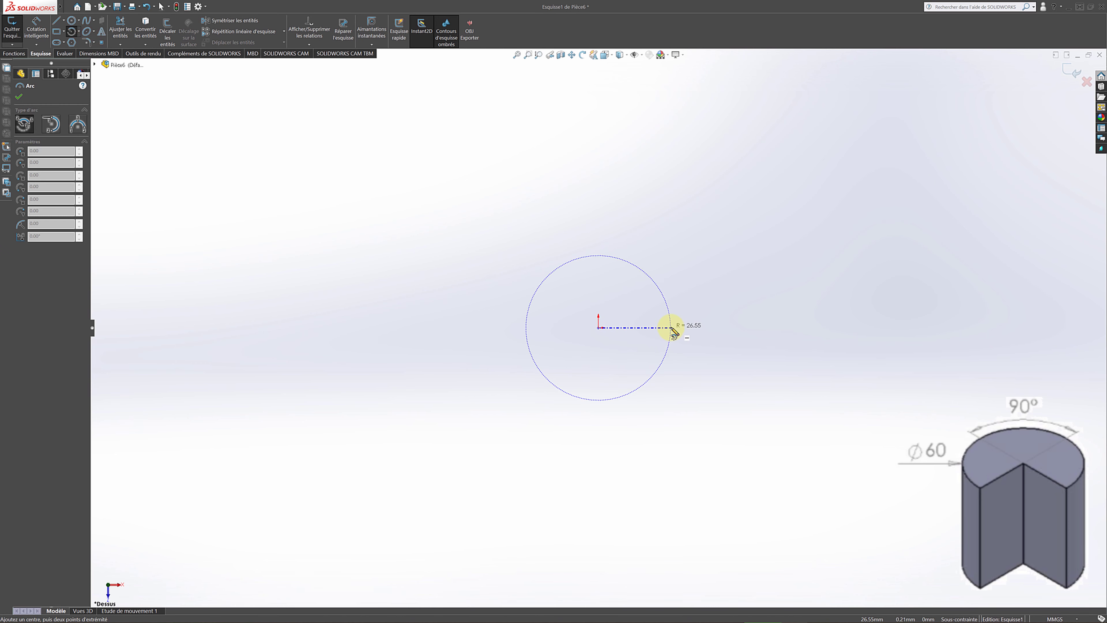
{"action": "left_click", "coordinate": [688, 327]}
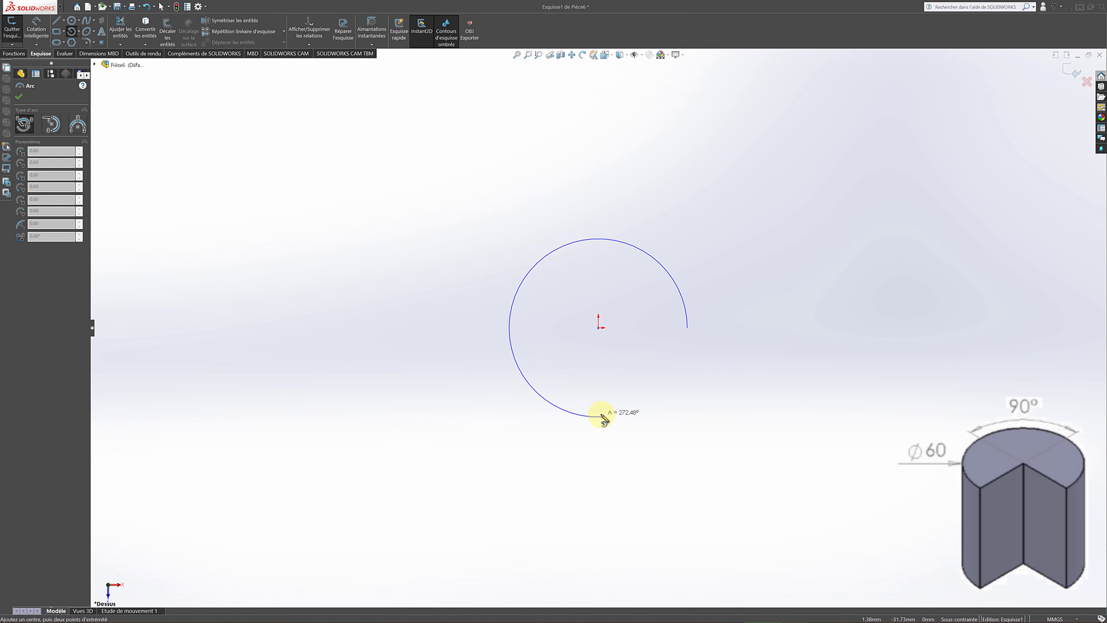
{"action": "left_click", "coordinate": [614, 416]}
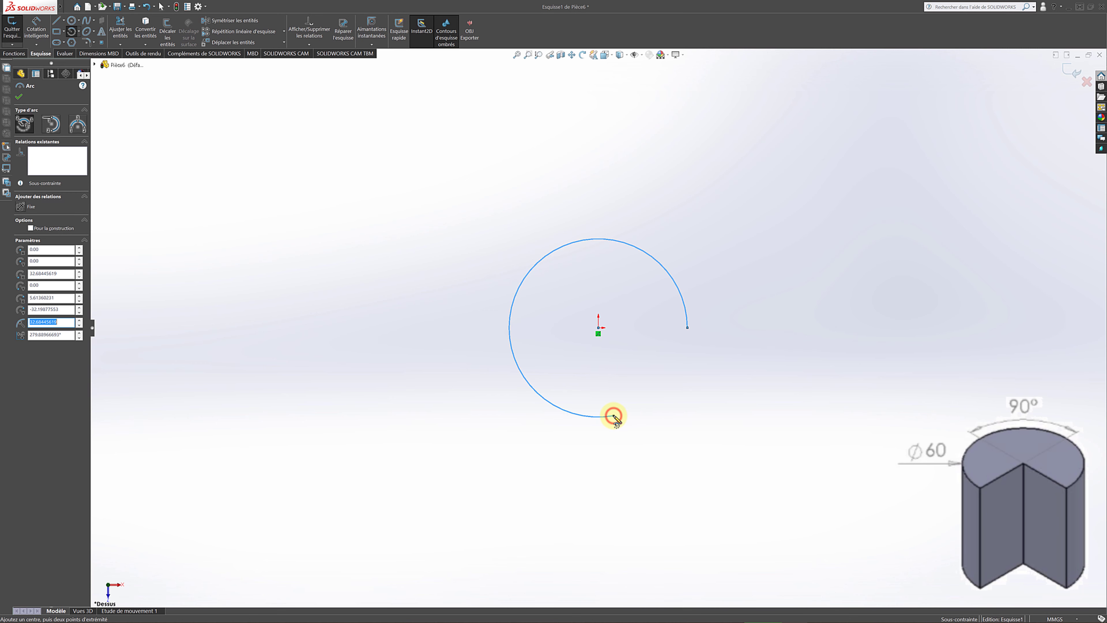
{"action": "left_click", "coordinate": [19, 97]}
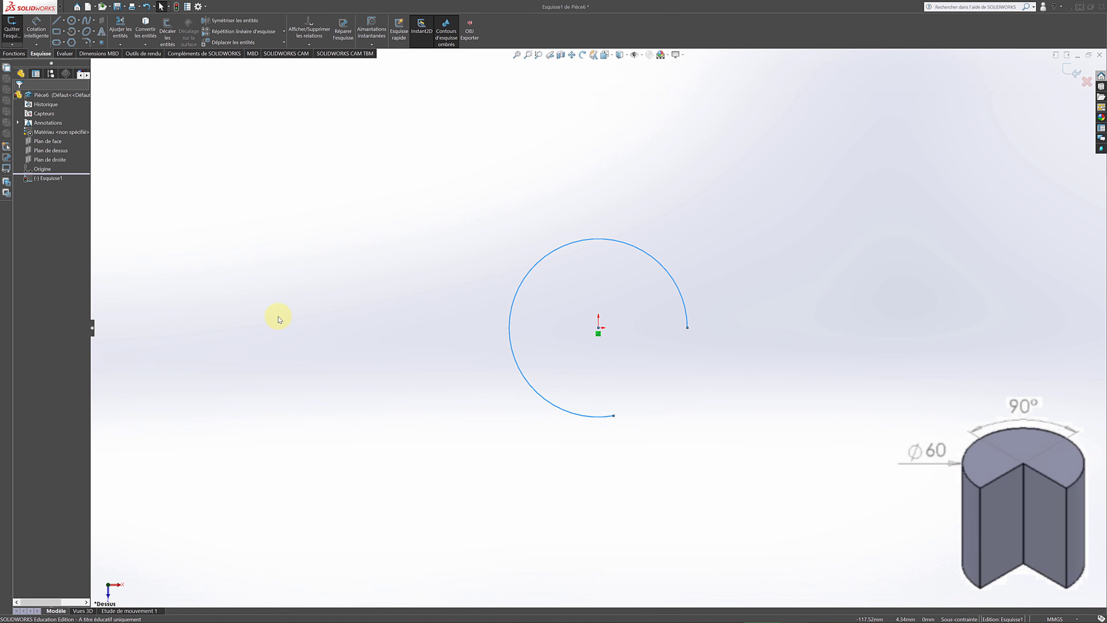
{"action": "left_click", "coordinate": [382, 355]}
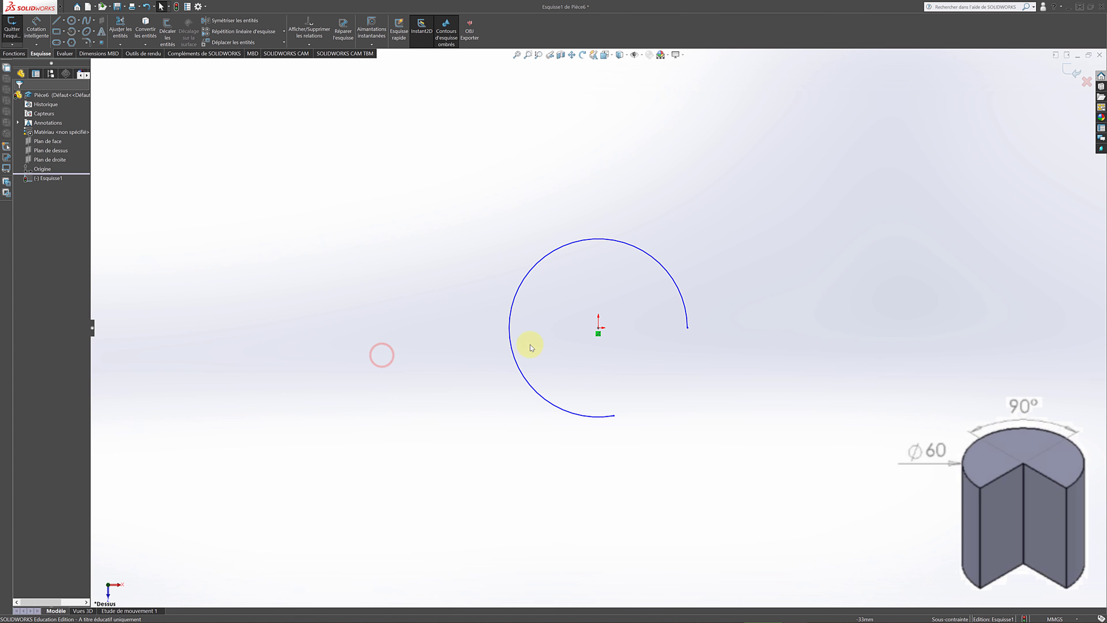
Step: Add a Vertical relation between the arc's centre at the origin and its lower endpoint
{"action": "left_click", "coordinate": [598, 329]}
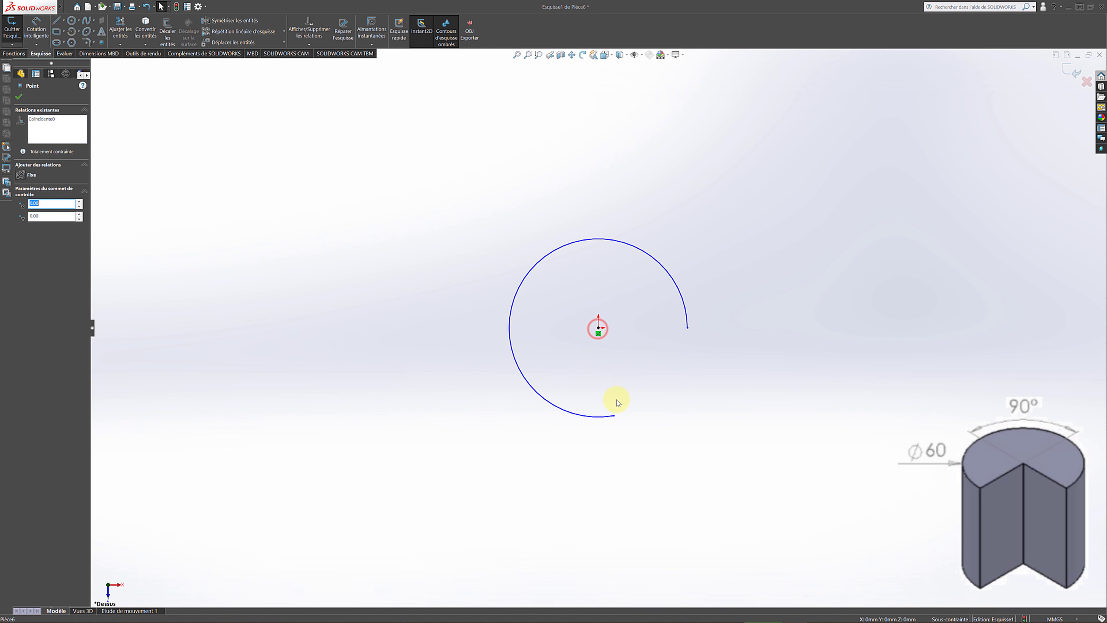
{"action": "left_click", "coordinate": [614, 417], "text": "ctrl"}
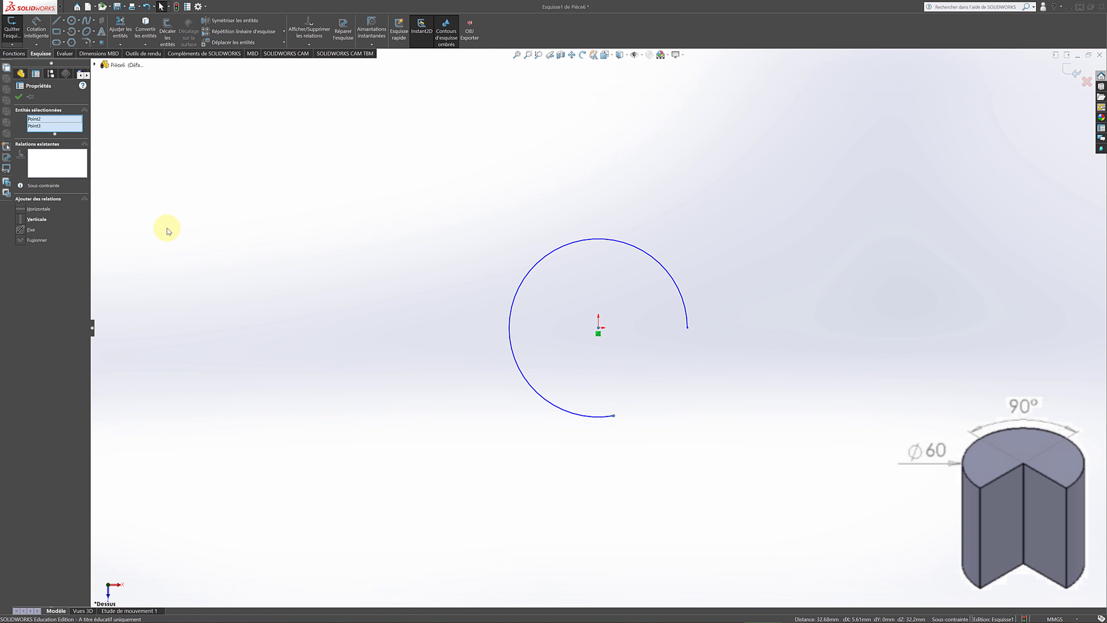
{"action": "left_click", "coordinate": [22, 222]}
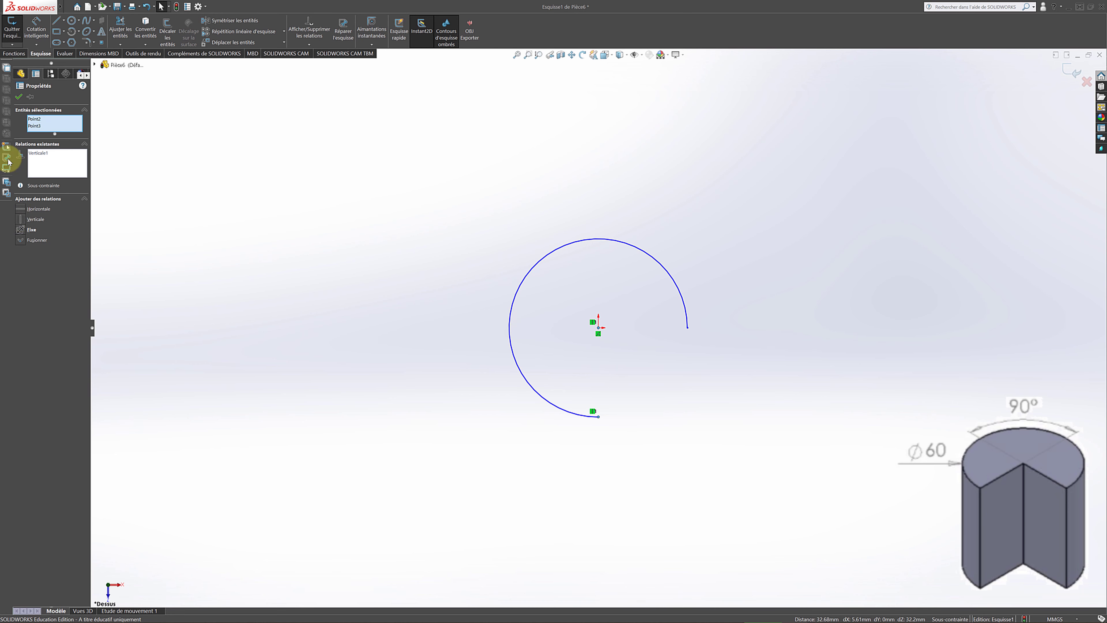
{"action": "left_click", "coordinate": [19, 98]}
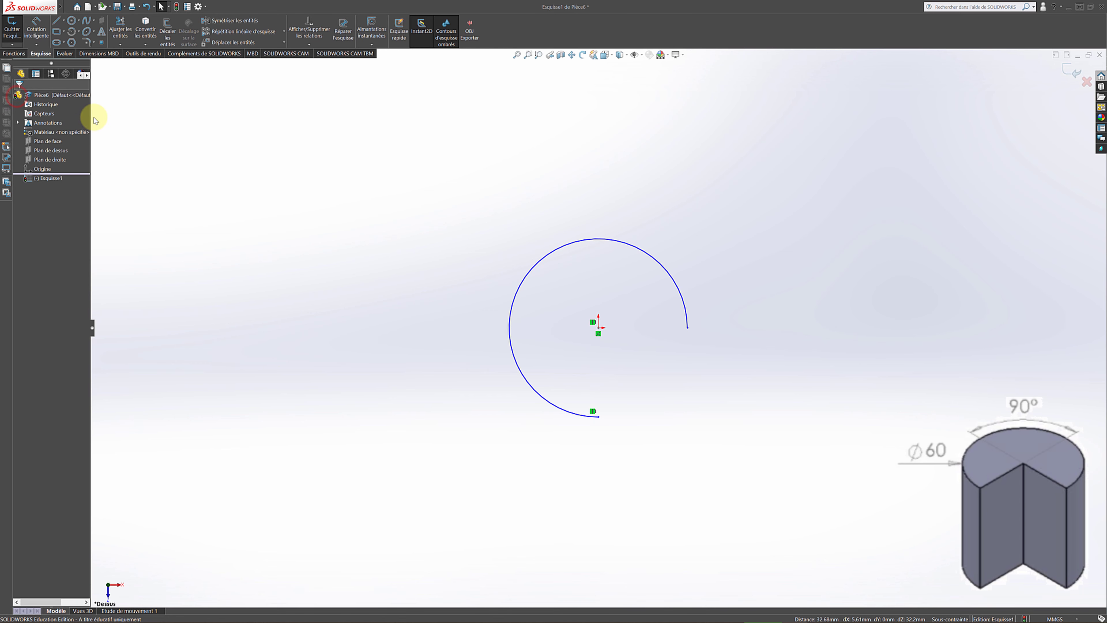
Step: Close the profile with two lines, from the arc's lower endpoint to the origin and from the origin to its other endpoint
{"action": "left_click", "coordinate": [56, 21]}
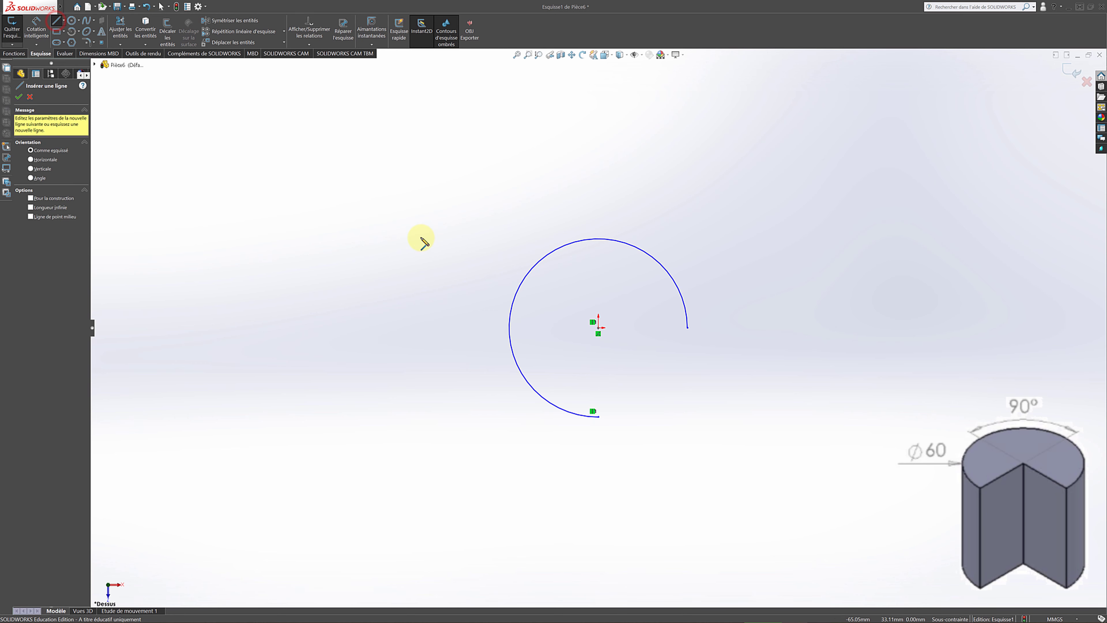
{"action": "left_click", "coordinate": [598, 416]}
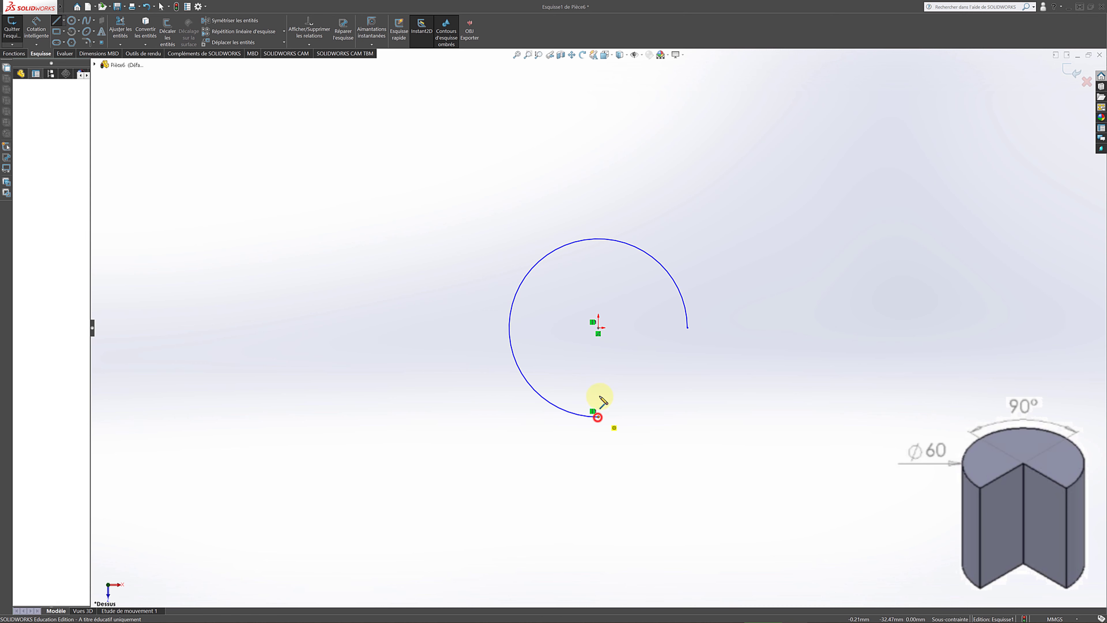
{"action": "left_click", "coordinate": [598, 328]}
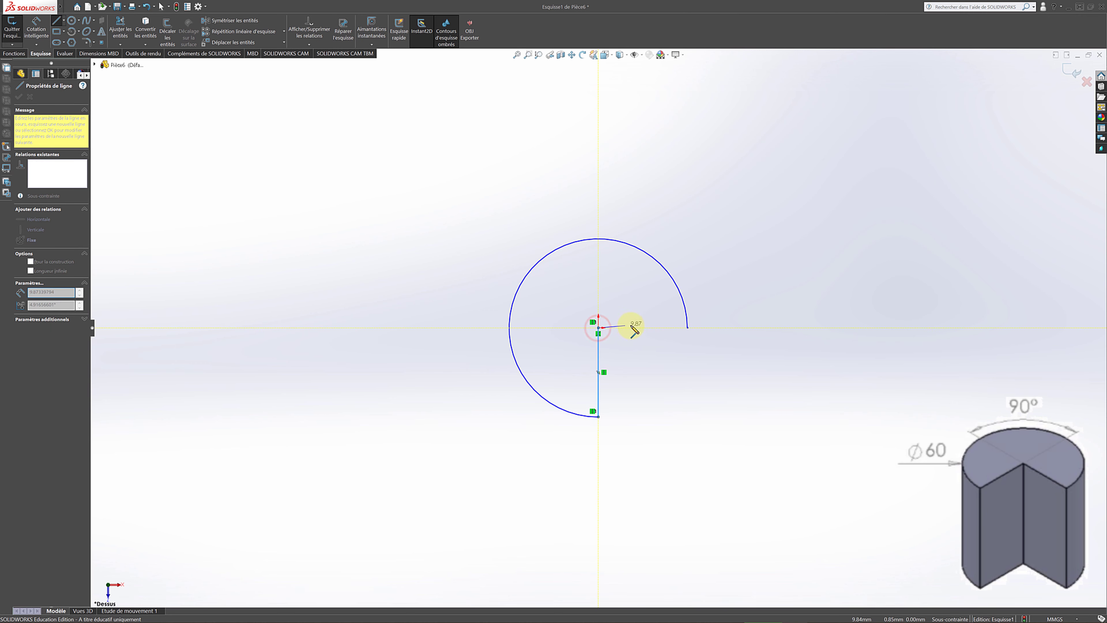
{"action": "left_click", "coordinate": [687, 327]}
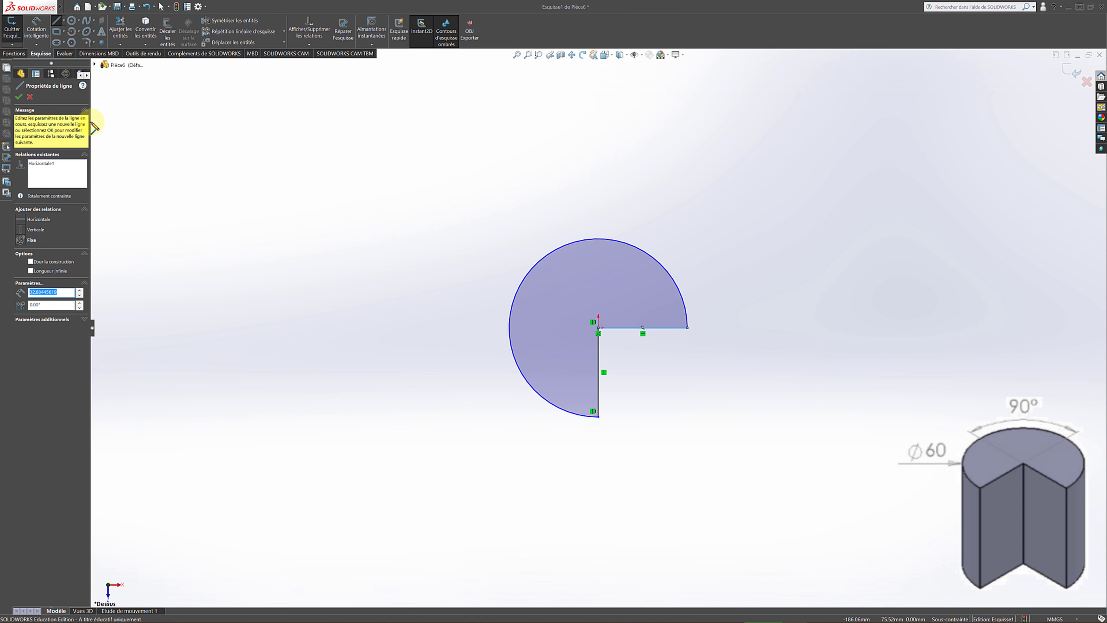
{"action": "left_click", "coordinate": [19, 96]}
{"action": "left_click", "coordinate": [19, 96]}
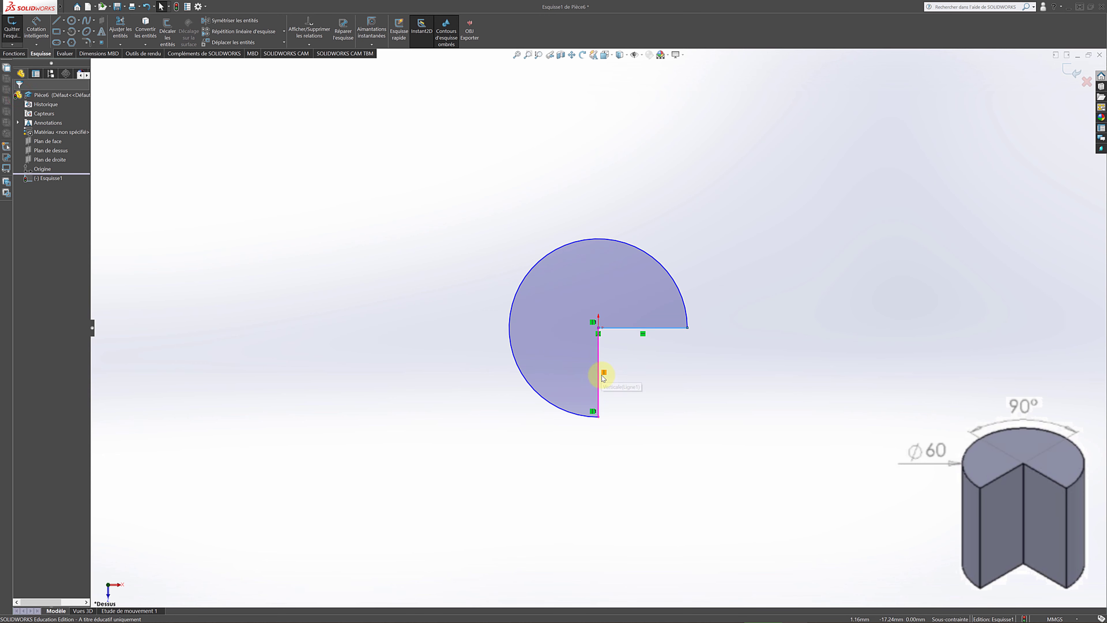
{"action": "left_click", "coordinate": [643, 334]}
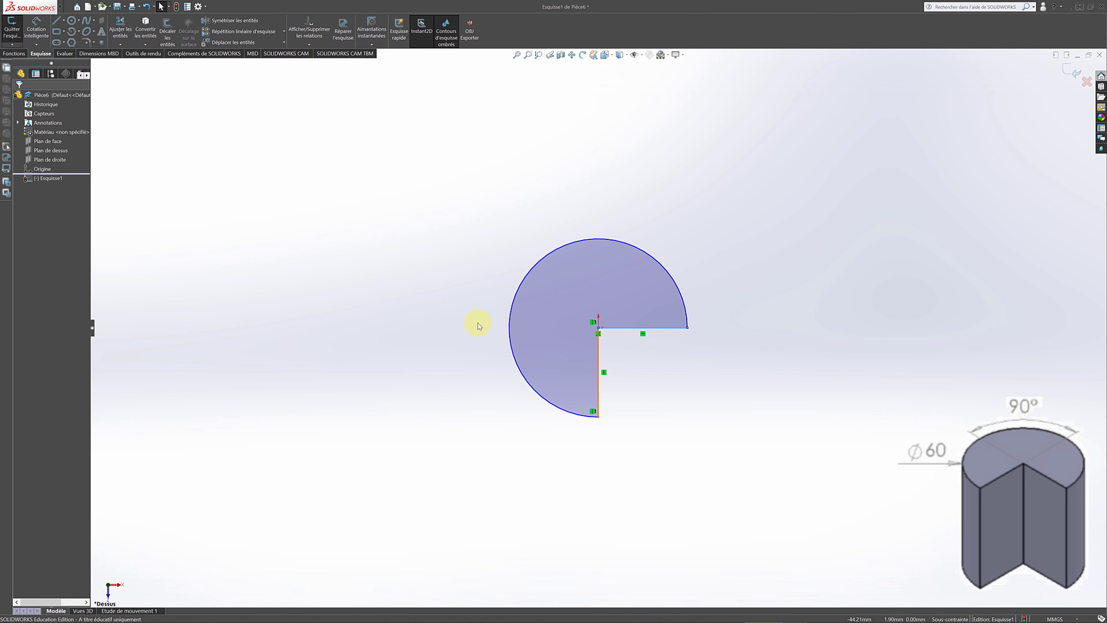
{"action": "left_click", "coordinate": [451, 323]}
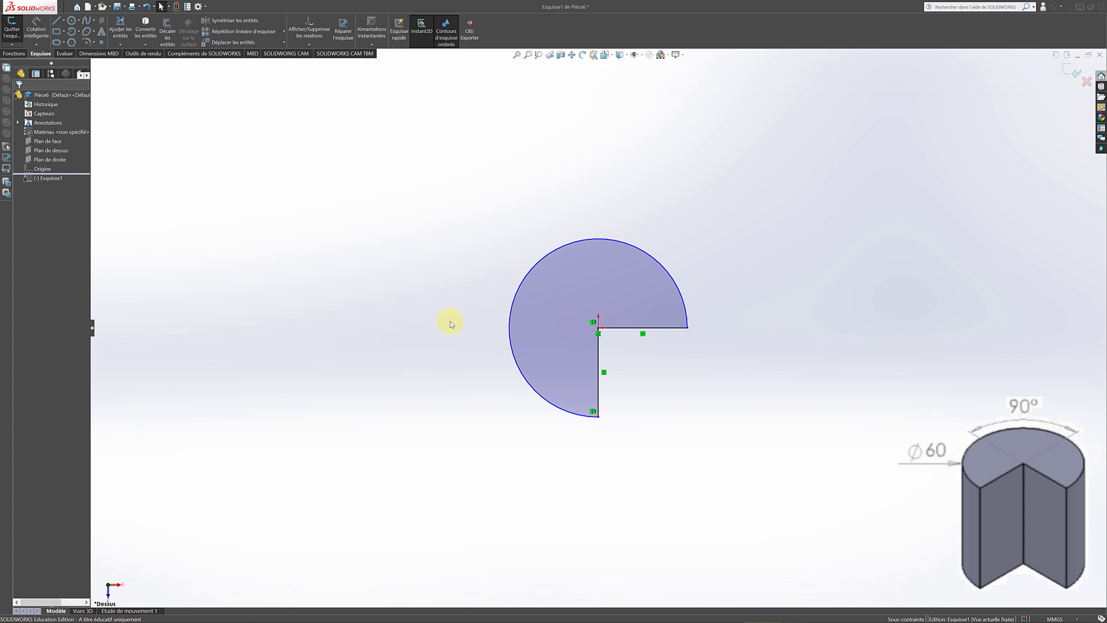
{"action": "left_click", "coordinate": [569, 331]}
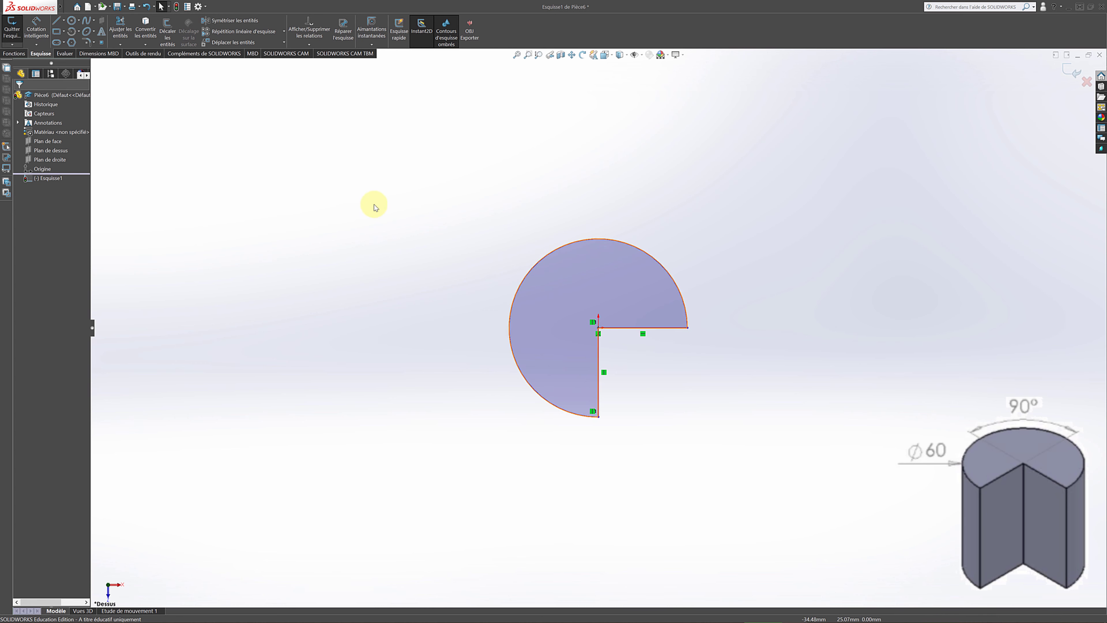
Step: Try to add an angle dimension between the notch's horizontal and vertical lines
{"action": "left_click", "coordinate": [36, 26]}
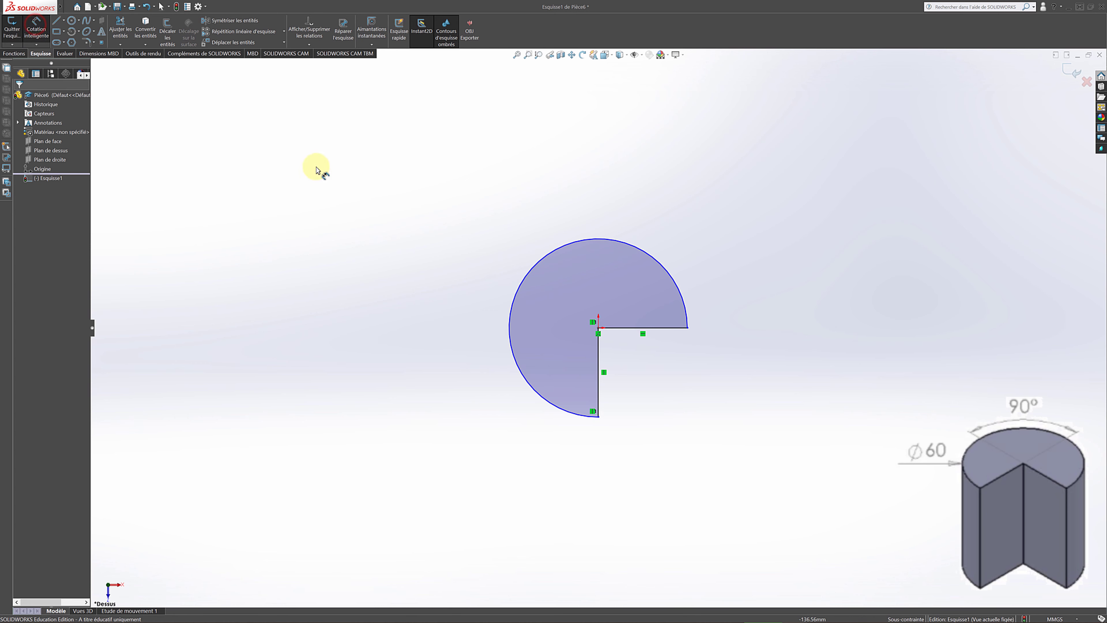
{"action": "left_click", "coordinate": [624, 328]}
{"action": "left_click", "coordinate": [598, 347]}
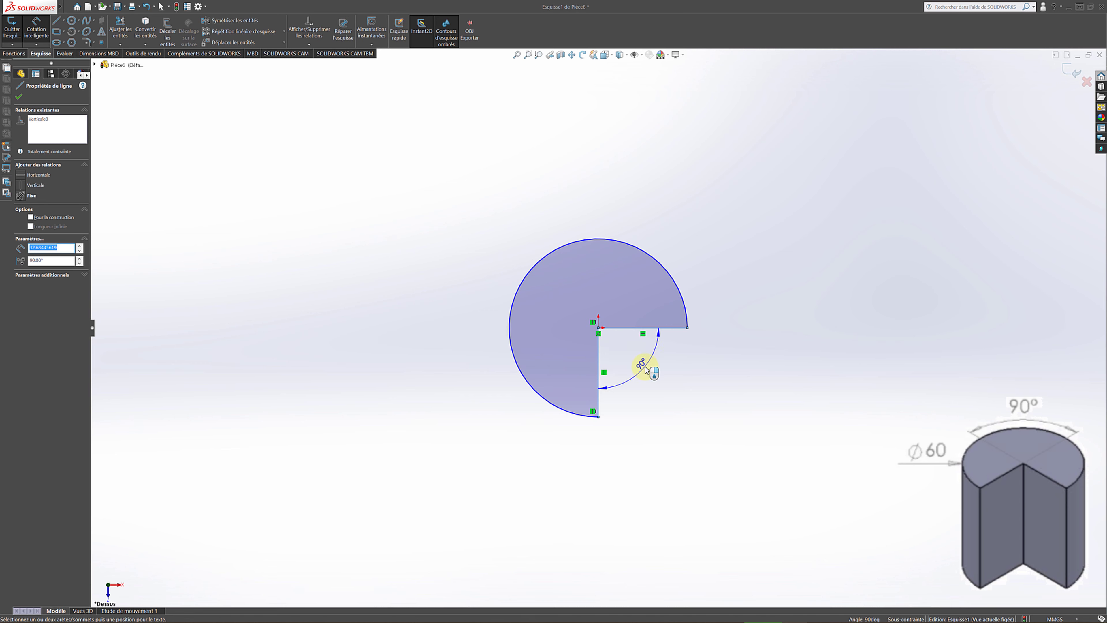
{"action": "left_click", "coordinate": [645, 369]}
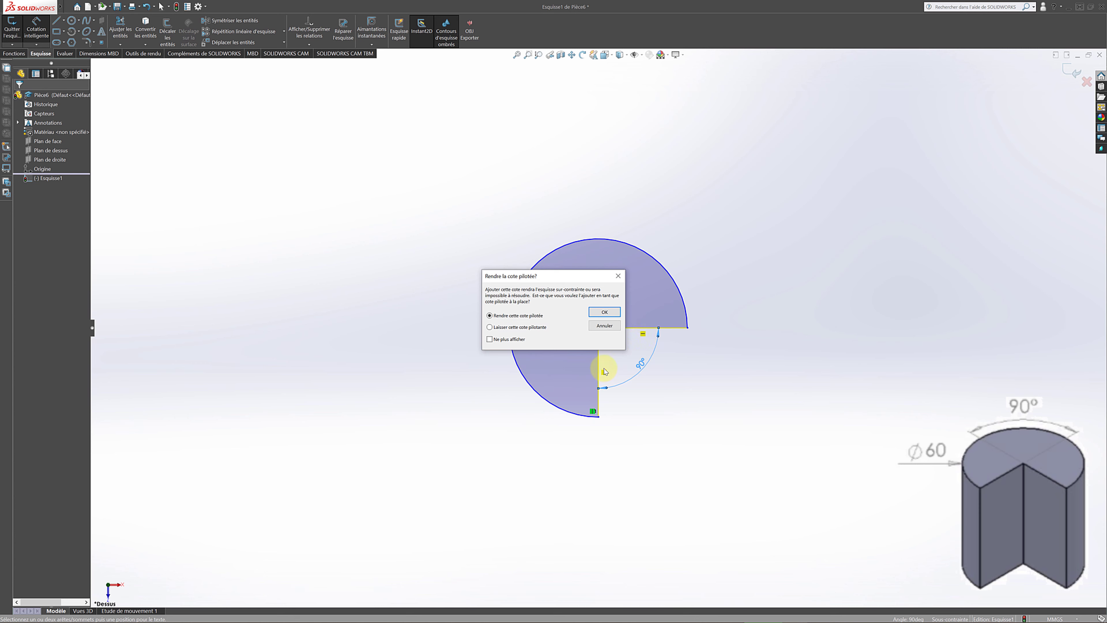
{"action": "left_click", "coordinate": [605, 327]}
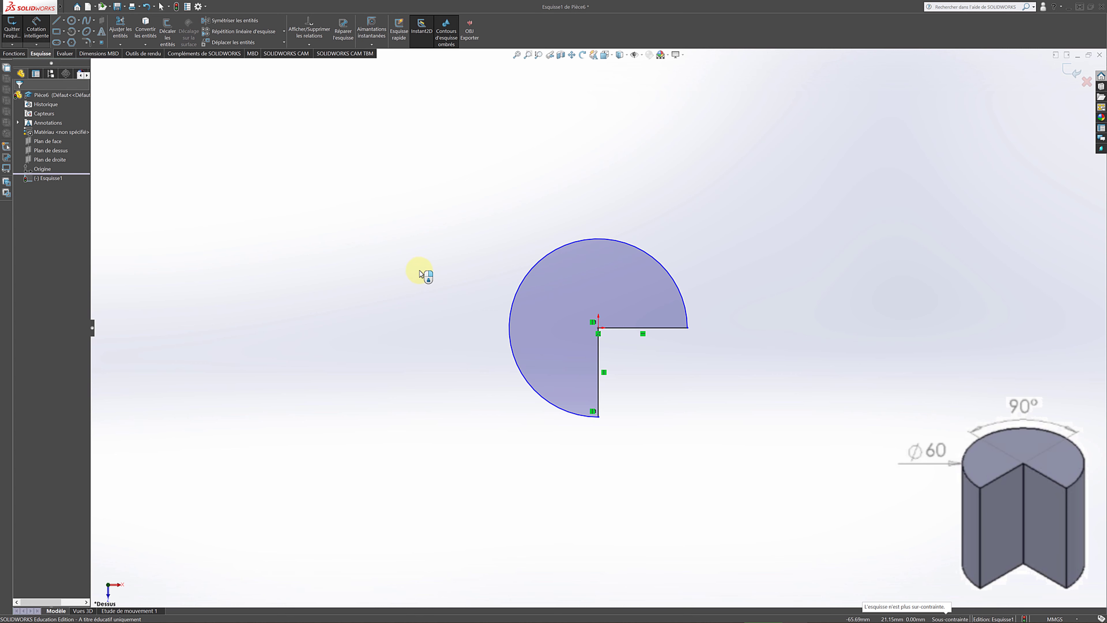
Step: Dimension the arc's radius to 30 mm
{"action": "left_click", "coordinate": [515, 295]}
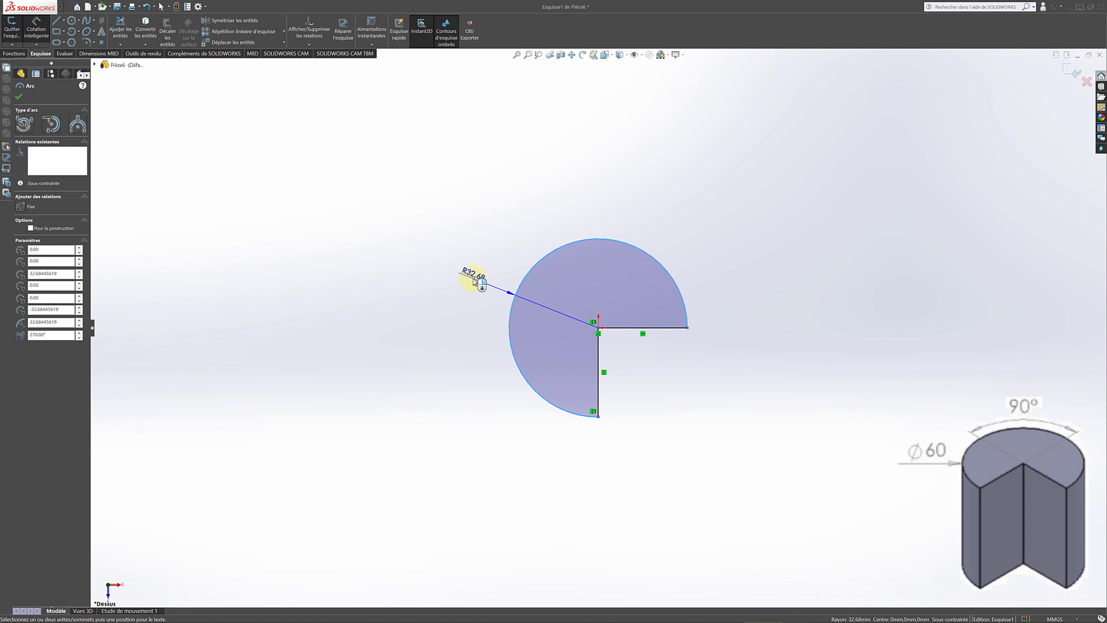
{"action": "left_click", "coordinate": [475, 282]}
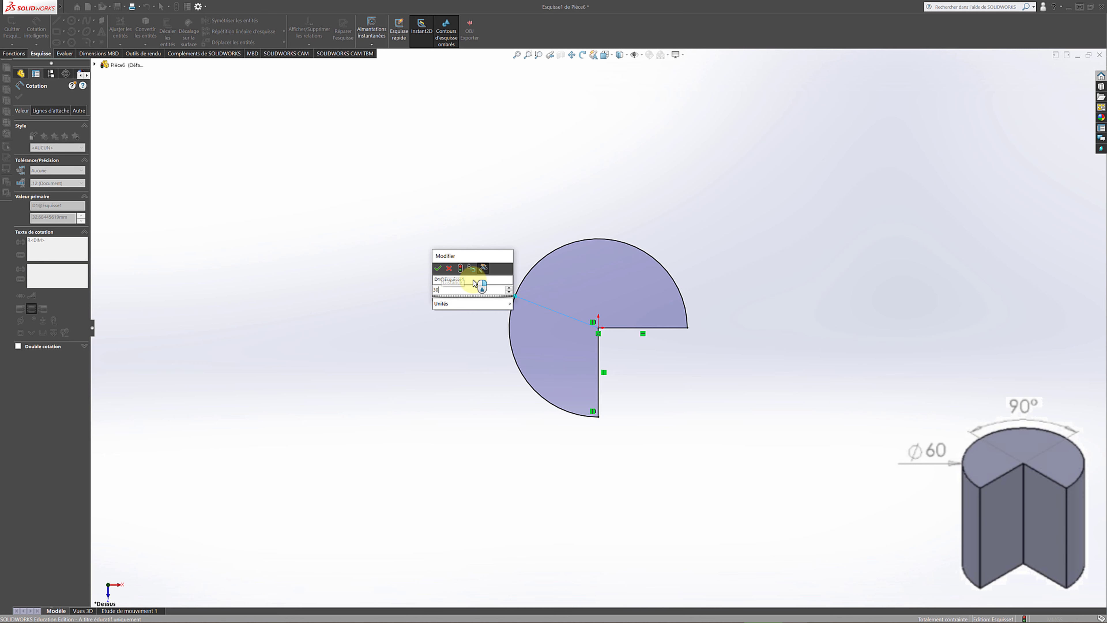
{"action": "type", "text": "30"}
{"action": "key", "text": "Return"}
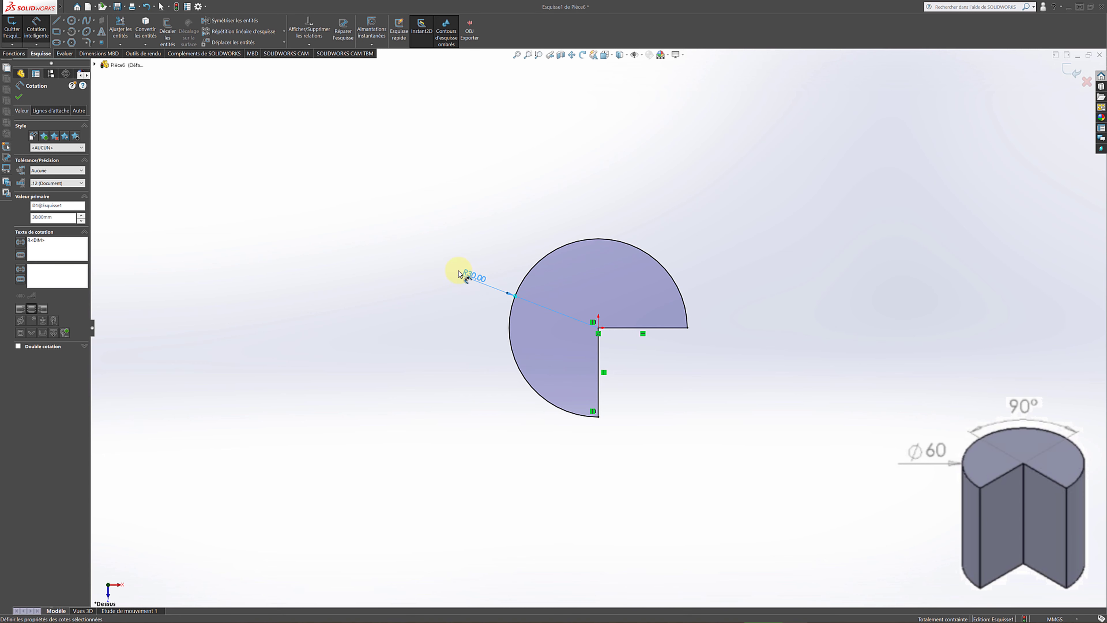
{"action": "left_click", "coordinate": [18, 96]}
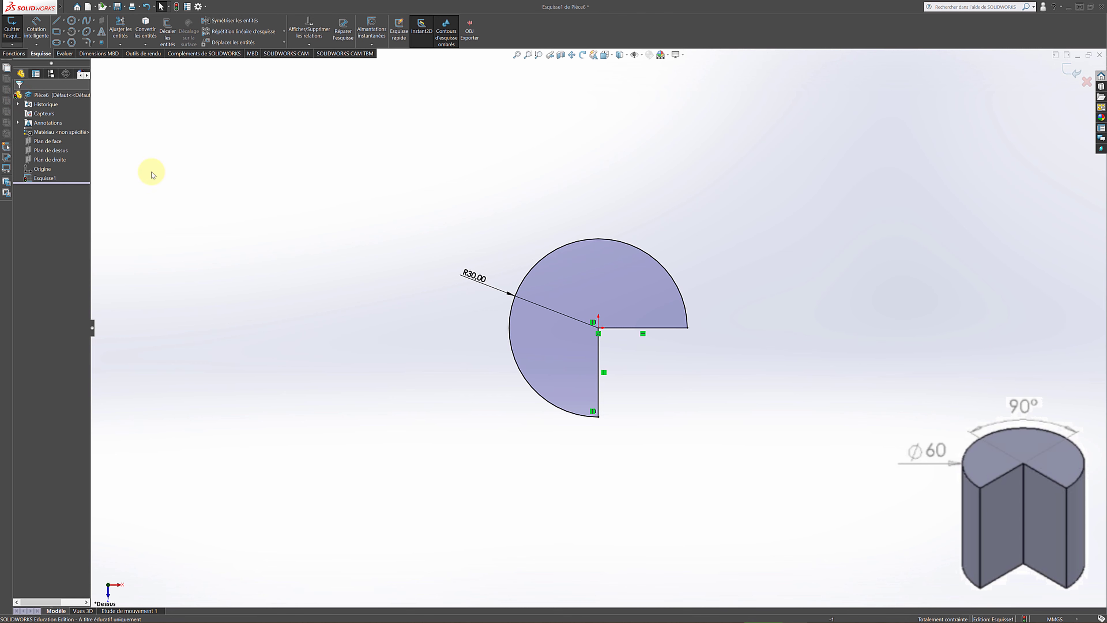
Step: Exit the sketch and extrude the notched profile as a boss to a blind depth of 50 mm
{"action": "left_click", "coordinate": [12, 27]}
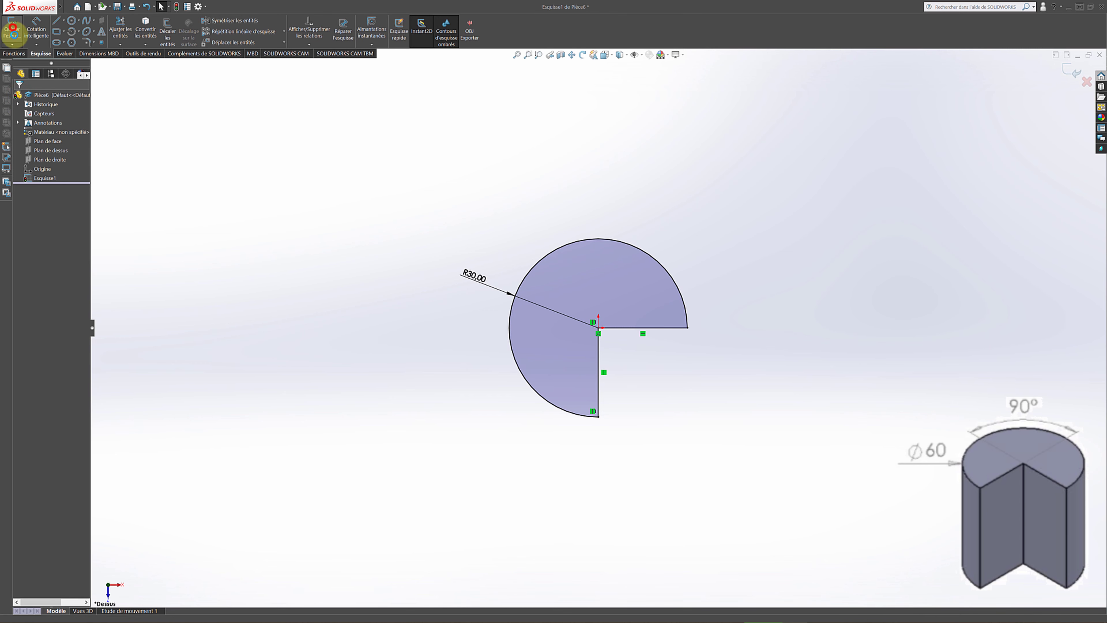
{"action": "left_click", "coordinate": [15, 53]}
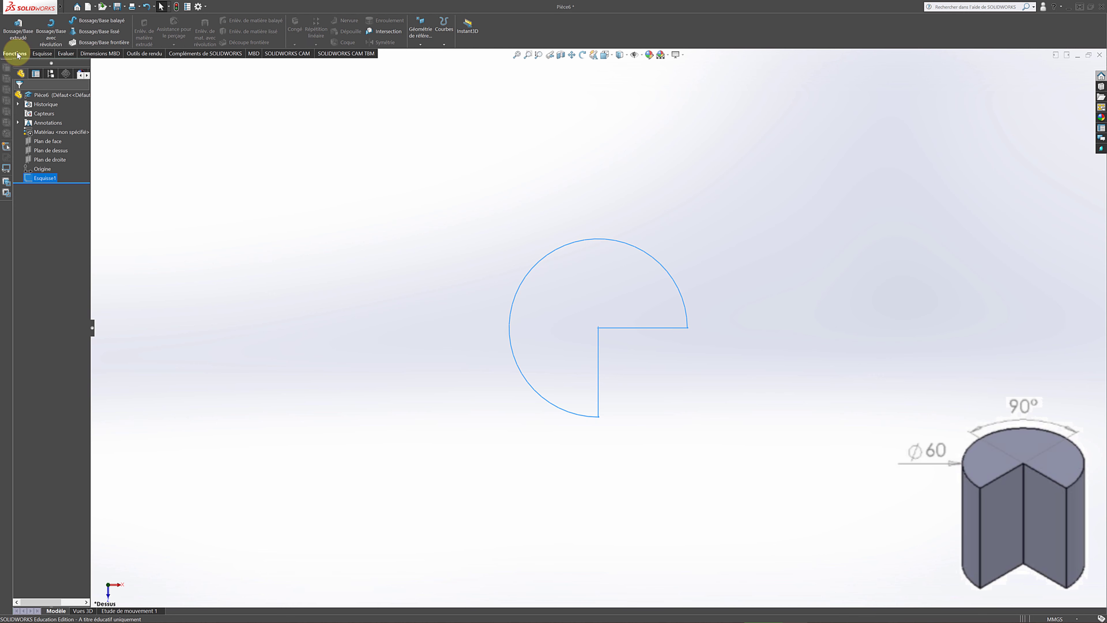
{"action": "left_click", "coordinate": [20, 29]}
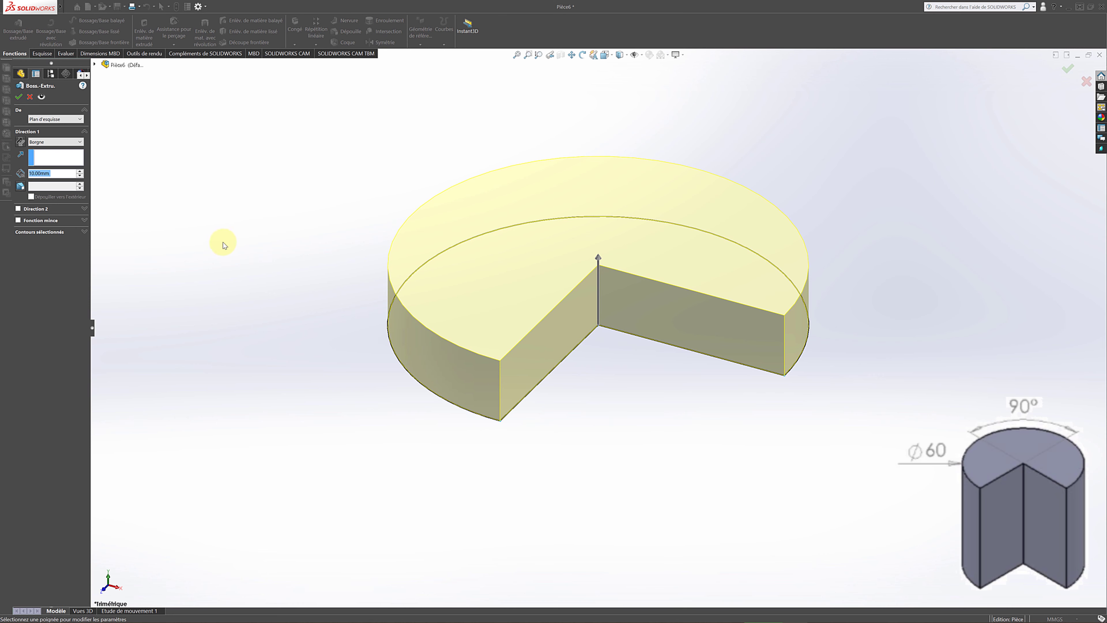
{"action": "type", "text": "50"}
{"action": "key", "text": "Return"}
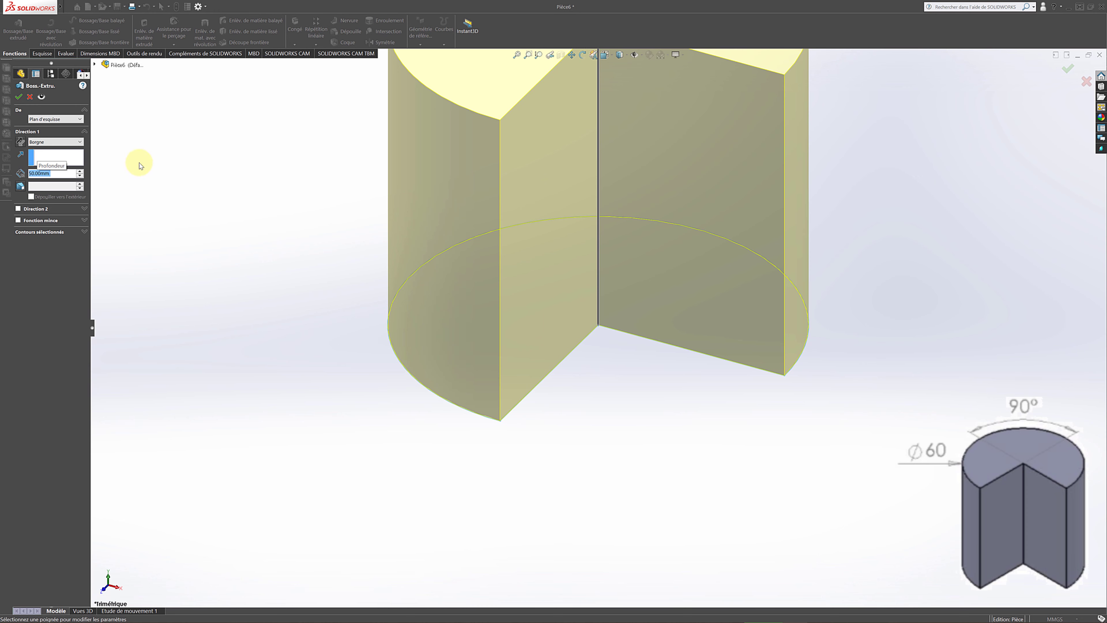
{"action": "left_click", "coordinate": [20, 96]}
{"action": "left_click", "coordinate": [269, 131]}
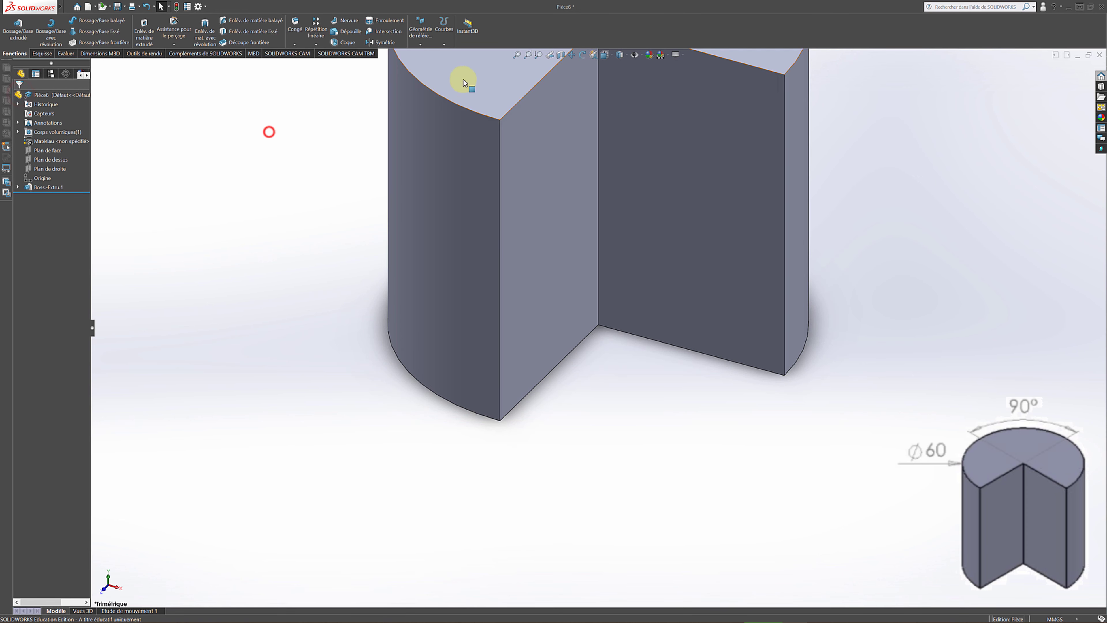
Step: Close the finished notched cylinder part without saving it and create a new part document
{"action": "left_click", "coordinate": [518, 55]}
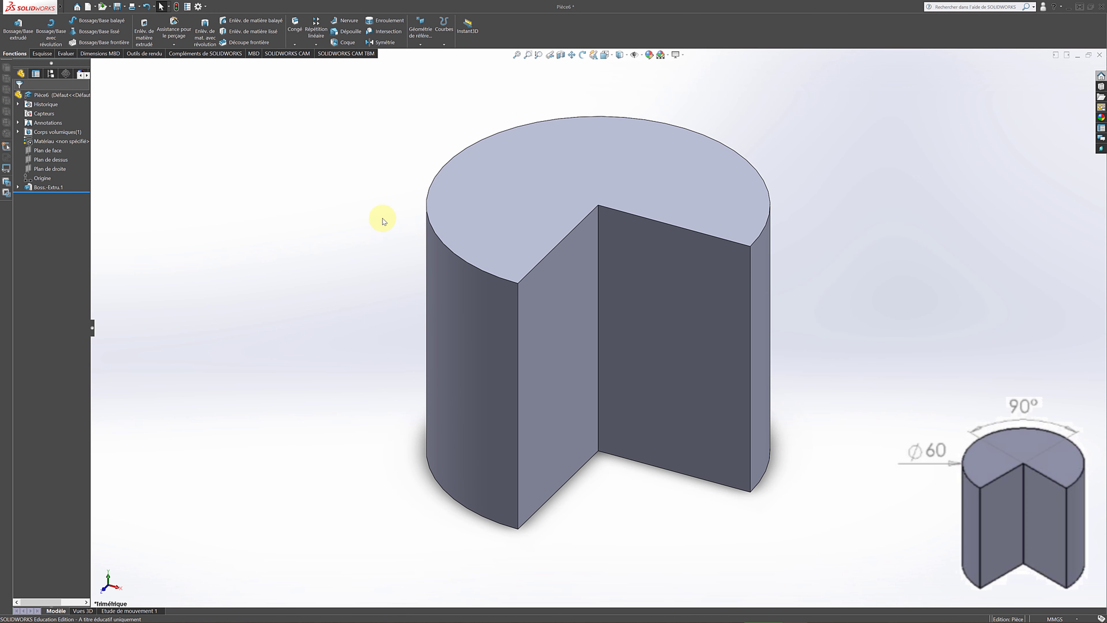
{"action": "left_click", "coordinate": [582, 54]}
{"action": "left_click_drag", "start_coordinate": [560, 156], "coordinate": [564, 262]}
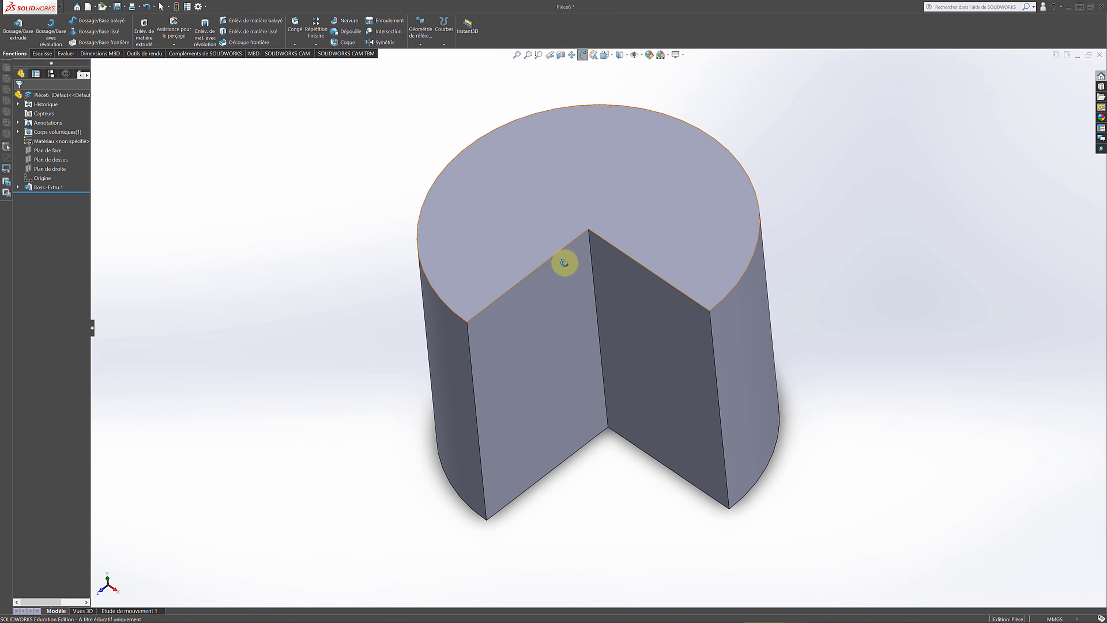
{"action": "left_click", "coordinate": [1101, 55]}
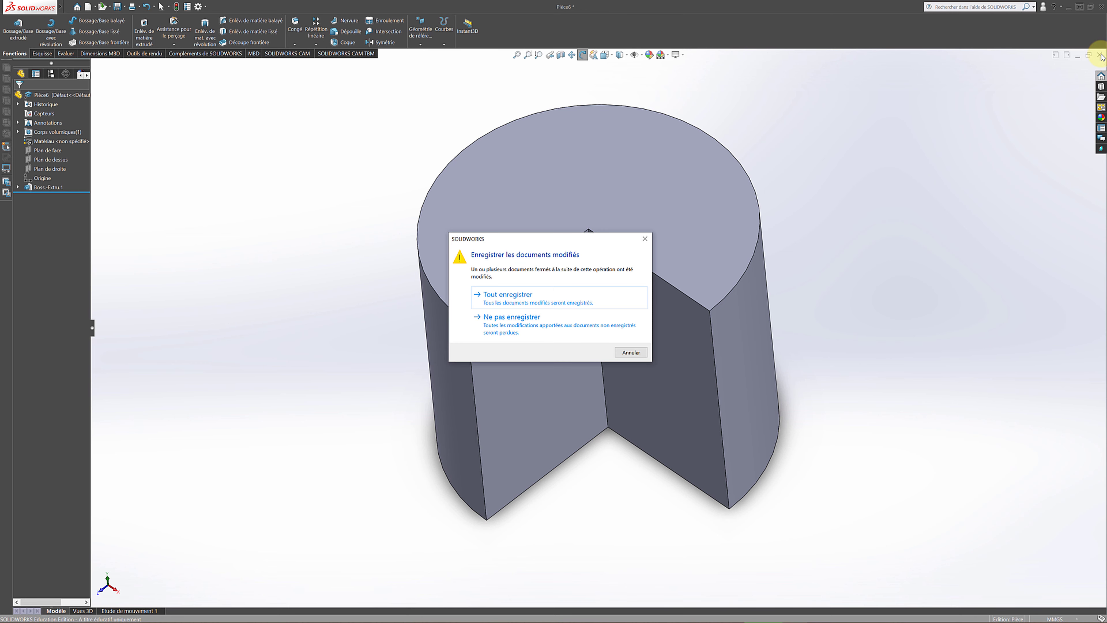
{"action": "left_click", "coordinate": [501, 318]}
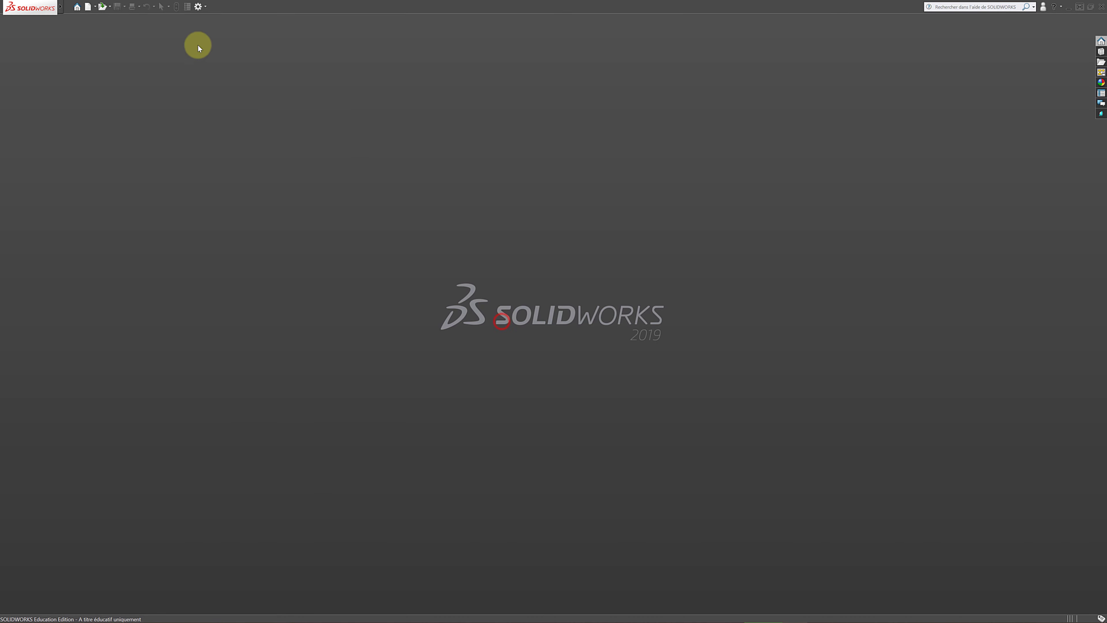
{"action": "left_click", "coordinate": [88, 7]}
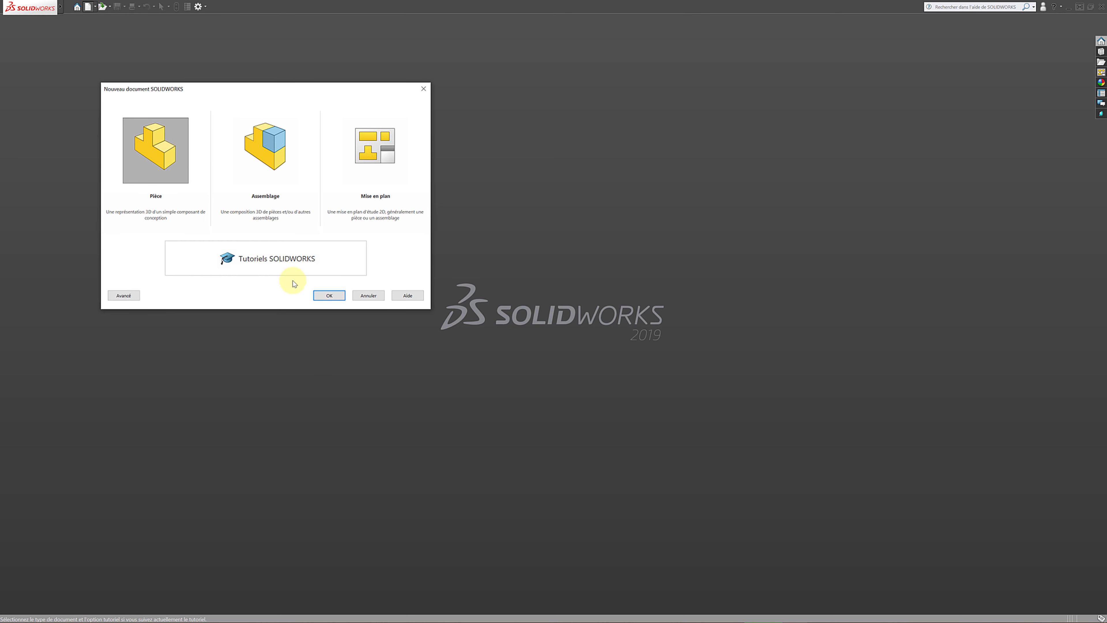
{"action": "left_click", "coordinate": [322, 295]}
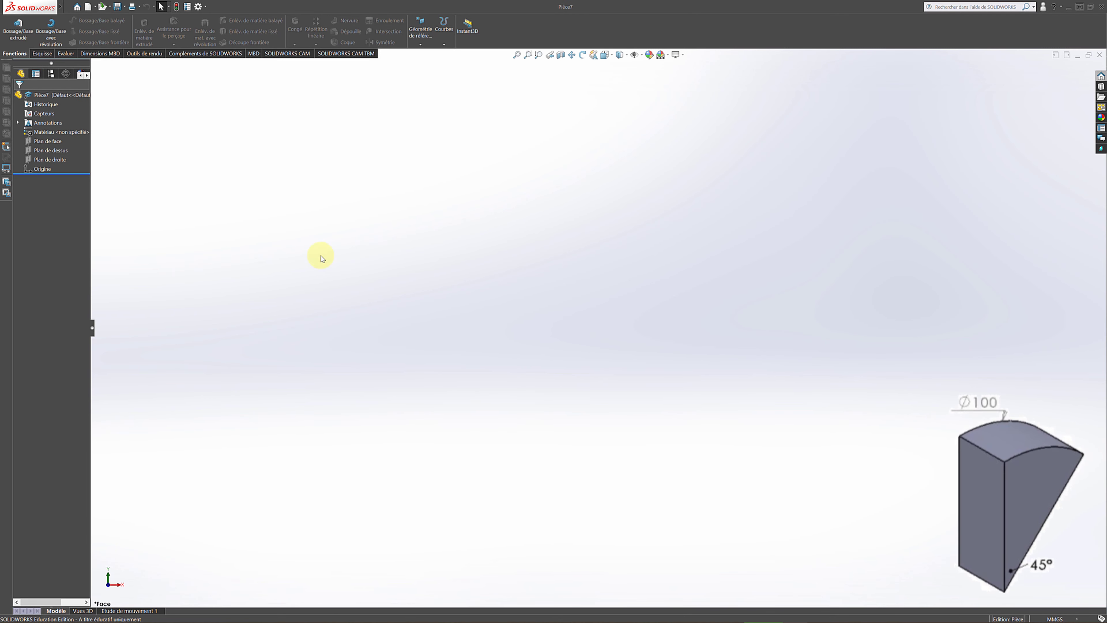
Step: Start a new sketch on the front plane (Plan de face)
{"action": "left_click", "coordinate": [44, 54]}
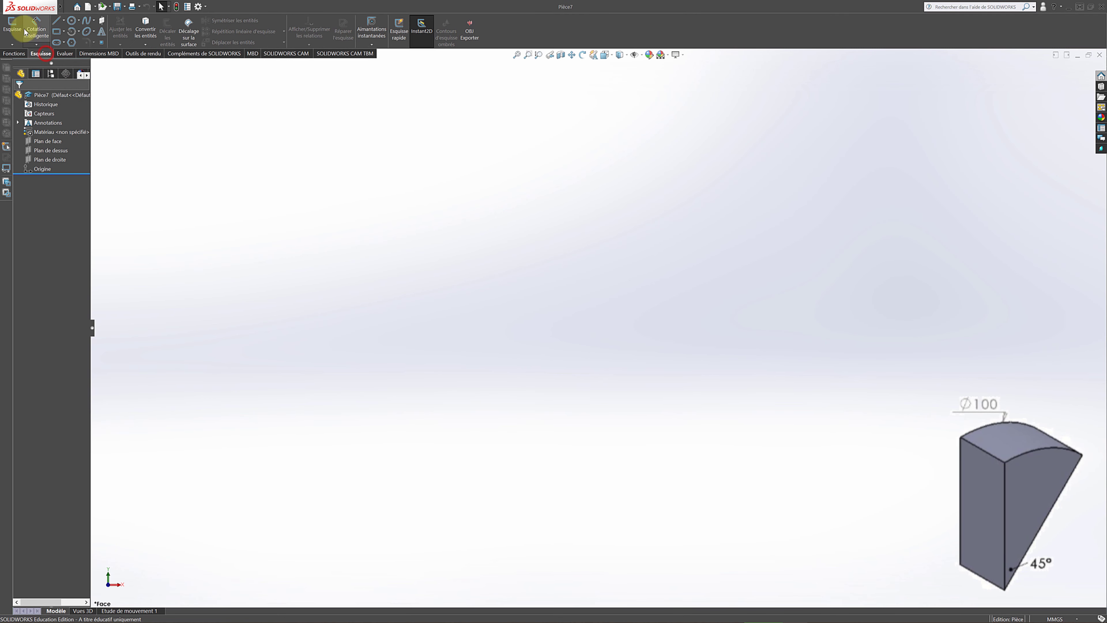
{"action": "left_click", "coordinate": [12, 24]}
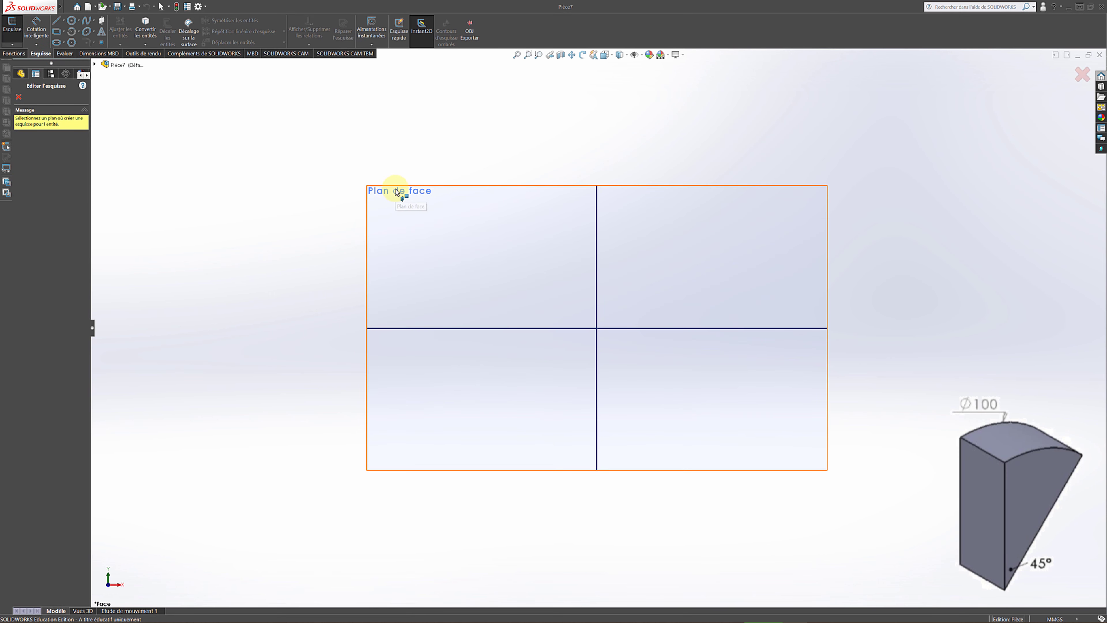
{"action": "left_click", "coordinate": [395, 190]}
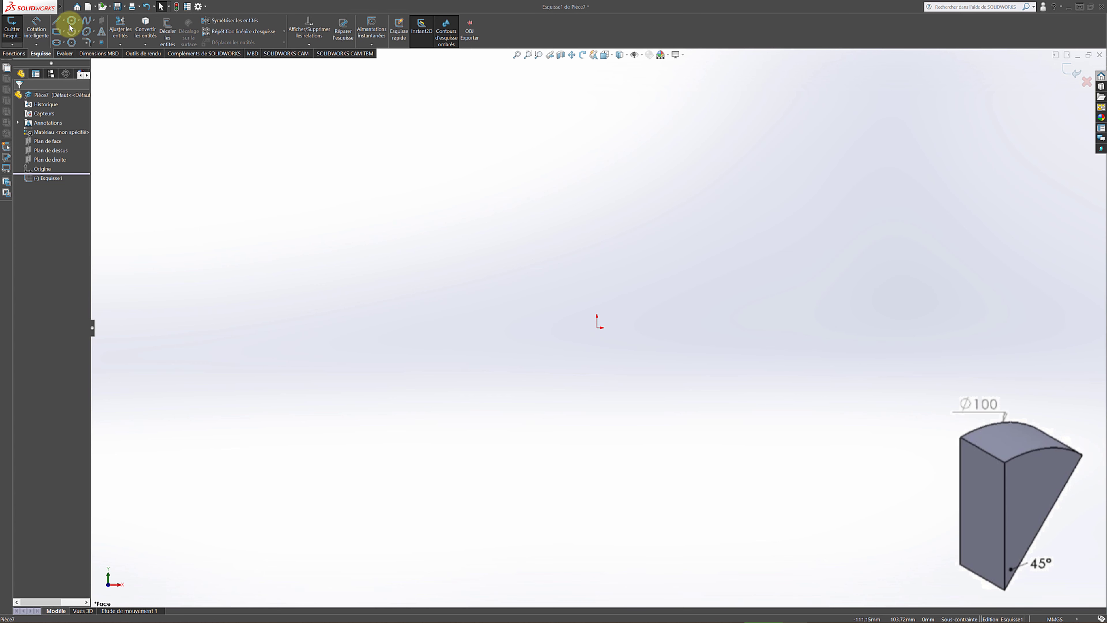
Step: Draw a centerpoint arc centered on the origin, starting vertically above it, with about 55 mm radius and sweeping about 28.5° clockwise
{"action": "left_click", "coordinate": [79, 31]}
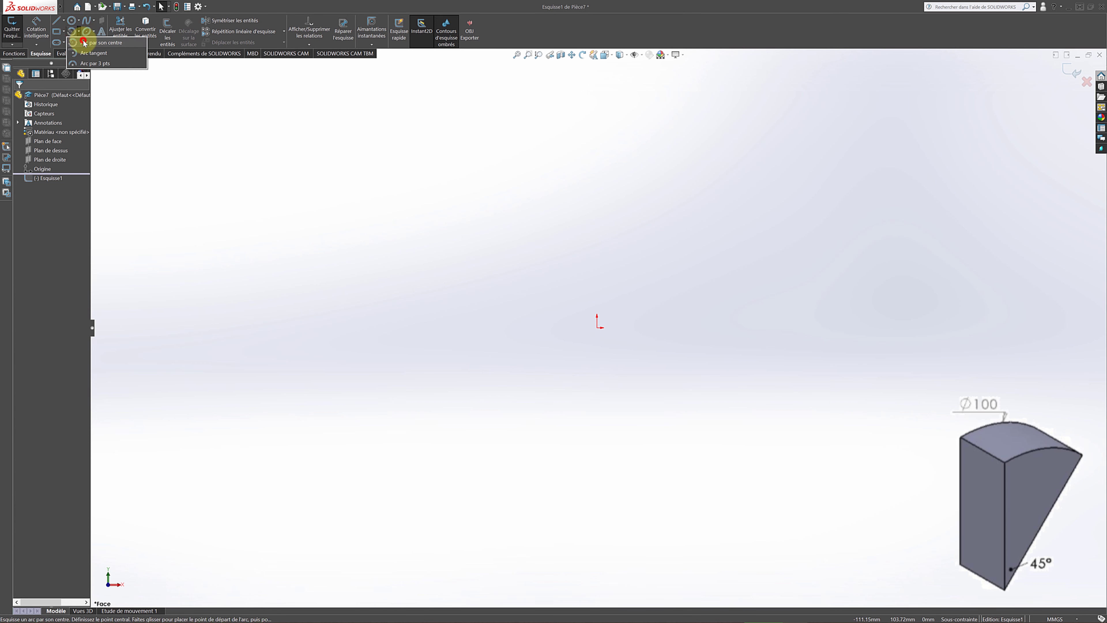
{"action": "left_click", "coordinate": [83, 40]}
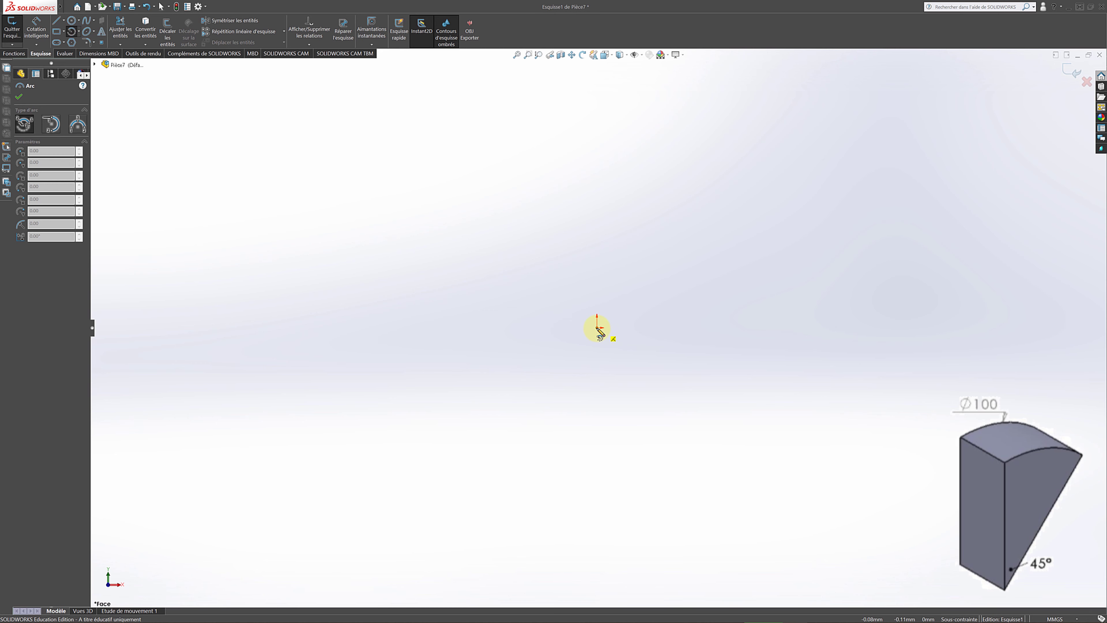
{"action": "left_click", "coordinate": [597, 328]}
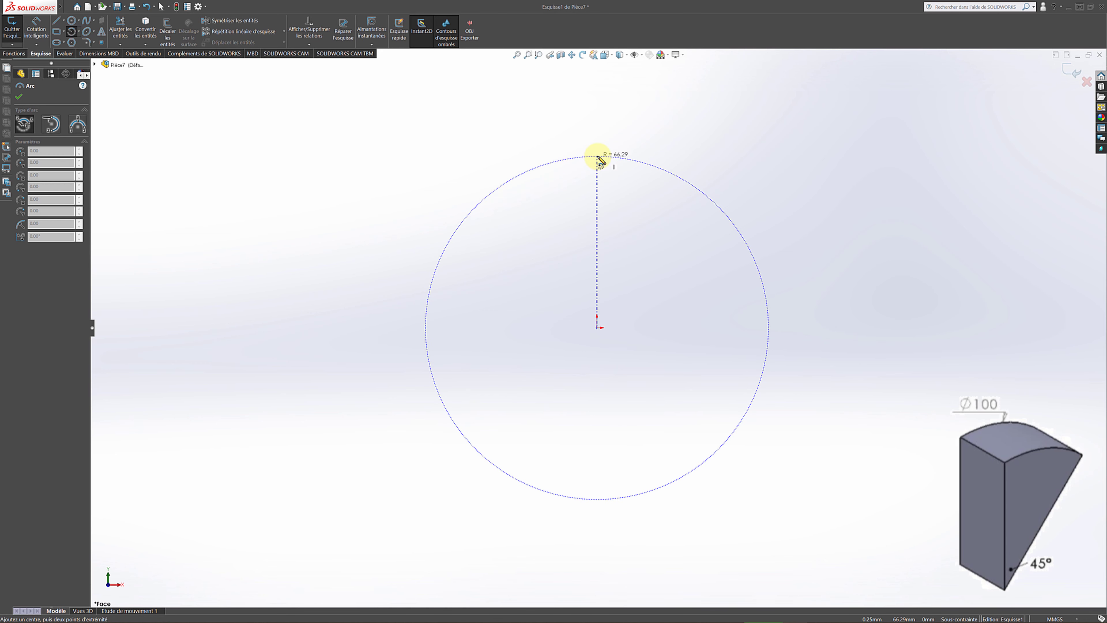
{"action": "left_click", "coordinate": [597, 185]}
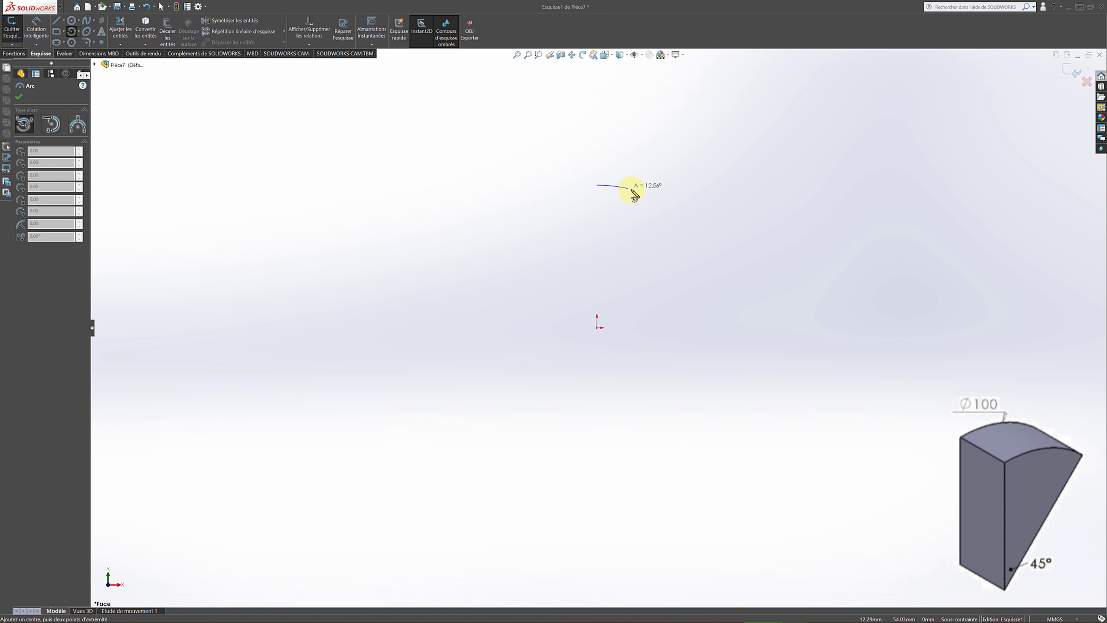
{"action": "left_click", "coordinate": [664, 205]}
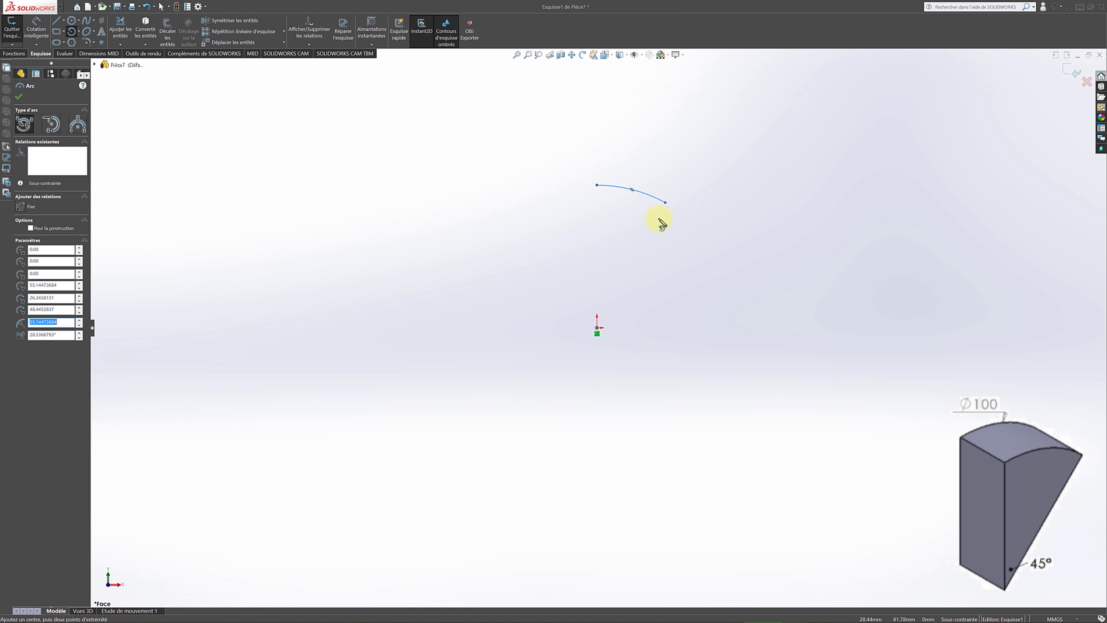
{"action": "left_click", "coordinate": [19, 97]}
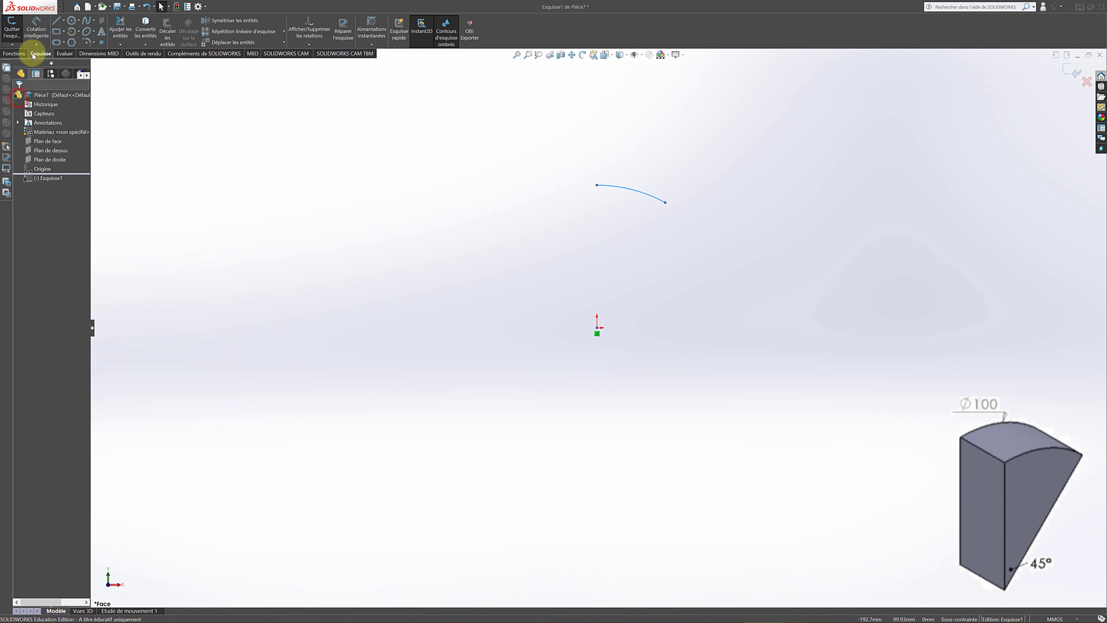
Step: Close the sector with two lines, from the arc's upper endpoint down to the origin and from the origin to its other endpoint
{"action": "left_click", "coordinate": [61, 21]}
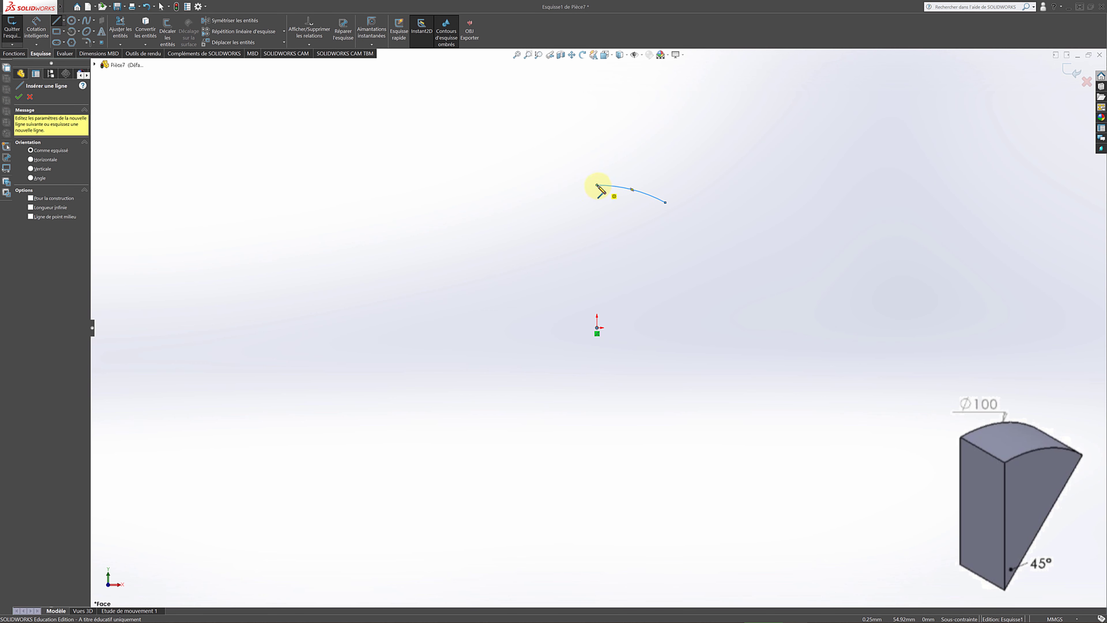
{"action": "left_click_drag", "start_coordinate": [597, 186], "coordinate": [599, 317]}
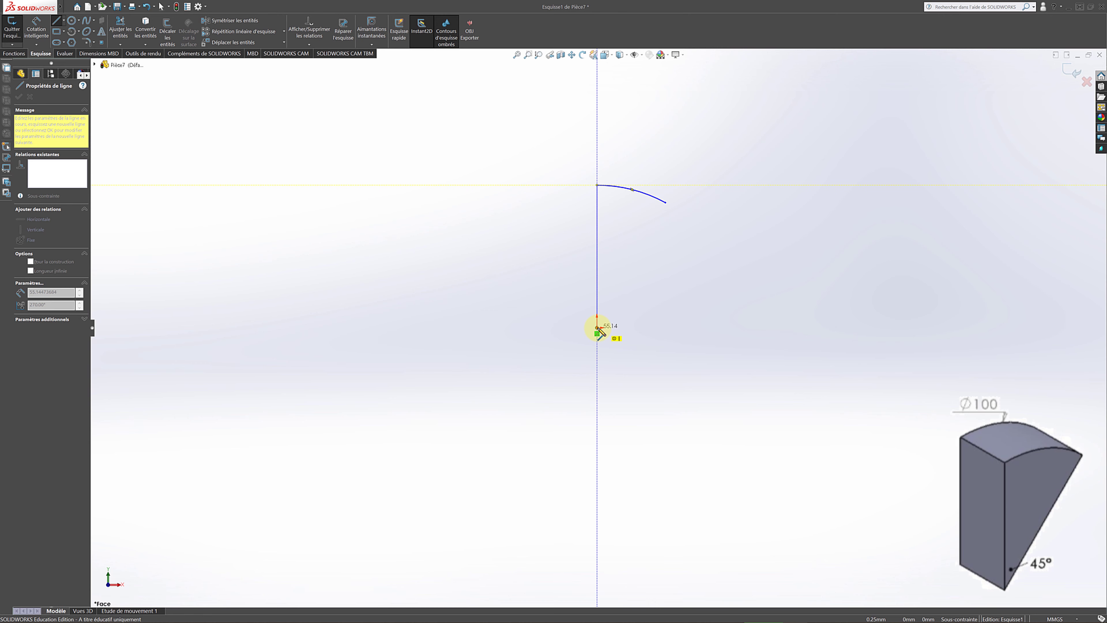
{"action": "left_click", "coordinate": [597, 328]}
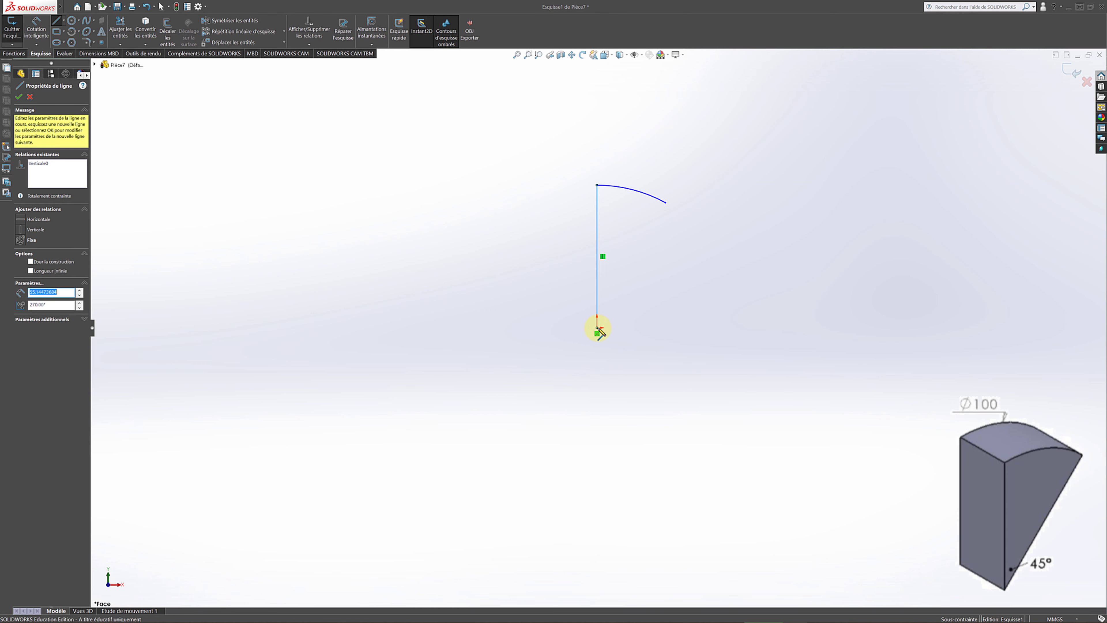
{"action": "left_click", "coordinate": [666, 203]}
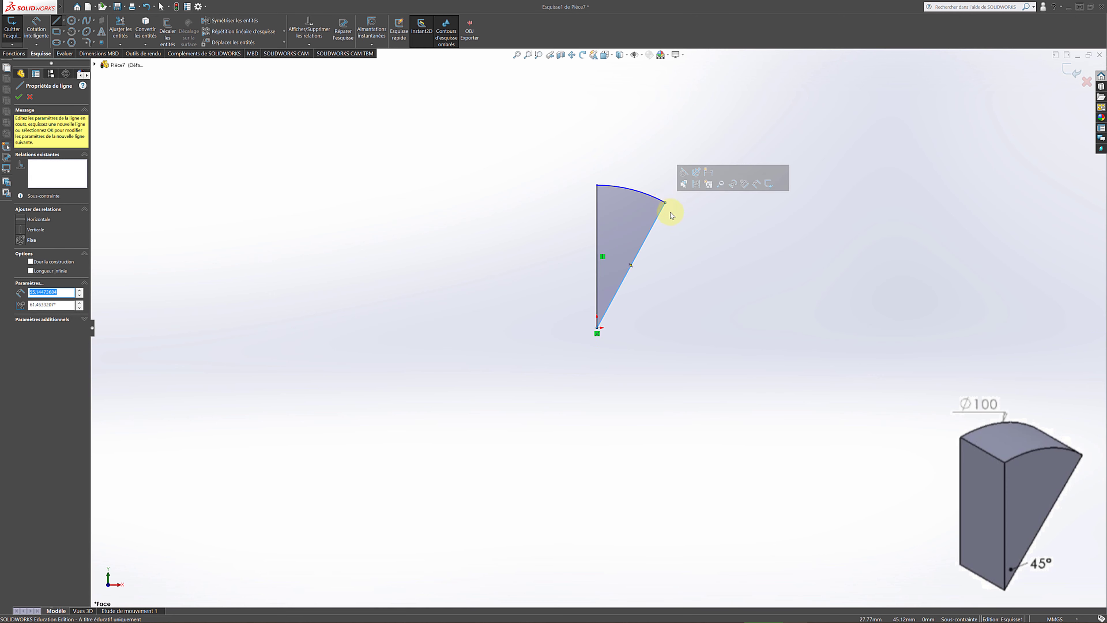
{"action": "left_click", "coordinate": [19, 97]}
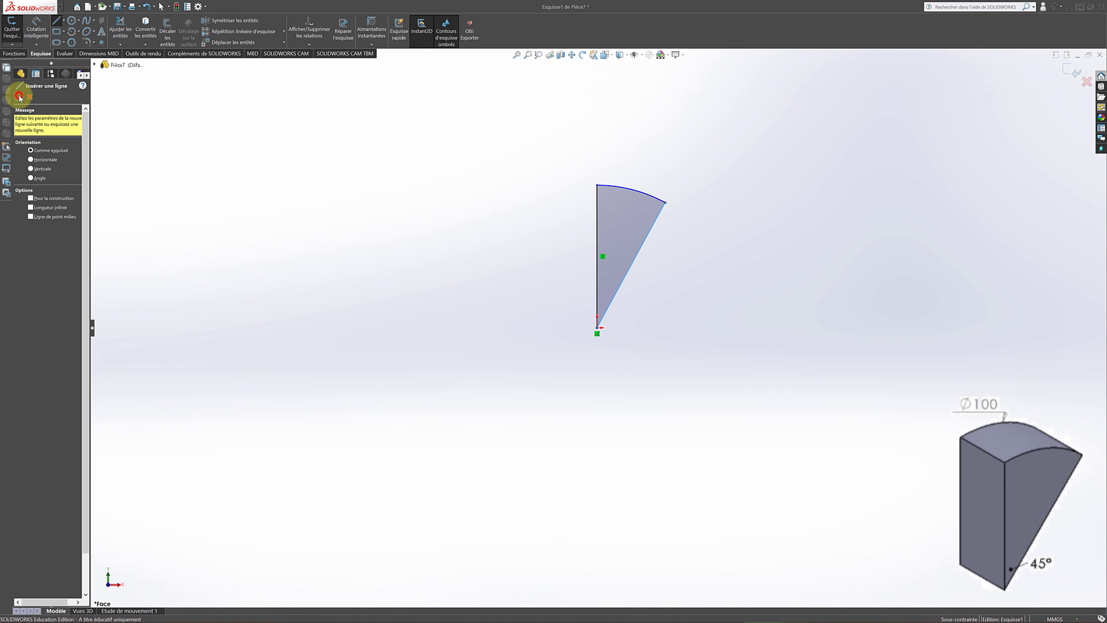
{"action": "left_click", "coordinate": [20, 97]}
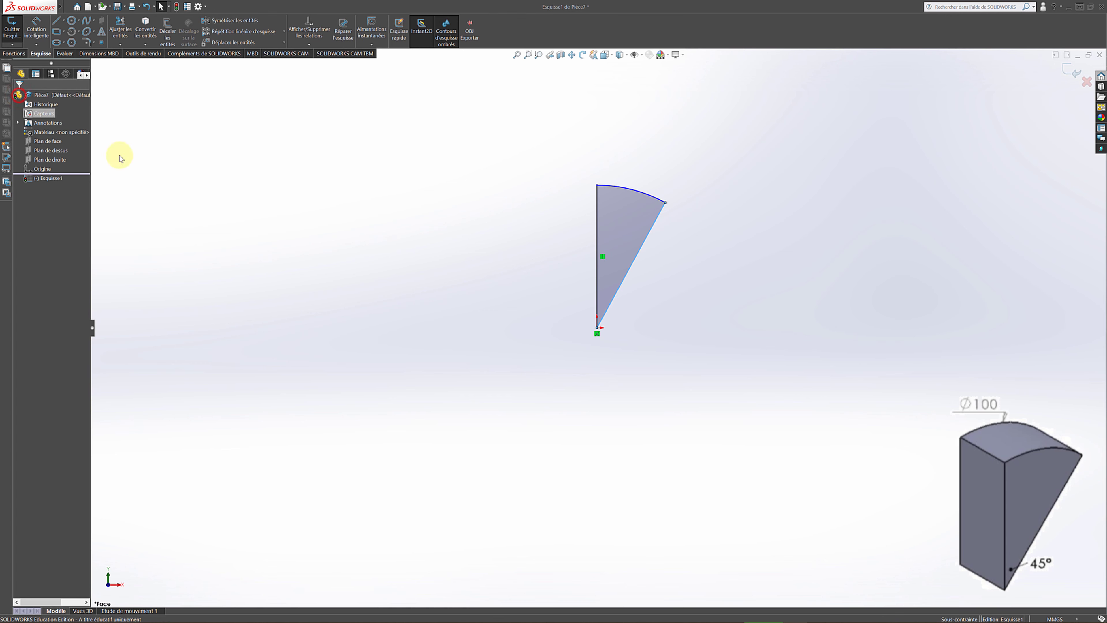
{"action": "left_click", "coordinate": [541, 240]}
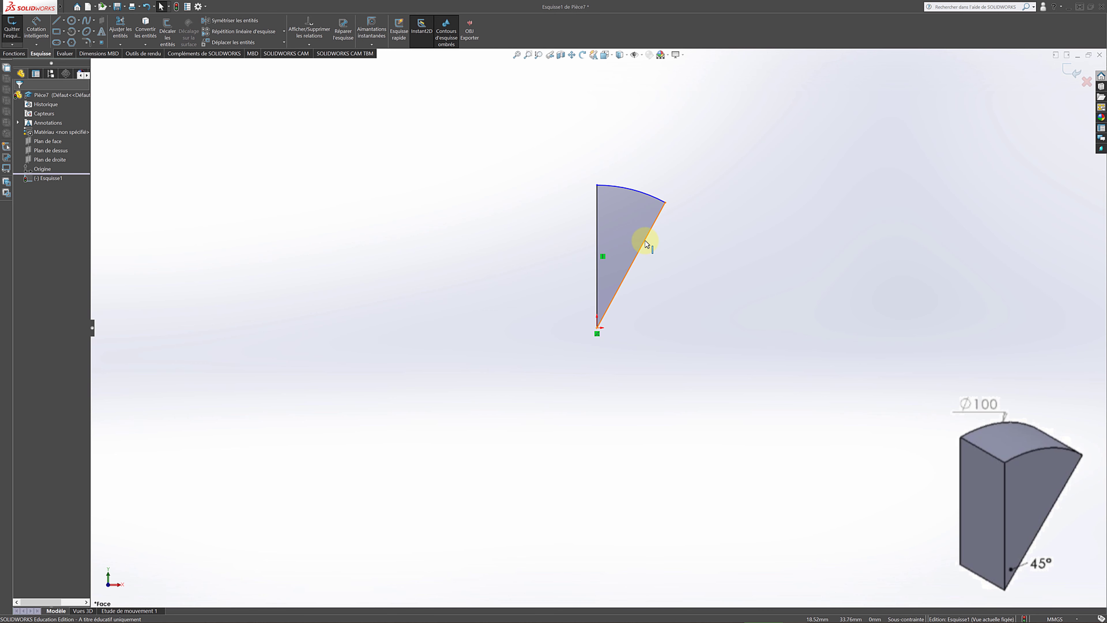
Step: Add a length dimension to the sector's vertical line and delete it again
{"action": "left_click", "coordinate": [35, 27]}
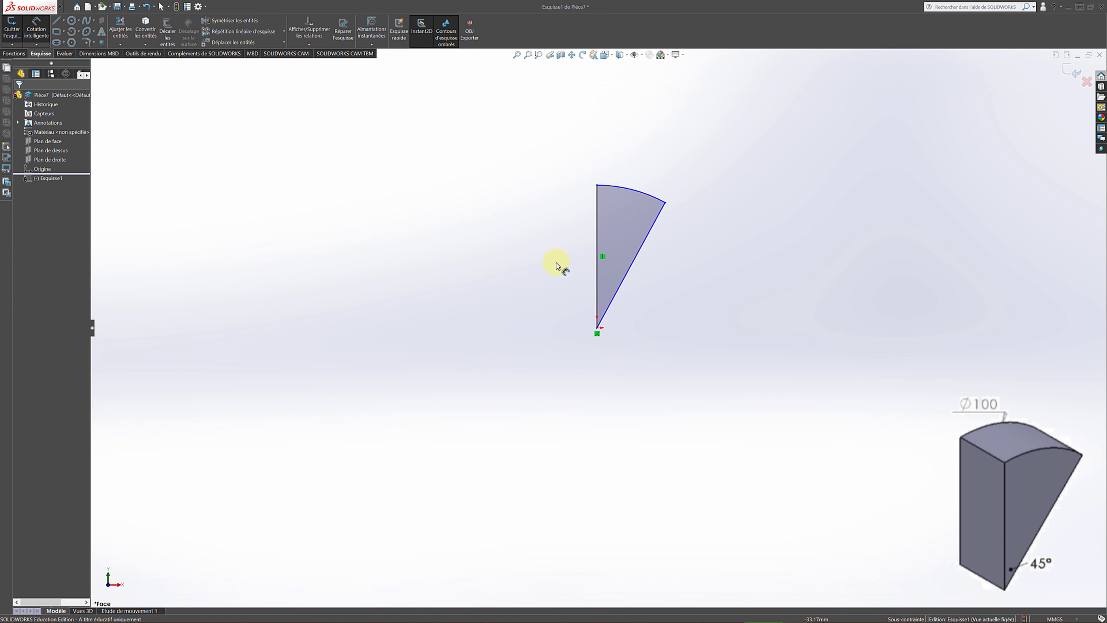
{"action": "left_click", "coordinate": [596, 278]}
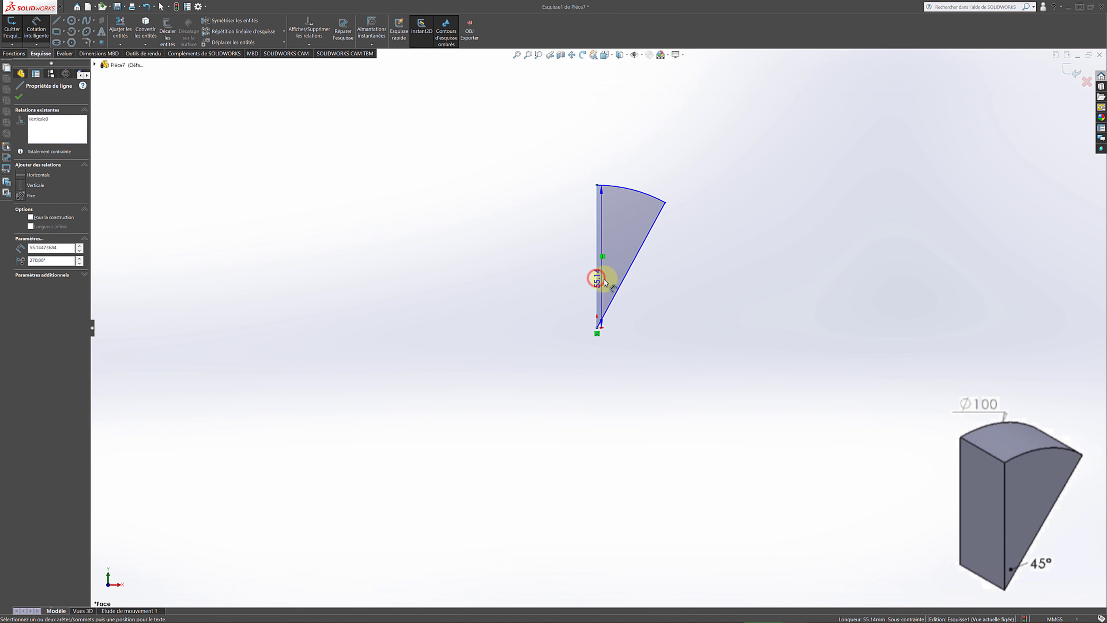
{"action": "left_click", "coordinate": [620, 289]}
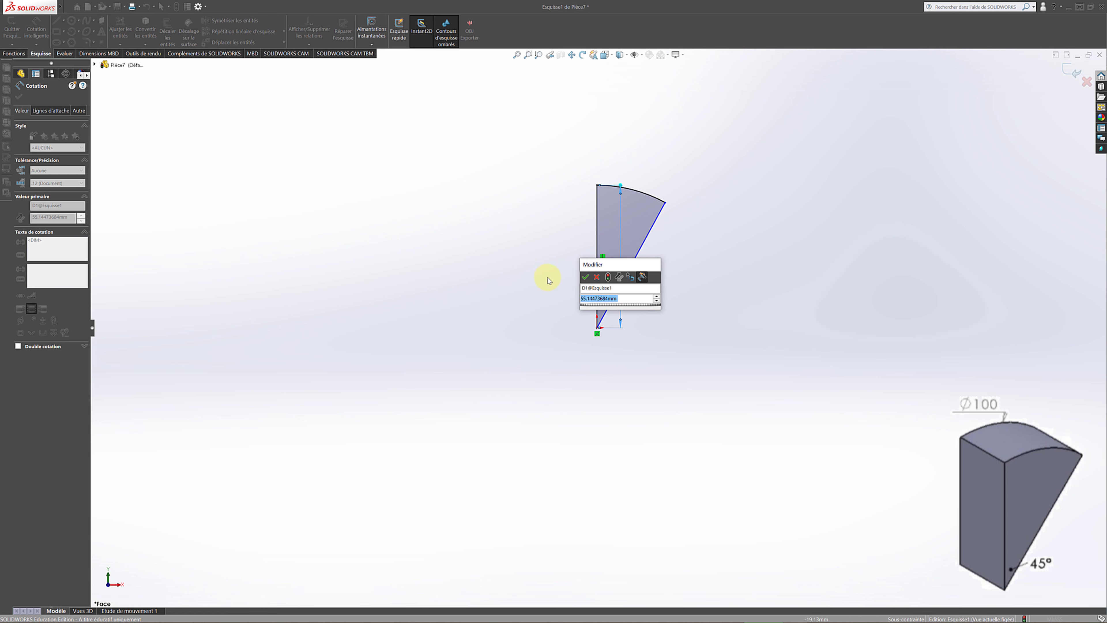
{"action": "key", "text": "Return"}
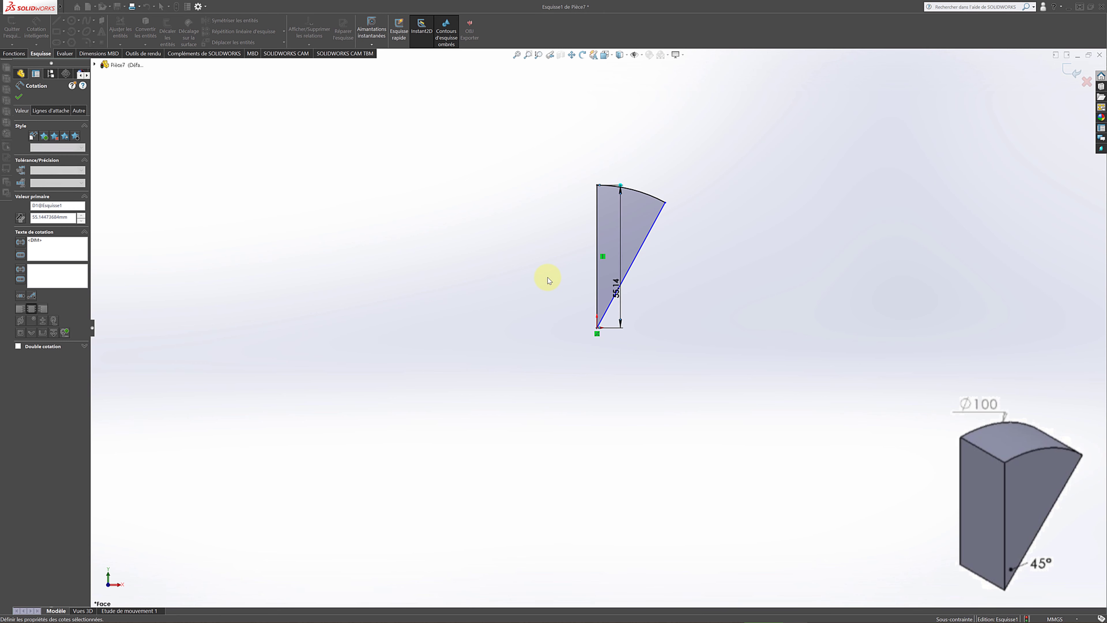
{"action": "key", "text": "Escape"}
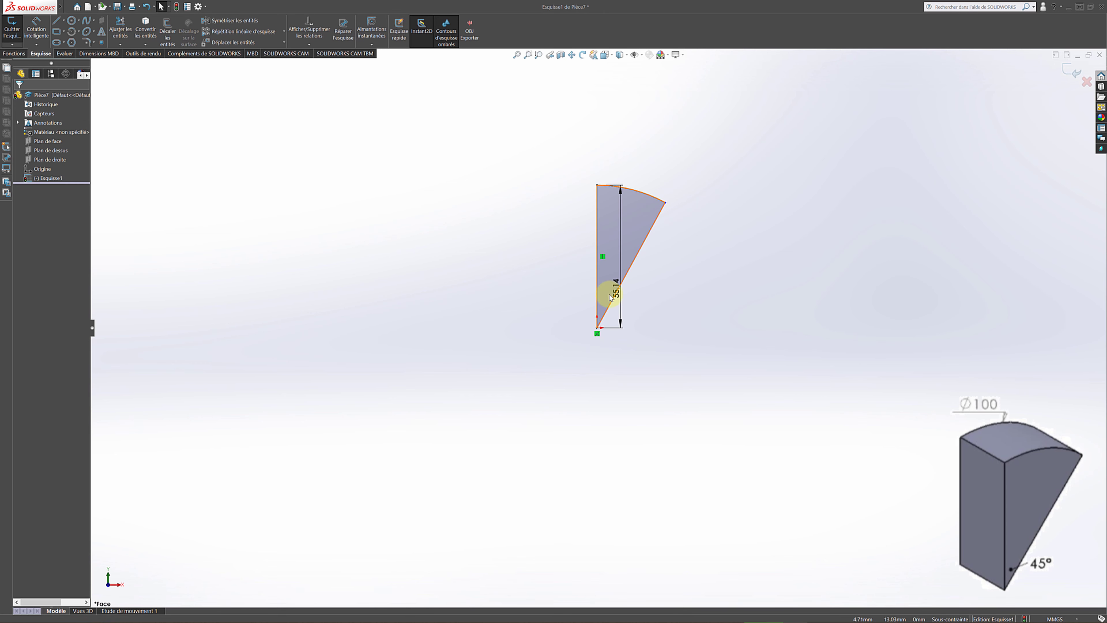
{"action": "right_click", "coordinate": [619, 295]}
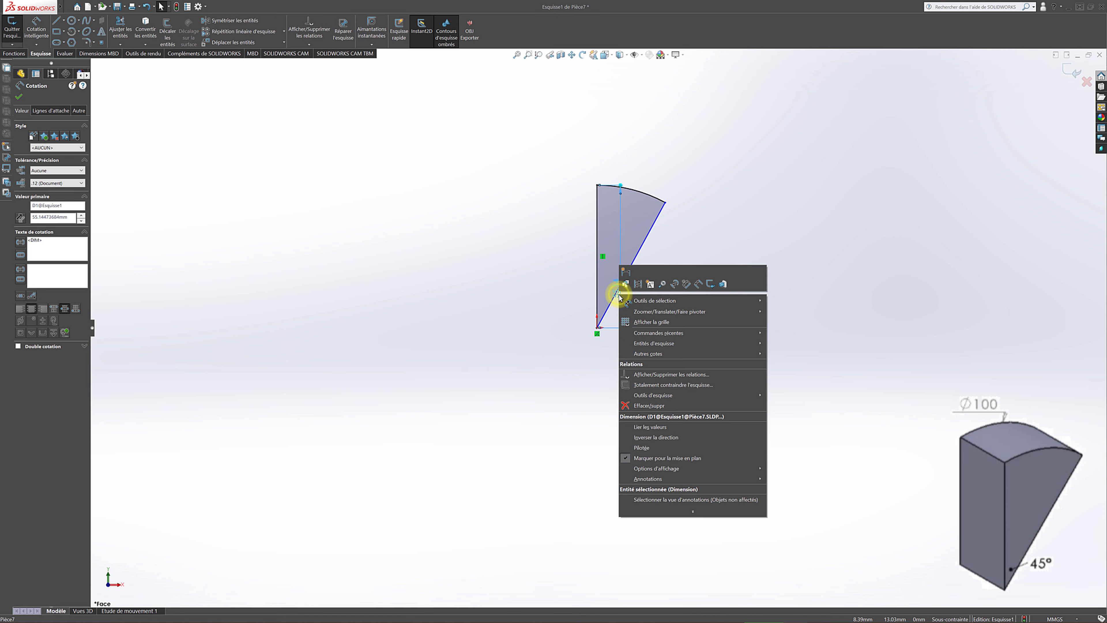
{"action": "left_click", "coordinate": [633, 408]}
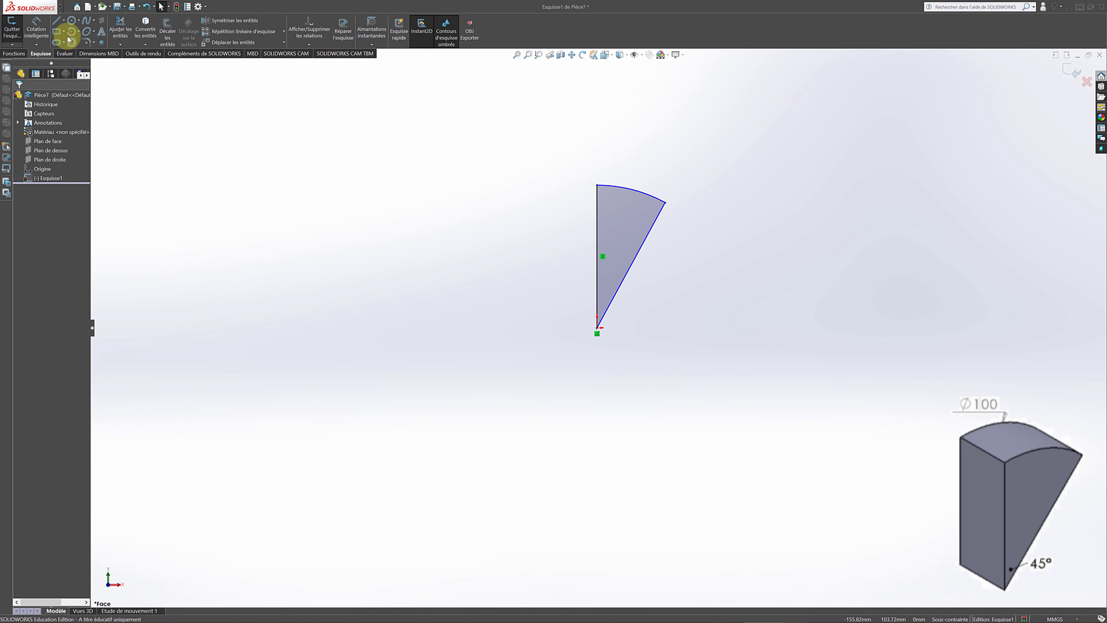
Step: Dimension the angle between the sector's vertical and slanted lines to 45°, placing the dimension above the arc
{"action": "left_click", "coordinate": [34, 29]}
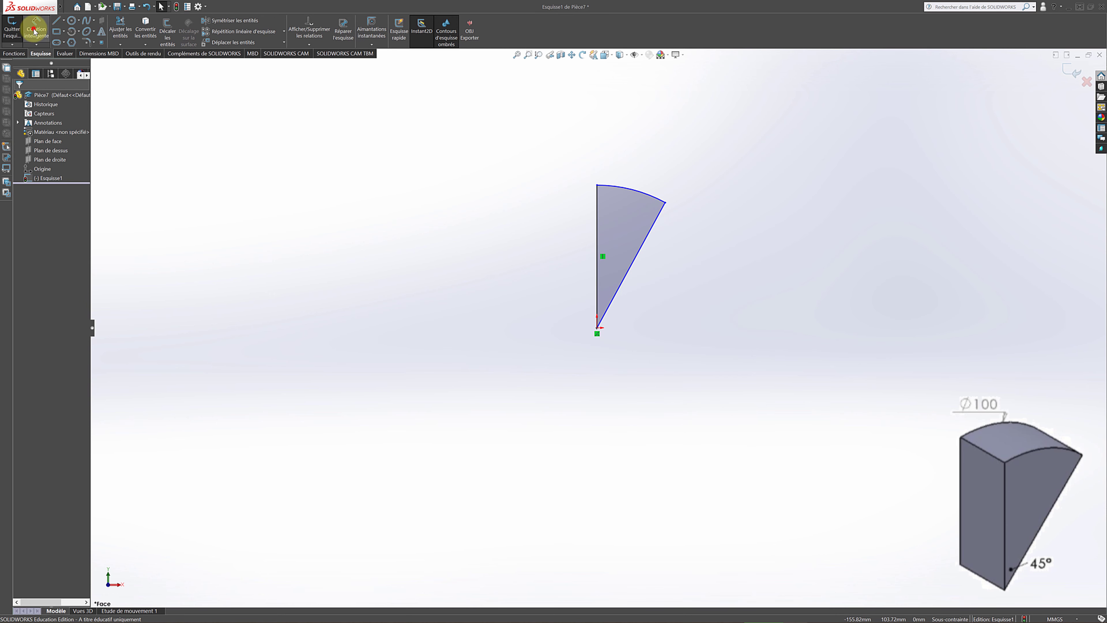
{"action": "left_click", "coordinate": [597, 241]}
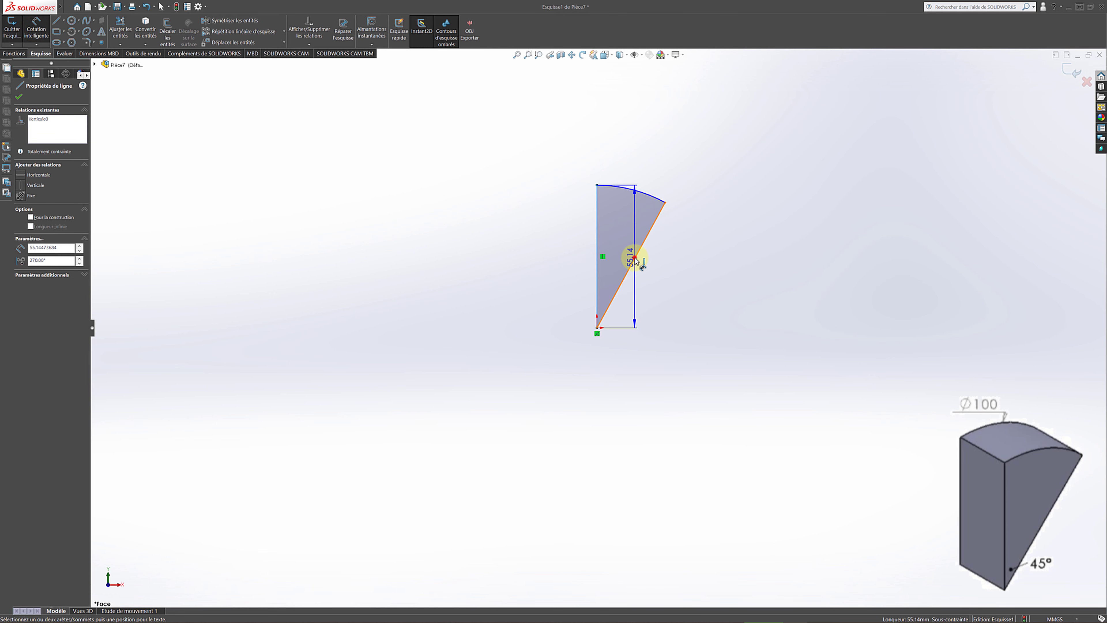
{"action": "left_click", "coordinate": [635, 258]}
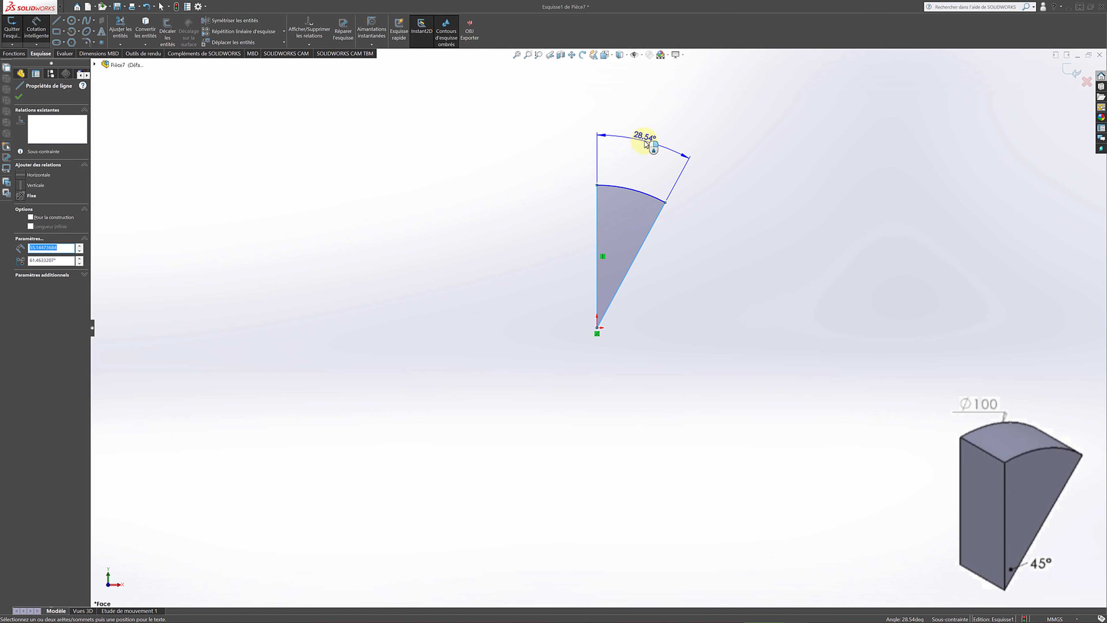
{"action": "left_click", "coordinate": [646, 139]}
{"action": "type", "text": "45"}
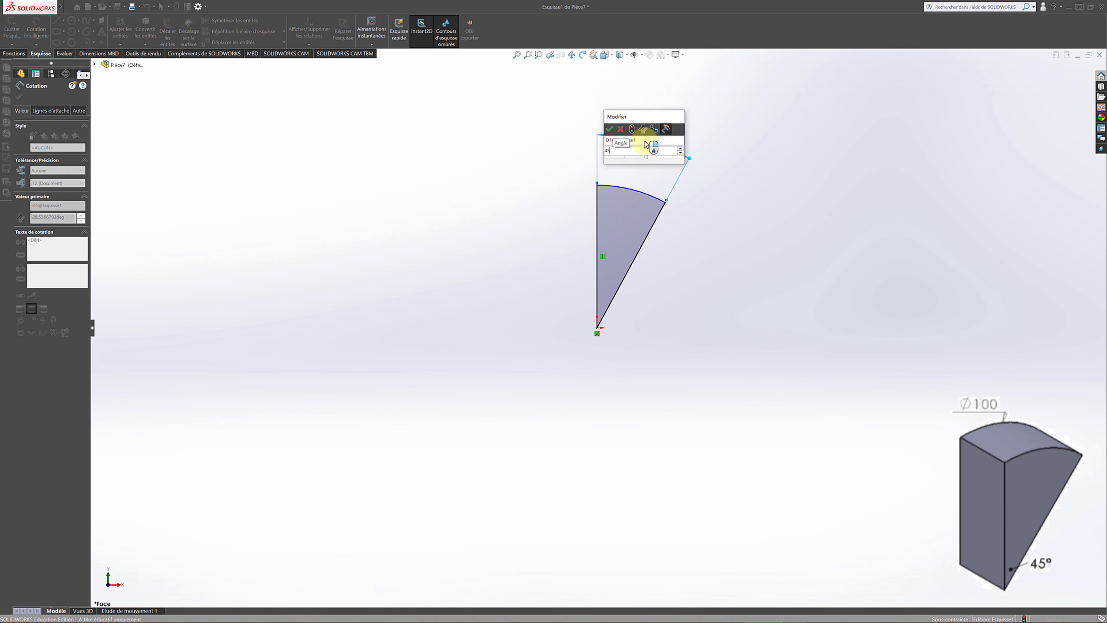
{"action": "key", "text": "Return"}
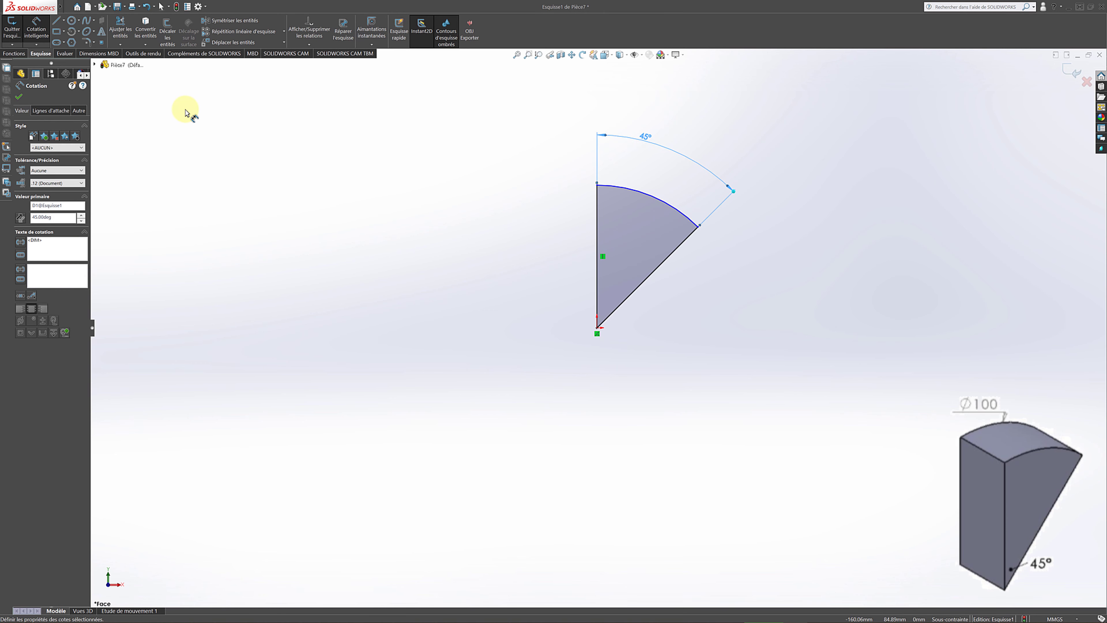
Step: Dimension the sector's arc to a 50 mm radius, placing the dimension outside the arc
{"action": "left_click", "coordinate": [628, 189]}
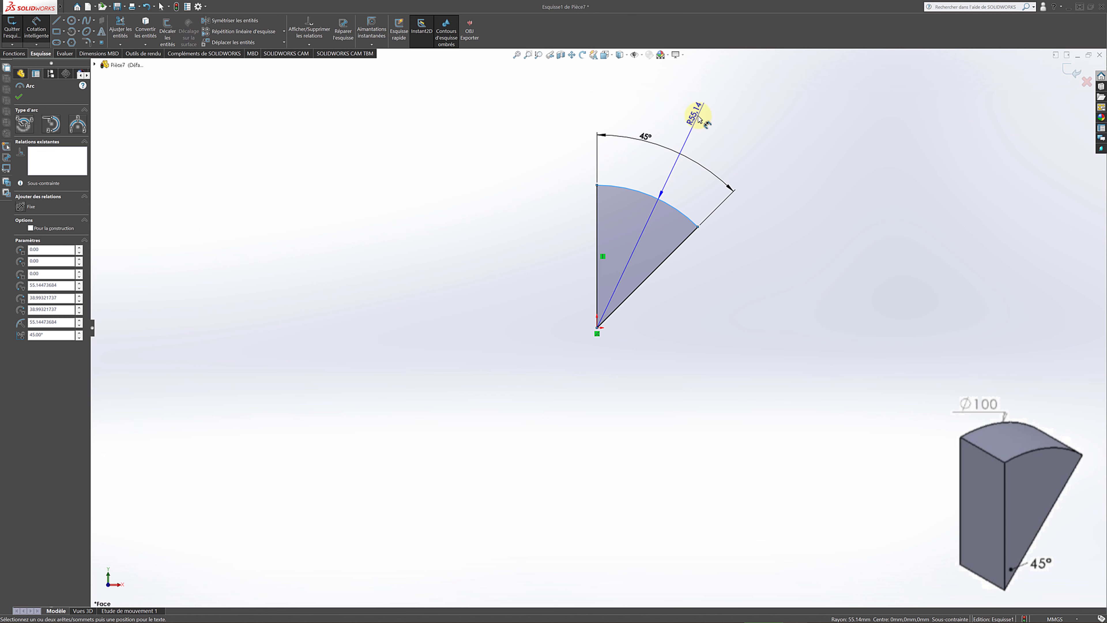
{"action": "left_click", "coordinate": [700, 124]}
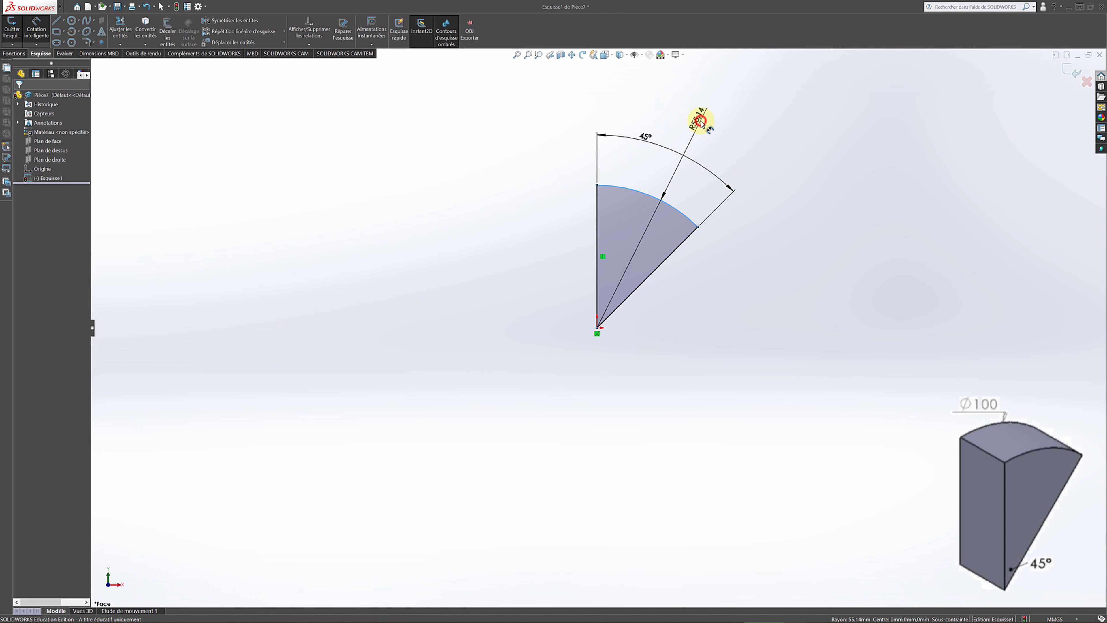
{"action": "type", "text": "50"}
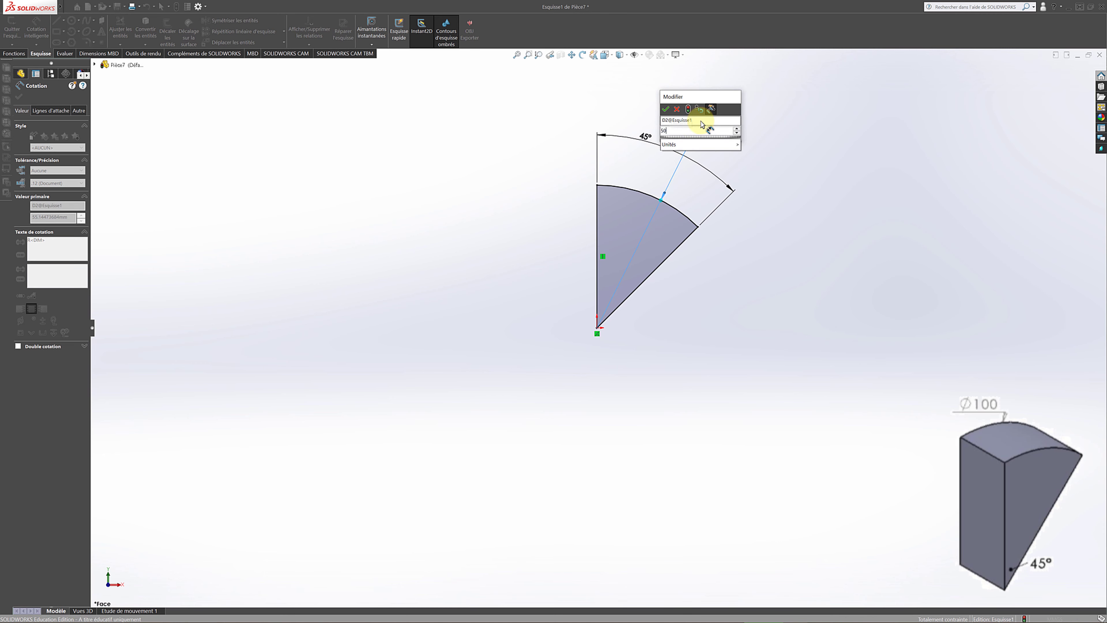
{"action": "key", "text": "Return"}
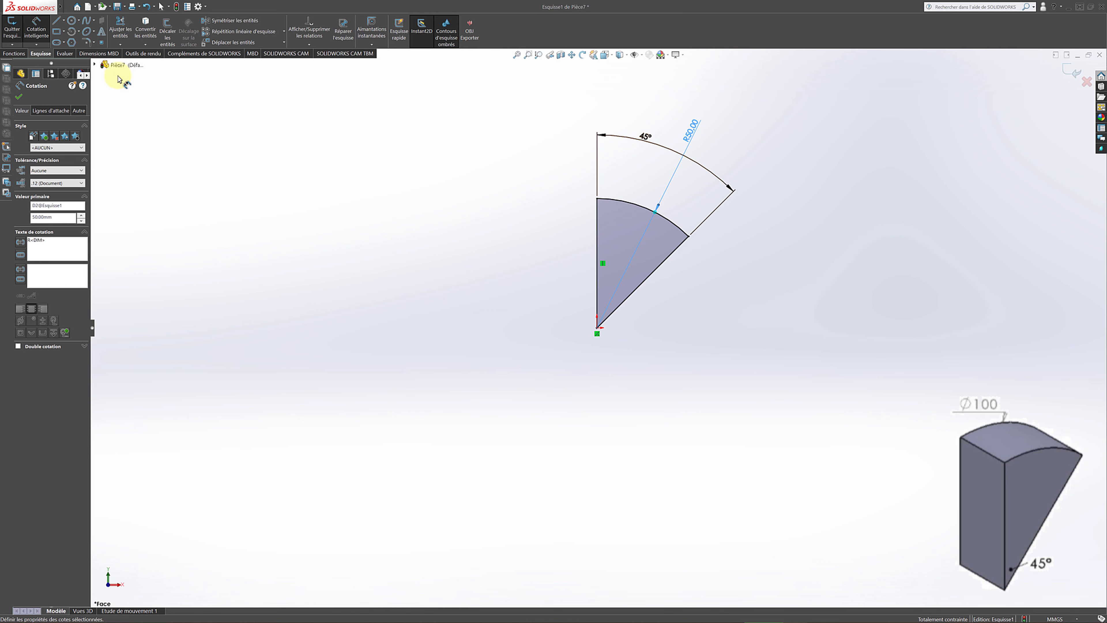
{"action": "left_click", "coordinate": [19, 97]}
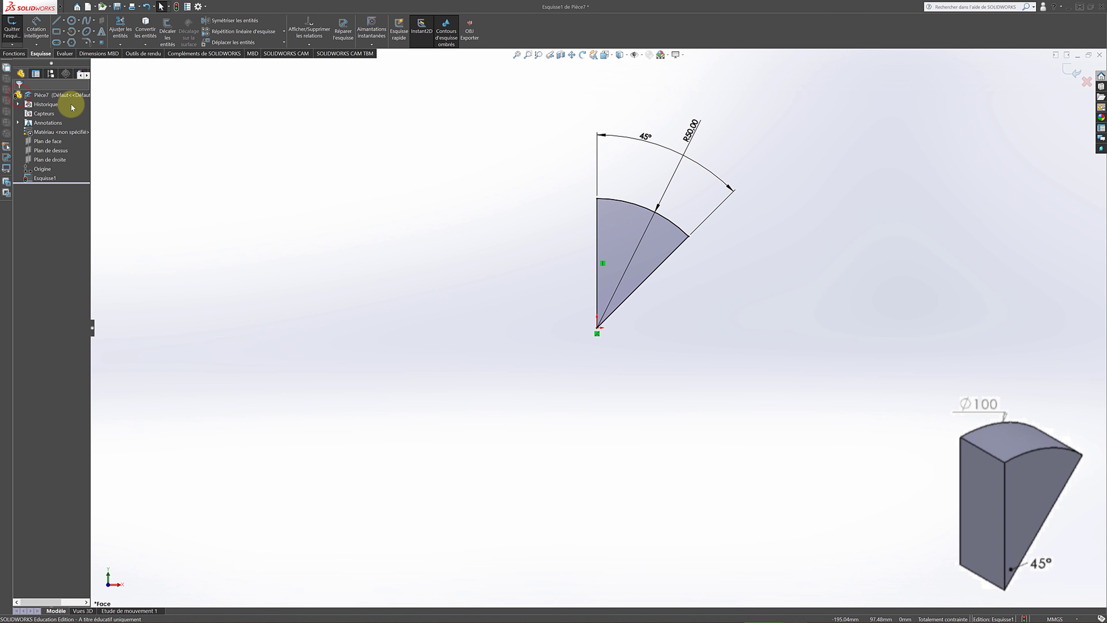
Step: Exit the sector sketch and extrude it as a boss with a blind depth of 30 mm
{"action": "left_click", "coordinate": [12, 28]}
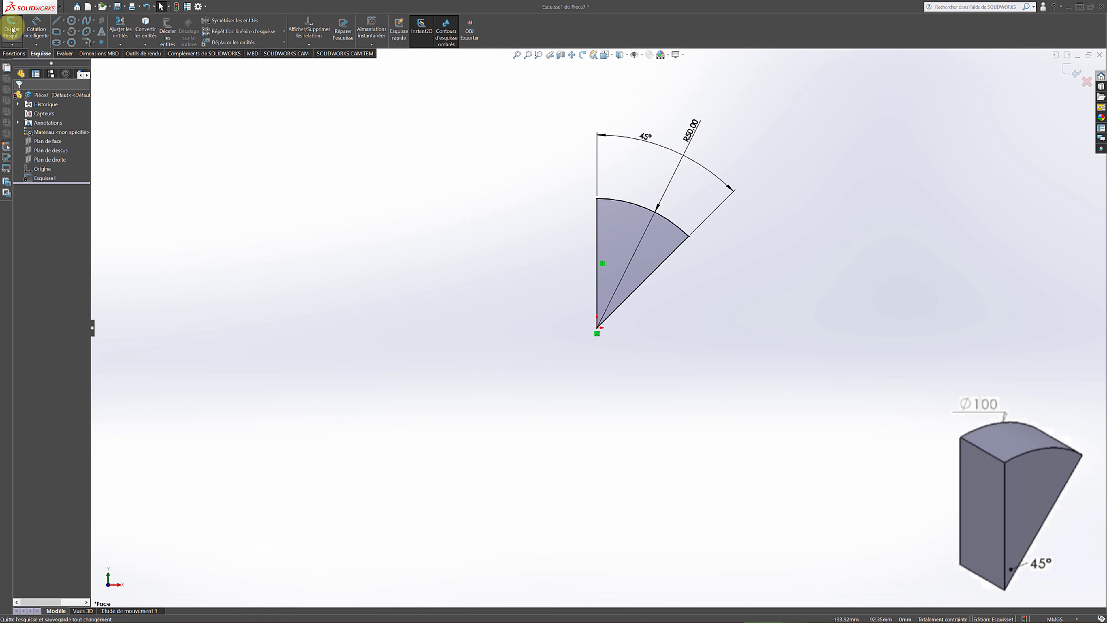
{"action": "left_click", "coordinate": [12, 53]}
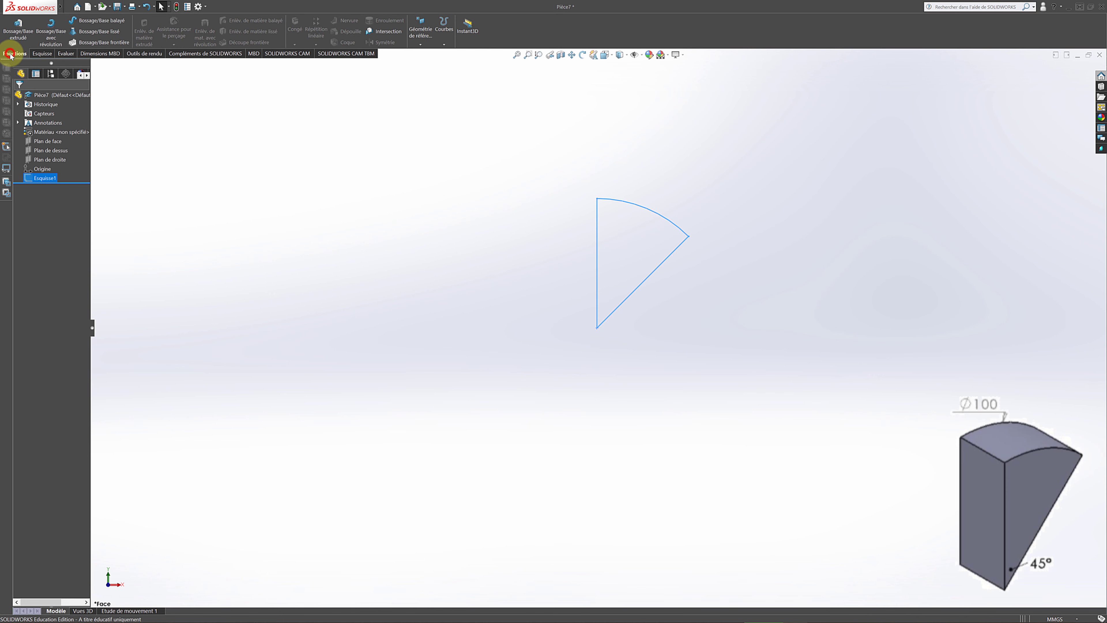
{"action": "left_click", "coordinate": [17, 35]}
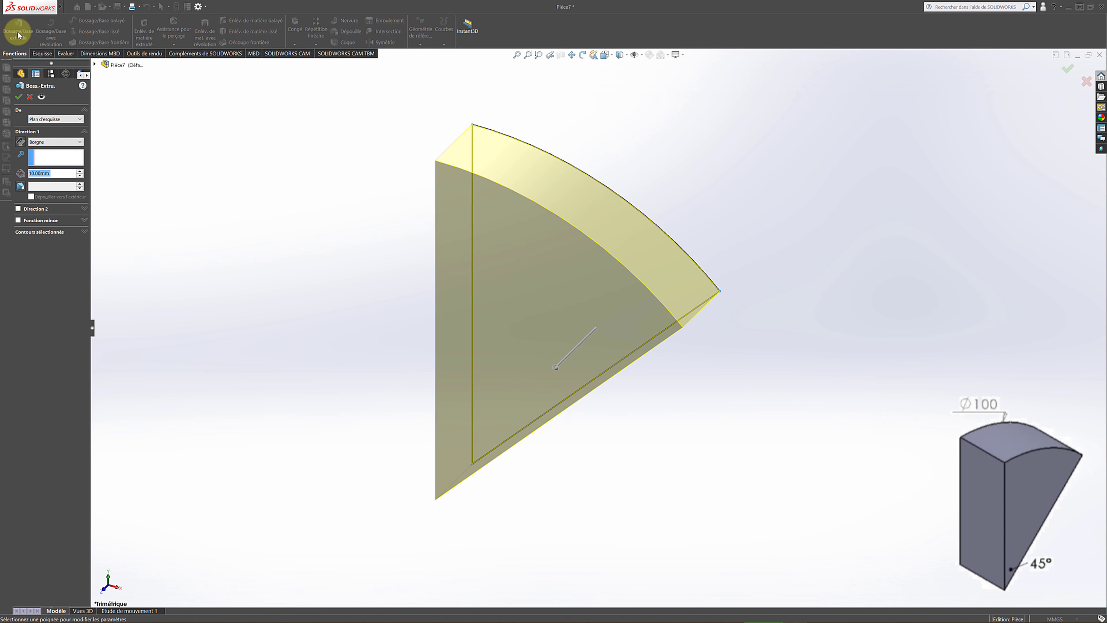
{"action": "type", "text": "30"}
{"action": "key", "text": "Return"}
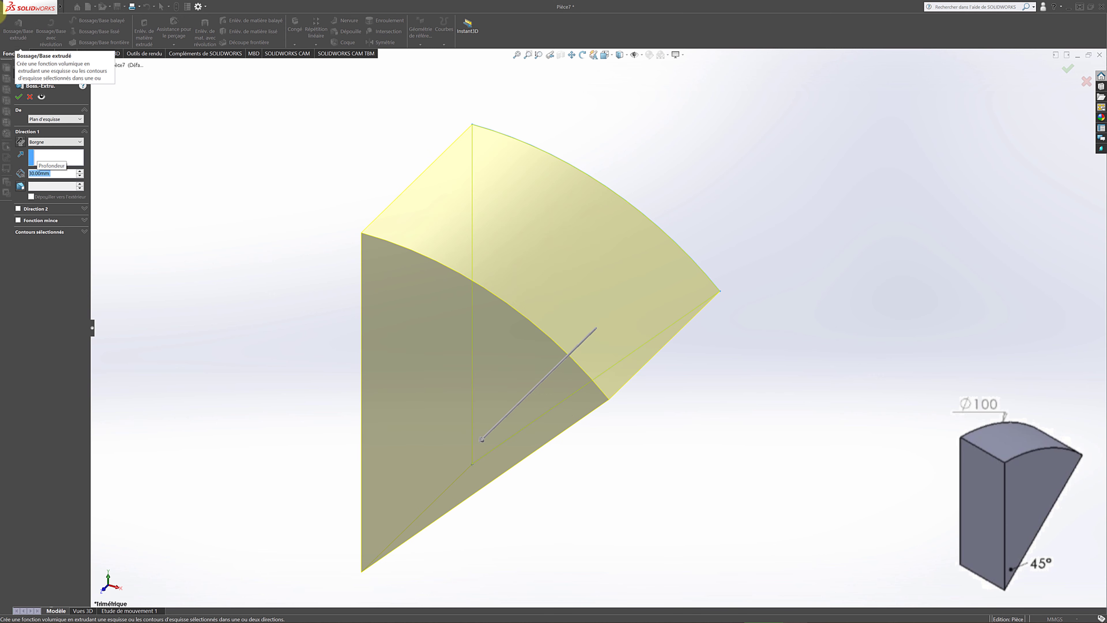
{"action": "left_click", "coordinate": [19, 96]}
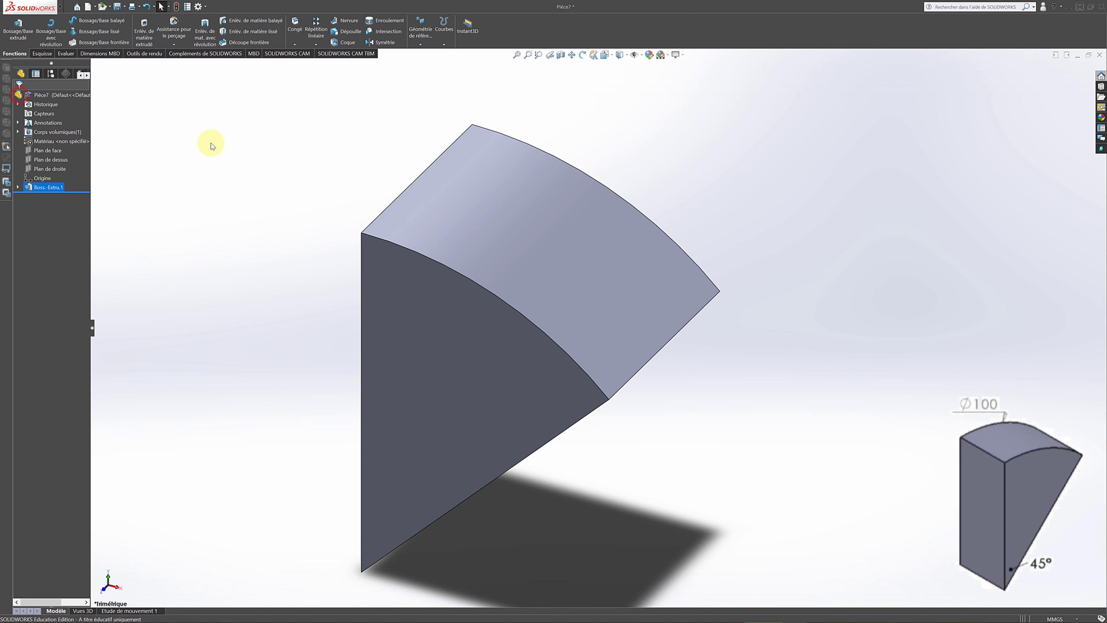
{"action": "left_click", "coordinate": [514, 55]}
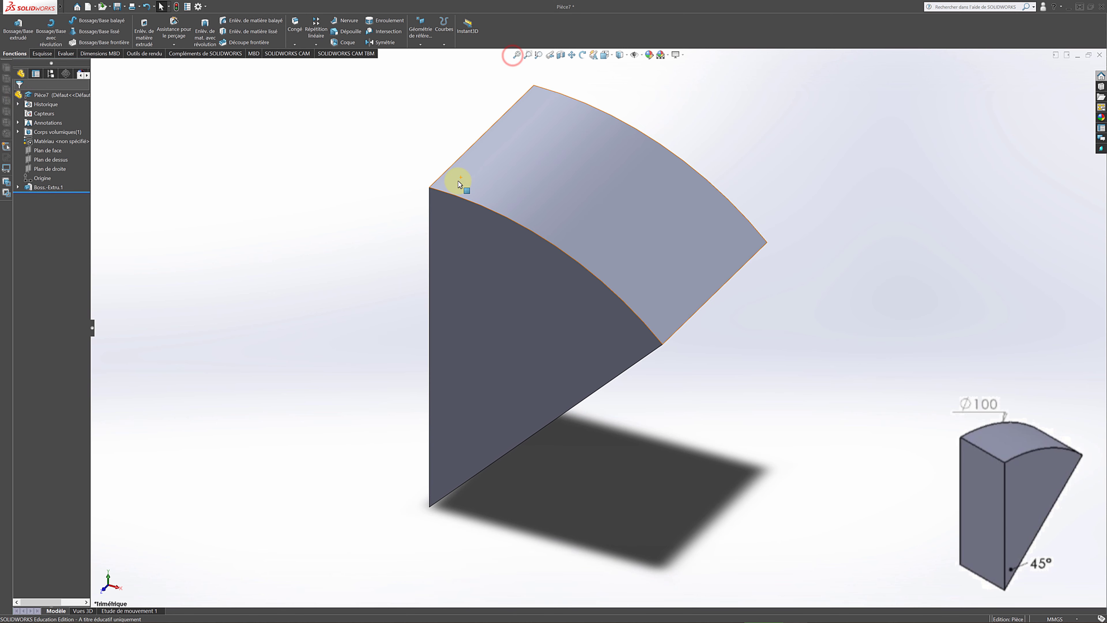
{"action": "left_click", "coordinate": [582, 55]}
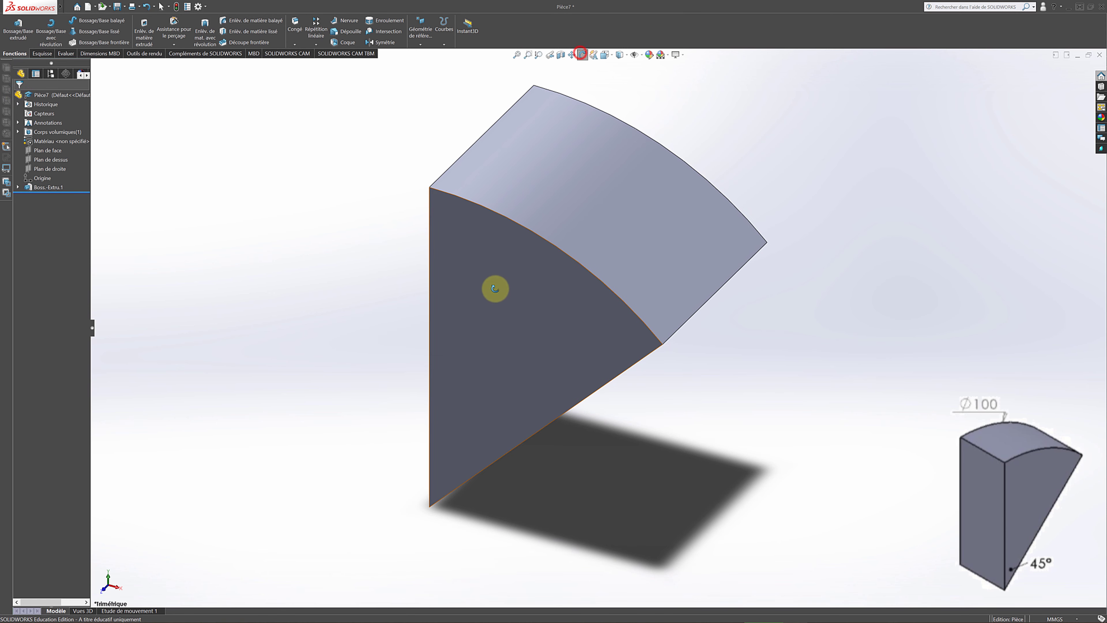
{"action": "left_click_drag", "start_coordinate": [511, 280], "coordinate": [562, 208]}
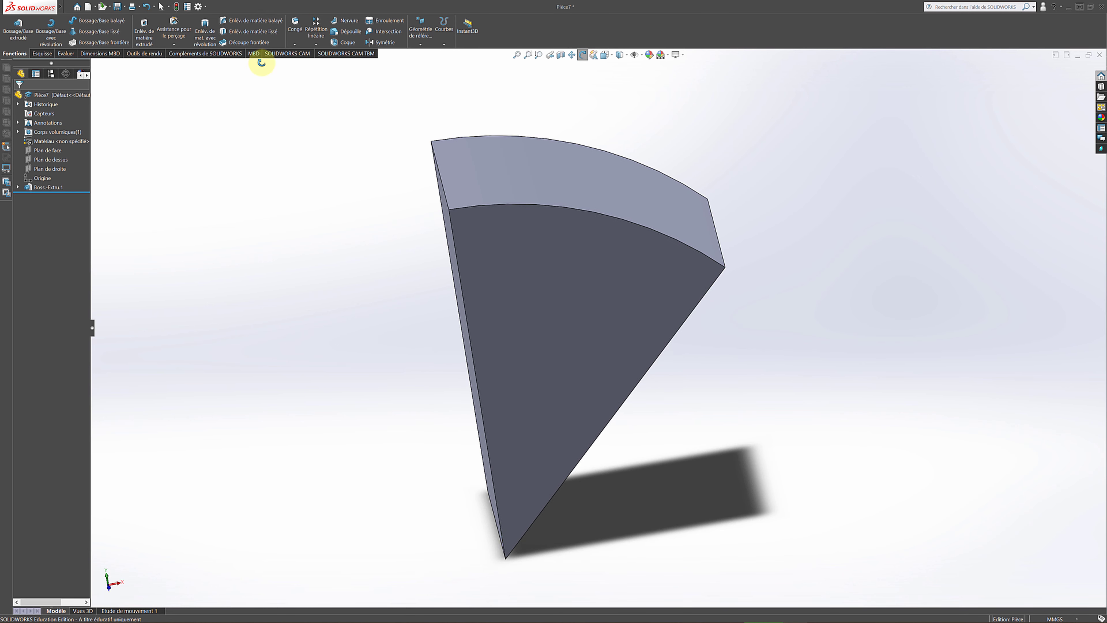
{"action": "left_click", "coordinate": [586, 53]}
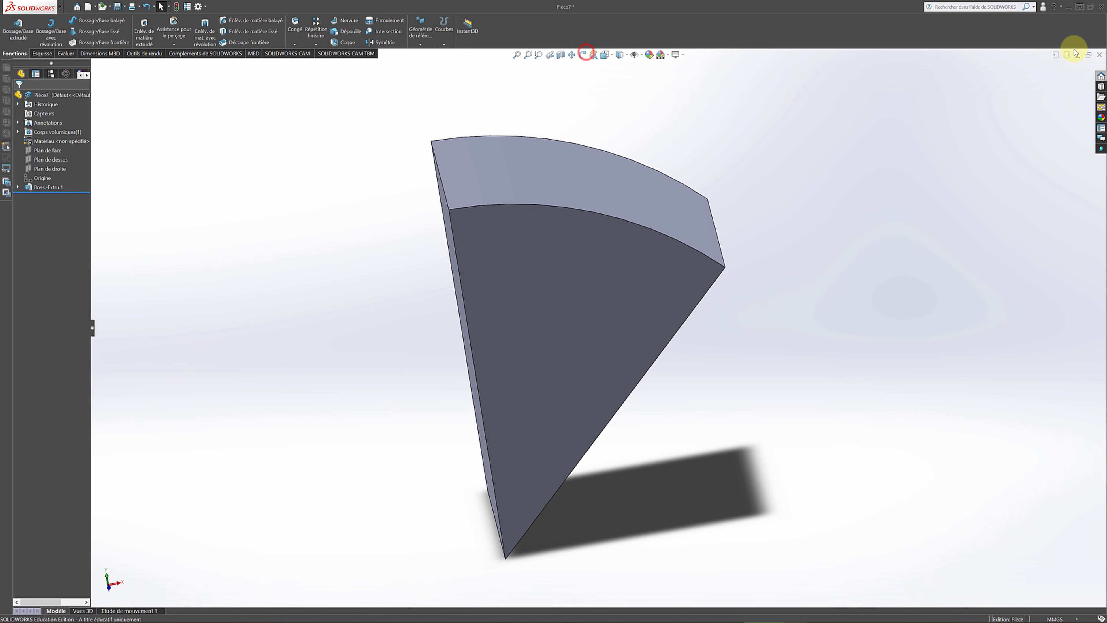
Step: Close the sector part without saving it and create a new part document
{"action": "left_click", "coordinate": [1100, 57]}
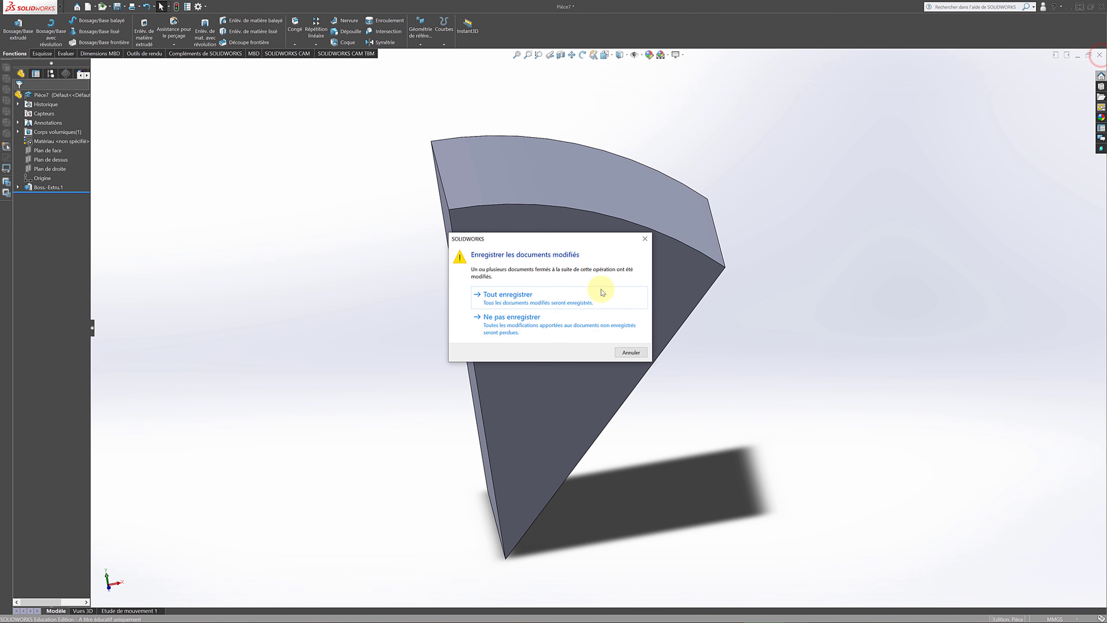
{"action": "left_click", "coordinate": [538, 327]}
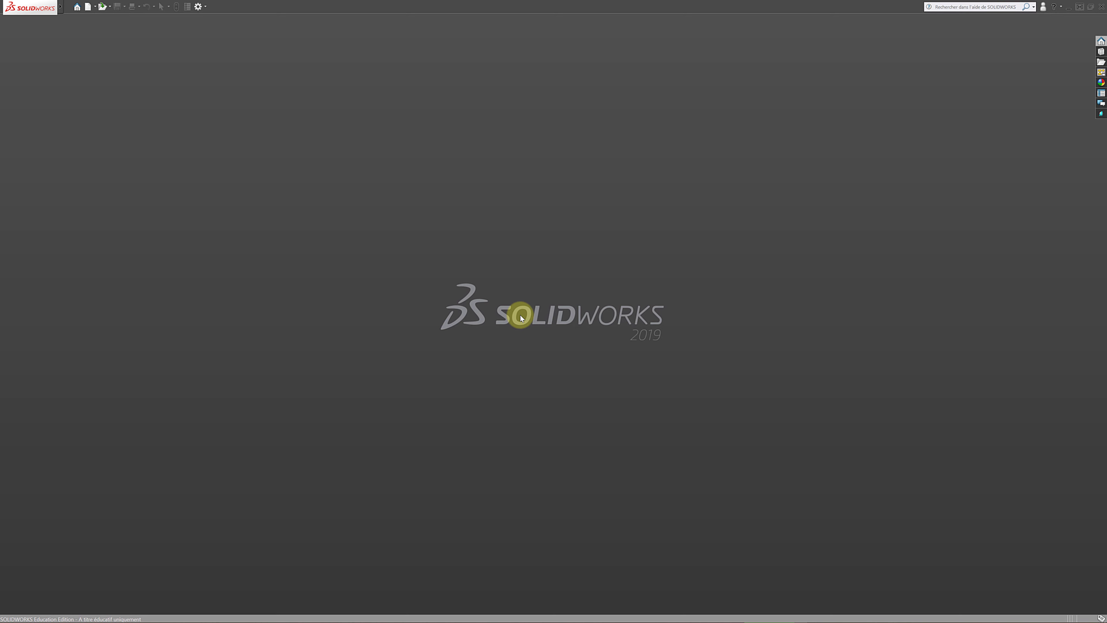
{"action": "left_click", "coordinate": [88, 7]}
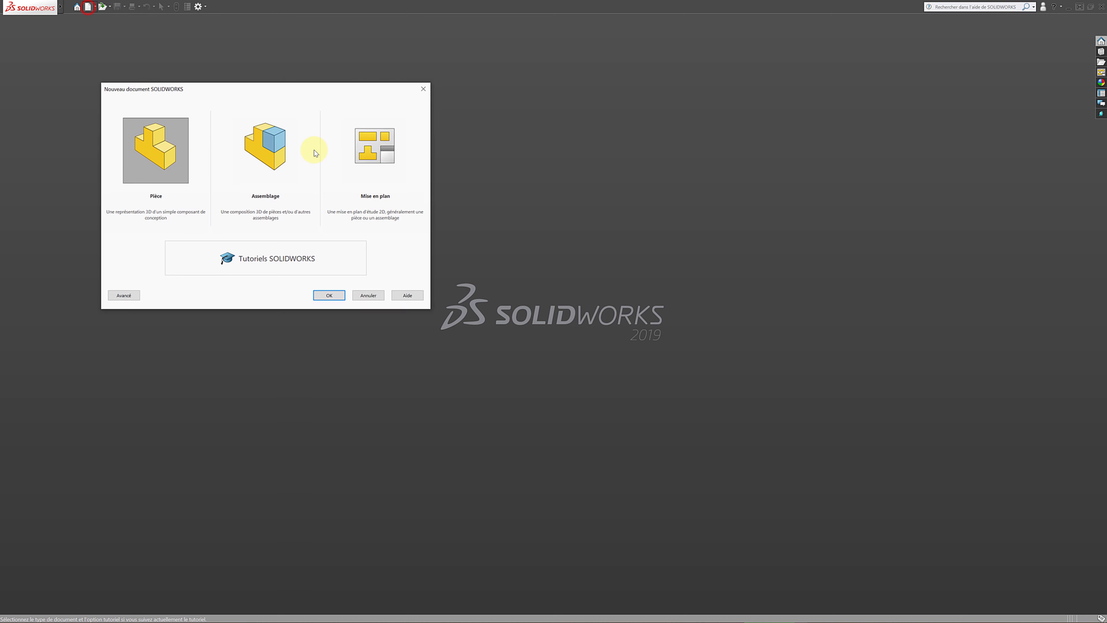
{"action": "left_click", "coordinate": [324, 295]}
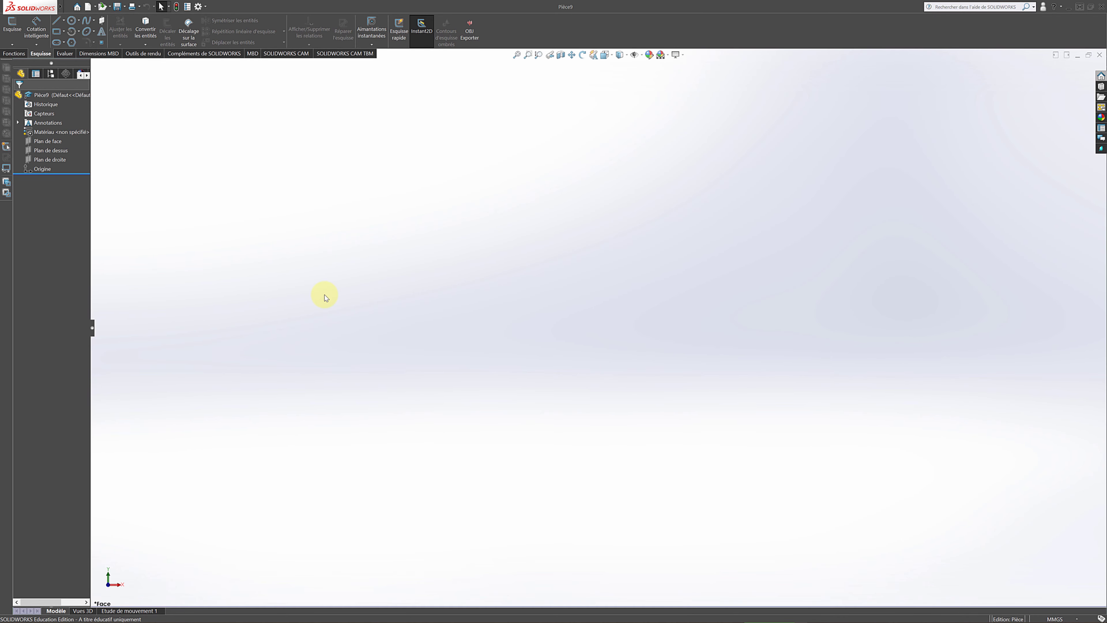
Step: Start a sketch on the top plane (Plan de dessus) of the new part
{"action": "left_click", "coordinate": [12, 24]}
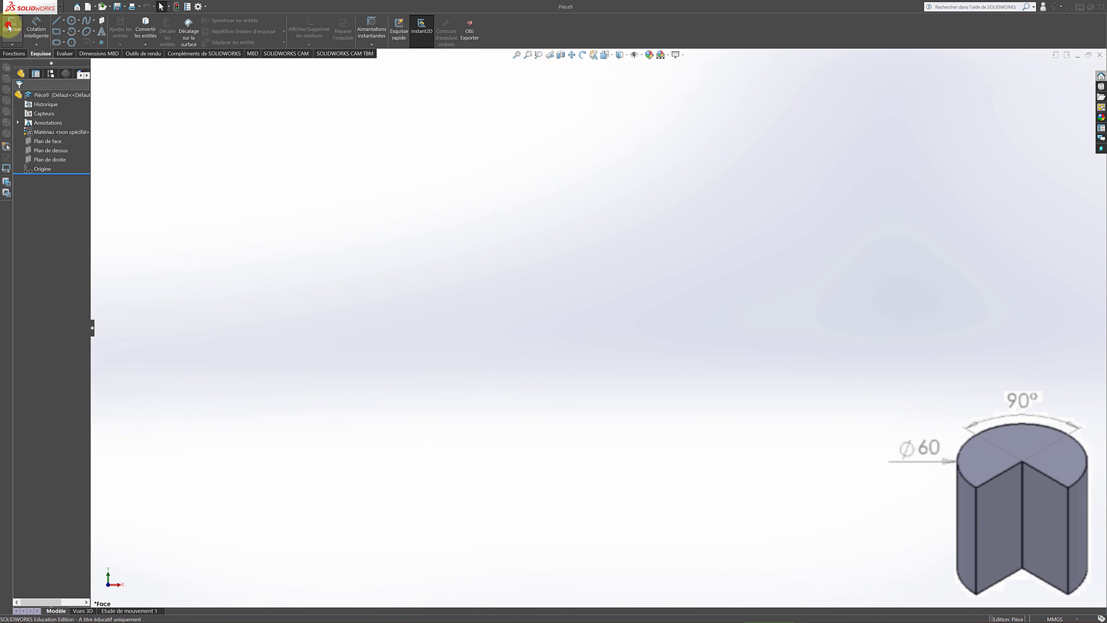
{"action": "left_click", "coordinate": [583, 54]}
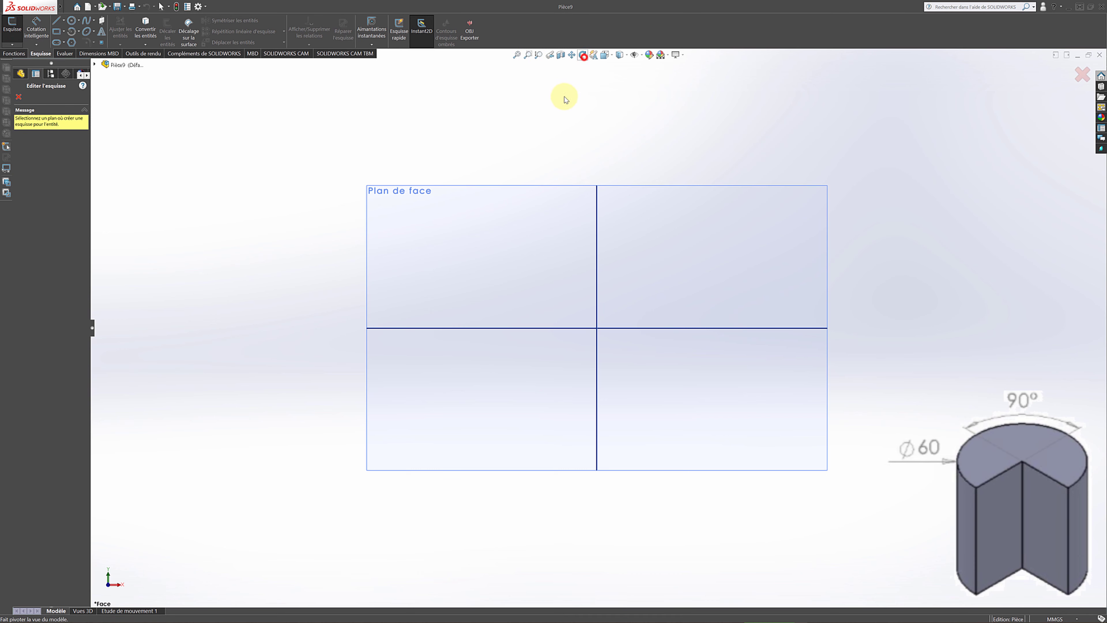
{"action": "left_click_drag", "start_coordinate": [551, 118], "coordinate": [575, 71]}
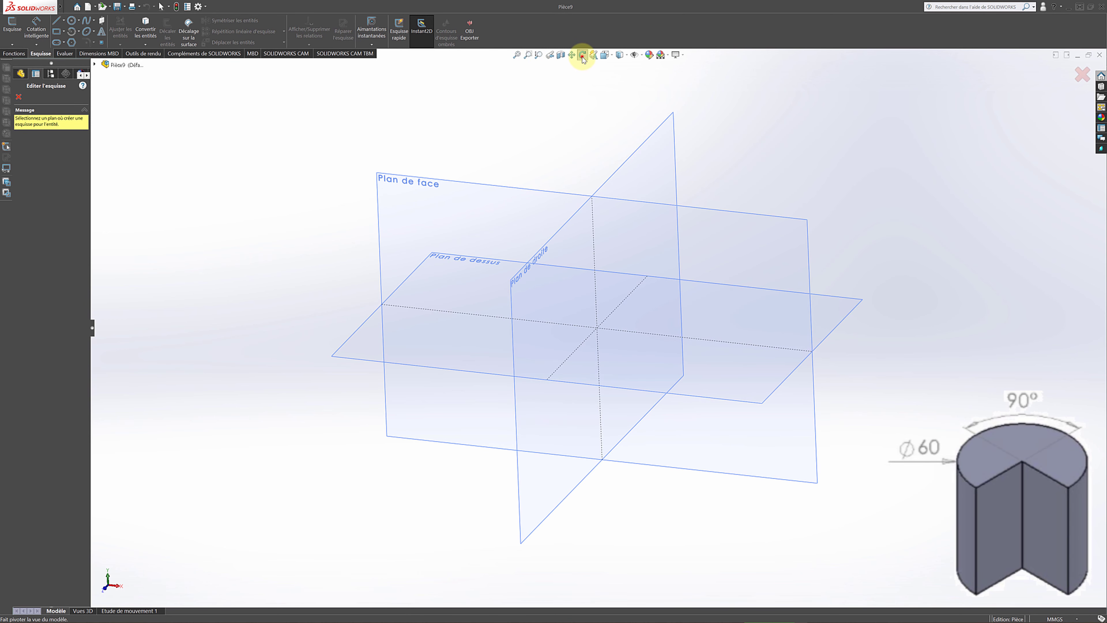
{"action": "left_click", "coordinate": [583, 56]}
{"action": "left_click", "coordinate": [367, 334]}
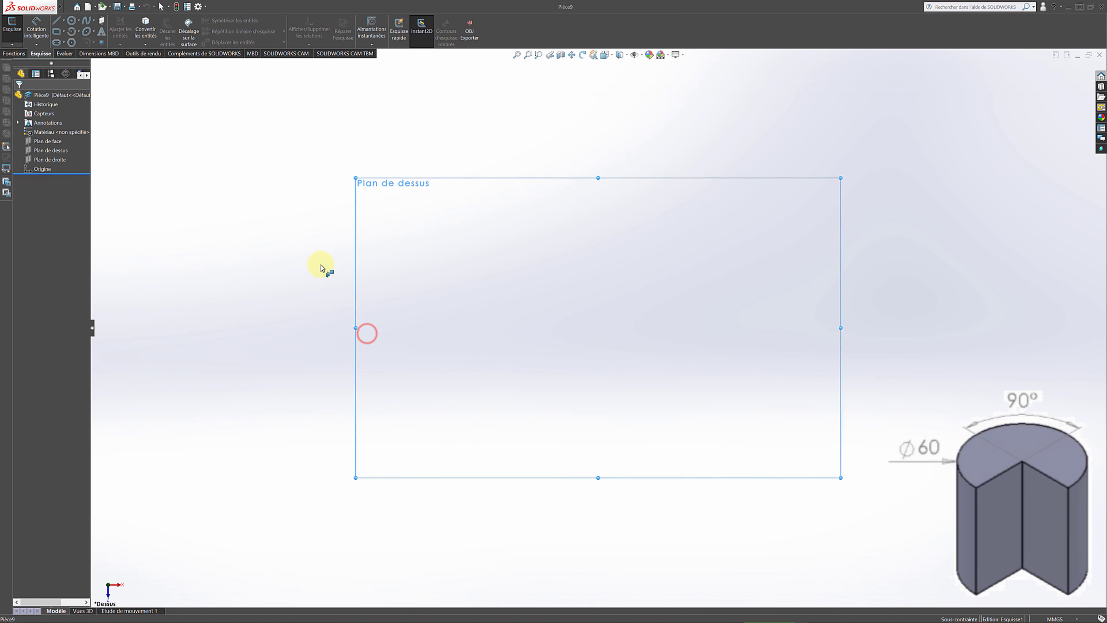
Step: Draw a circle of about 40 mm diameter centered on the origin
{"action": "left_click", "coordinate": [72, 21]}
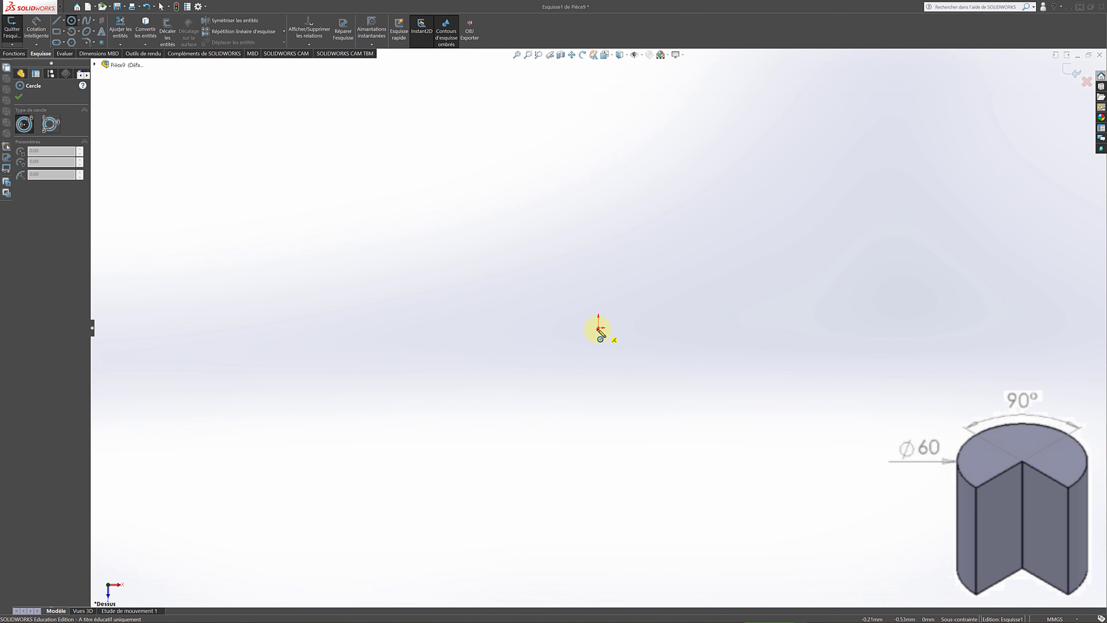
{"action": "left_click", "coordinate": [598, 328]}
{"action": "left_click", "coordinate": [652, 329]}
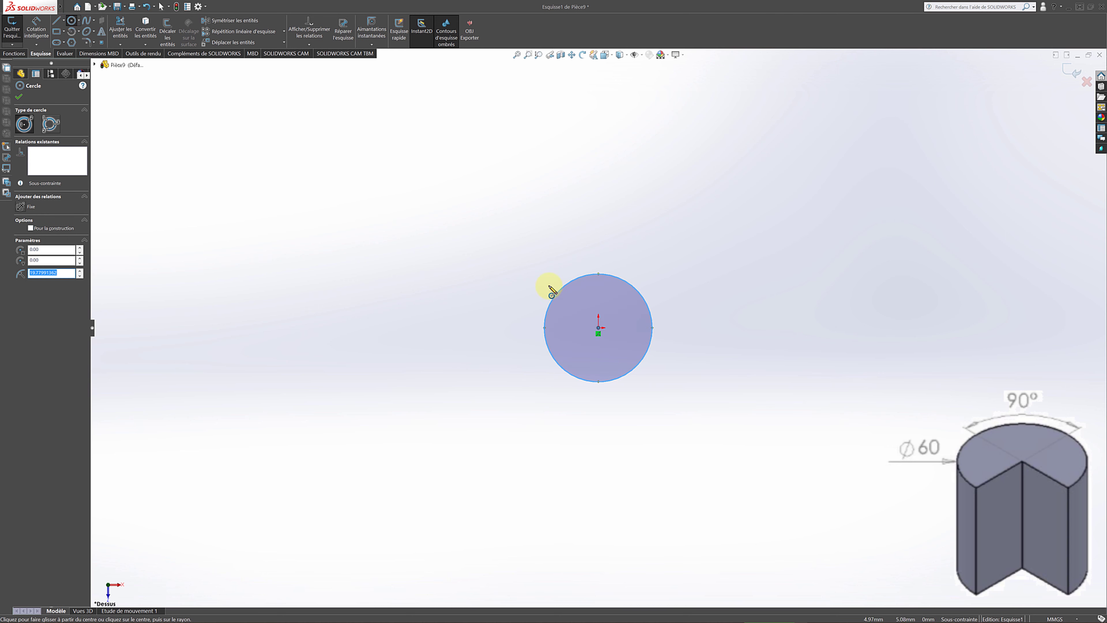
Step: Dimension the circle to a 60 mm diameter, placing the dimension above it
{"action": "left_click", "coordinate": [35, 27]}
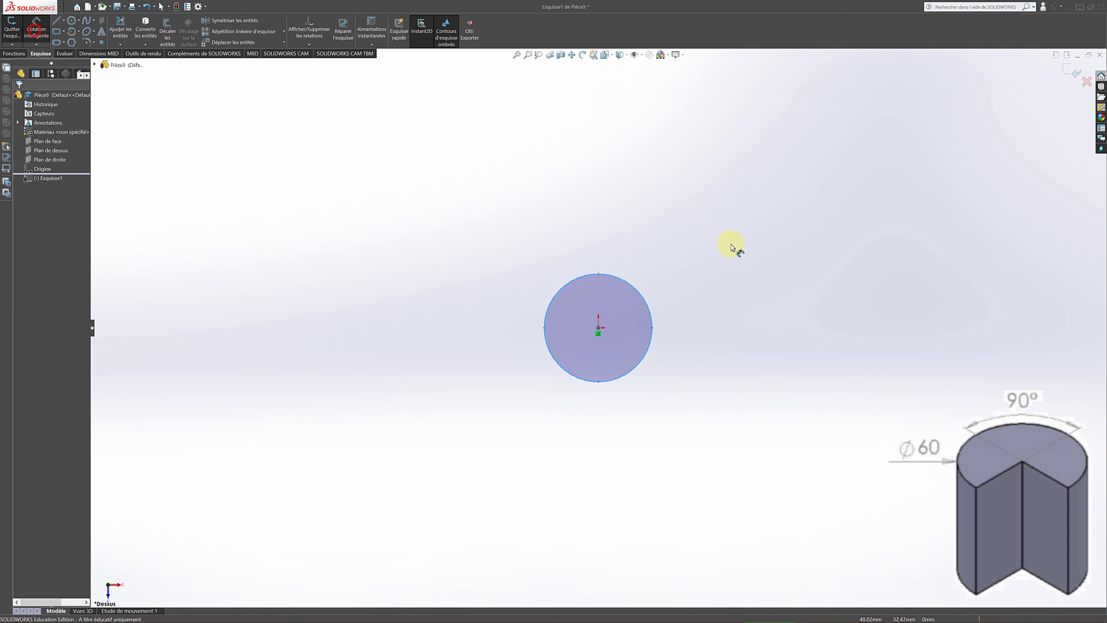
{"action": "left_click", "coordinate": [596, 275]}
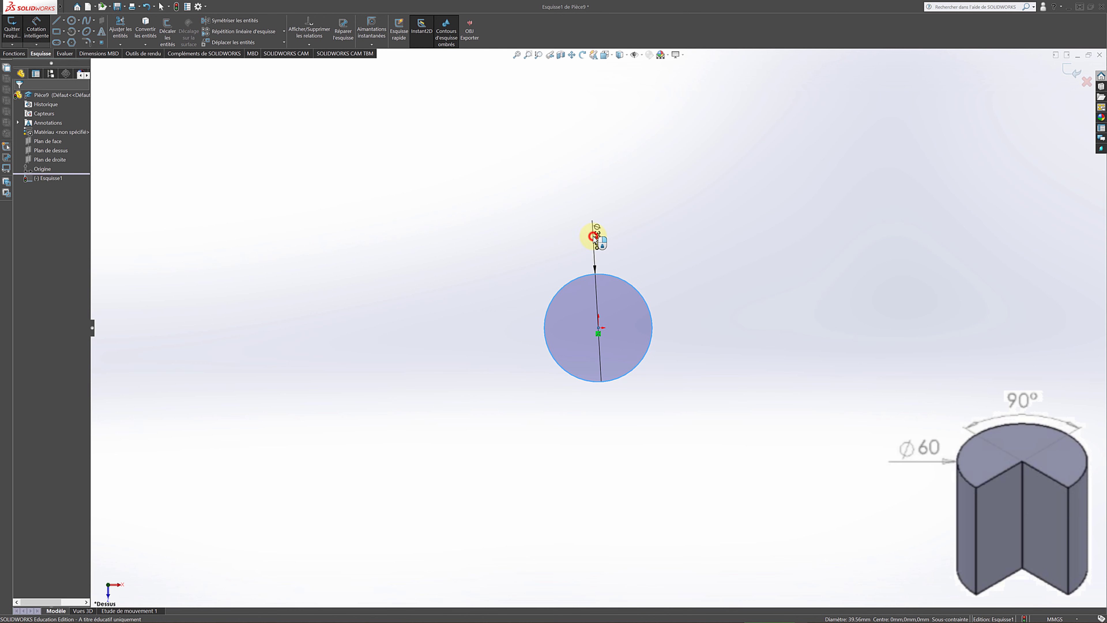
{"action": "left_click", "coordinate": [595, 237]}
{"action": "type", "text": "60"}
{"action": "key", "text": "Return"}
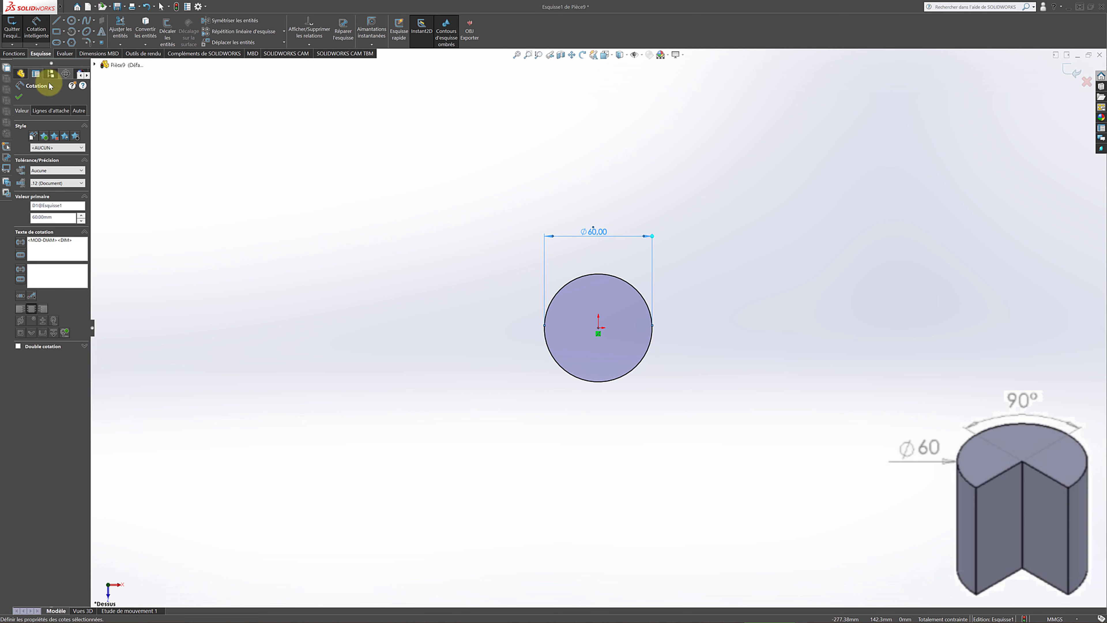
{"action": "left_click", "coordinate": [18, 98]}
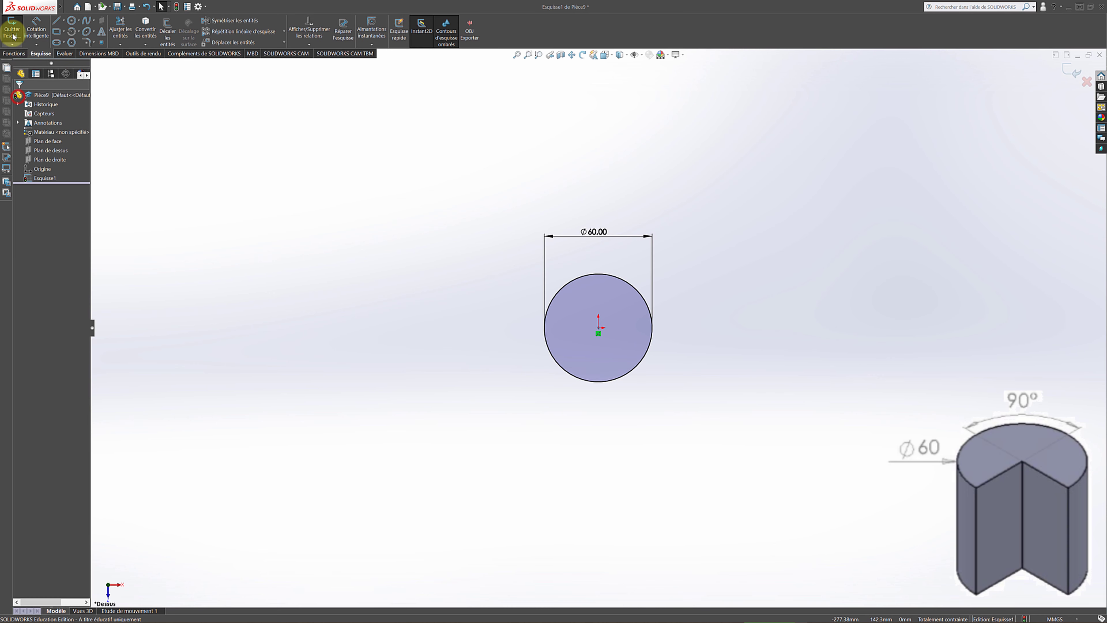
Step: Exit the circle sketch and extrude it upward as a boss with a blind depth of 100 mm
{"action": "left_click", "coordinate": [12, 27]}
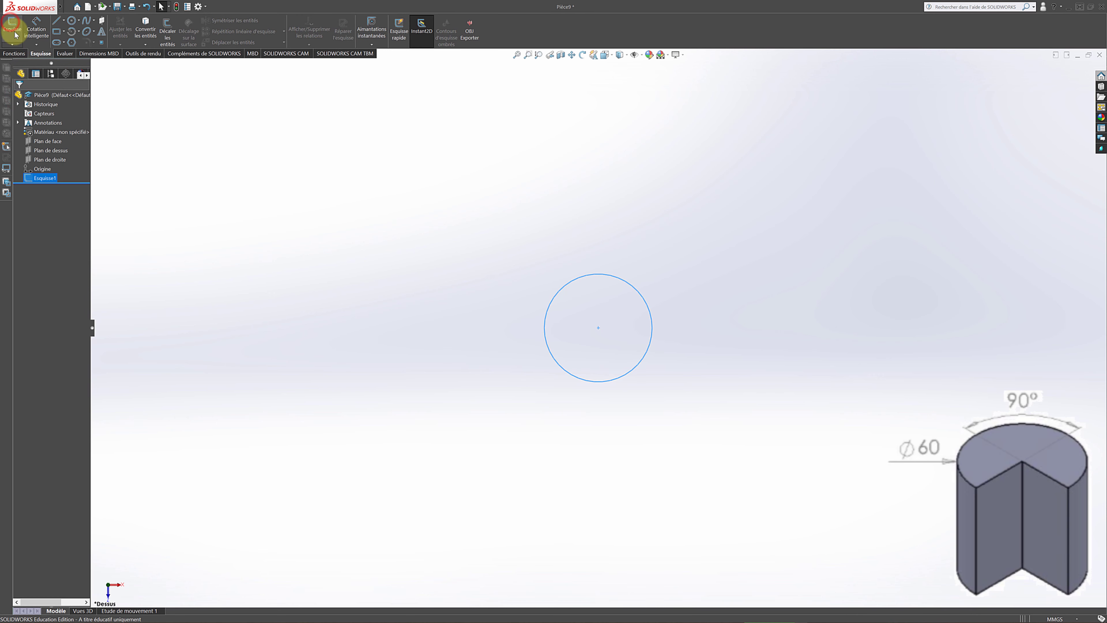
{"action": "left_click", "coordinate": [15, 54]}
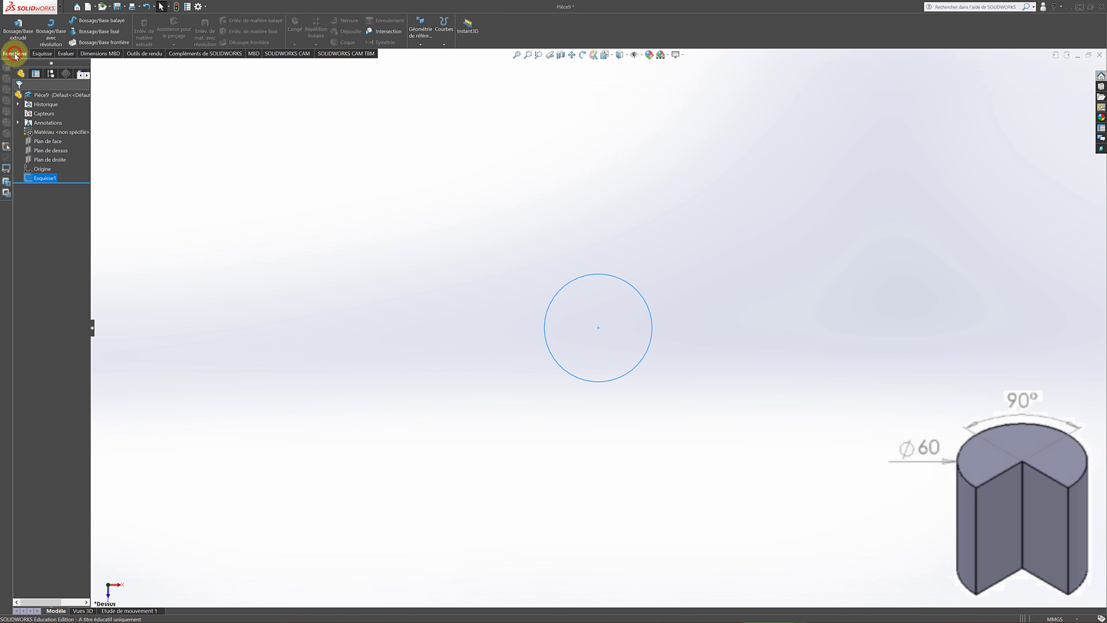
{"action": "left_click", "coordinate": [18, 29]}
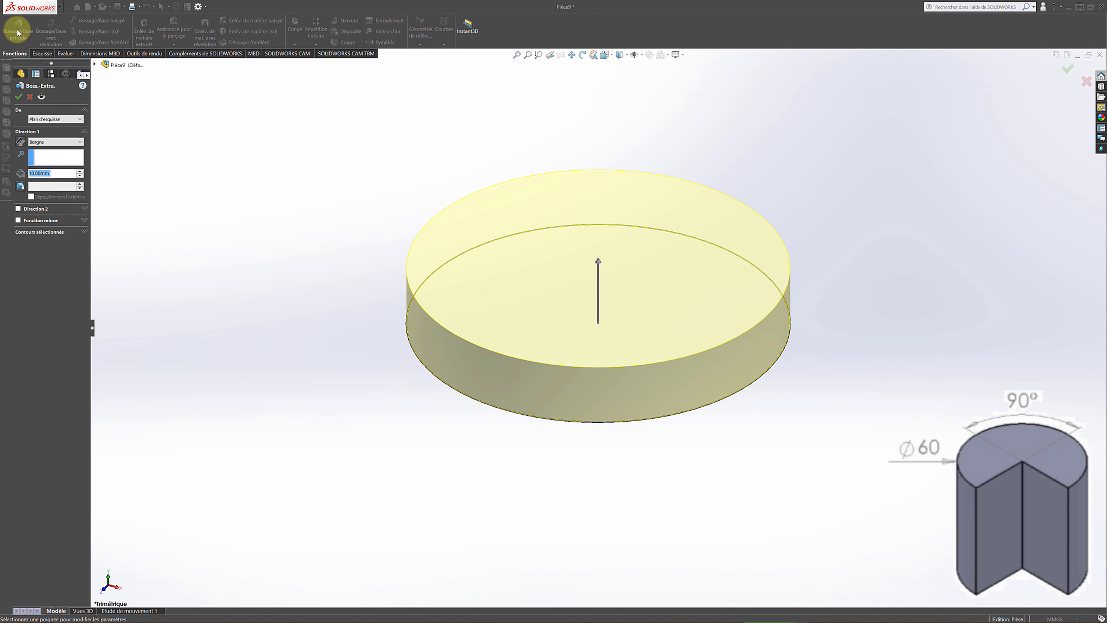
{"action": "type", "text": "100"}
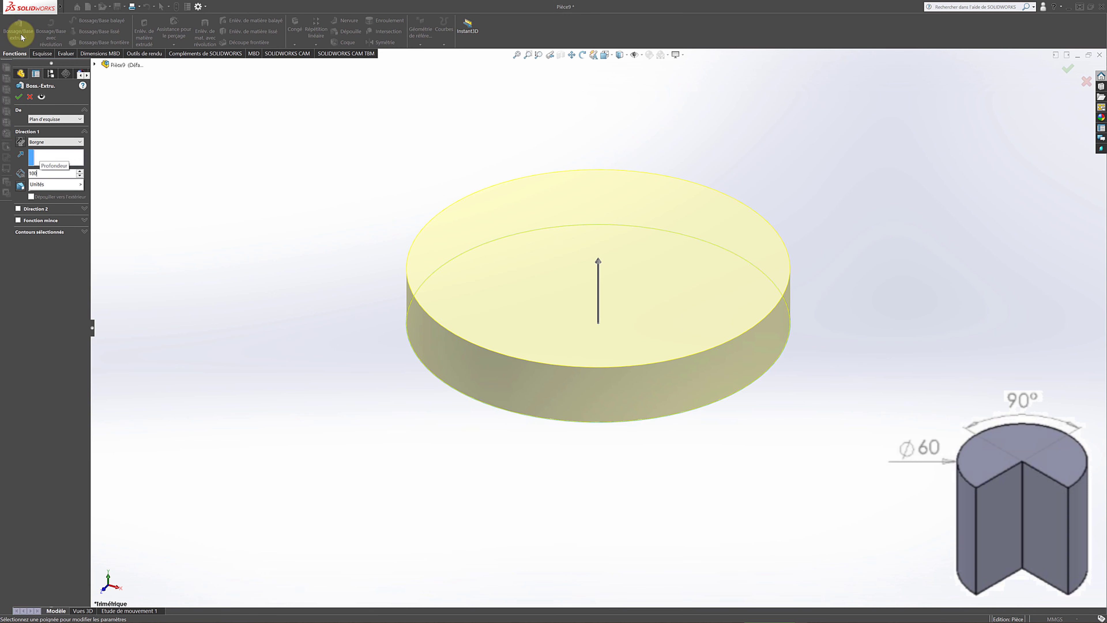
{"action": "key", "text": "Return"}
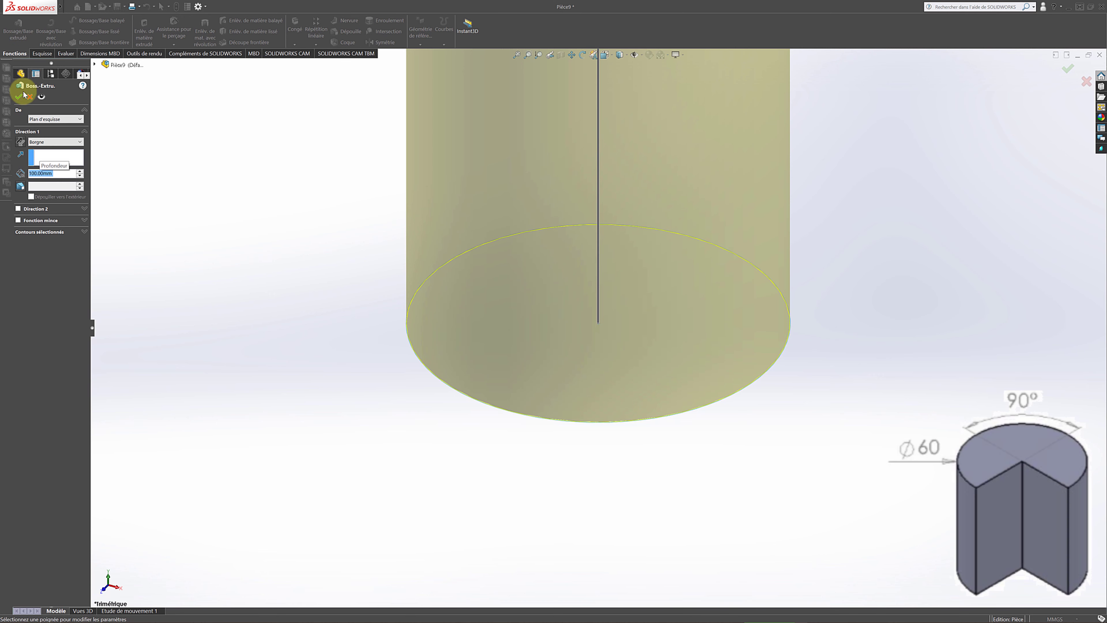
{"action": "key", "text": "Return"}
{"action": "key", "text": "f"}
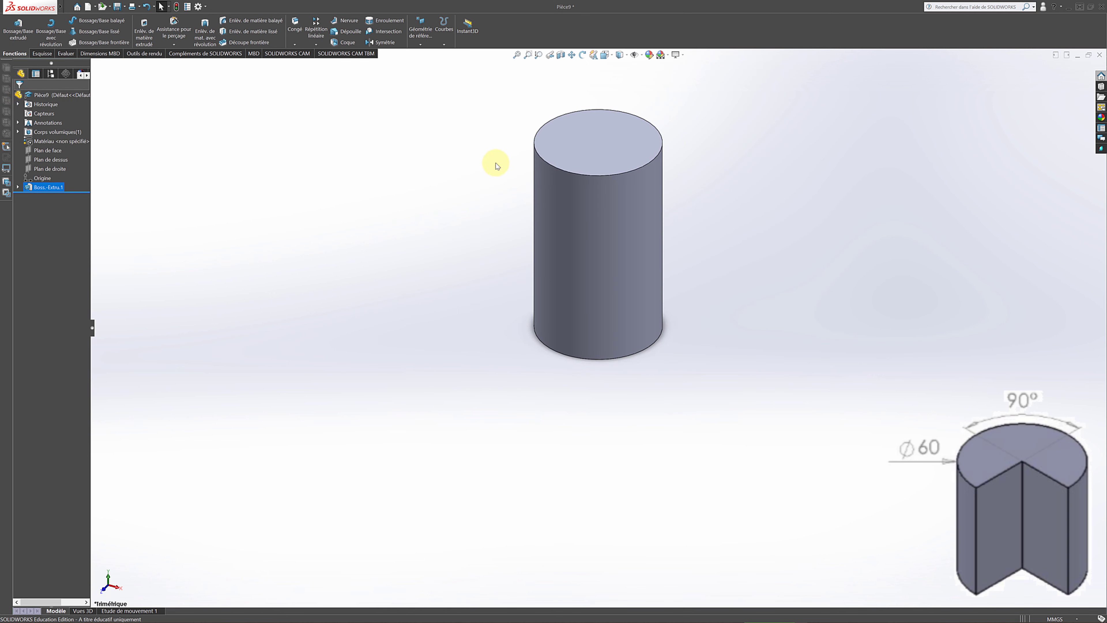
{"action": "left_click", "coordinate": [582, 54]}
{"action": "left_click_drag", "start_coordinate": [543, 126], "coordinate": [536, 151]}
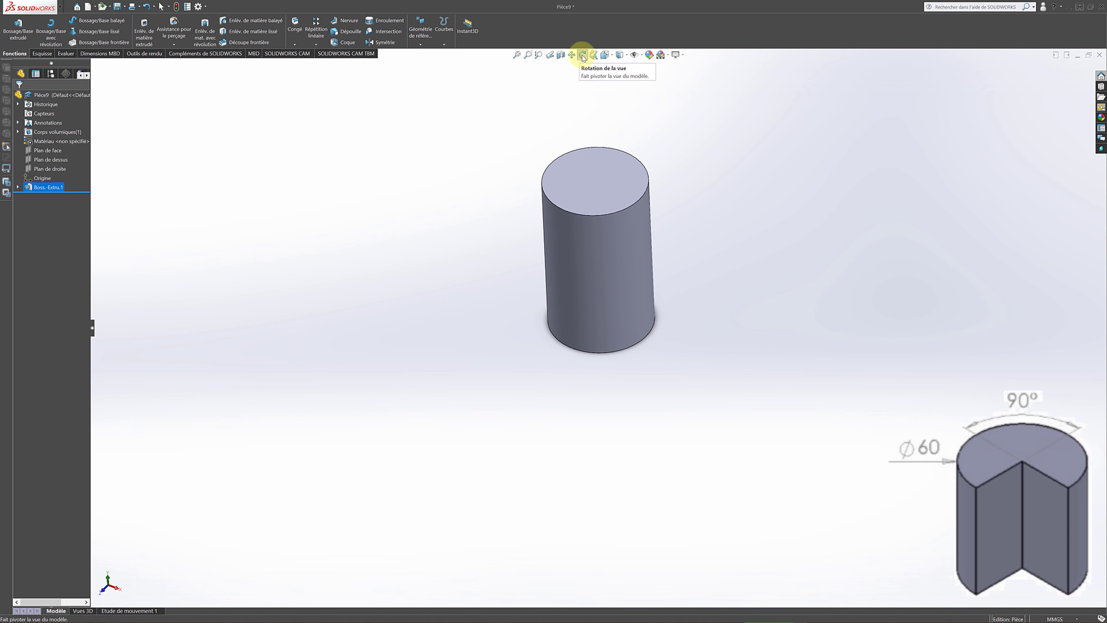
Step: Start a sketch on the top circular face of the 60 mm cylinder and view it normal to the sketch plane
{"action": "key", "text": "Escape"}
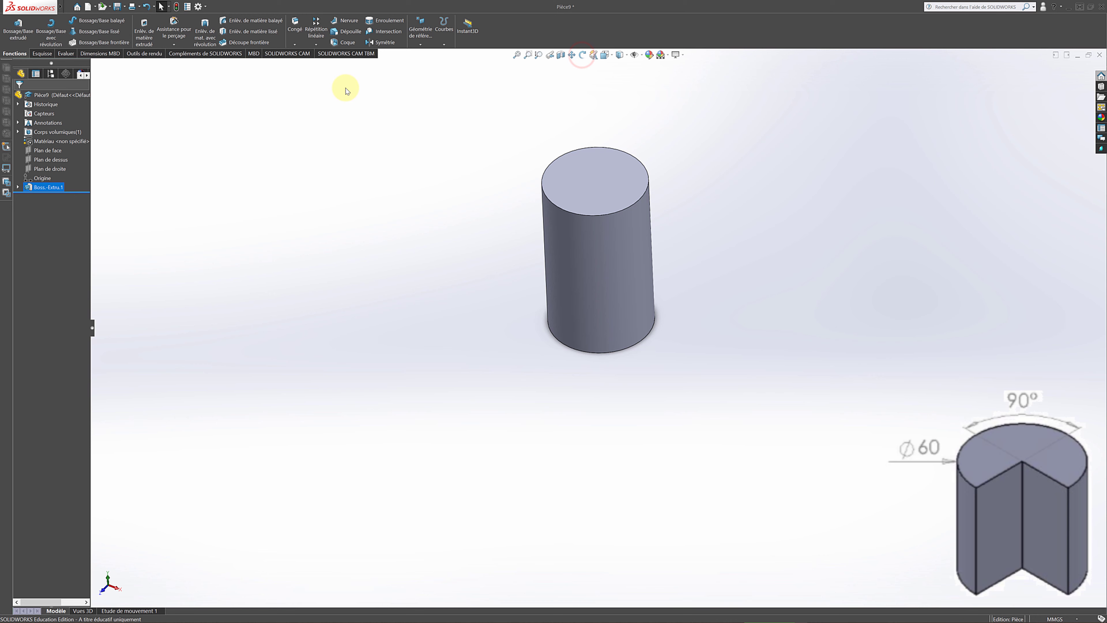
{"action": "left_click", "coordinate": [35, 55]}
{"action": "left_click", "coordinate": [12, 31]}
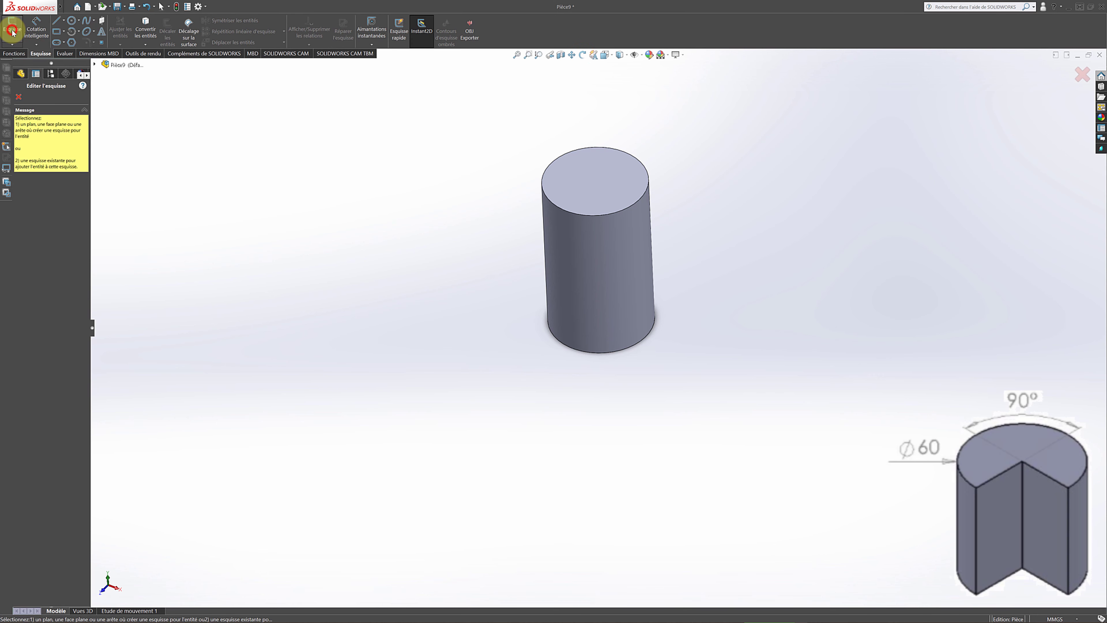
{"action": "left_click", "coordinate": [595, 173]}
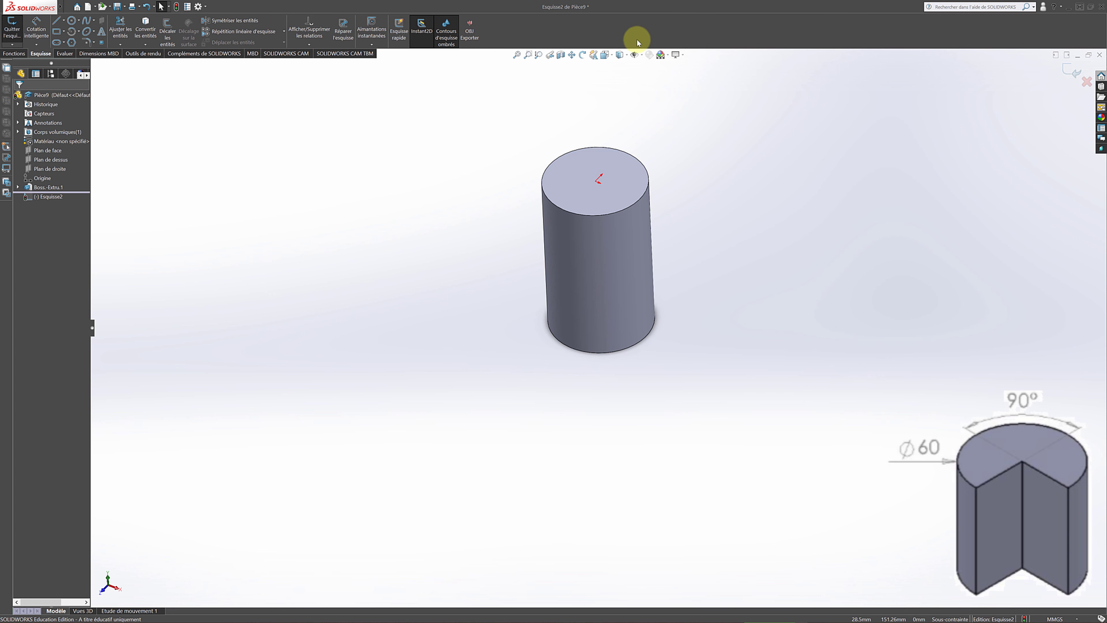
{"action": "left_click", "coordinate": [610, 57]}
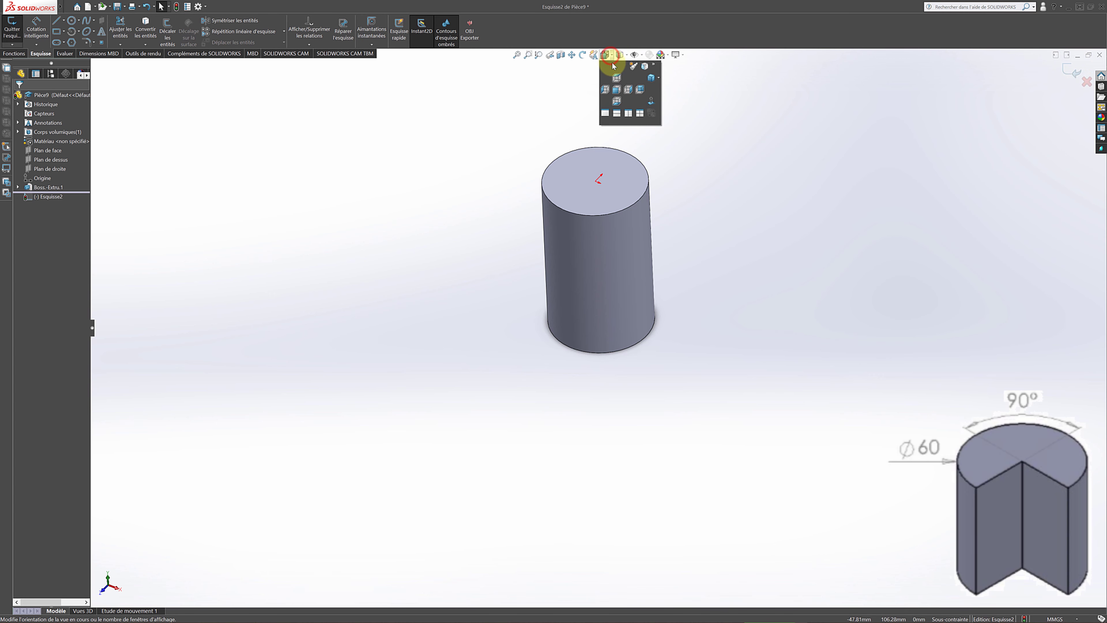
{"action": "left_click", "coordinate": [650, 100]}
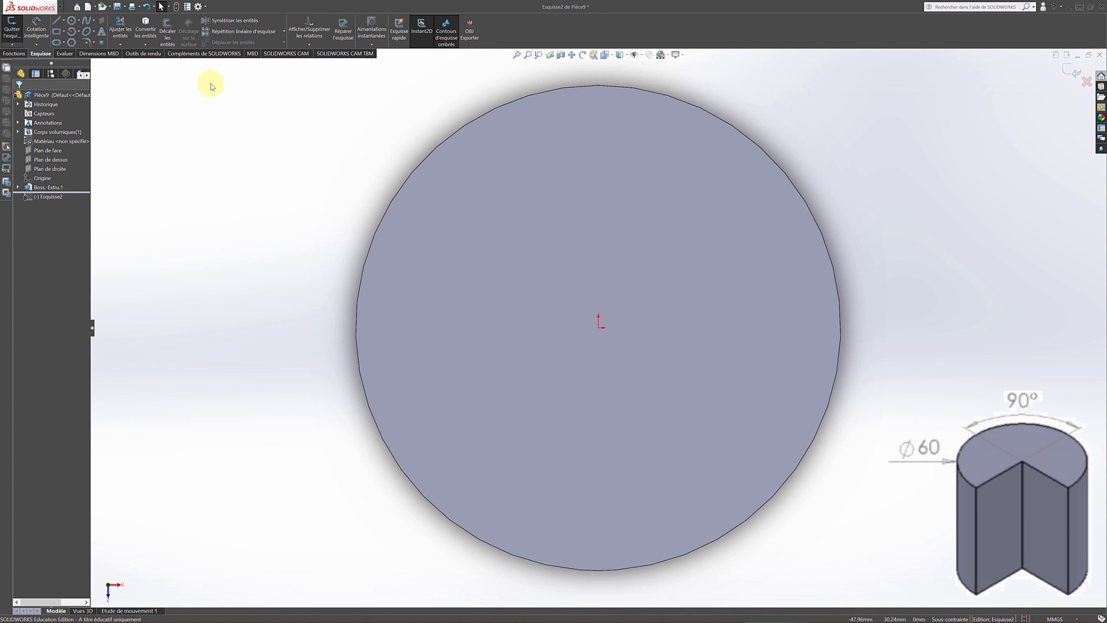
Step: Draw a horizontal 30 mm line from the circle's edge to the origin and a vertical 30 mm line down to the edge
{"action": "left_click", "coordinate": [57, 21]}
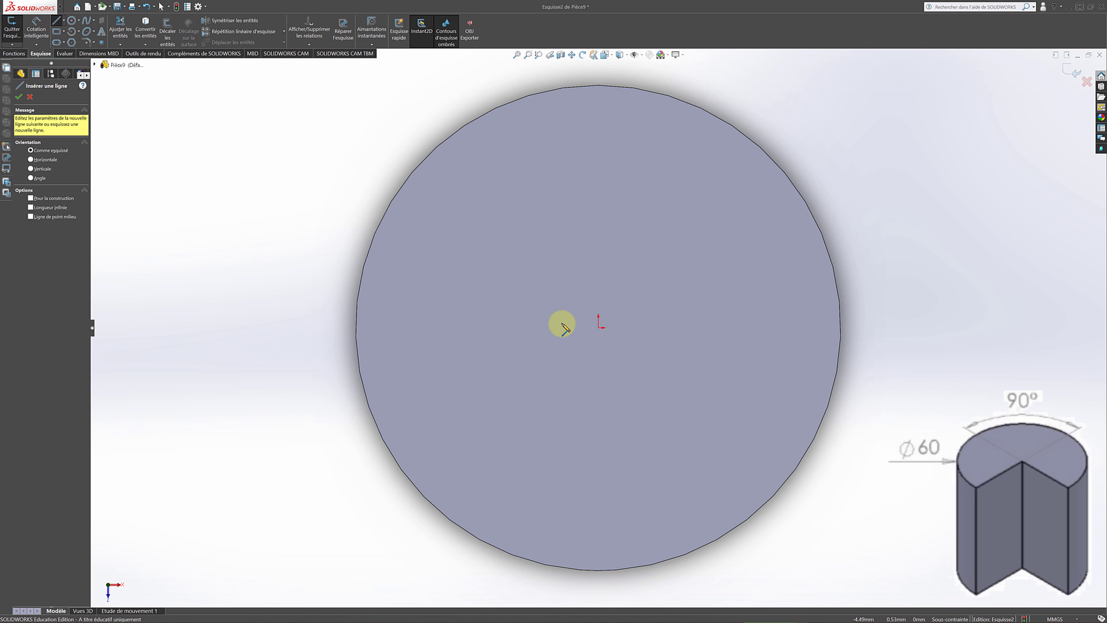
{"action": "left_click", "coordinate": [842, 328]}
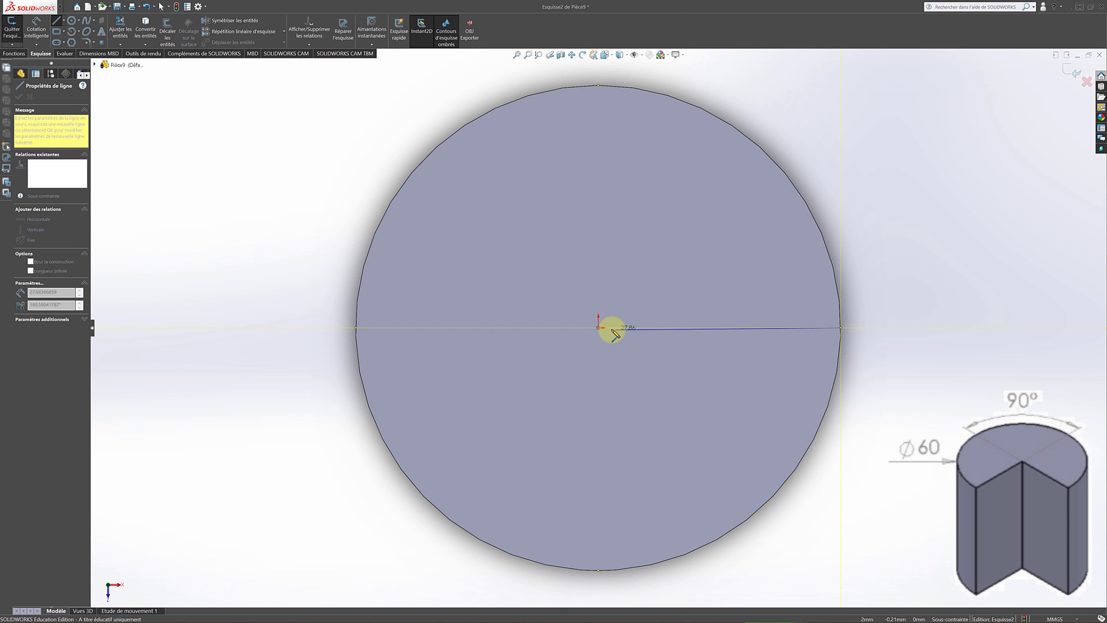
{"action": "left_click", "coordinate": [598, 327]}
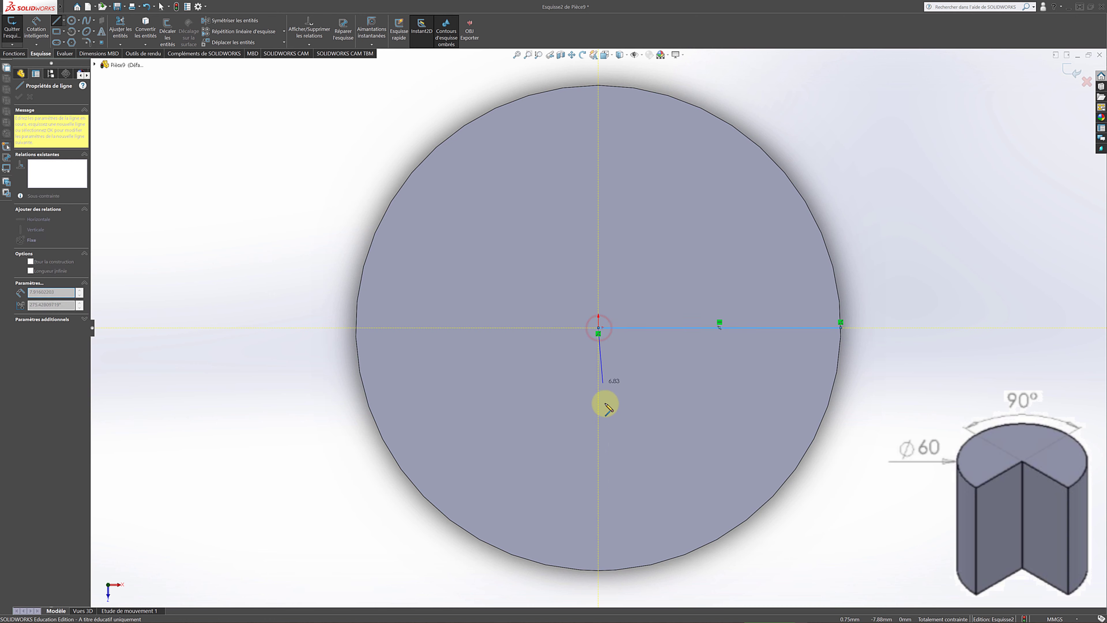
{"action": "left_click", "coordinate": [600, 570]}
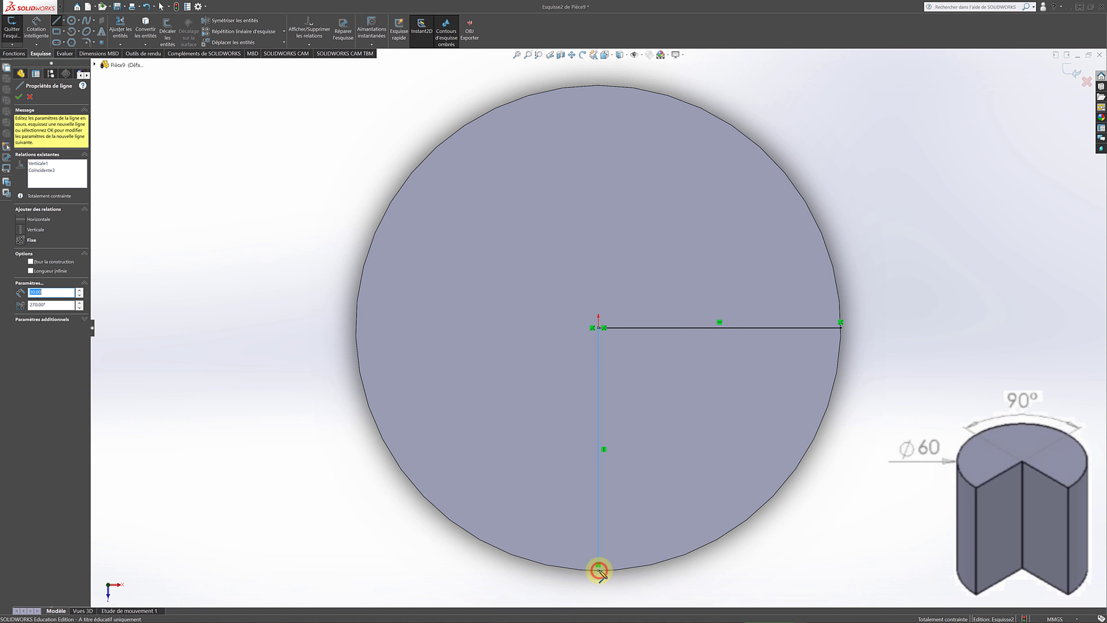
{"action": "key", "text": "a"}
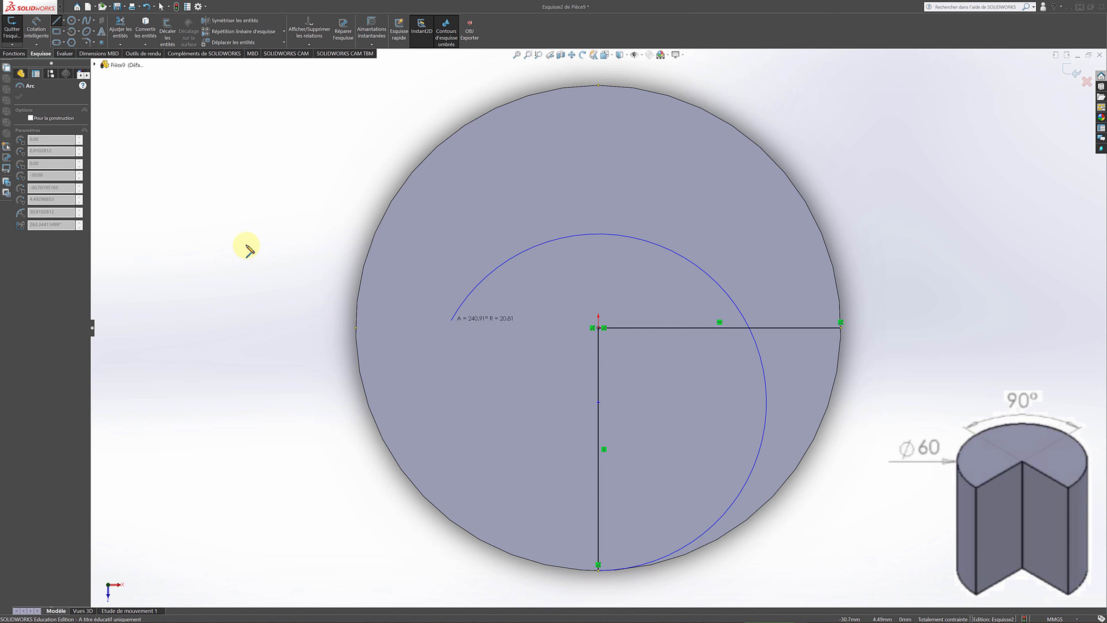
{"action": "key", "text": "Escape"}
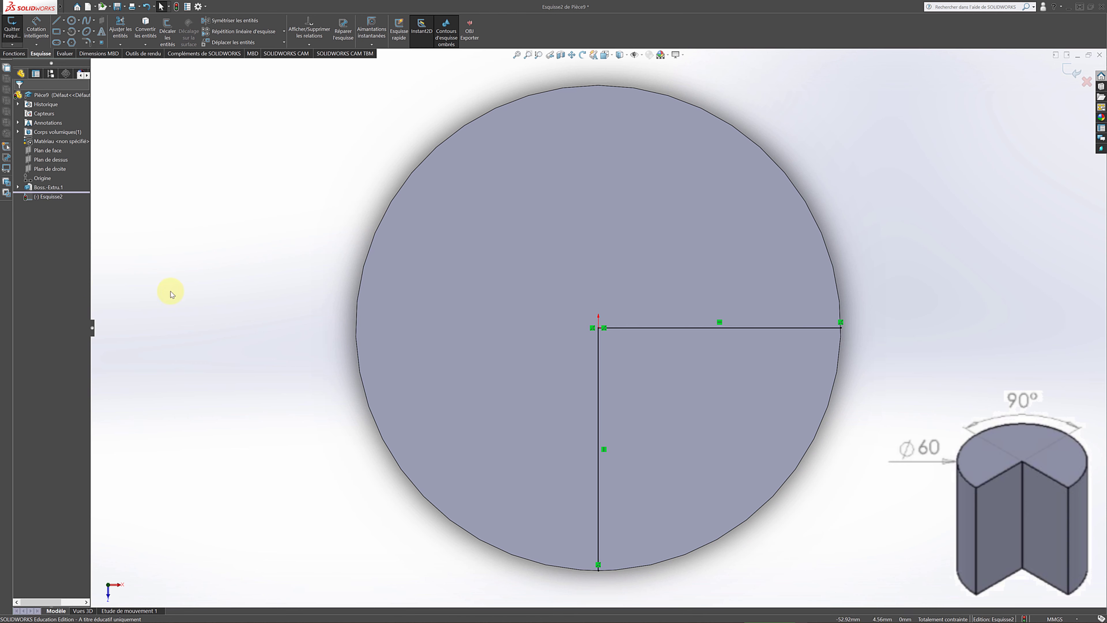
Step: Close the quarter sector with a 90° center-point arc about the origin, joining the vertical line's end to the horizontal line's end
{"action": "left_click", "coordinate": [79, 32]}
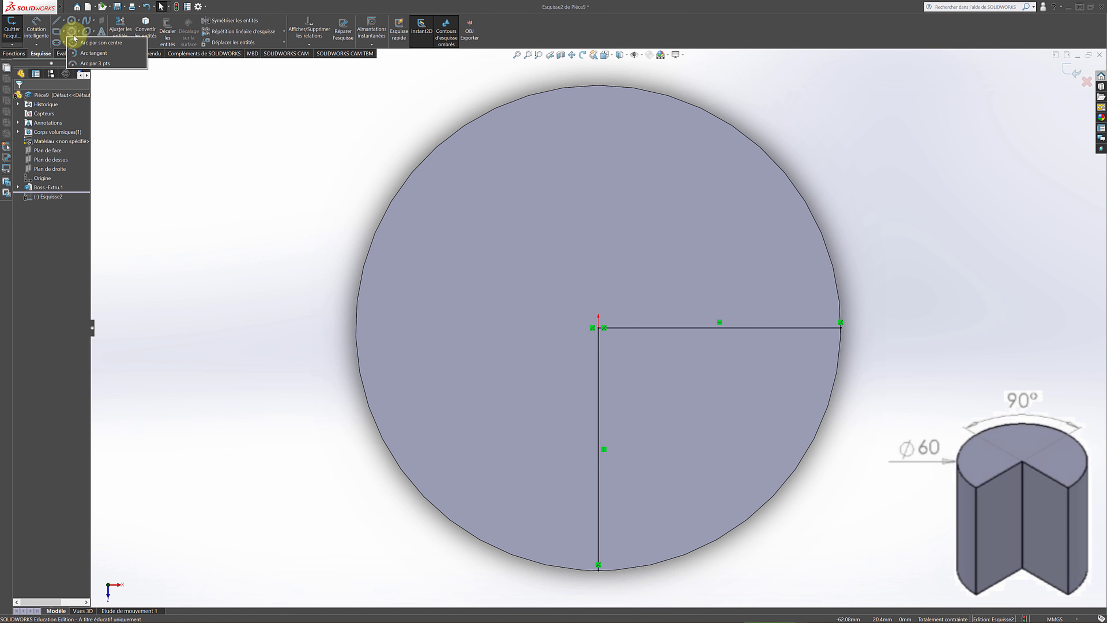
{"action": "left_click", "coordinate": [75, 43]}
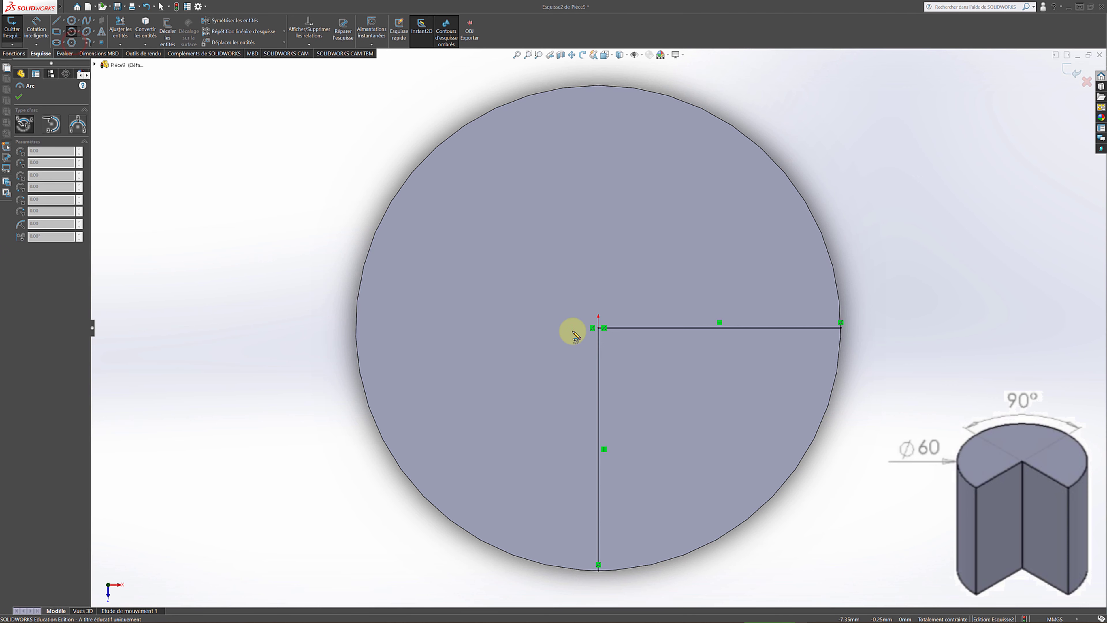
{"action": "left_click", "coordinate": [599, 329]}
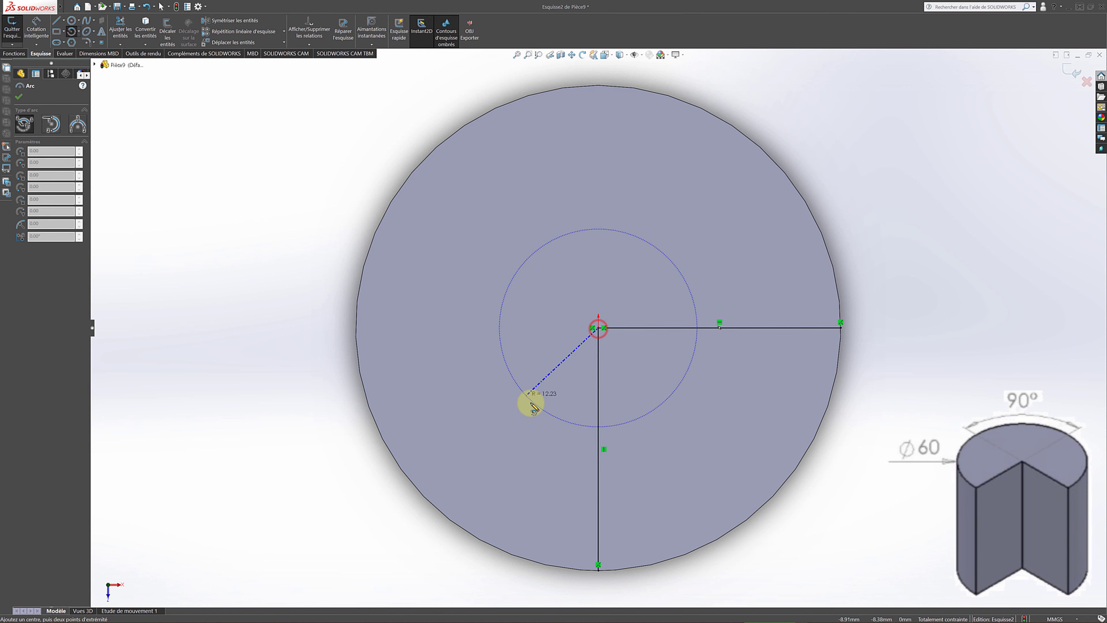
{"action": "left_click", "coordinate": [598, 571]}
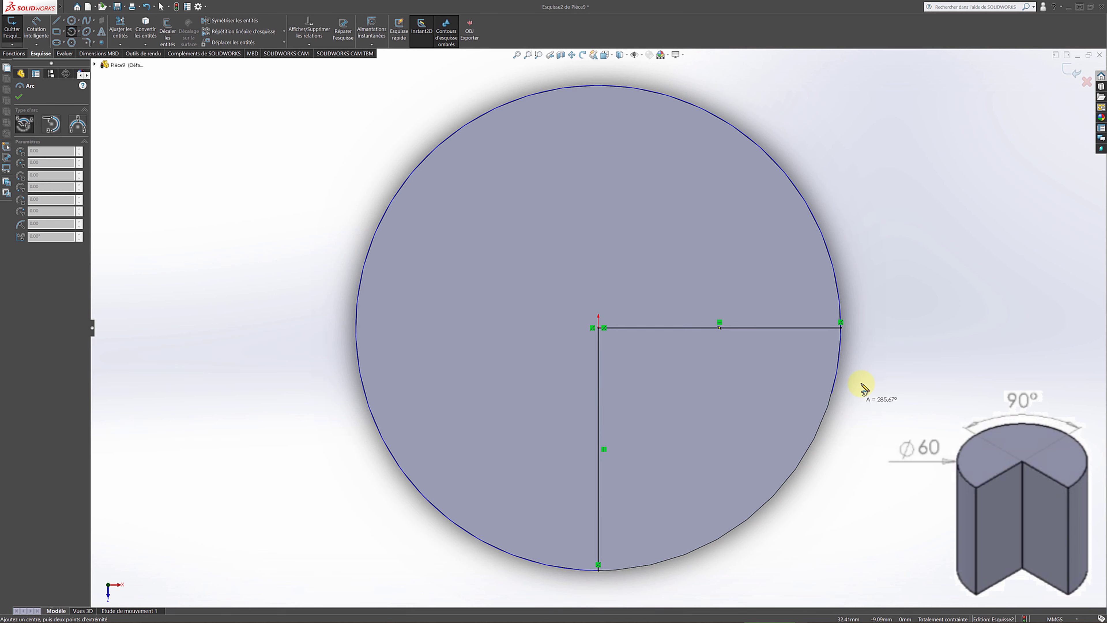
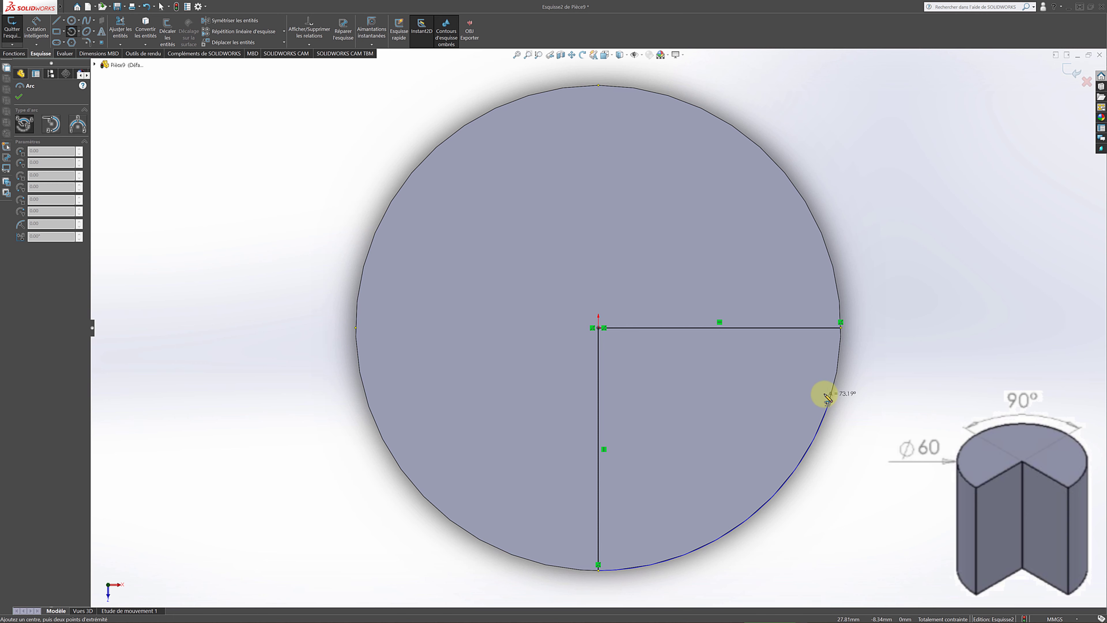
{"action": "left_click", "coordinate": [843, 333]}
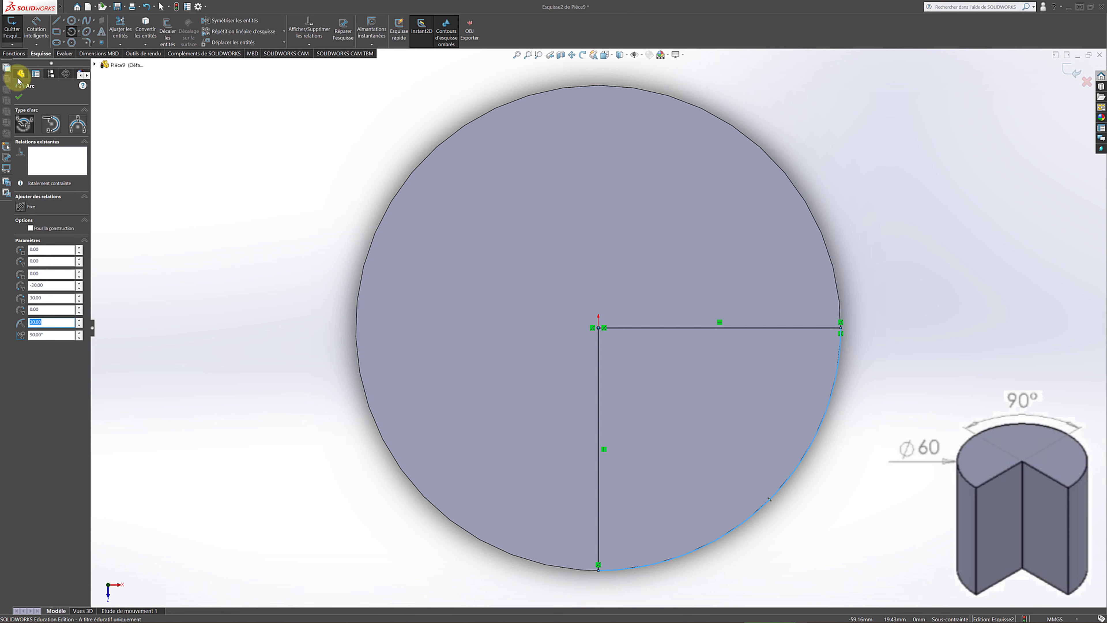
{"action": "left_click", "coordinate": [18, 96]}
{"action": "left_click", "coordinate": [167, 160]}
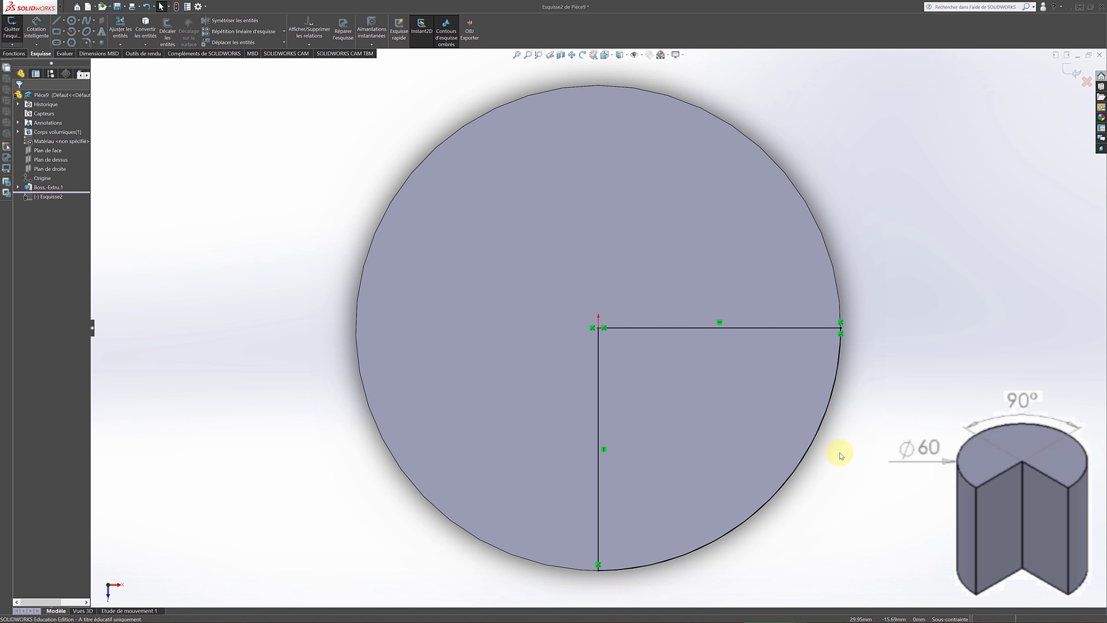
{"action": "left_click", "coordinate": [821, 424]}
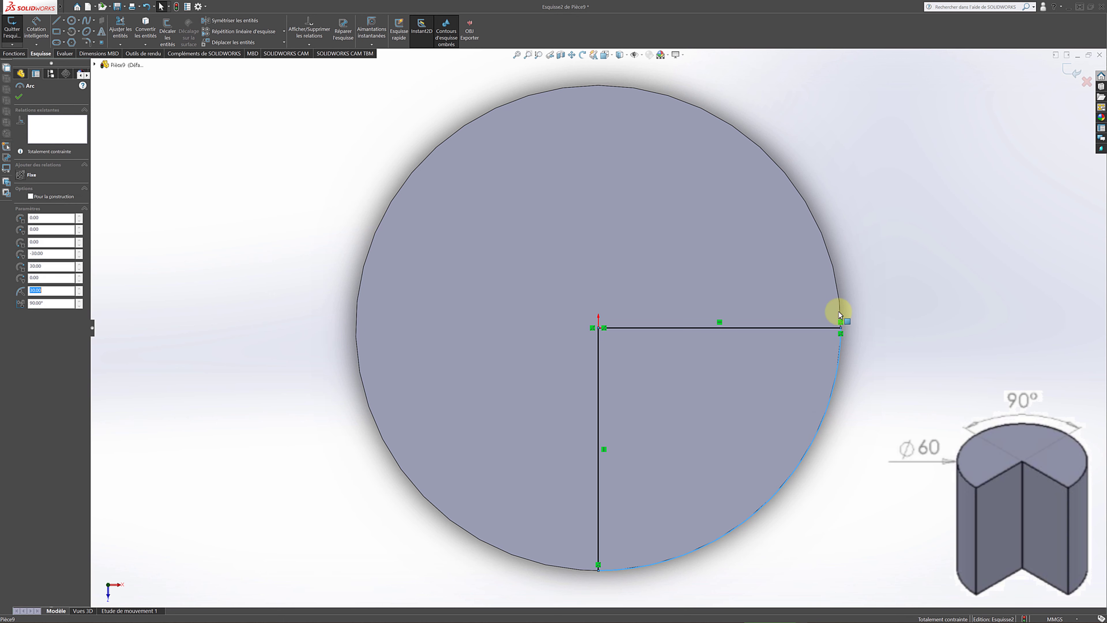
{"action": "left_click", "coordinate": [840, 324]}
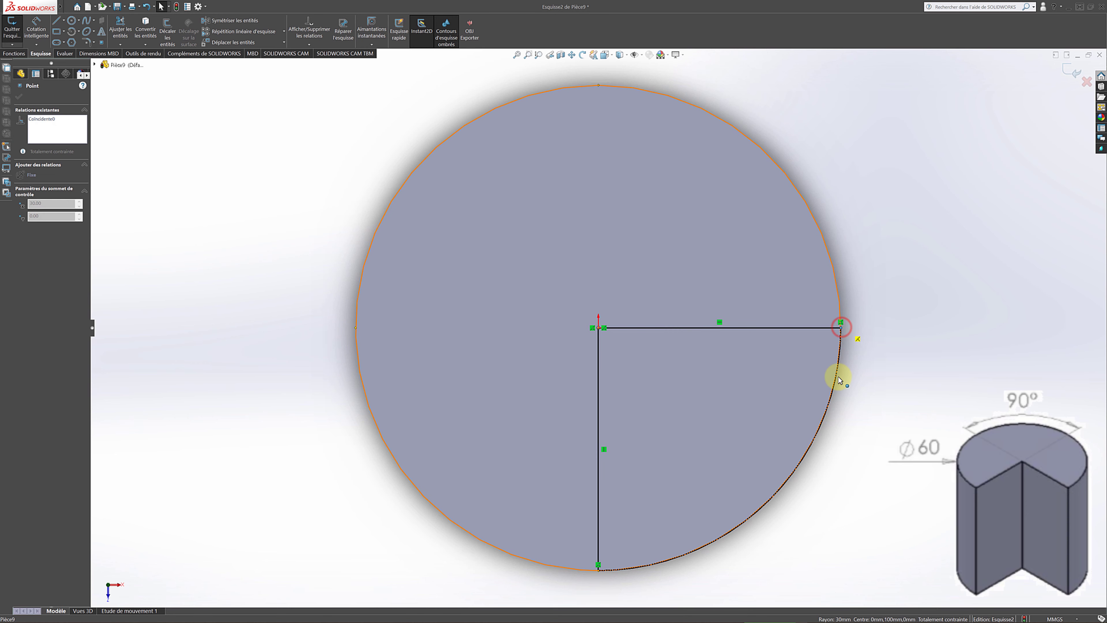
{"action": "left_click", "coordinate": [780, 583]}
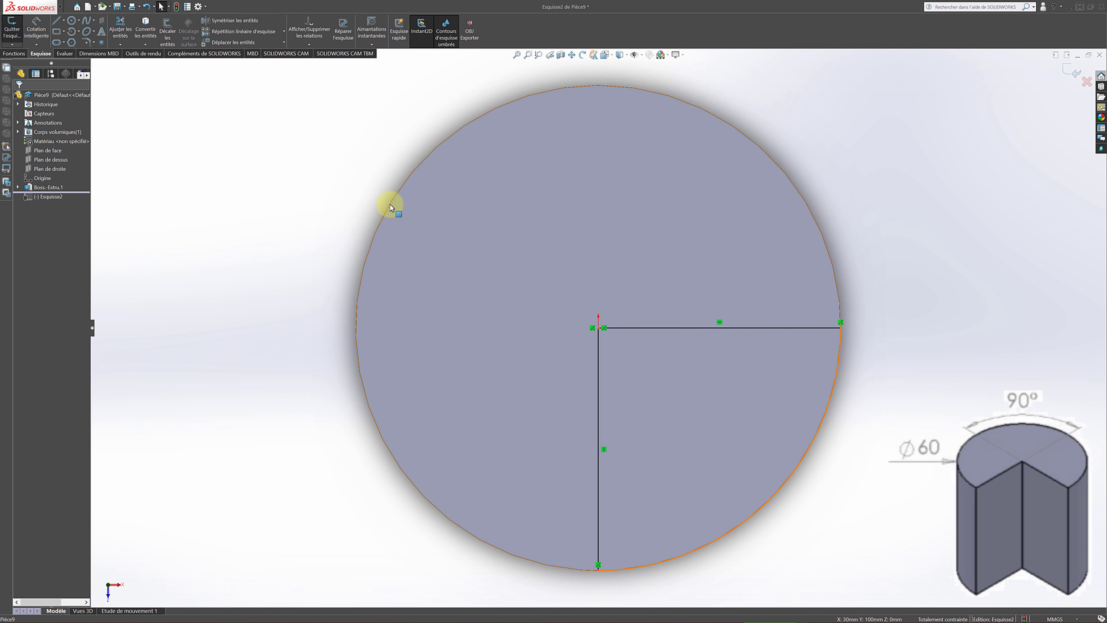
Step: Exit the quarter-sector sketch and start an extruded cut from it, with the cylinder shown in 3D
{"action": "left_click", "coordinate": [10, 29]}
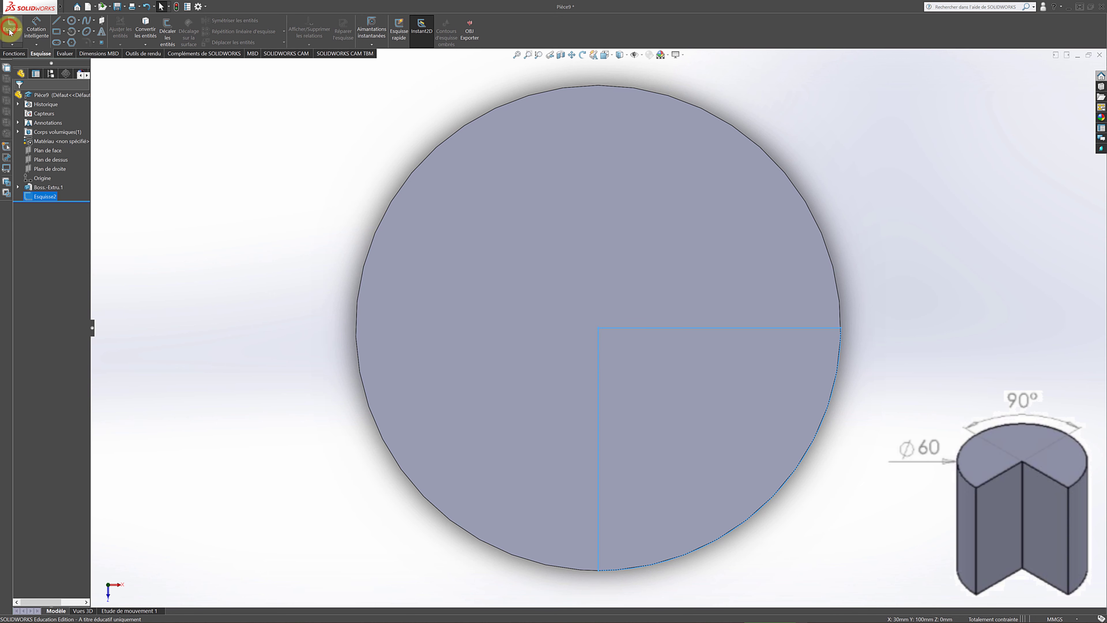
{"action": "left_click", "coordinate": [17, 54]}
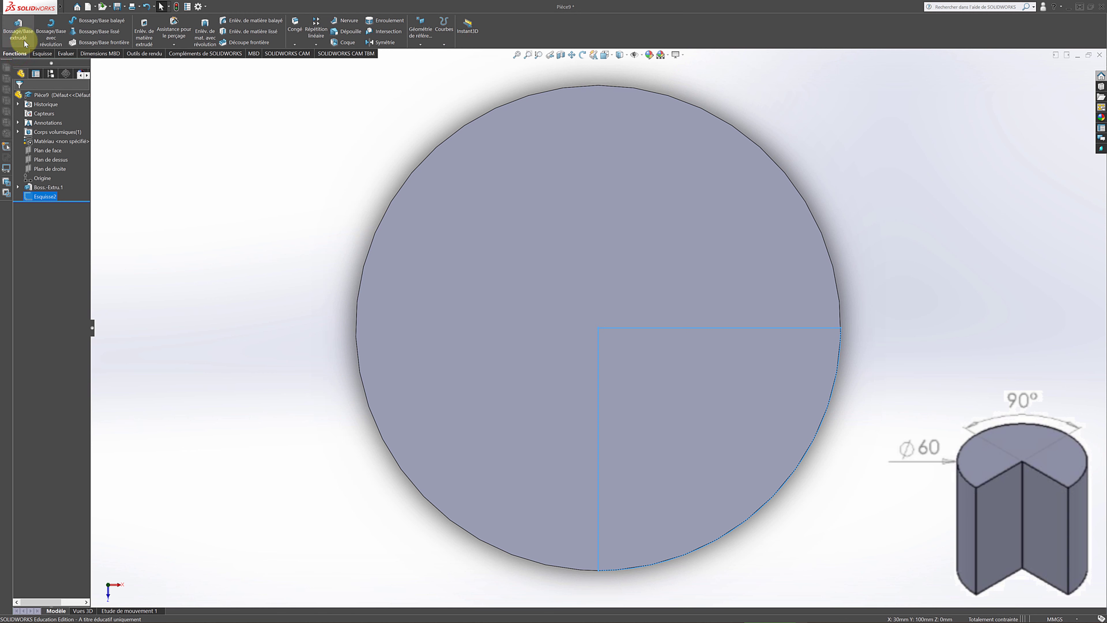
{"action": "left_click", "coordinate": [144, 28]}
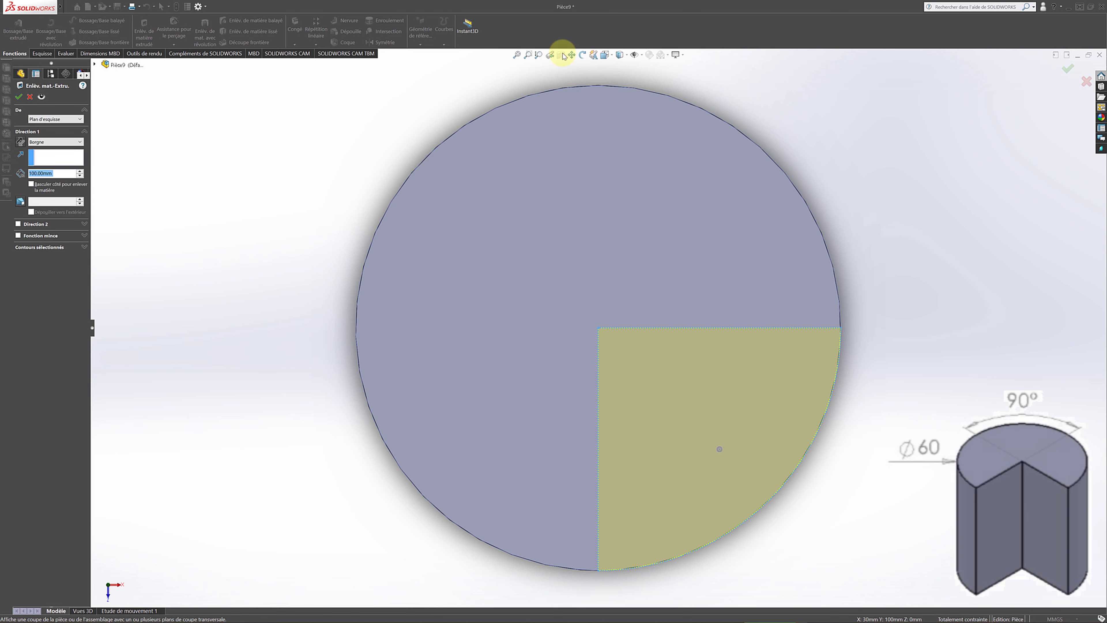
{"action": "left_click", "coordinate": [582, 55]}
{"action": "left_click_drag", "start_coordinate": [252, 291], "coordinate": [324, 272]}
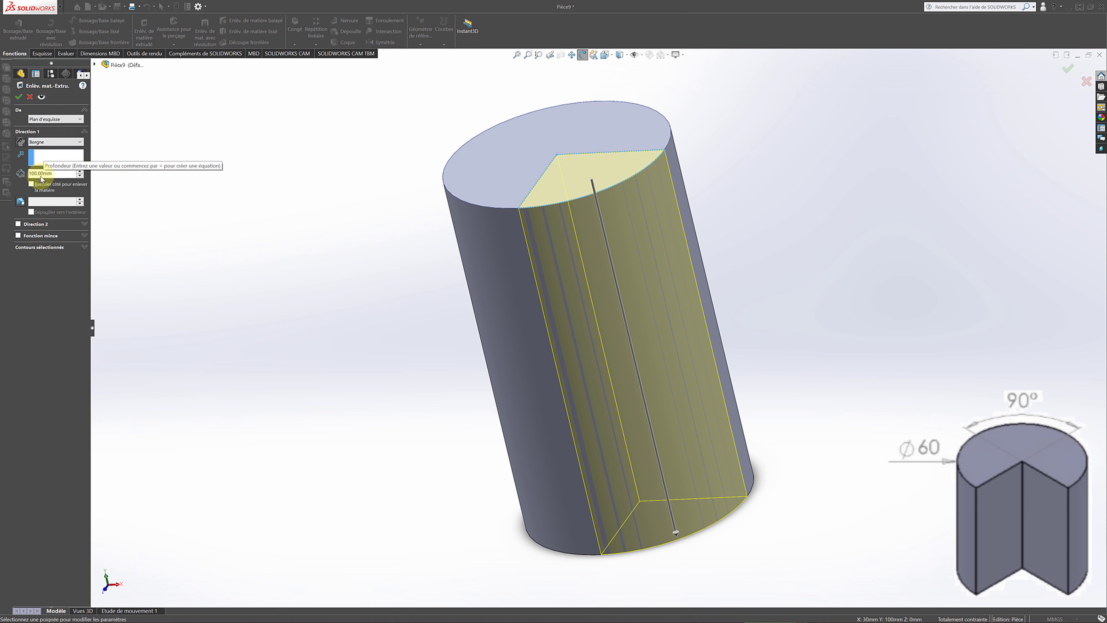
Step: Try a blind depth of 40 mm for the quarter-sector cut
{"action": "left_click", "coordinate": [55, 172]}
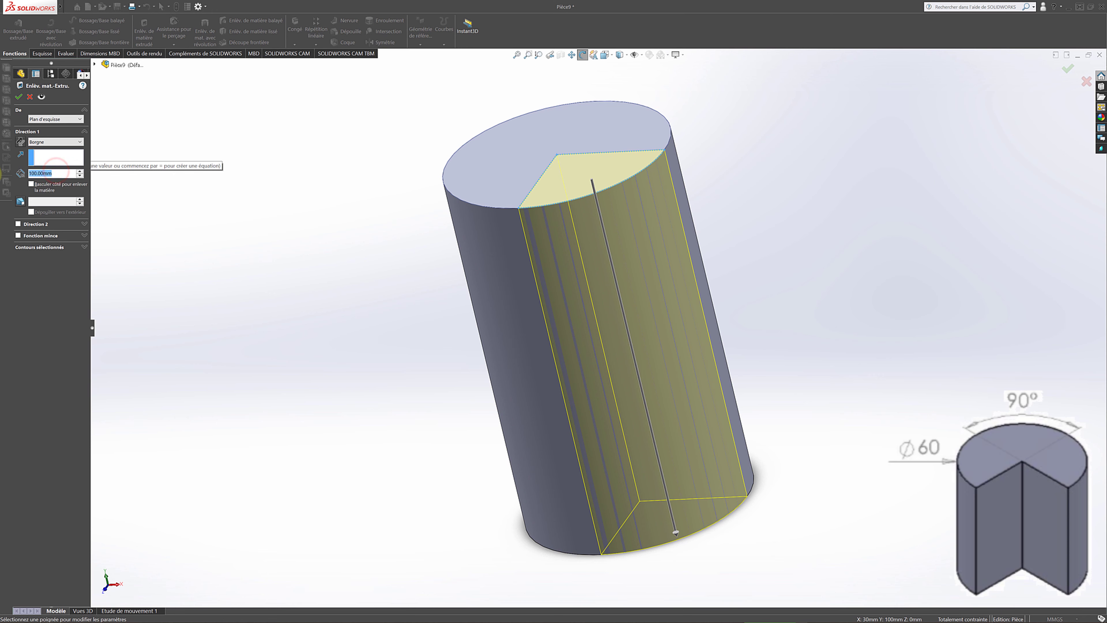
{"action": "type", "text": "40"}
{"action": "key", "text": "Return"}
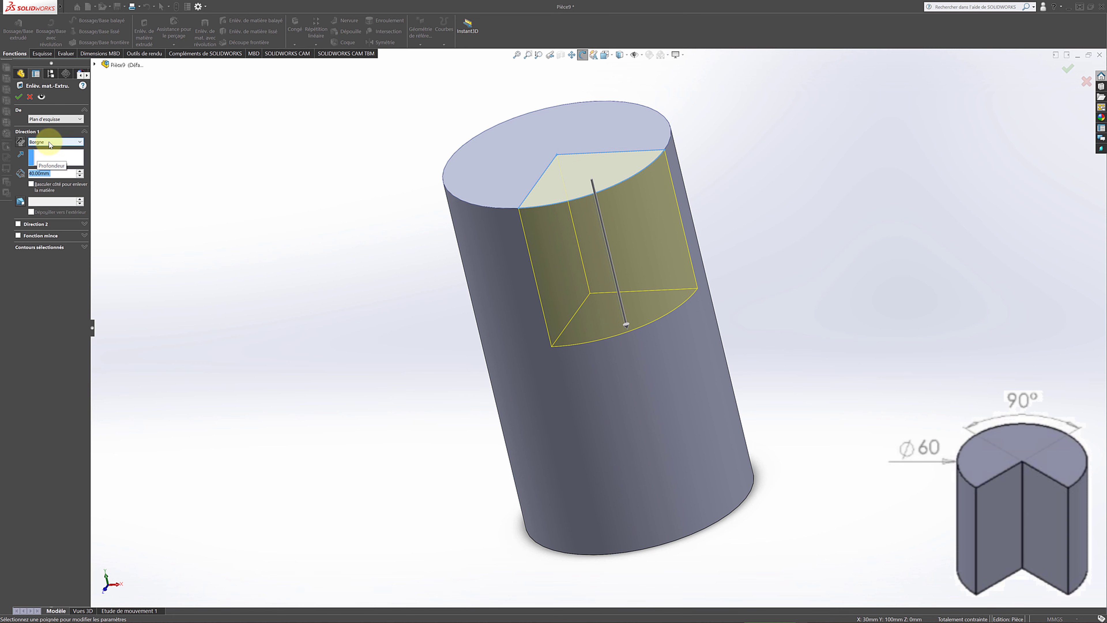
Step: Set the cut's end condition to through all (A travers tout) and complete the 90° notch
{"action": "left_click", "coordinate": [81, 144]}
{"action": "left_click", "coordinate": [47, 157]}
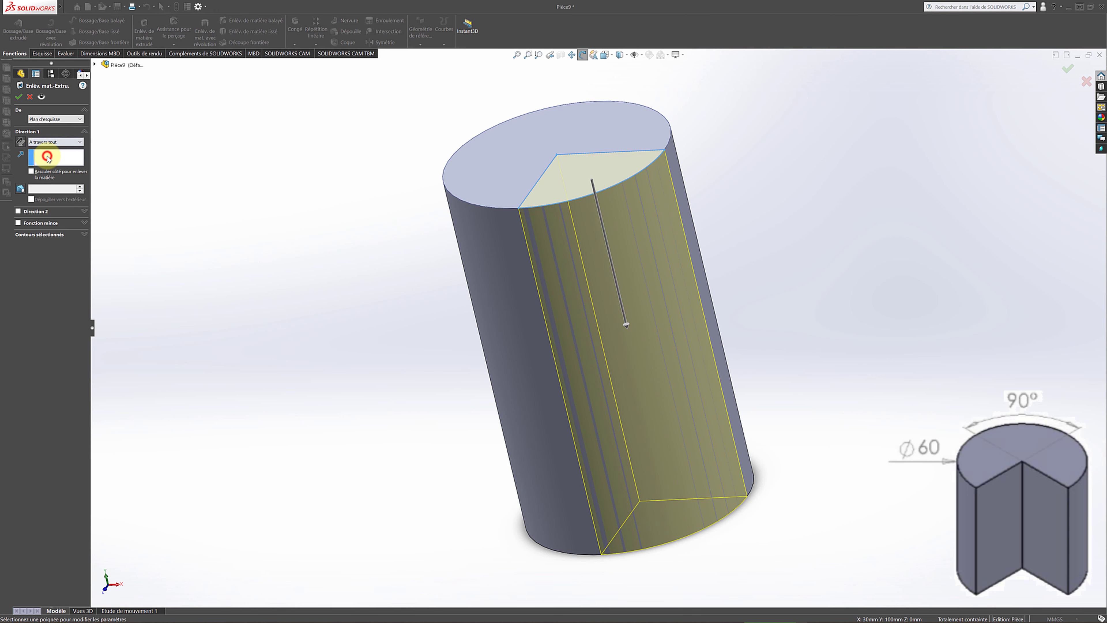
{"action": "left_click", "coordinate": [19, 100]}
{"action": "left_click", "coordinate": [227, 262]}
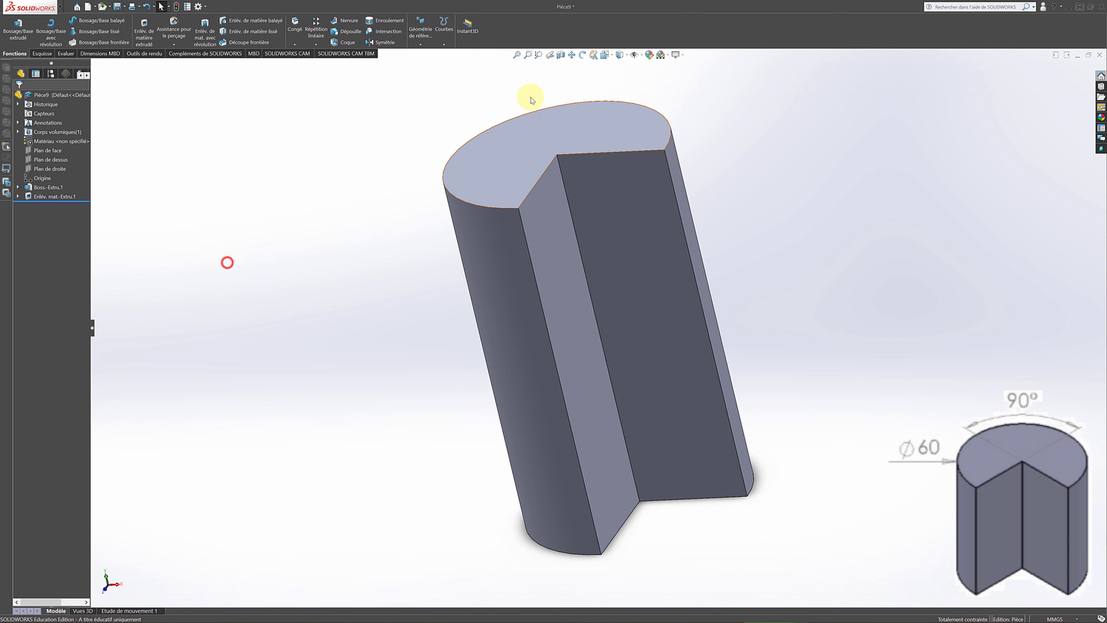
{"action": "left_click", "coordinate": [581, 55]}
{"action": "left_click_drag", "start_coordinate": [411, 132], "coordinate": [436, 158]}
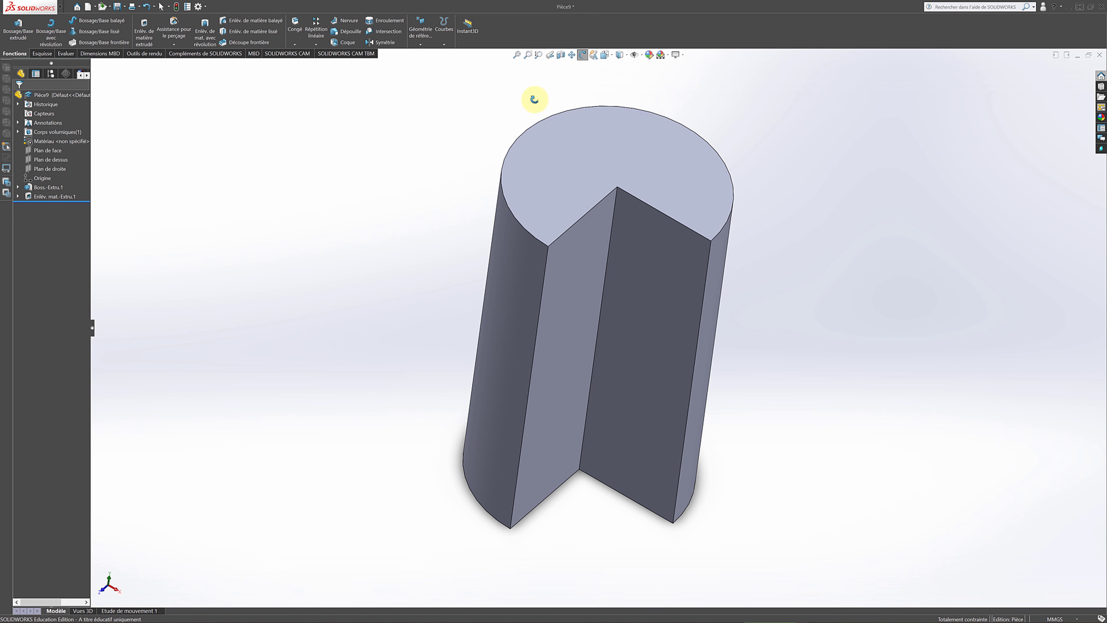
{"action": "left_click", "coordinate": [583, 54]}
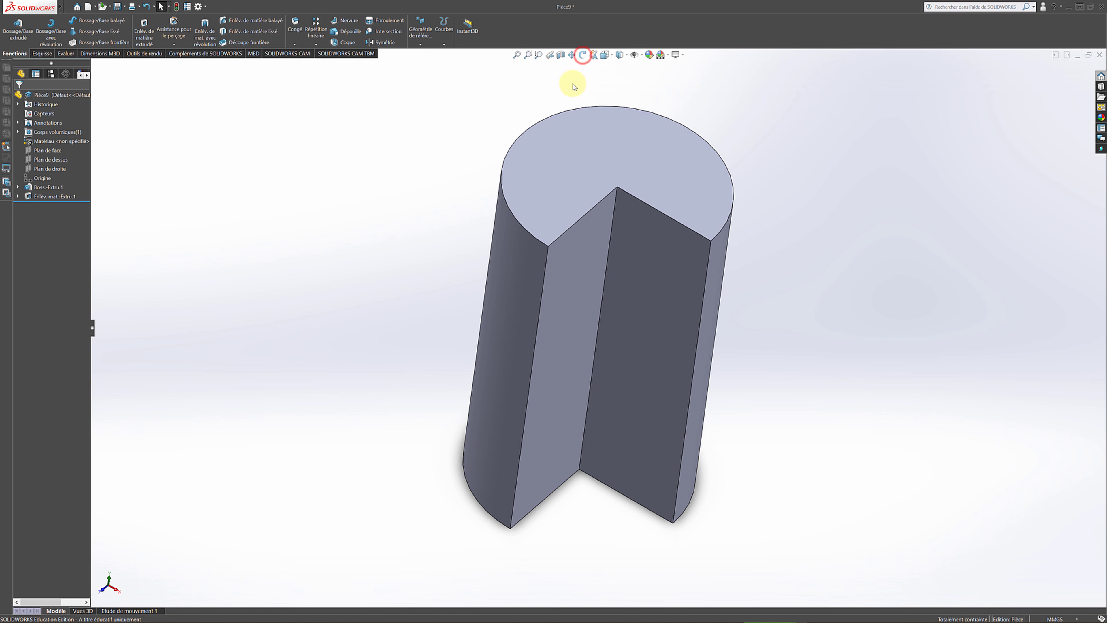
Step: Close the notched cylinder without saving and create a new part document (Pièce)
{"action": "left_click", "coordinate": [1099, 56]}
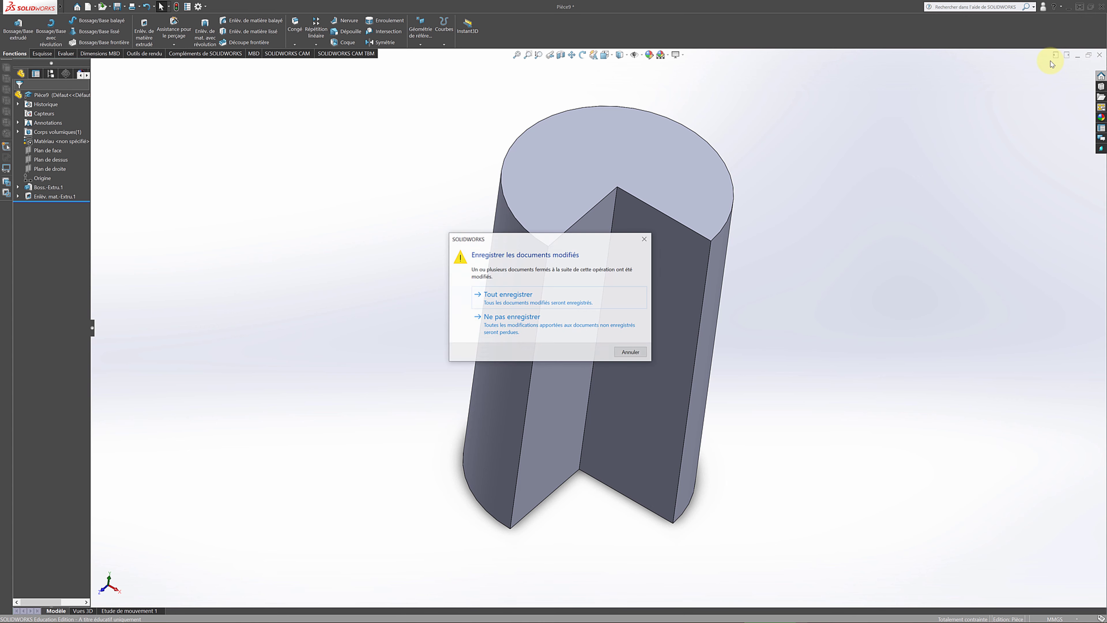
{"action": "left_click", "coordinate": [520, 318]}
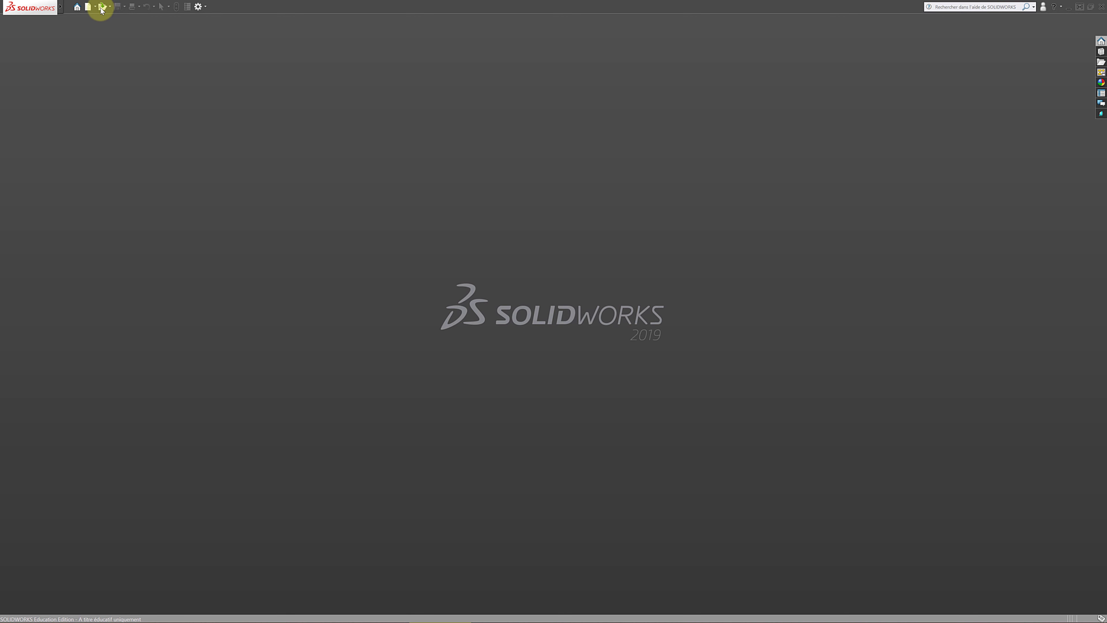
{"action": "left_click", "coordinate": [89, 7]}
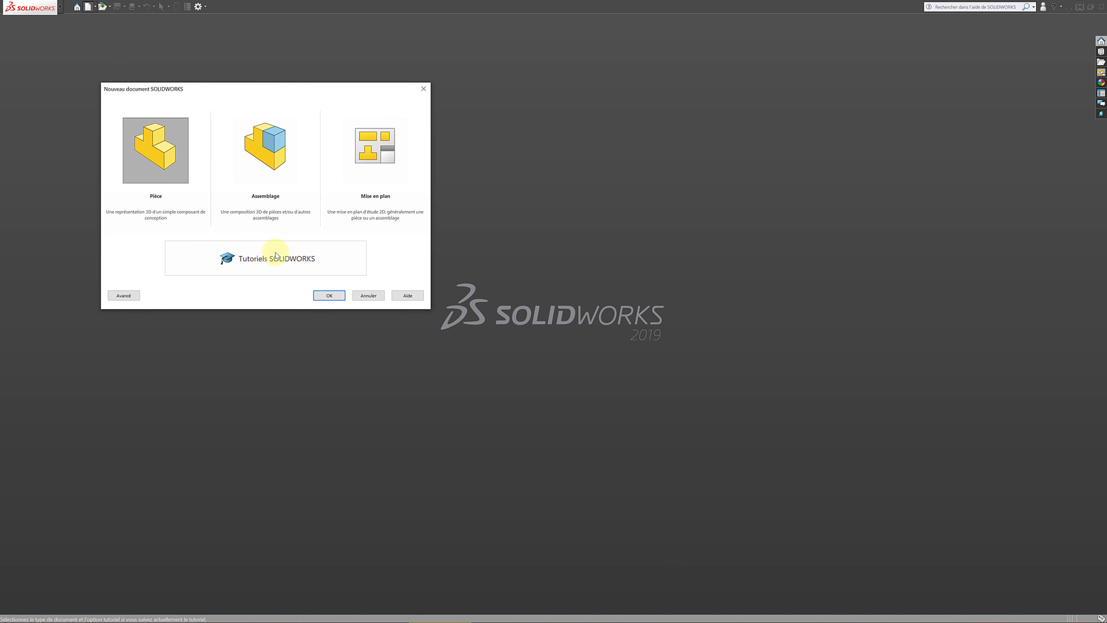
{"action": "left_click", "coordinate": [323, 296]}
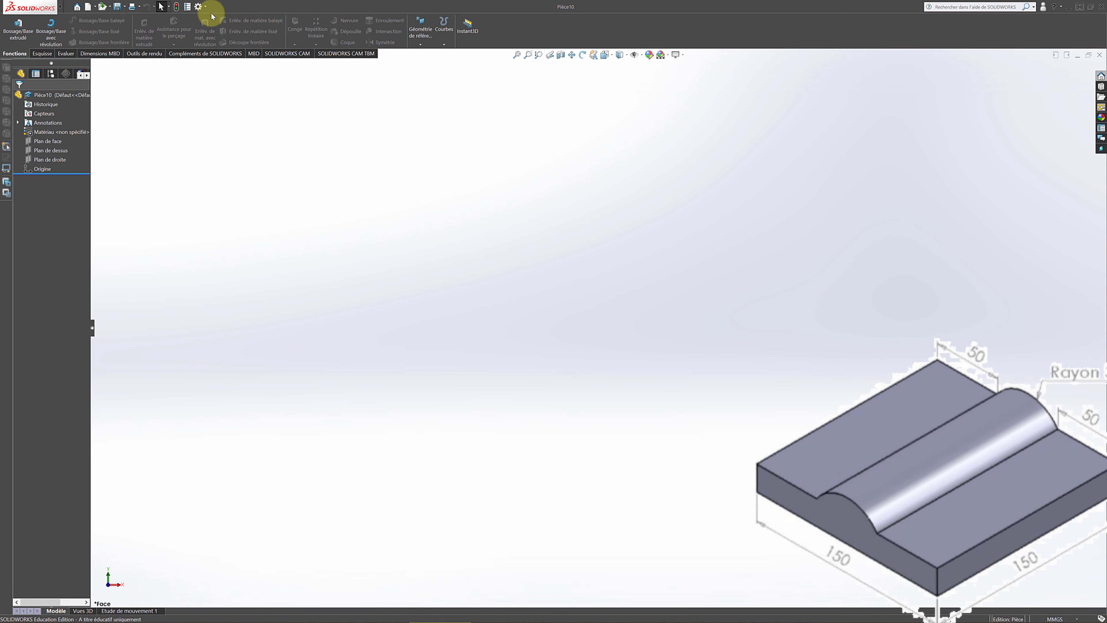
Step: Start a new sketch on the front plane (Plan de face)
{"action": "left_click", "coordinate": [42, 53]}
{"action": "left_click", "coordinate": [22, 34]}
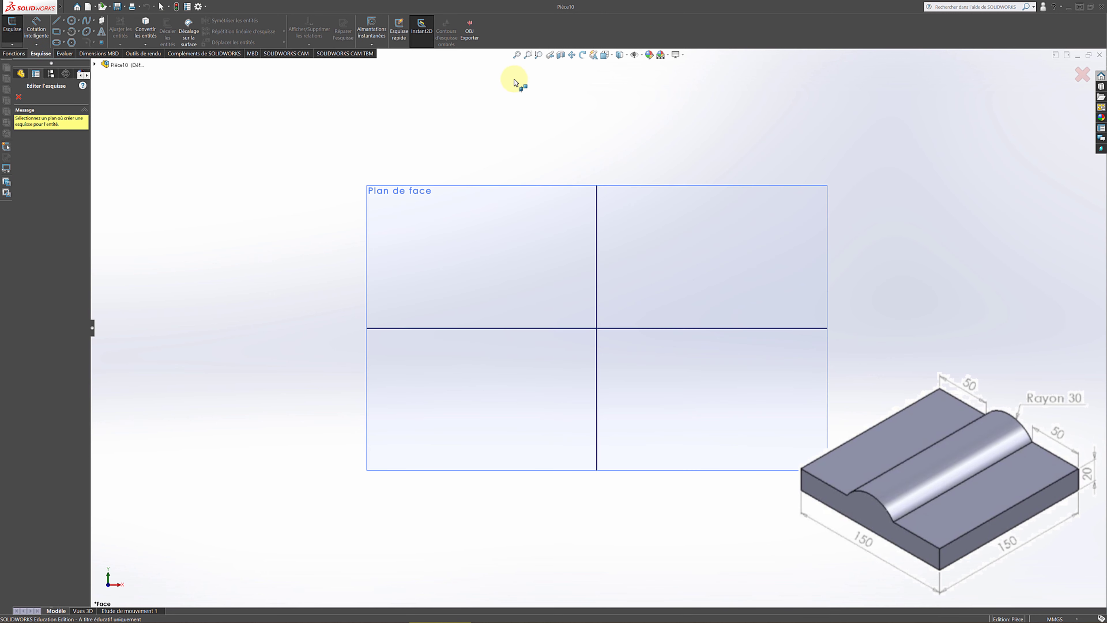
{"action": "left_click", "coordinate": [418, 192]}
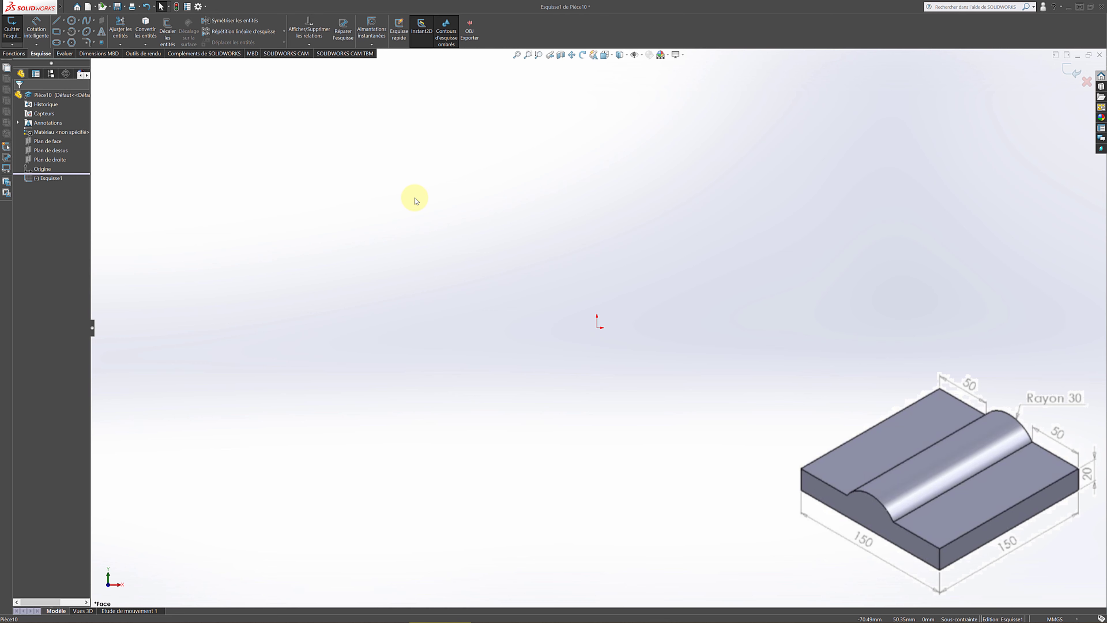
Step: Sketch a horizontal base line about 89 mm long from the origin, a vertical end about 13 mm high, and a top segment running back about 30 mm
{"action": "left_click", "coordinate": [56, 23]}
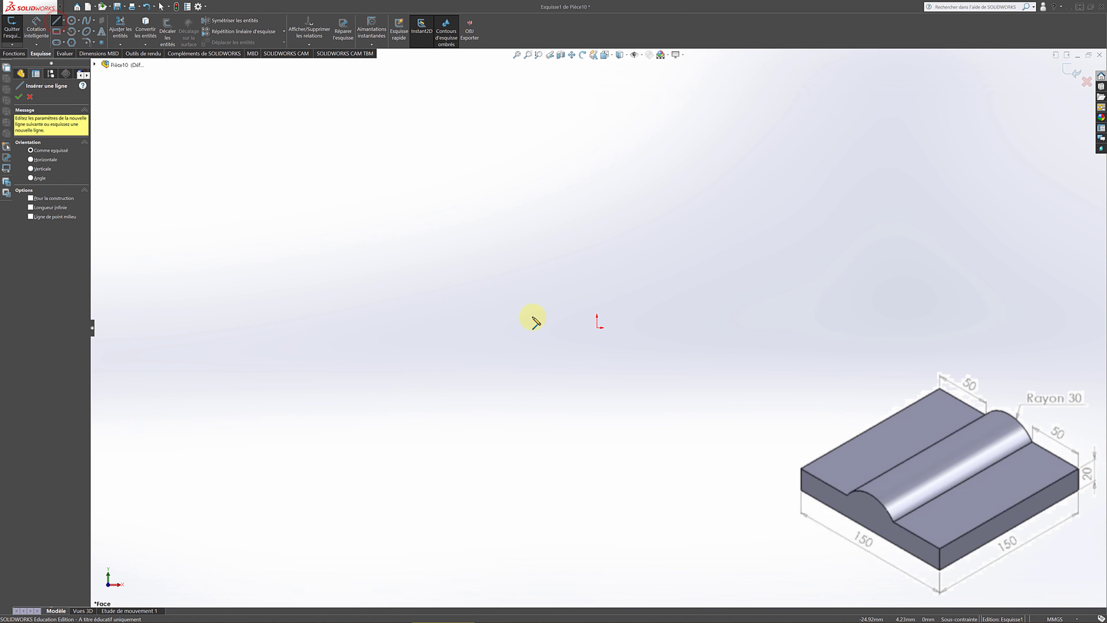
{"action": "left_click", "coordinate": [597, 327]}
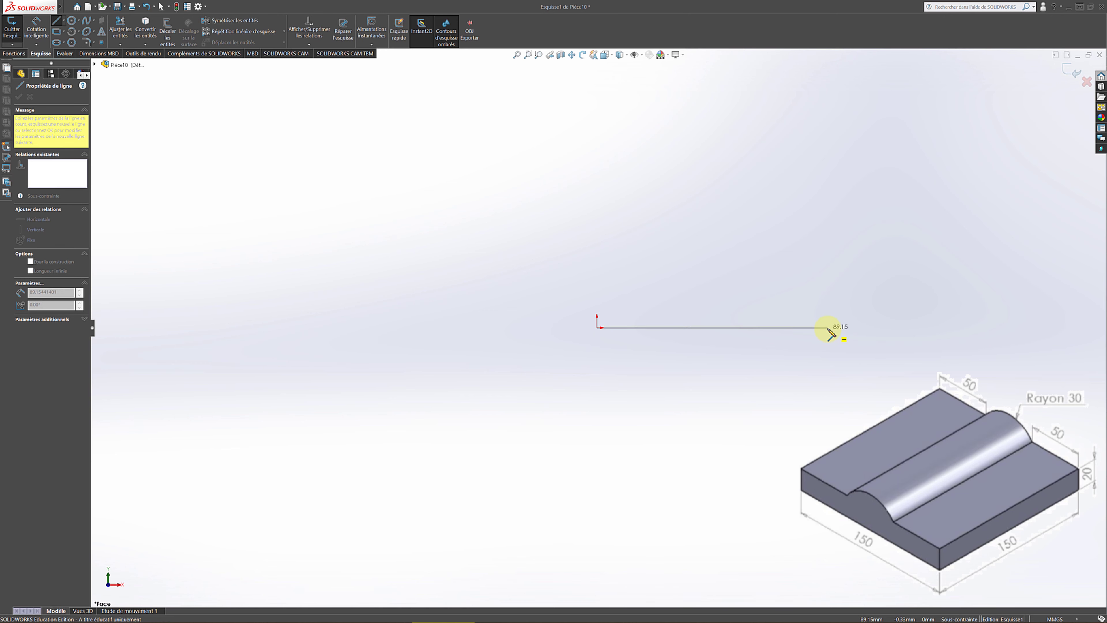
{"action": "left_click", "coordinate": [827, 328]}
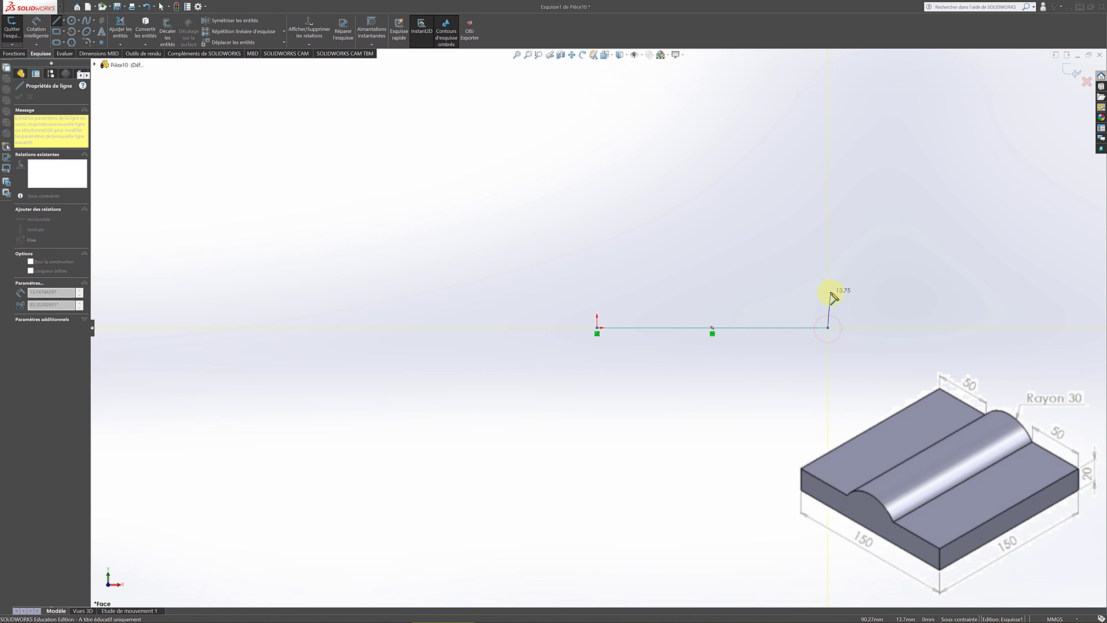
{"action": "left_click", "coordinate": [827, 294]}
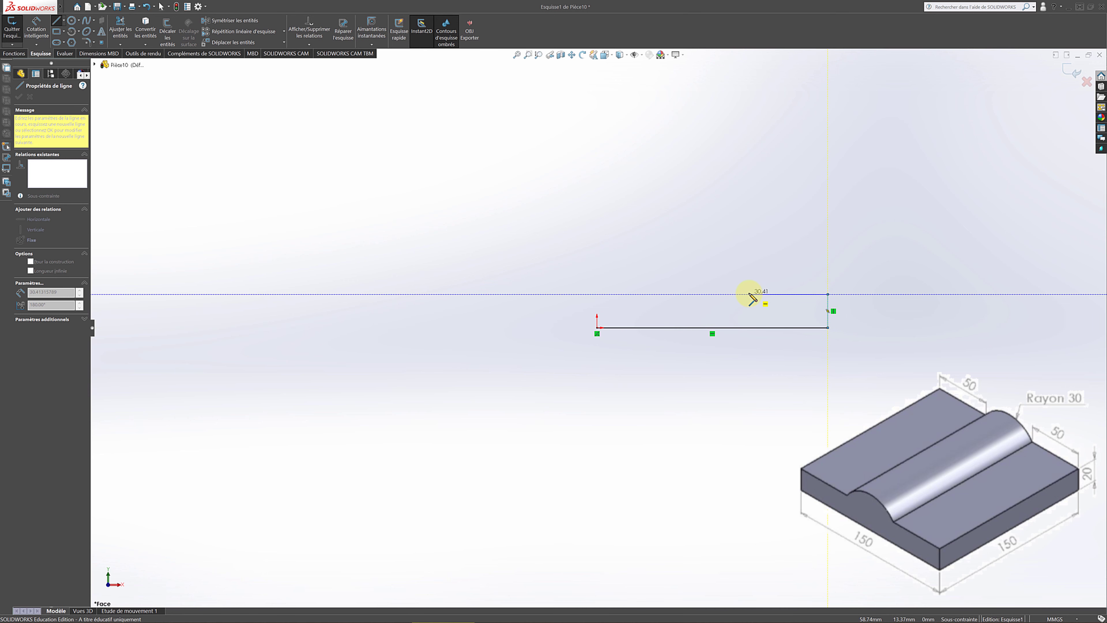
{"action": "left_click", "coordinate": [748, 294]}
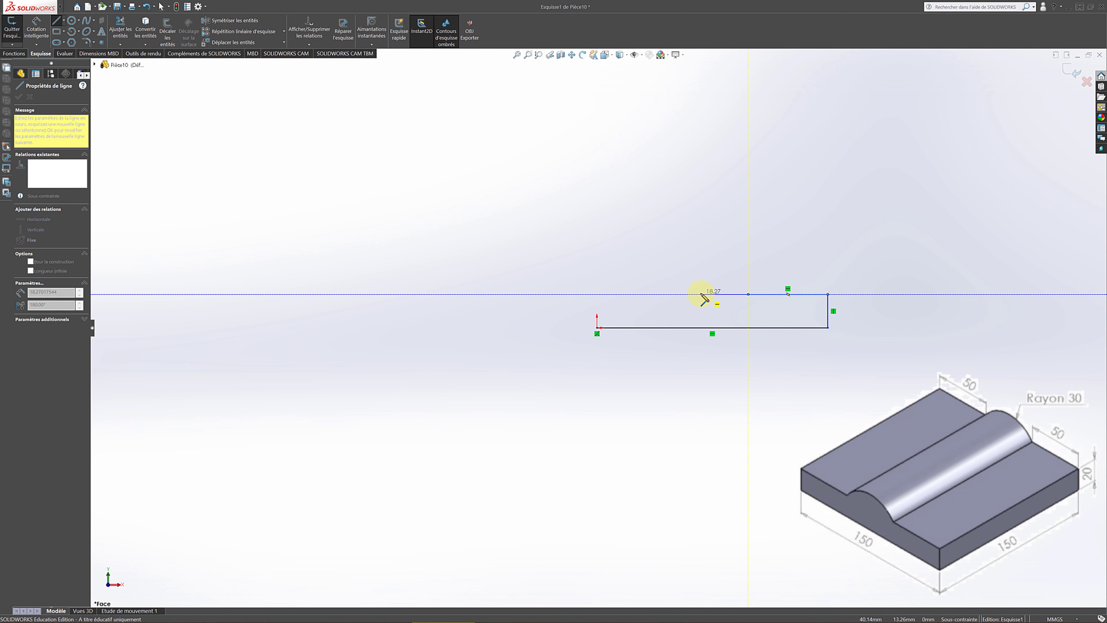
{"action": "key", "text": "Escape"}
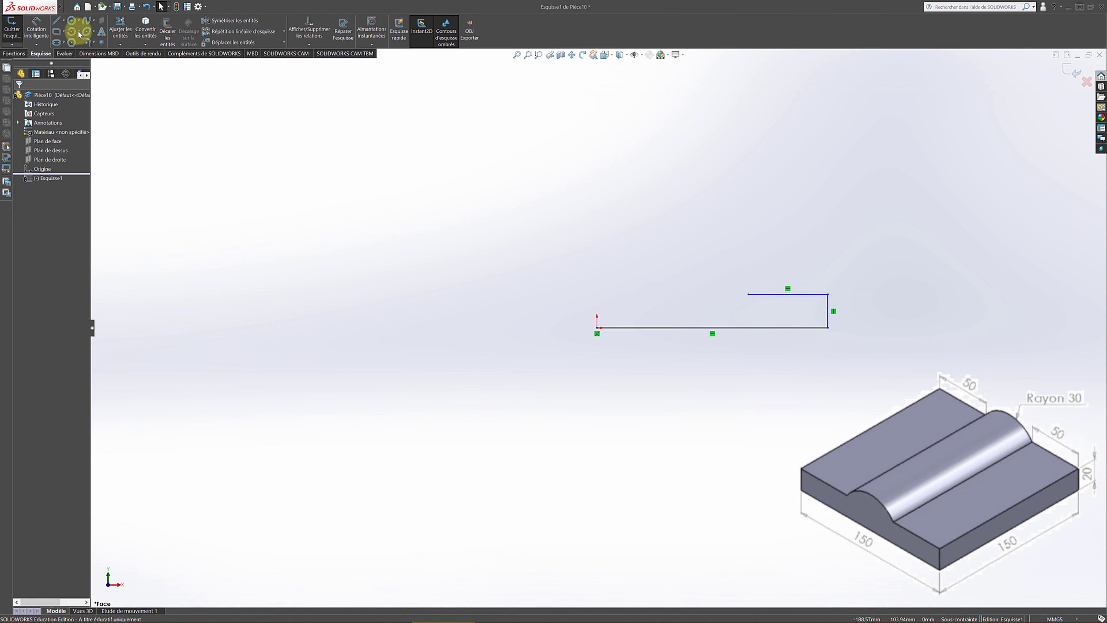
Step: Sketch a vertical line about 13 mm high from the origin and a horizontal top segment about 31 mm long, leaving a gap mid-profile
{"action": "key", "text": "l"}
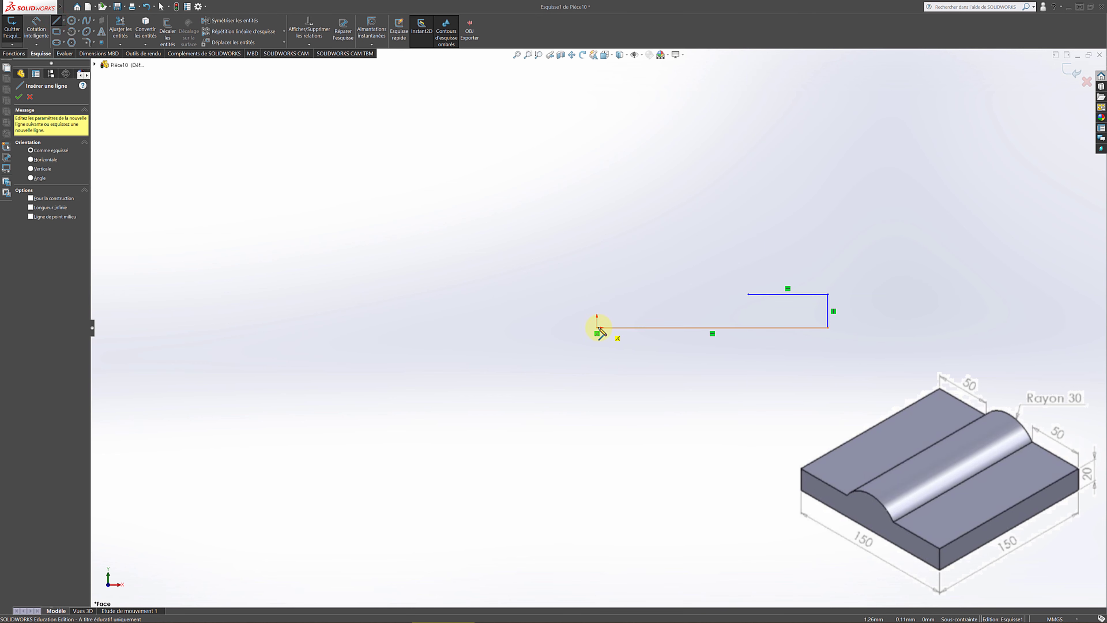
{"action": "left_click", "coordinate": [598, 327]}
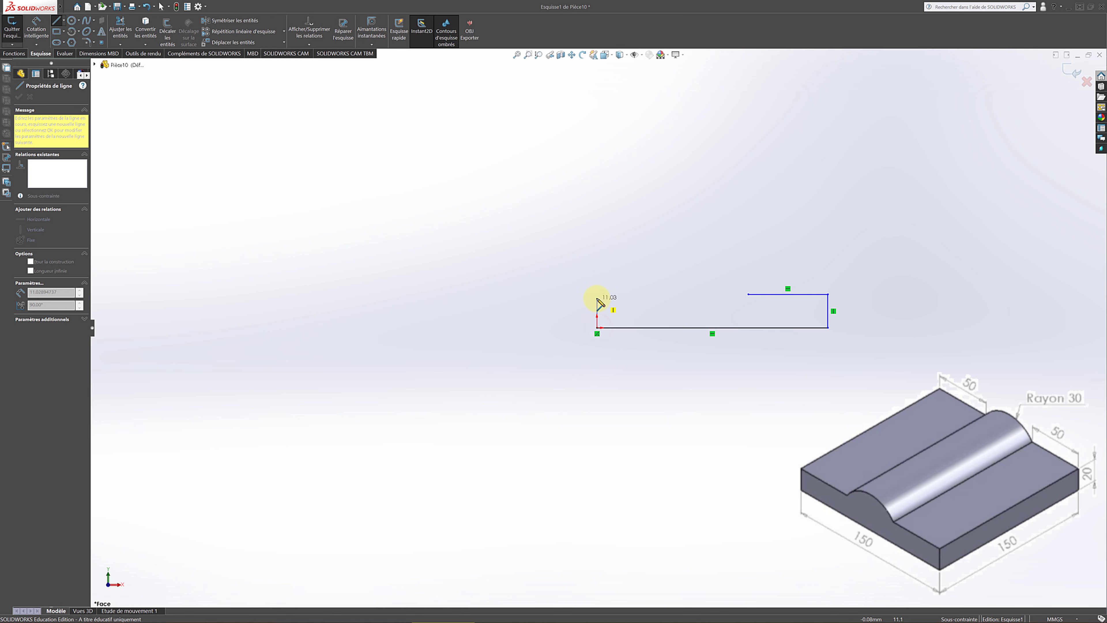
{"action": "left_click", "coordinate": [597, 294]}
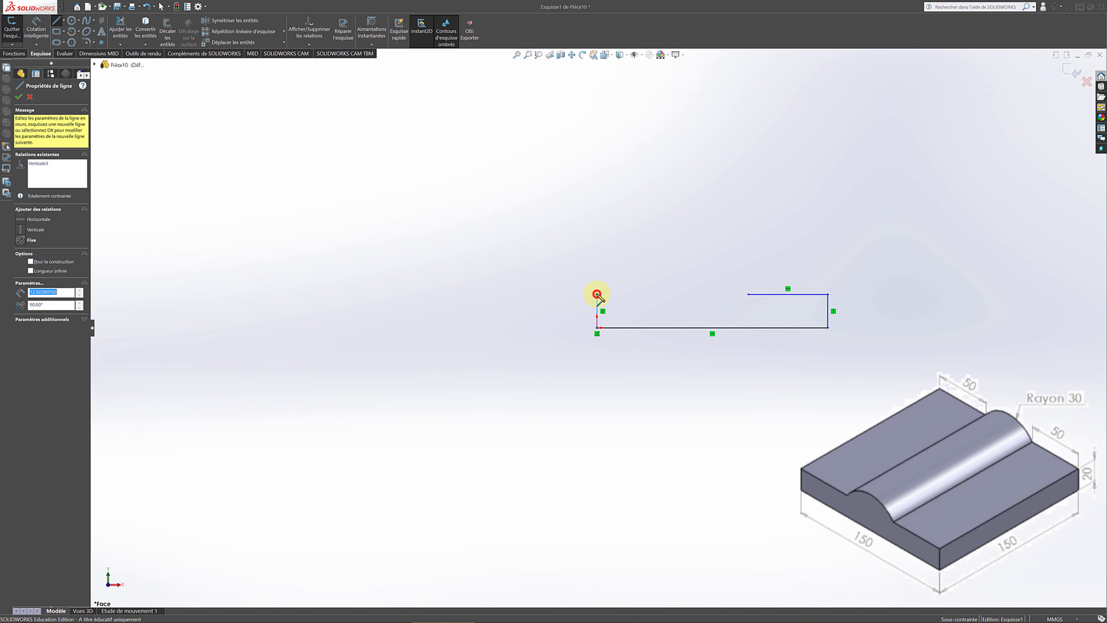
{"action": "left_click", "coordinate": [679, 295]}
{"action": "key", "text": "Escape"}
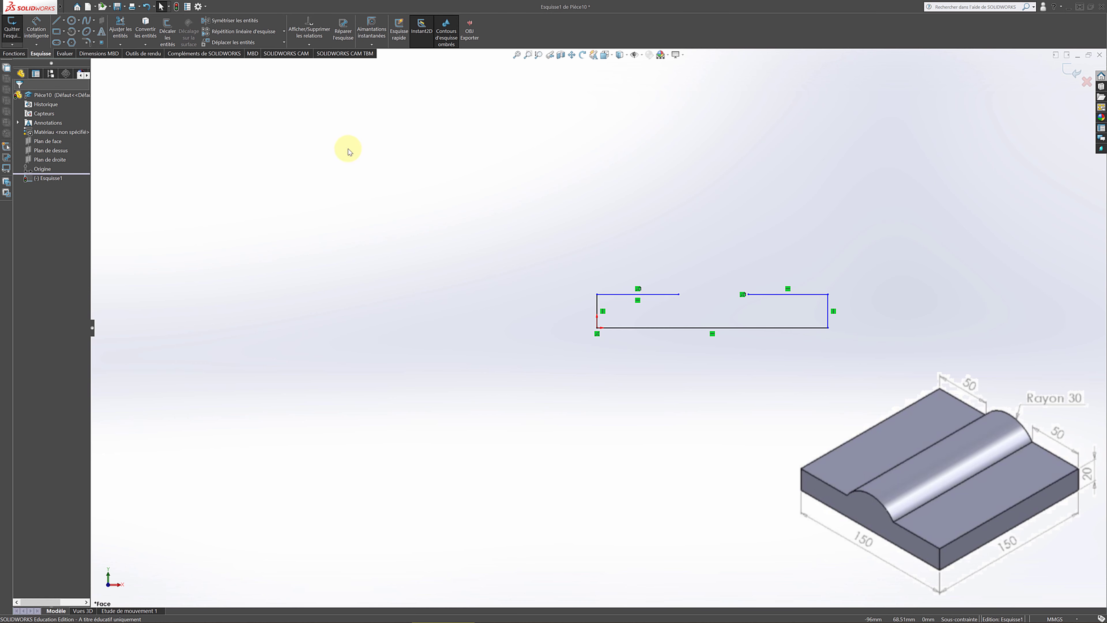
Step: Bridge the gap between the two top segments with an upward-bulging three-point arc of about 16 mm radius
{"action": "left_click", "coordinate": [79, 30]}
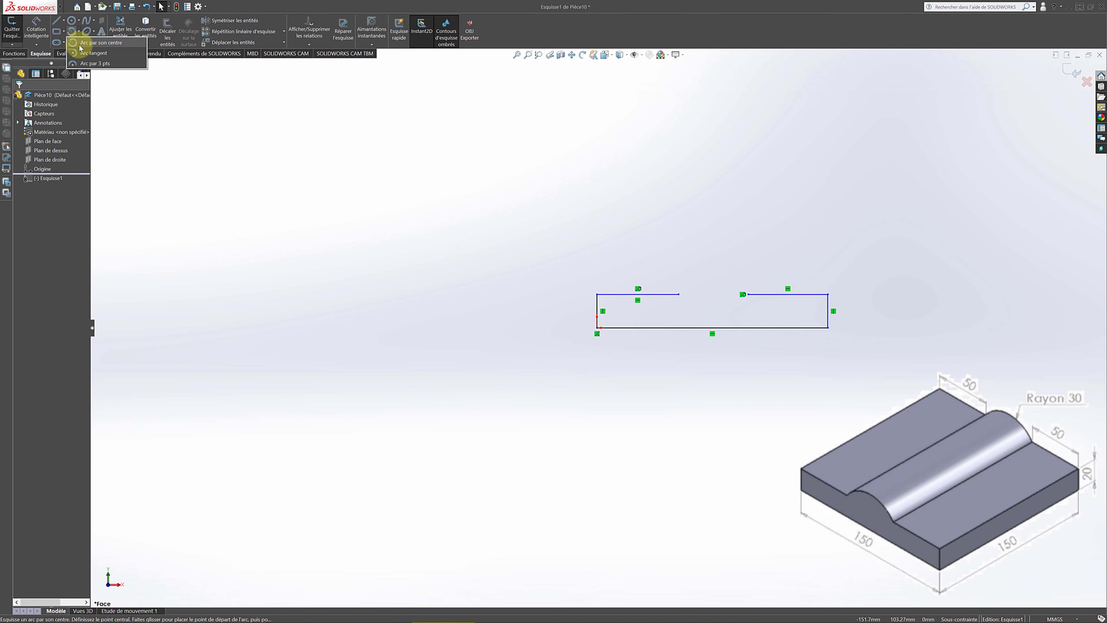
{"action": "left_click", "coordinate": [92, 64]}
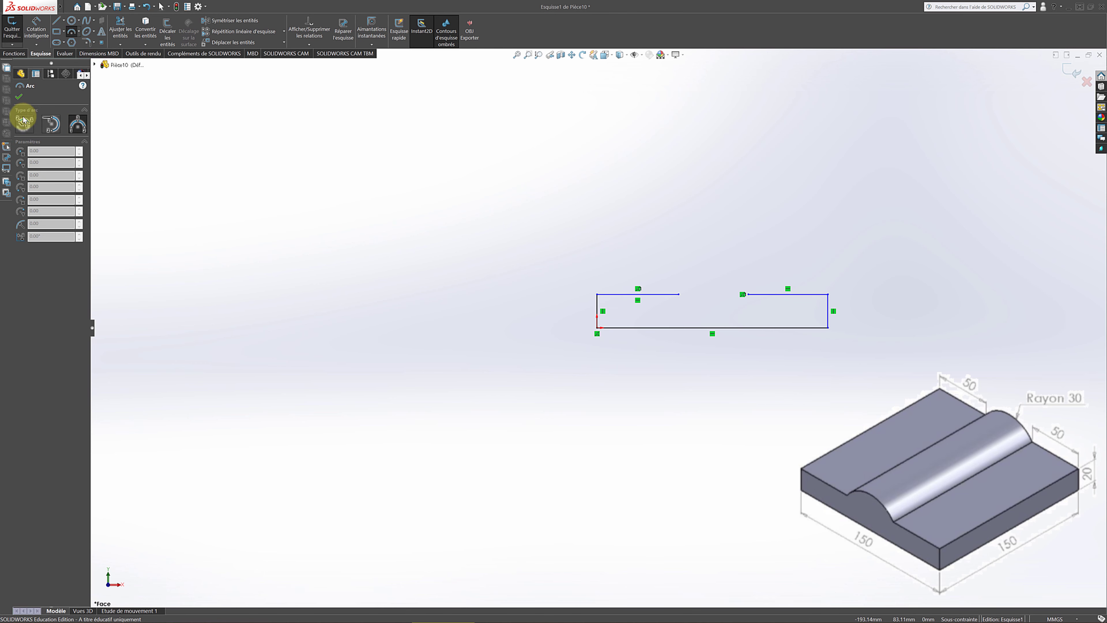
{"action": "left_click", "coordinate": [677, 295]}
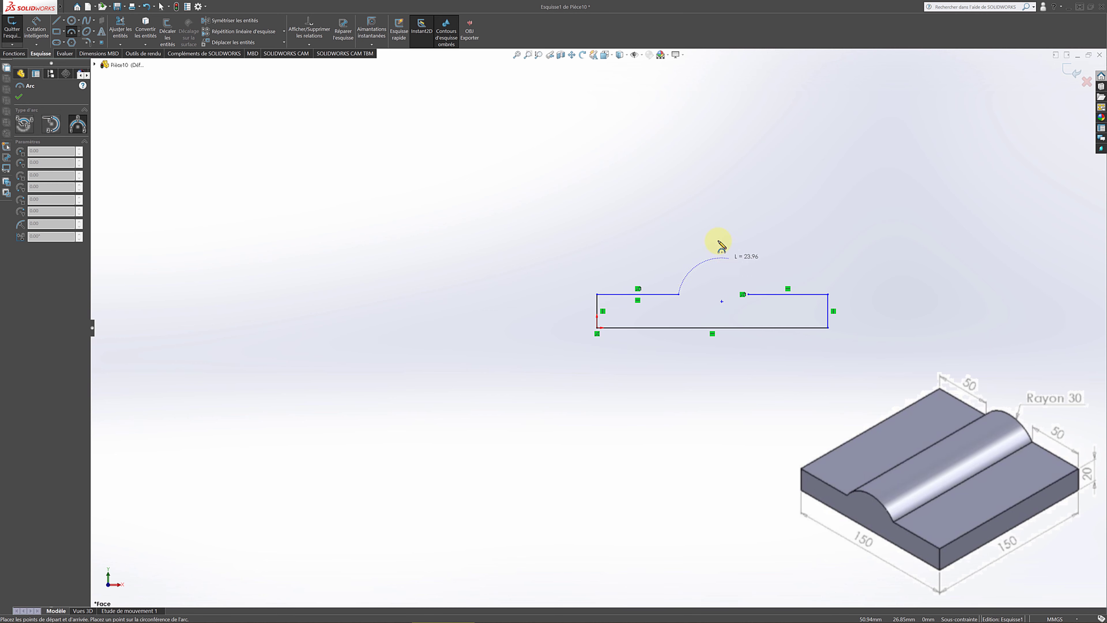
{"action": "left_click", "coordinate": [748, 295]}
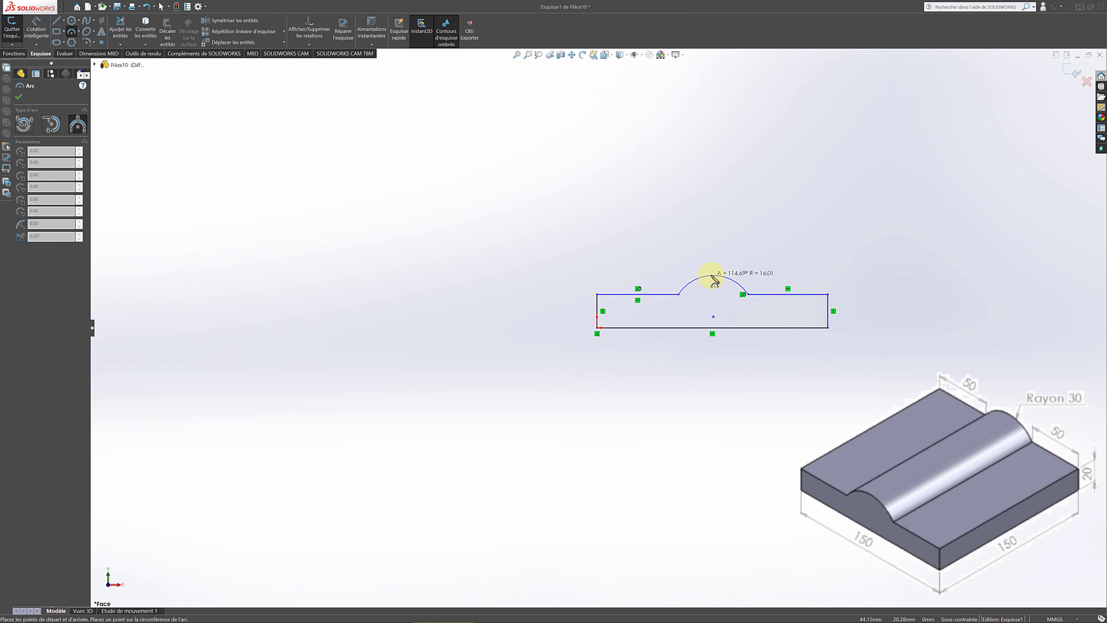
{"action": "left_click", "coordinate": [711, 276]}
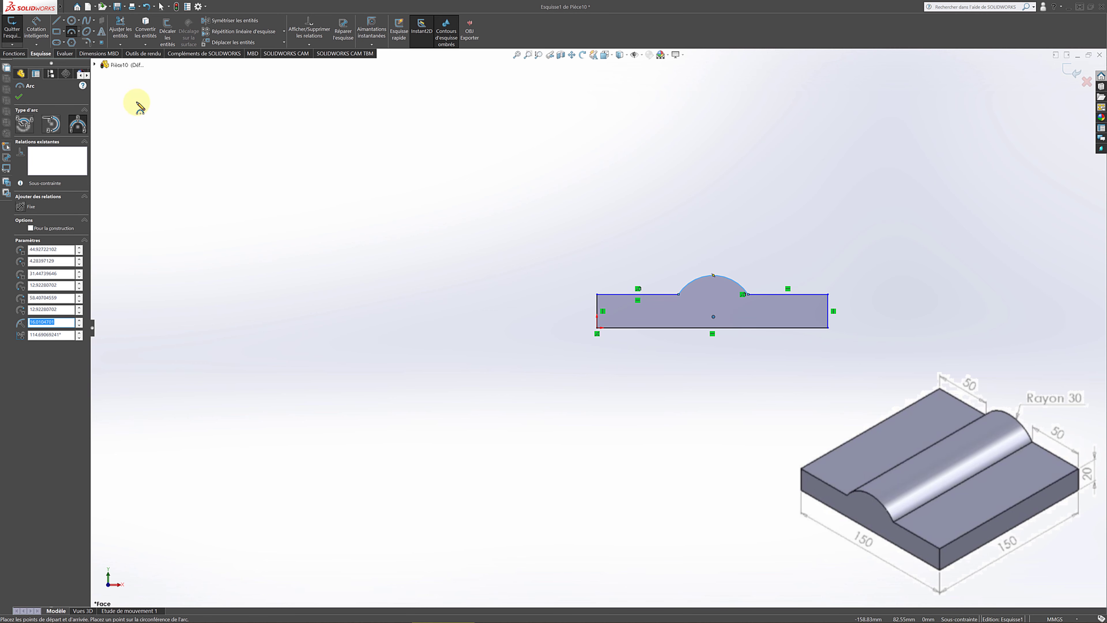
{"action": "left_click", "coordinate": [22, 97]}
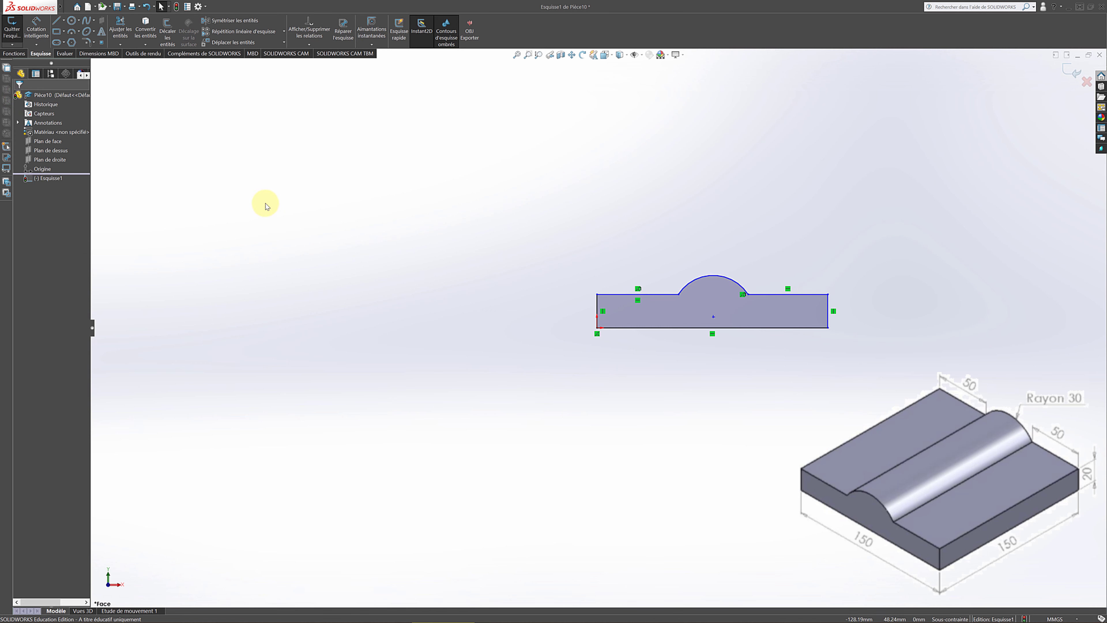
Step: Dimension the profile's base line to 150 mm
{"action": "left_click", "coordinate": [37, 28]}
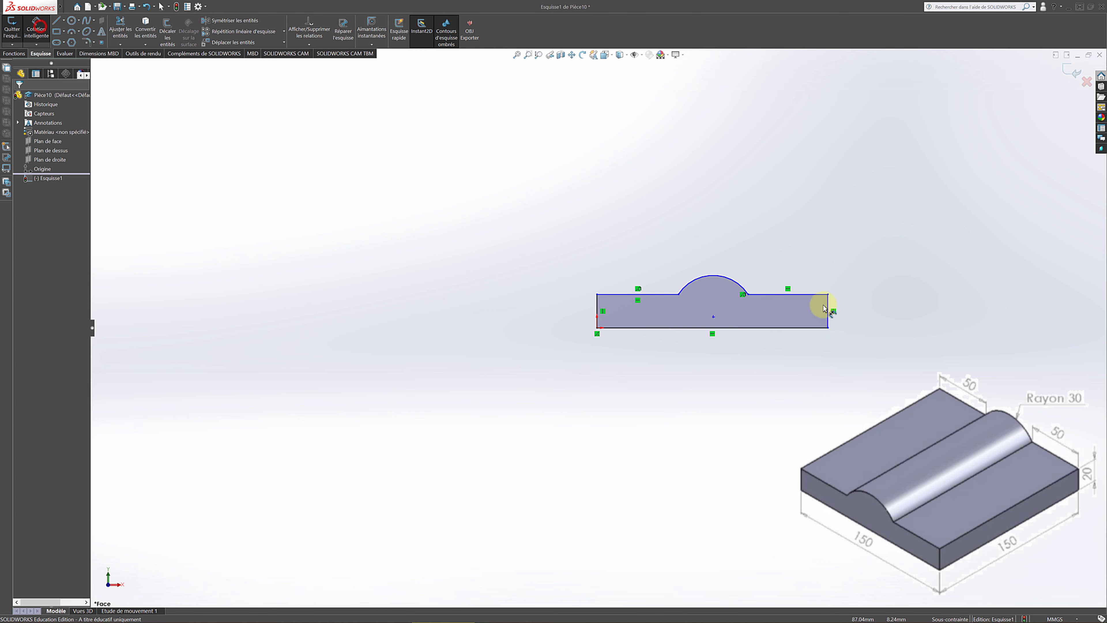
{"action": "left_click", "coordinate": [758, 328]}
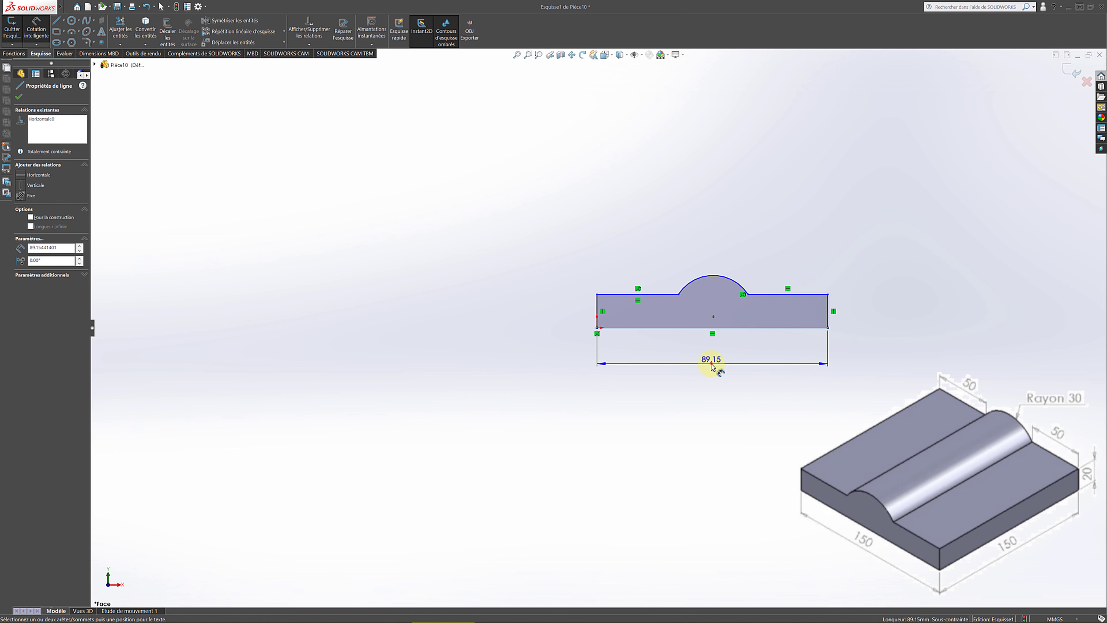
{"action": "left_click", "coordinate": [712, 366]}
{"action": "type", "text": "150"}
{"action": "key", "text": "Return"}
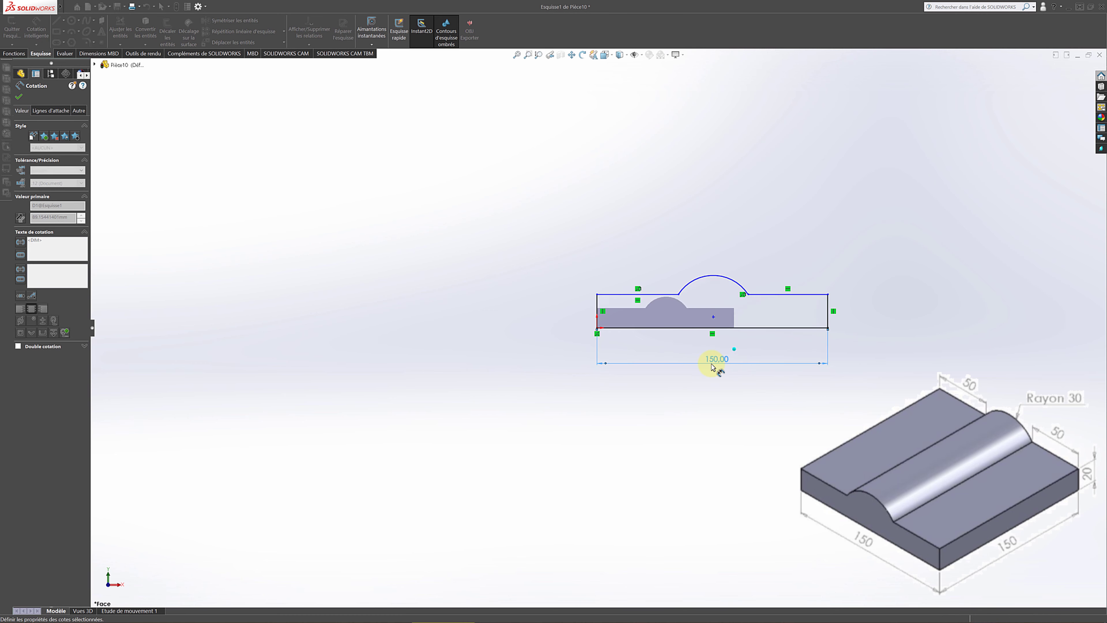
Step: Dimension the top segments on both sides of the arc to 50 mm each
{"action": "scroll", "coordinate": [842, 321], "scroll_direction": "down", "scroll_amount": 4}
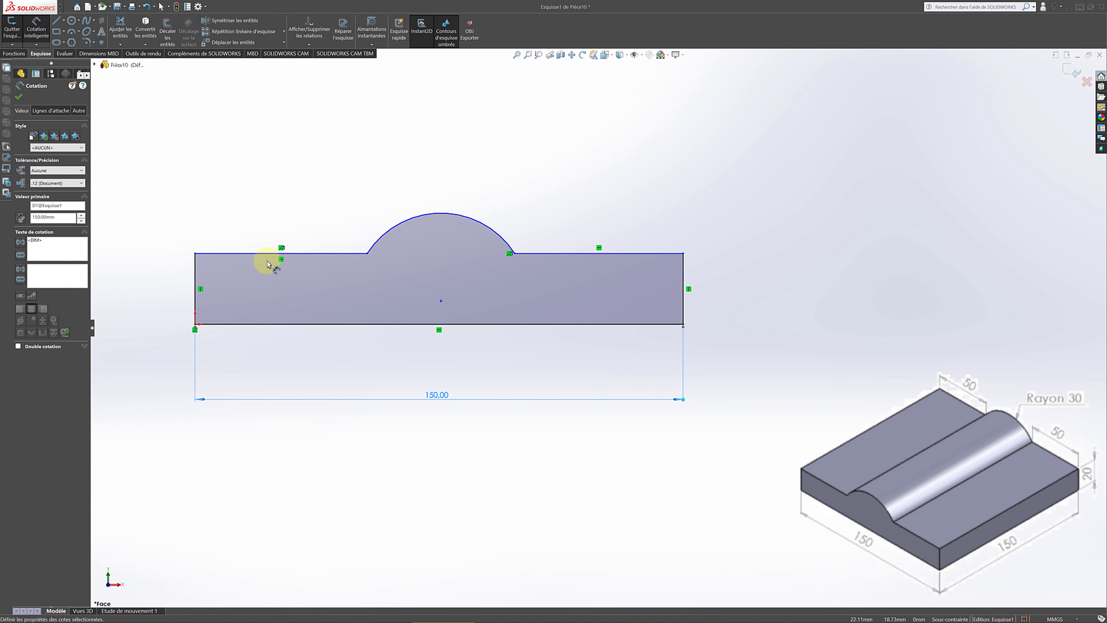
{"action": "left_click", "coordinate": [266, 254]}
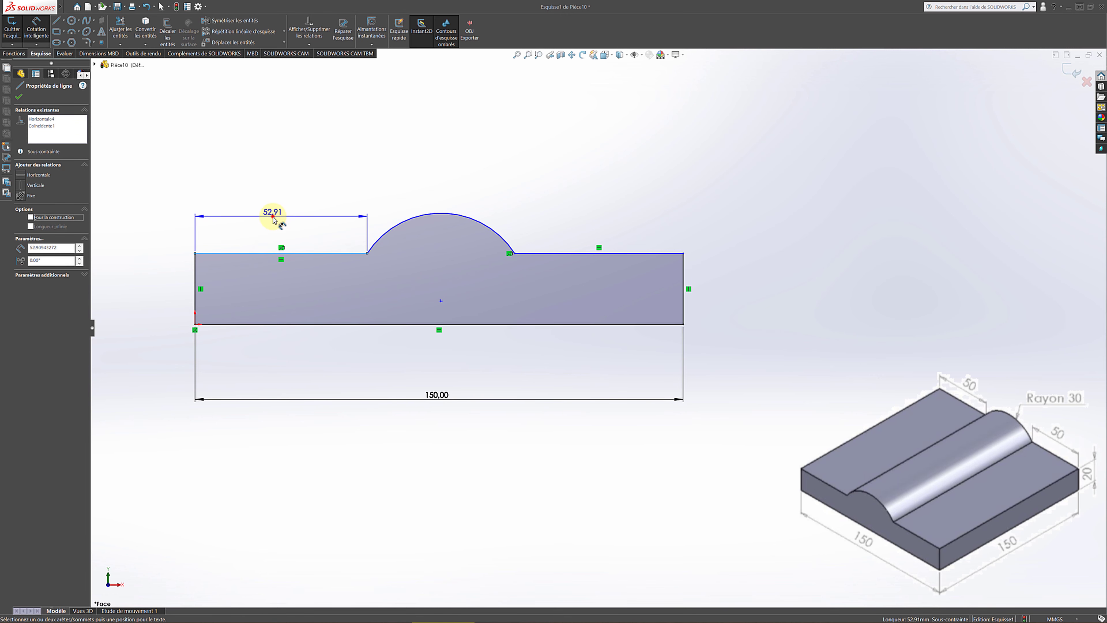
{"action": "left_click", "coordinate": [277, 221]}
{"action": "type", "text": "50"}
{"action": "key", "text": "Return"}
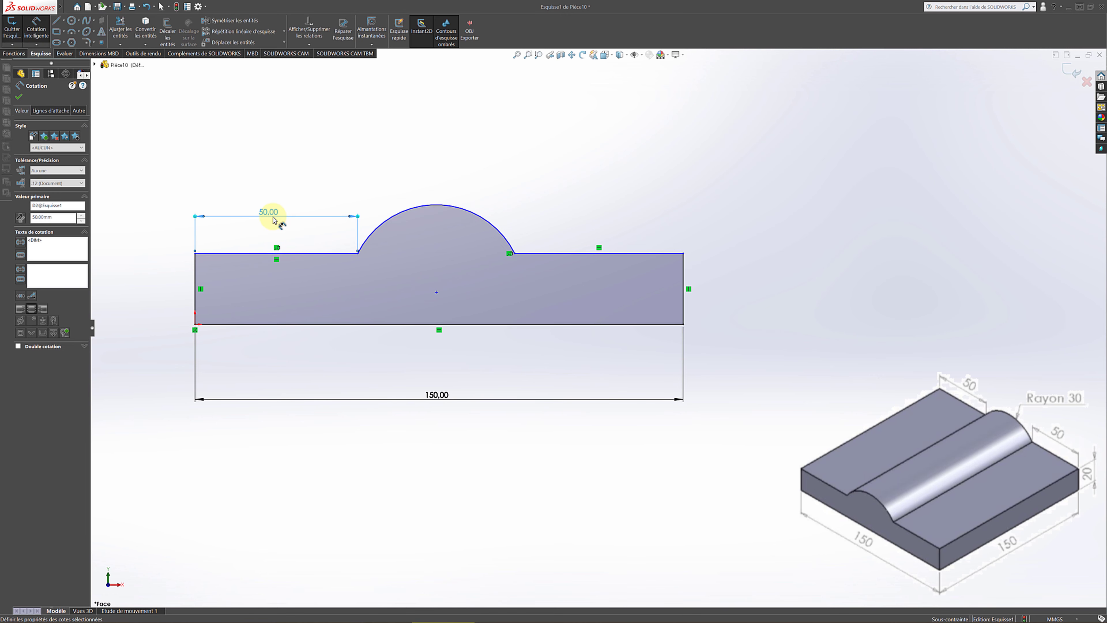
{"action": "left_click", "coordinate": [553, 253]}
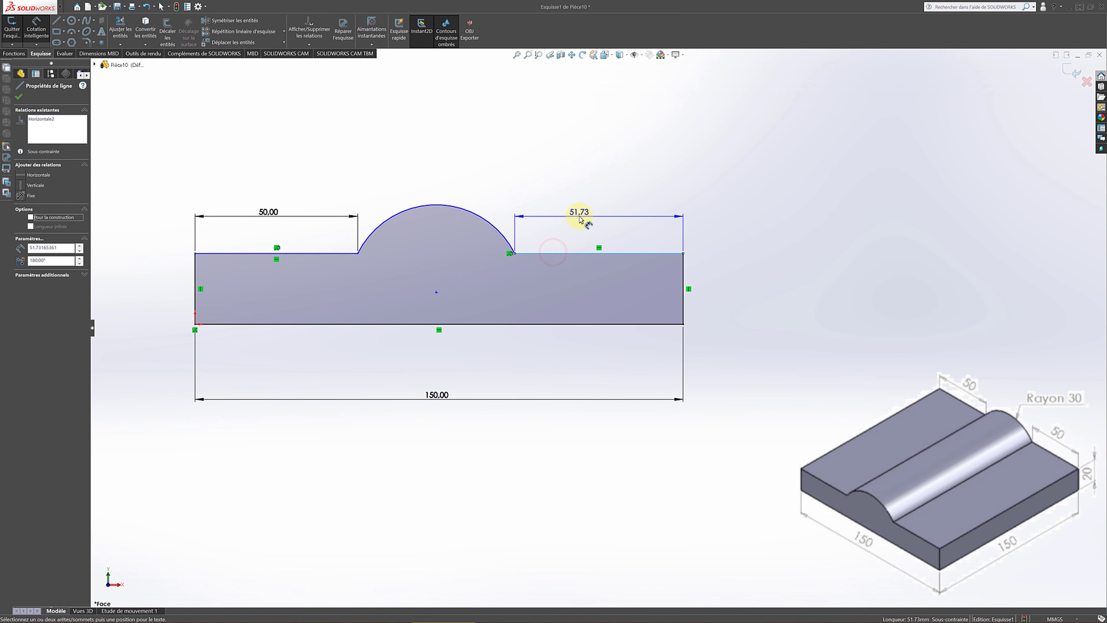
{"action": "left_click", "coordinate": [580, 219]}
{"action": "type", "text": "50"}
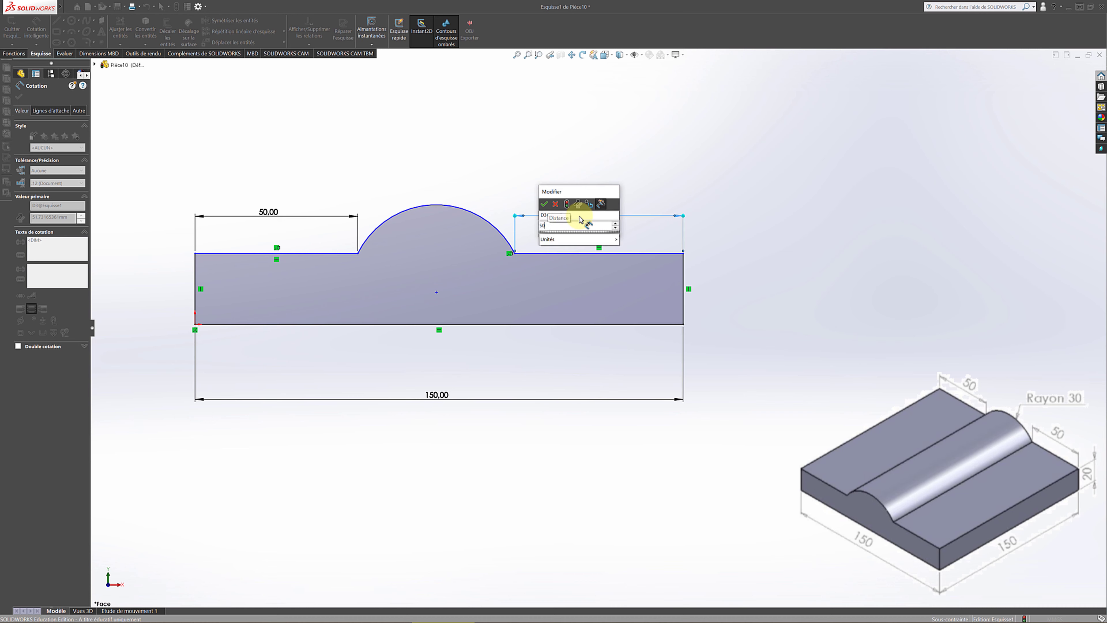
{"action": "key", "text": "Return"}
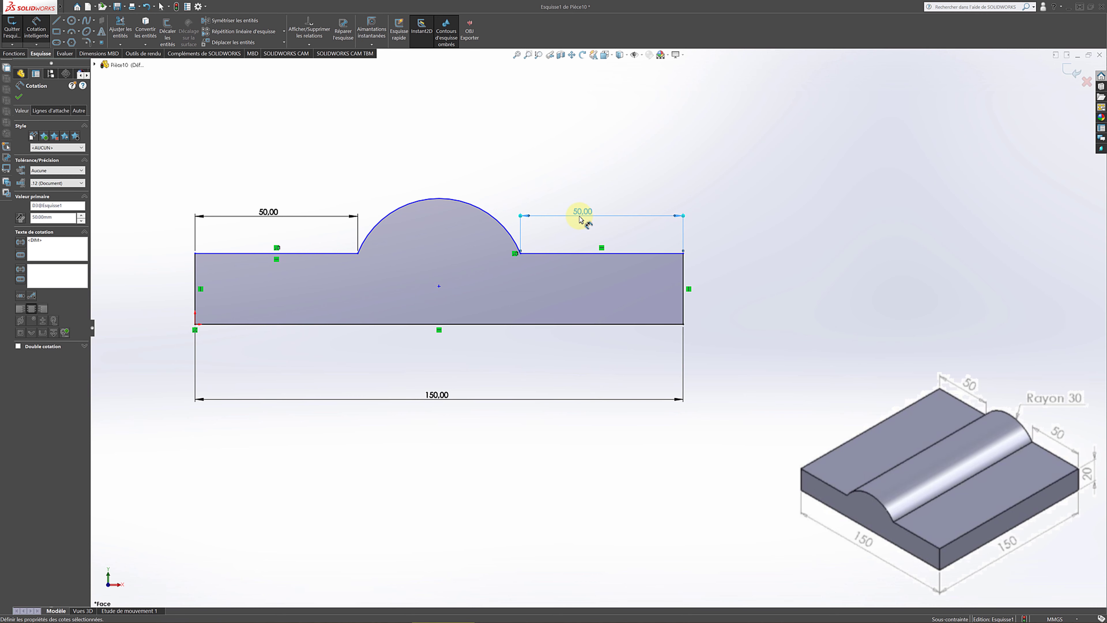
Step: Dimension the ridge arc's radius to 30 mm
{"action": "left_click", "coordinate": [423, 200]}
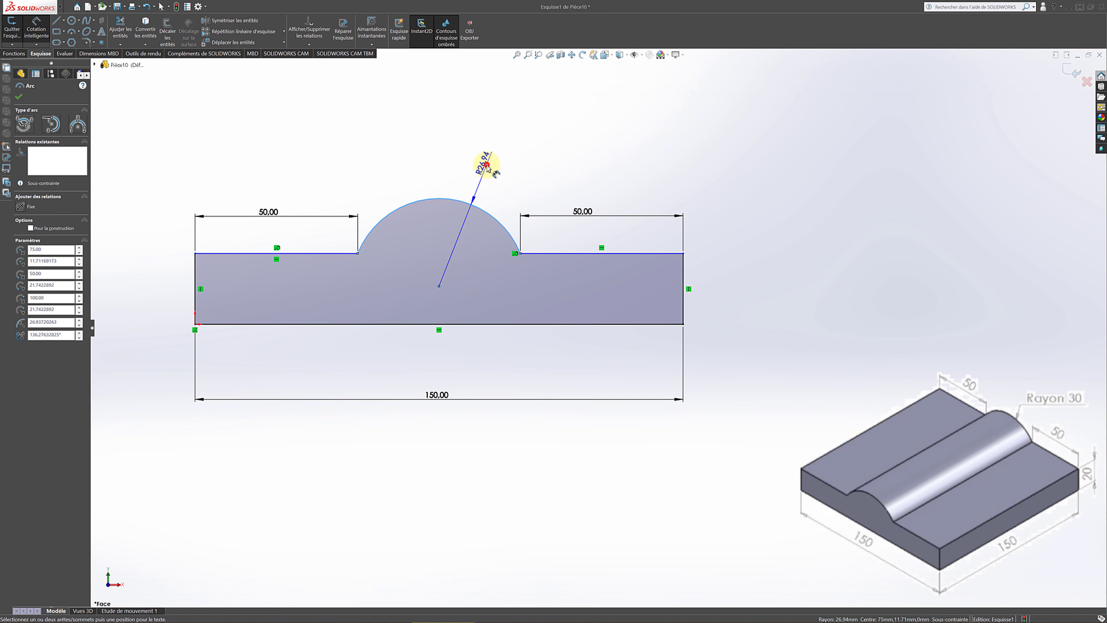
{"action": "left_click", "coordinate": [487, 166]}
{"action": "type", "text": "30"}
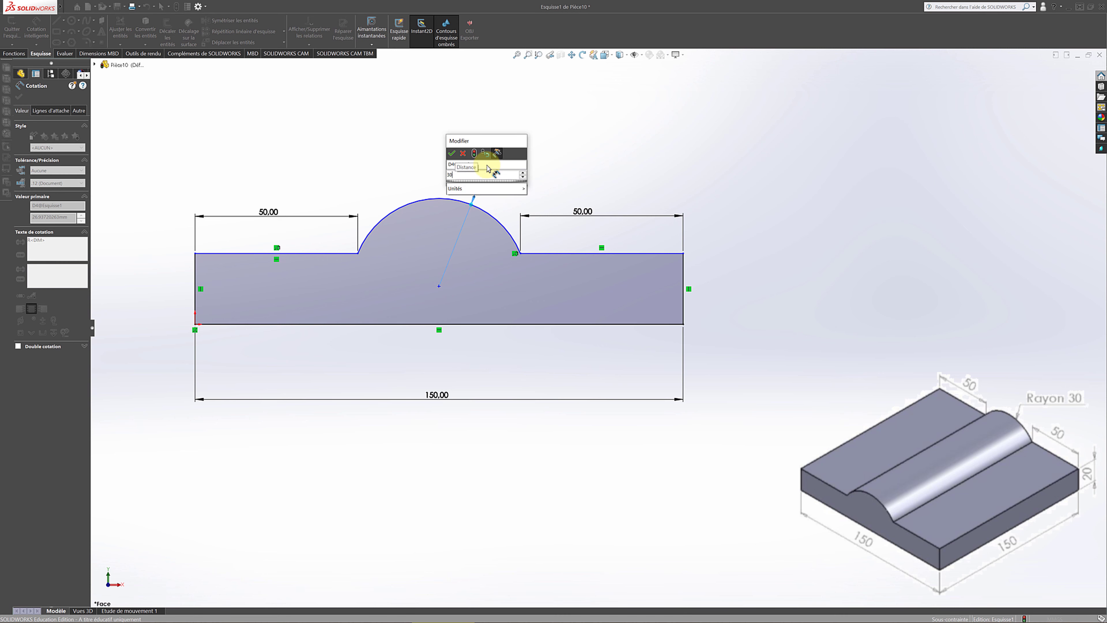
{"action": "key", "text": "Return"}
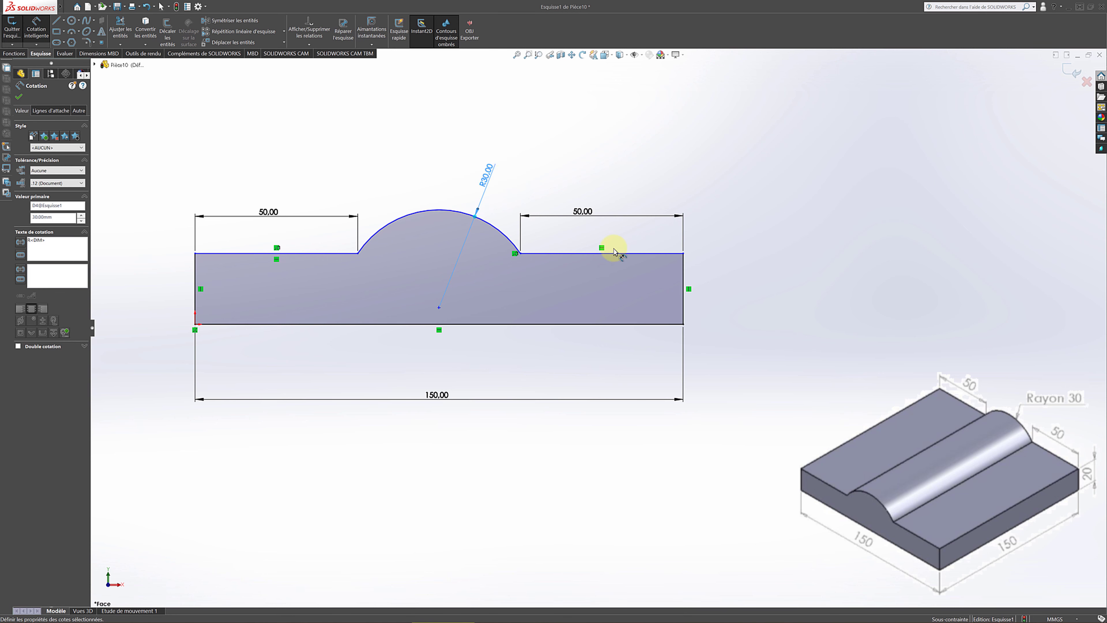
Step: Dimension the vertical end edge of the plate profile to 20 mm
{"action": "left_click", "coordinate": [682, 270]}
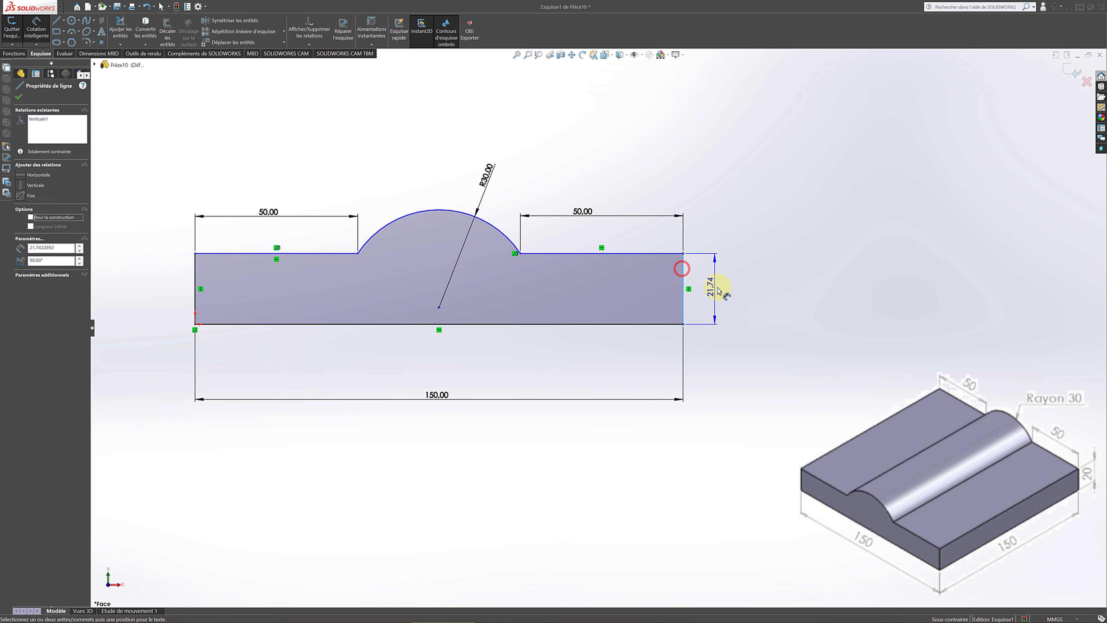
{"action": "left_click", "coordinate": [722, 287]}
{"action": "type", "text": "20"}
{"action": "key", "text": "Return"}
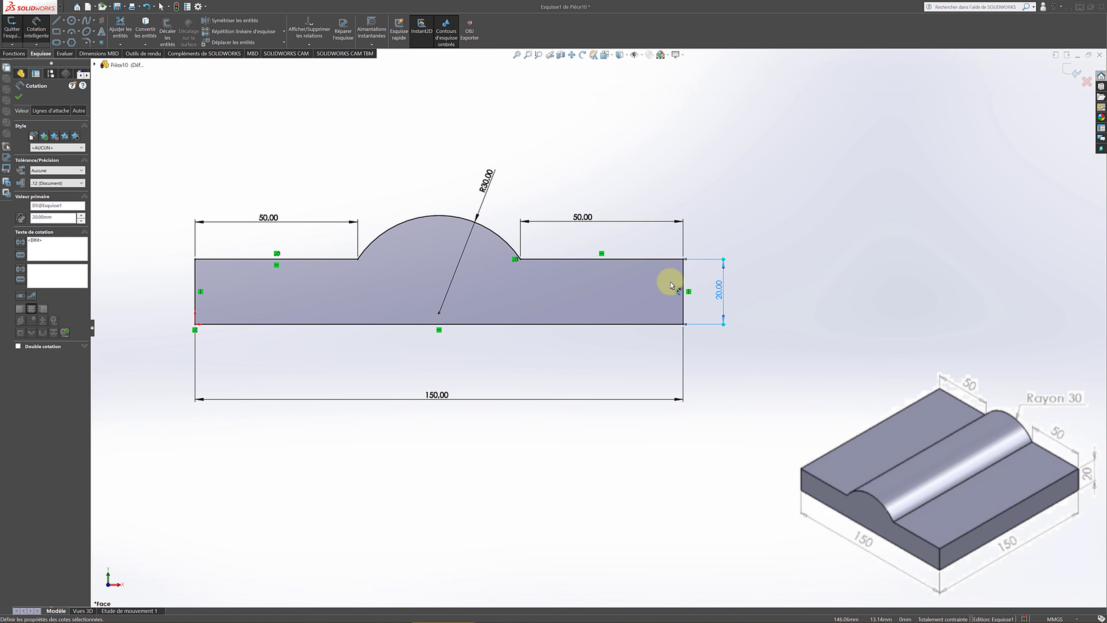
Step: Close the fully dimensioned profile sketch and extrude it 150 mm as a boss
{"action": "left_click", "coordinate": [25, 98]}
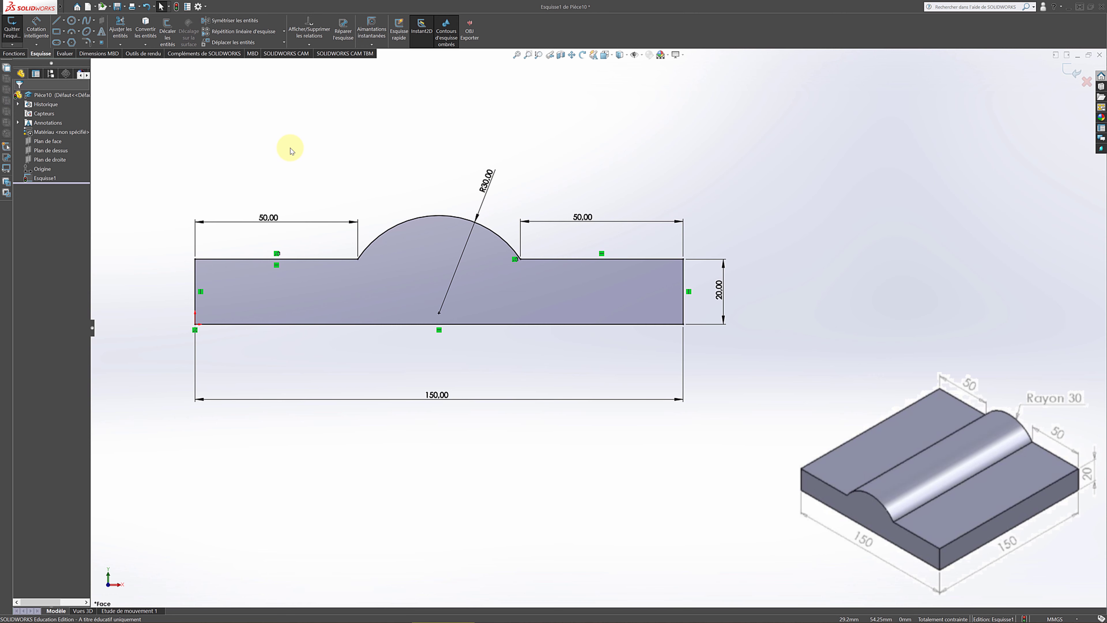
{"action": "left_click", "coordinate": [12, 27]}
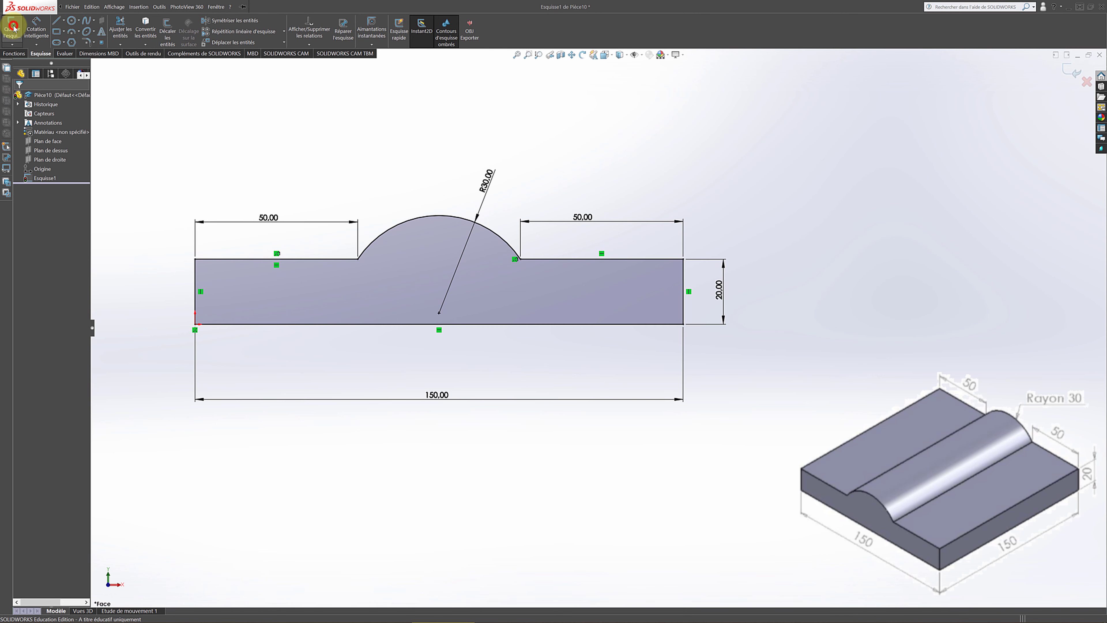
{"action": "left_click", "coordinate": [15, 53]}
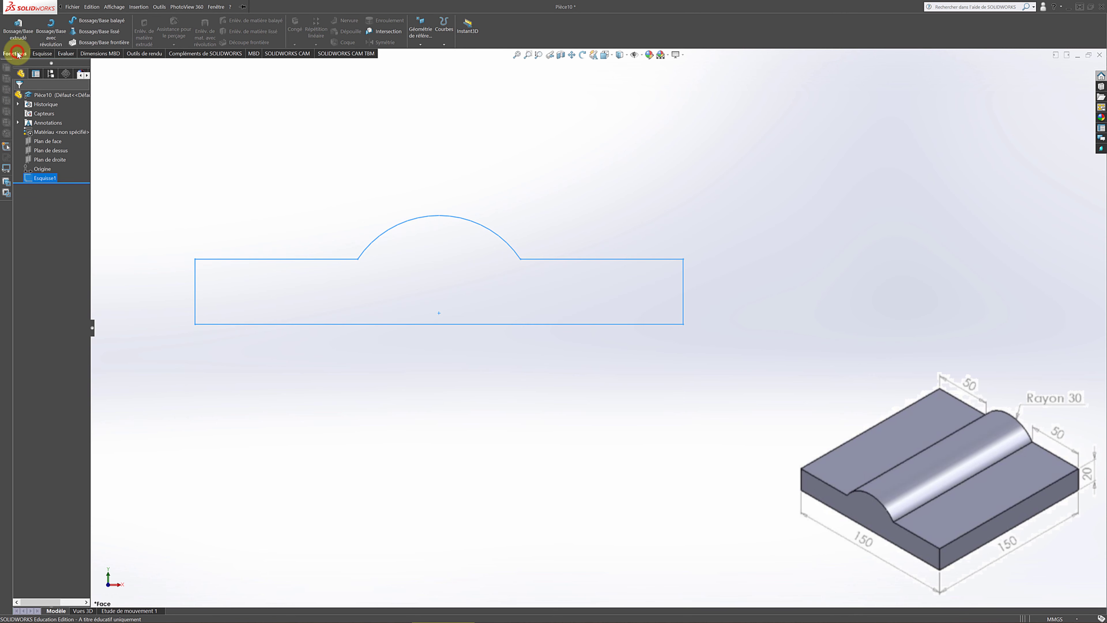
{"action": "left_click", "coordinate": [17, 29]}
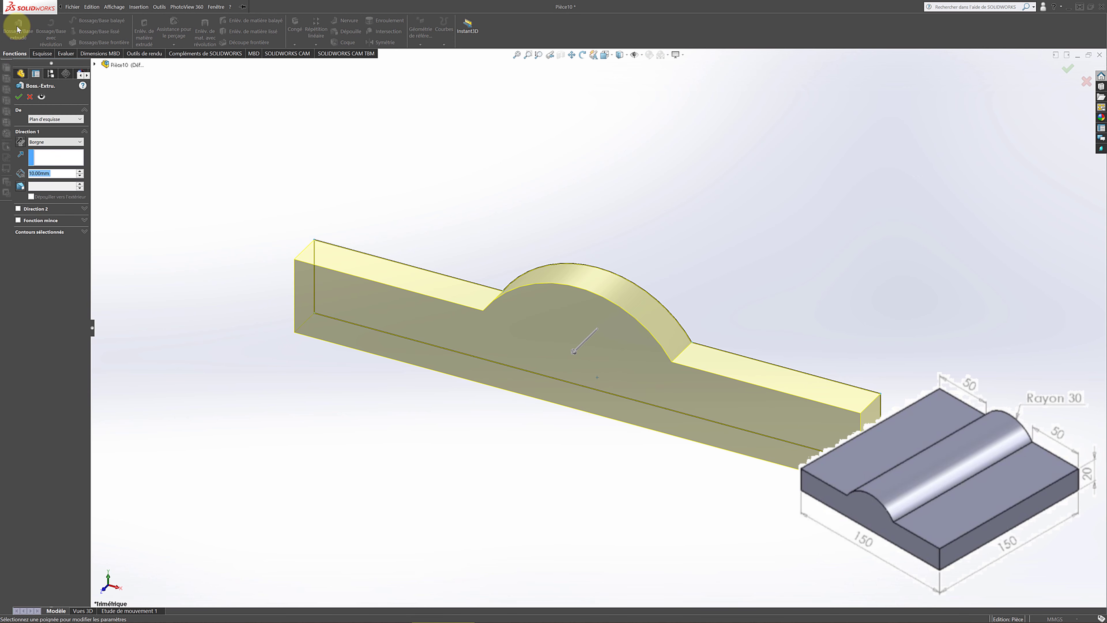
{"action": "type", "text": "150"}
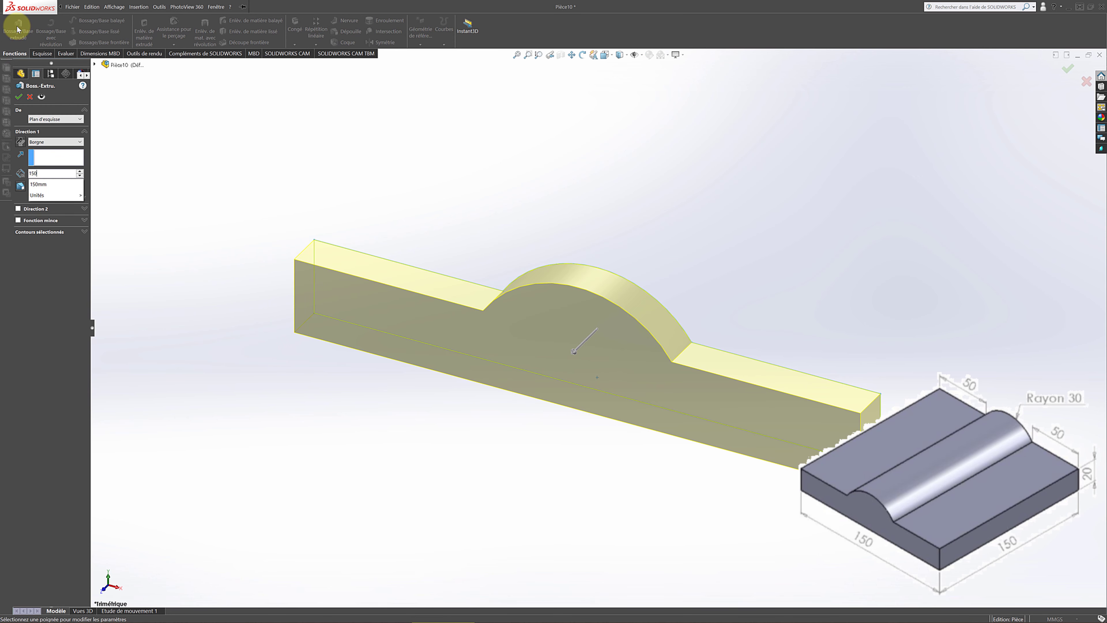
{"action": "key", "text": "Return"}
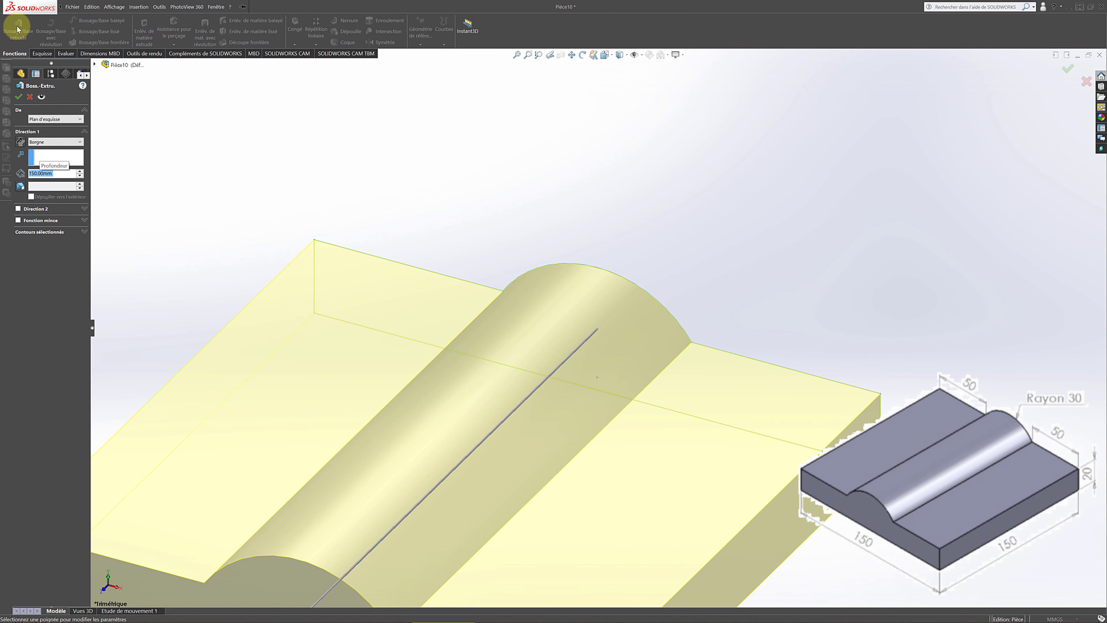
{"action": "left_click", "coordinate": [518, 55]}
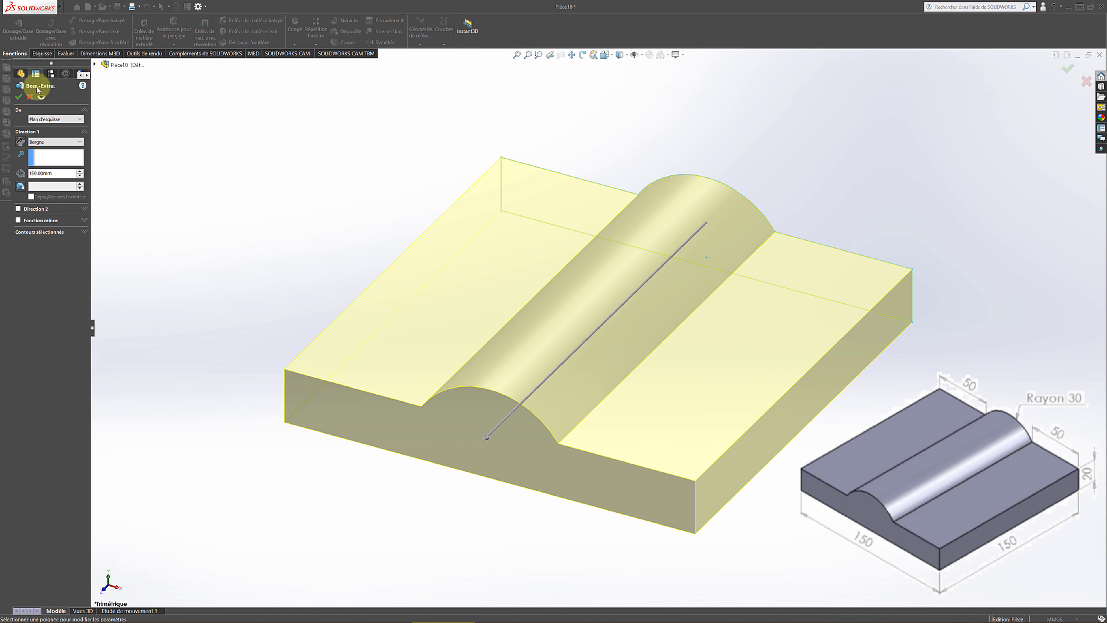
{"action": "left_click", "coordinate": [18, 97]}
{"action": "scroll", "coordinate": [724, 371], "scroll_direction": "down", "scroll_amount": 3}
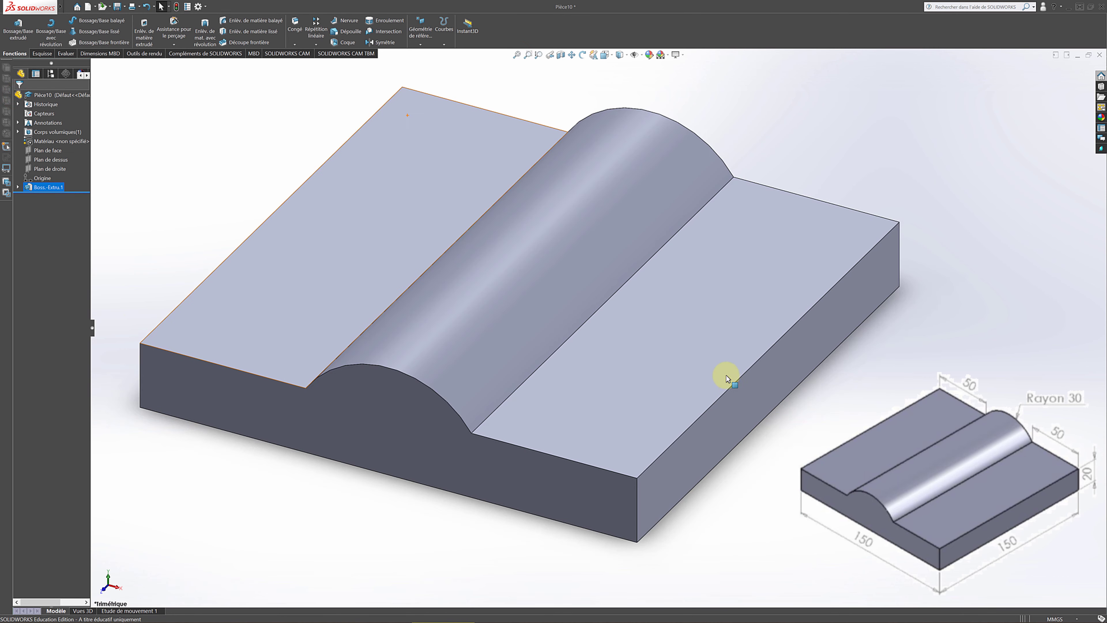
{"action": "scroll", "coordinate": [621, 257], "scroll_direction": "up", "scroll_amount": 3}
{"action": "left_click", "coordinate": [582, 54]}
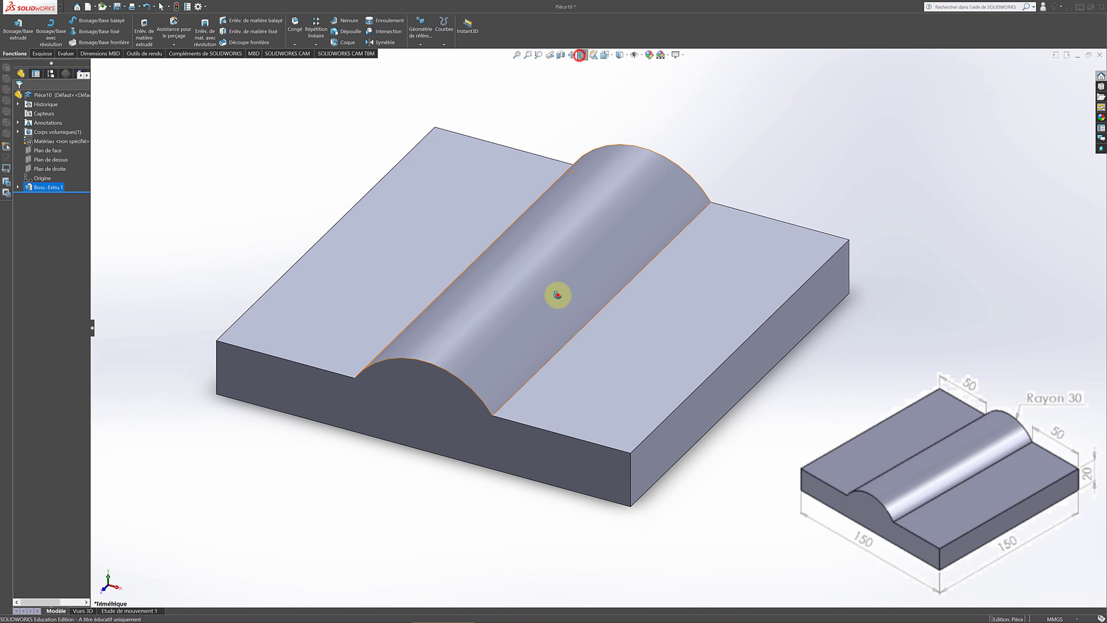
{"action": "left_click_drag", "start_coordinate": [558, 295], "coordinate": [525, 206]}
{"action": "left_click_drag", "start_coordinate": [534, 244], "coordinate": [549, 245]}
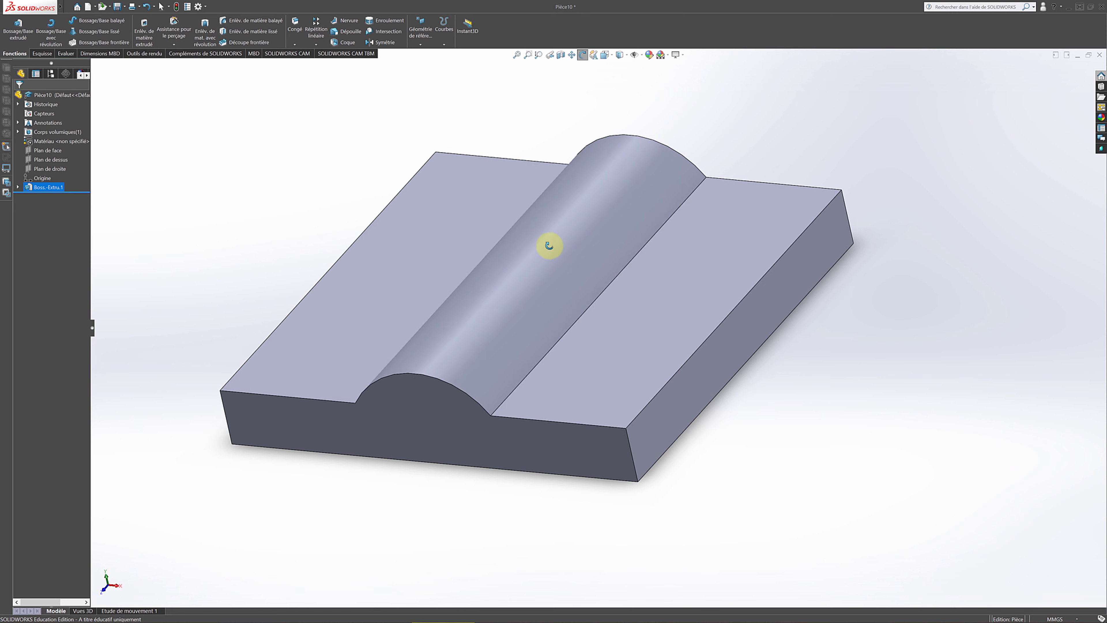
{"action": "left_click", "coordinate": [582, 54]}
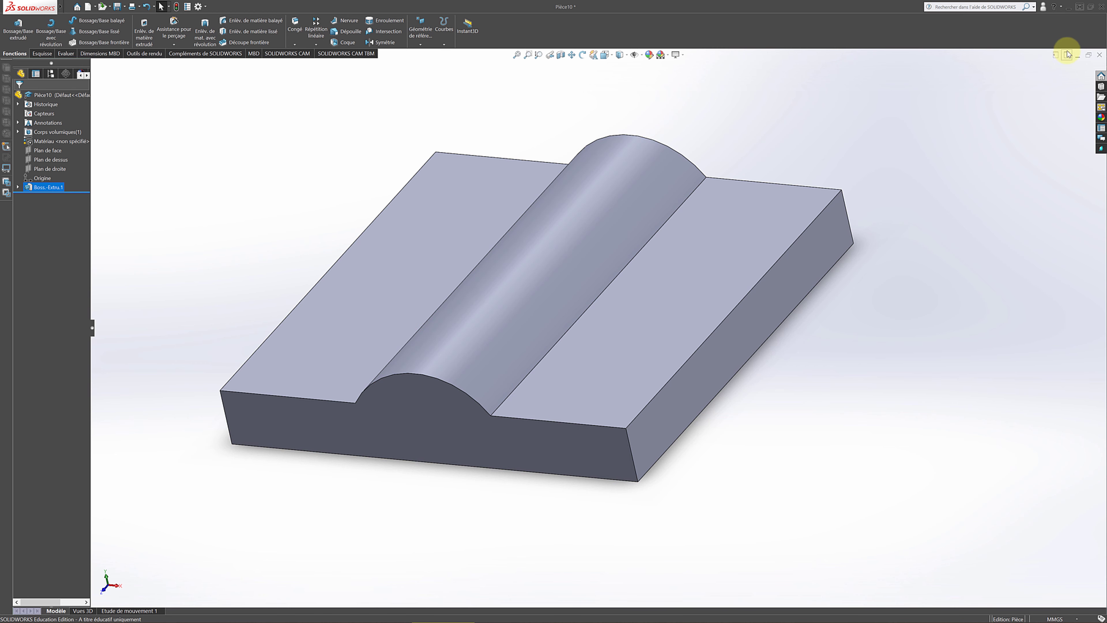
Step: Close the ridged plate part without saving it and create a new part document
{"action": "left_click", "coordinate": [1097, 56]}
{"action": "left_click", "coordinate": [501, 321]}
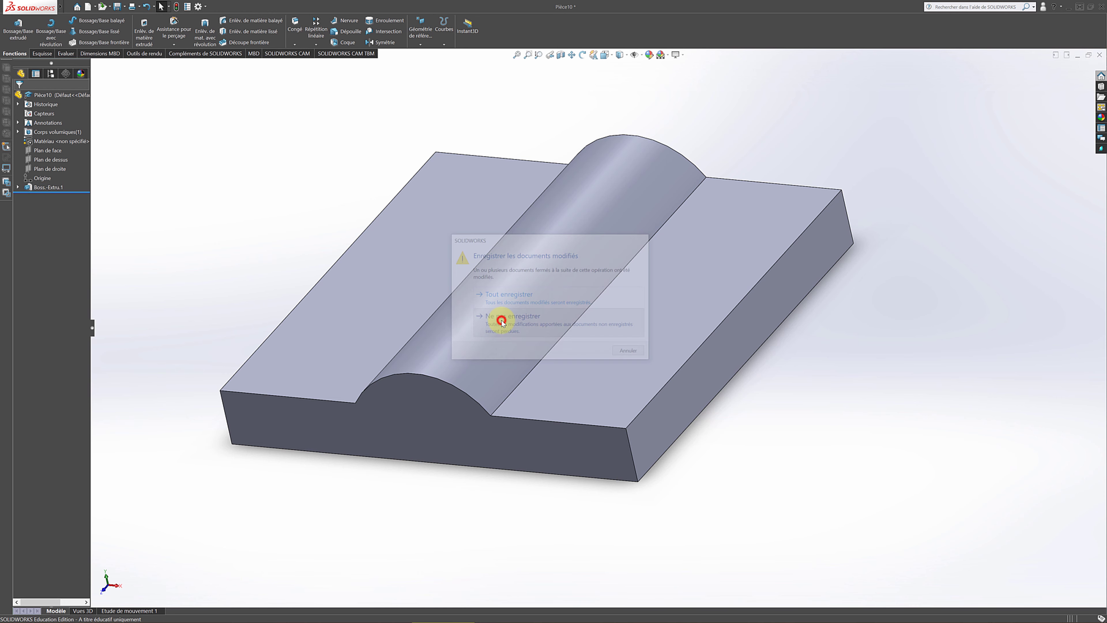
{"action": "left_click", "coordinate": [89, 7]}
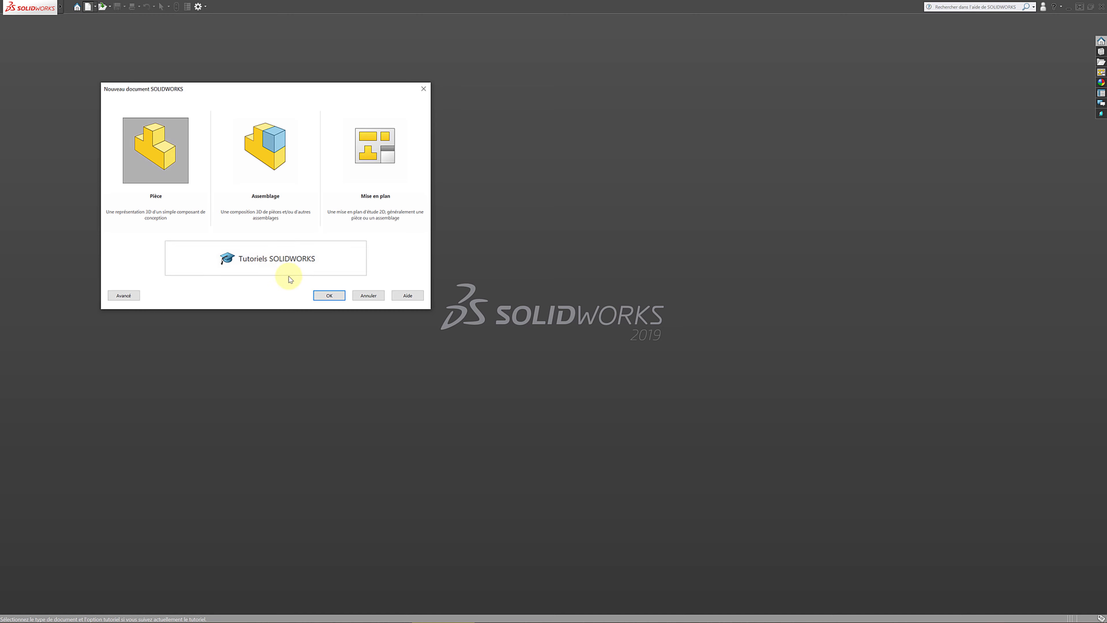
{"action": "left_click", "coordinate": [326, 295]}
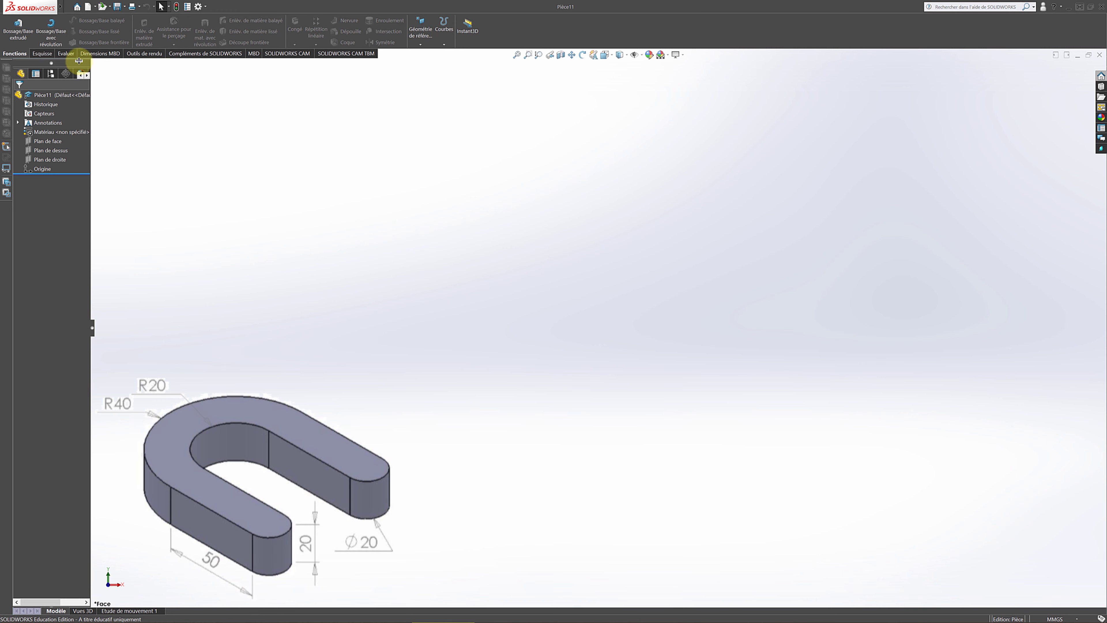
Step: Start a new sketch on the top plane (Plan de dessus)
{"action": "left_click", "coordinate": [41, 53]}
{"action": "left_click", "coordinate": [19, 31]}
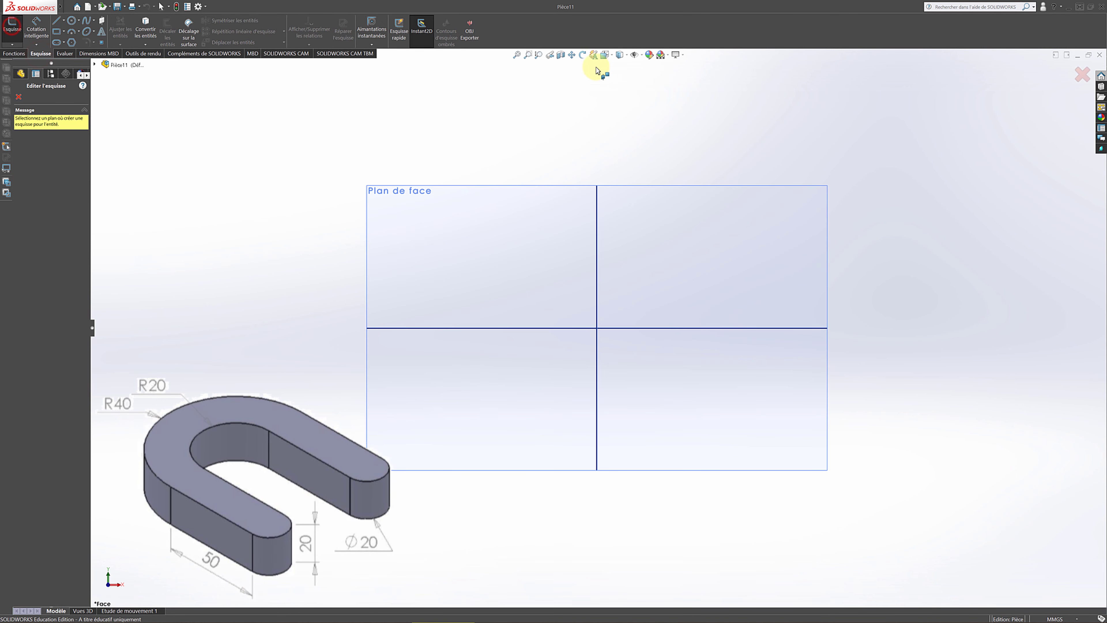
{"action": "left_click", "coordinate": [584, 54]}
{"action": "left_click_drag", "start_coordinate": [596, 100], "coordinate": [593, 69]}
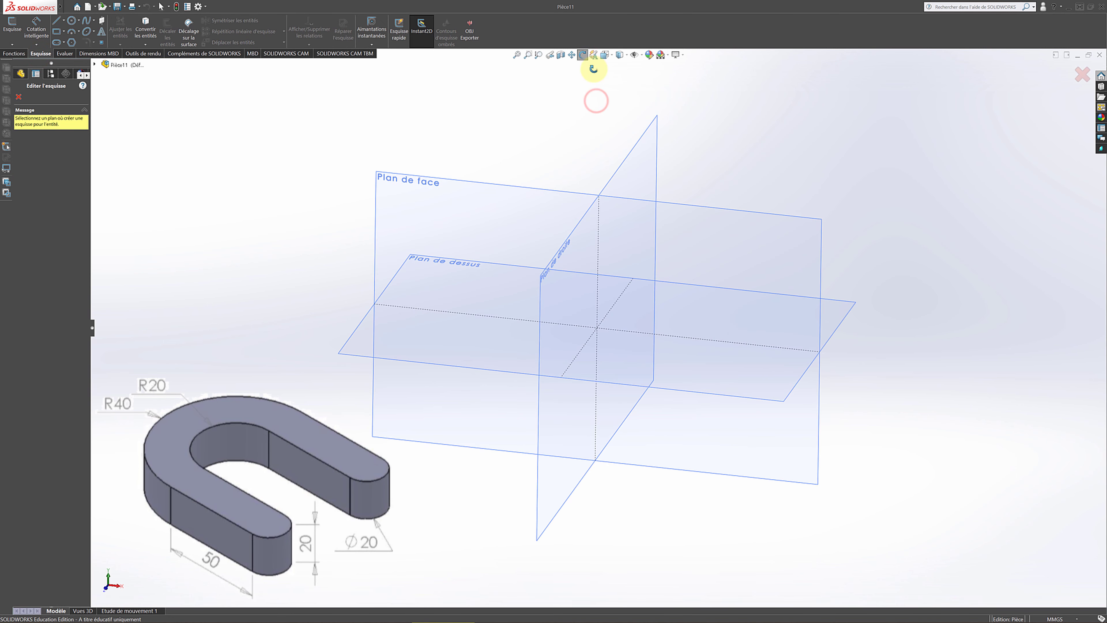
{"action": "left_click", "coordinate": [583, 54]}
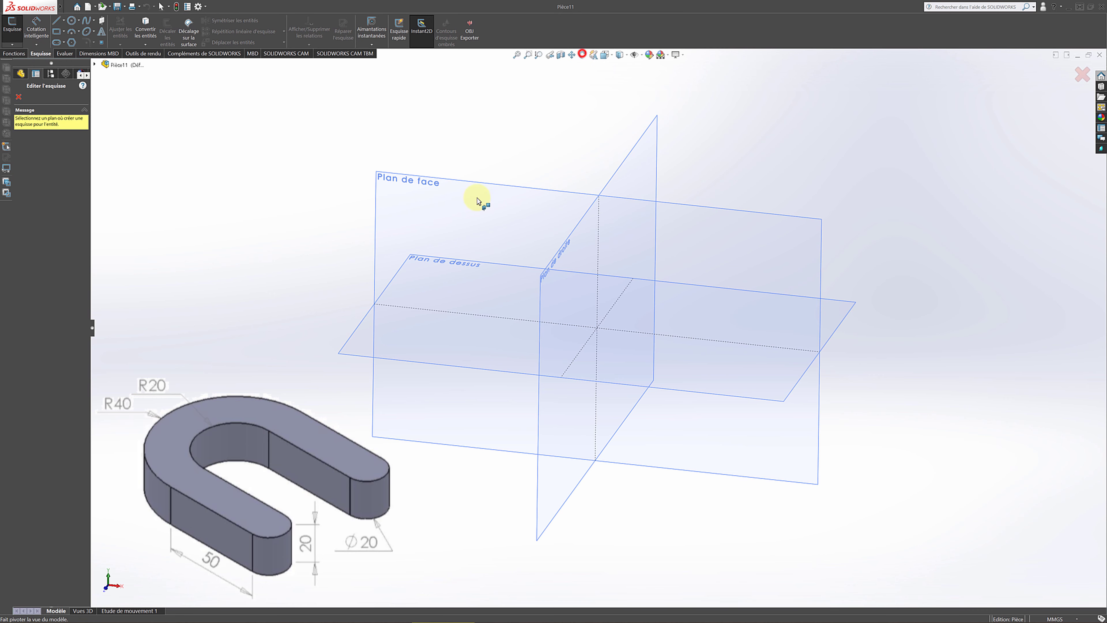
{"action": "left_click", "coordinate": [354, 347]}
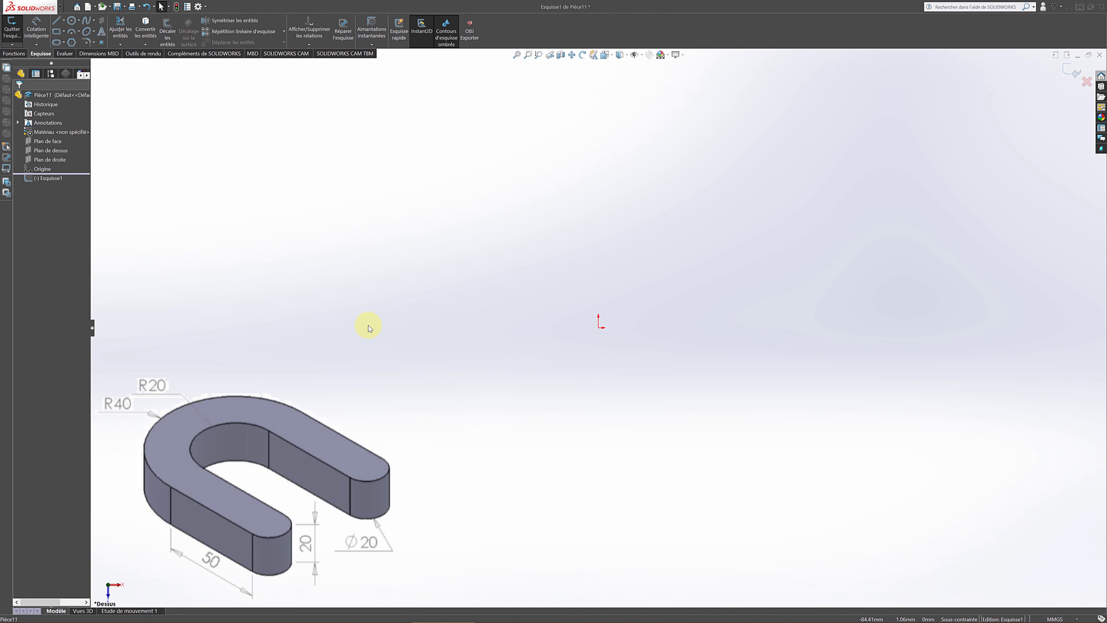
Step: Sketch a centre-point arc of about 35 mm radius around the origin, sweeping a half circle from directly above it through the left side to below
{"action": "left_click", "coordinate": [79, 33]}
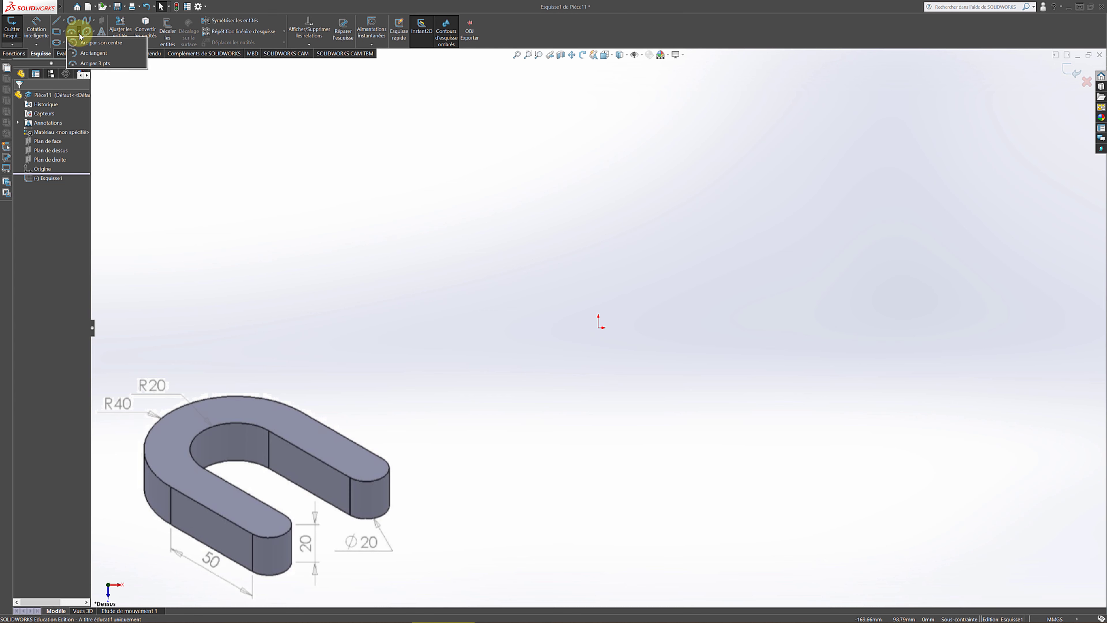
{"action": "left_click", "coordinate": [80, 42]}
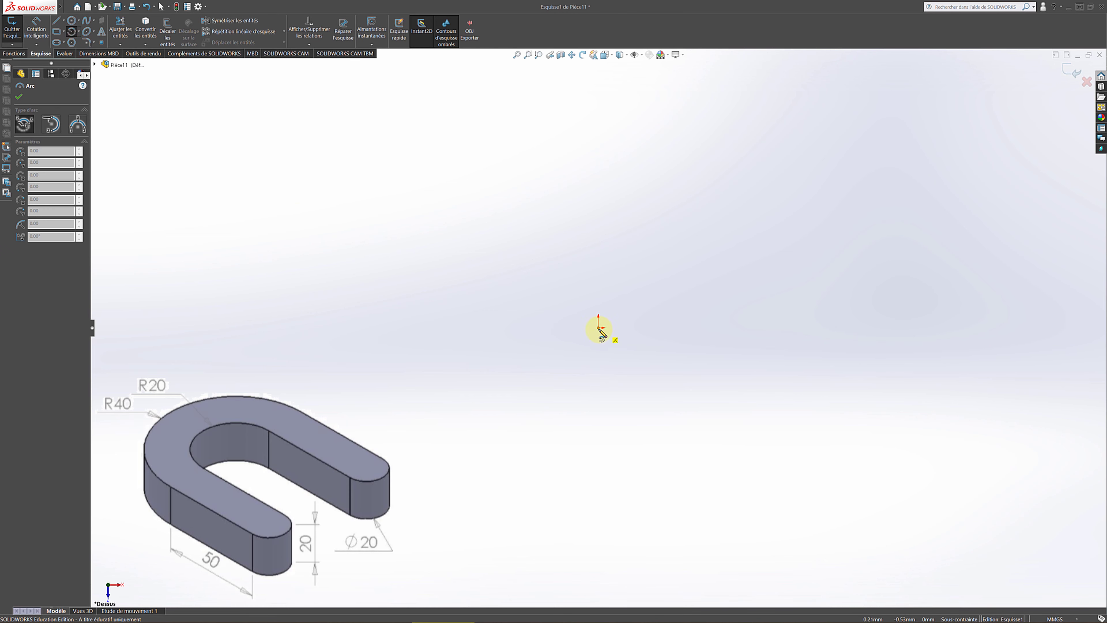
{"action": "left_click", "coordinate": [599, 327]}
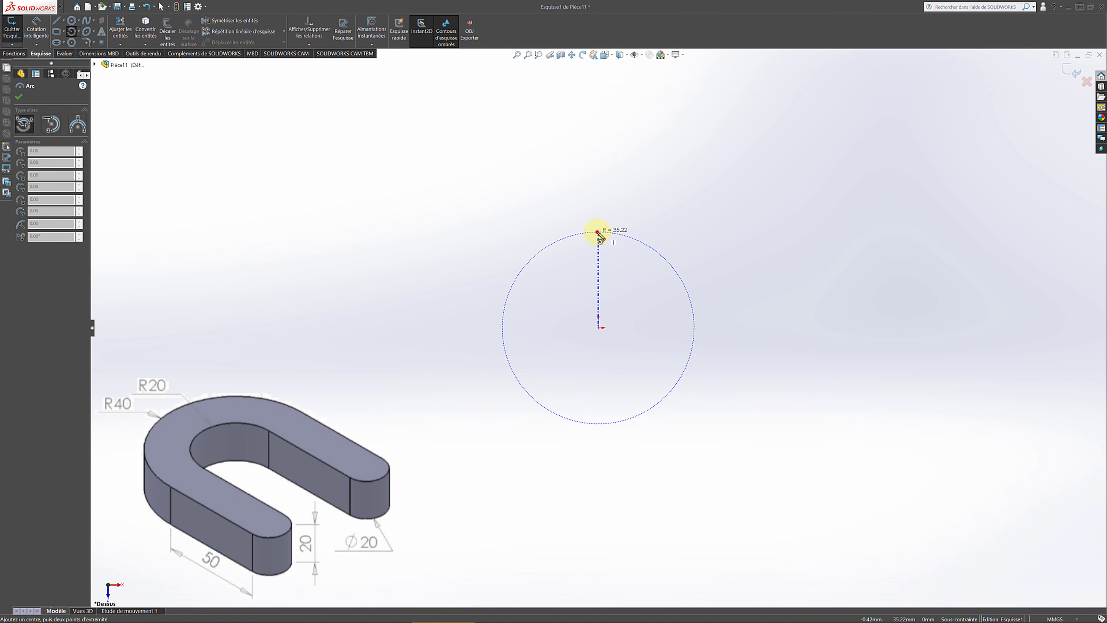
{"action": "left_click", "coordinate": [598, 232]}
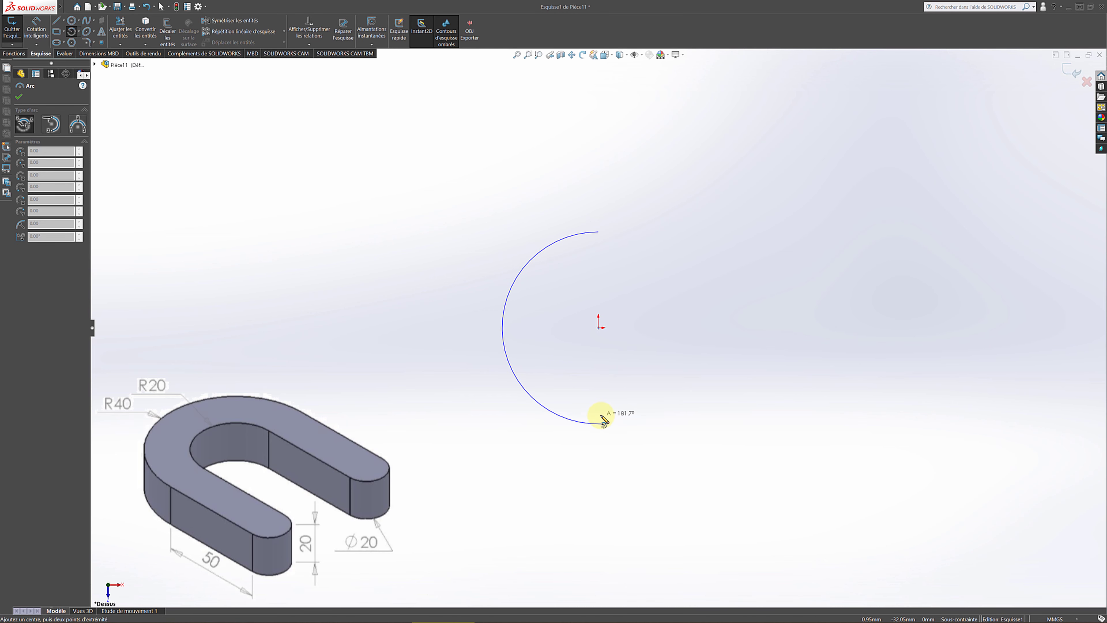
{"action": "left_click", "coordinate": [600, 421]}
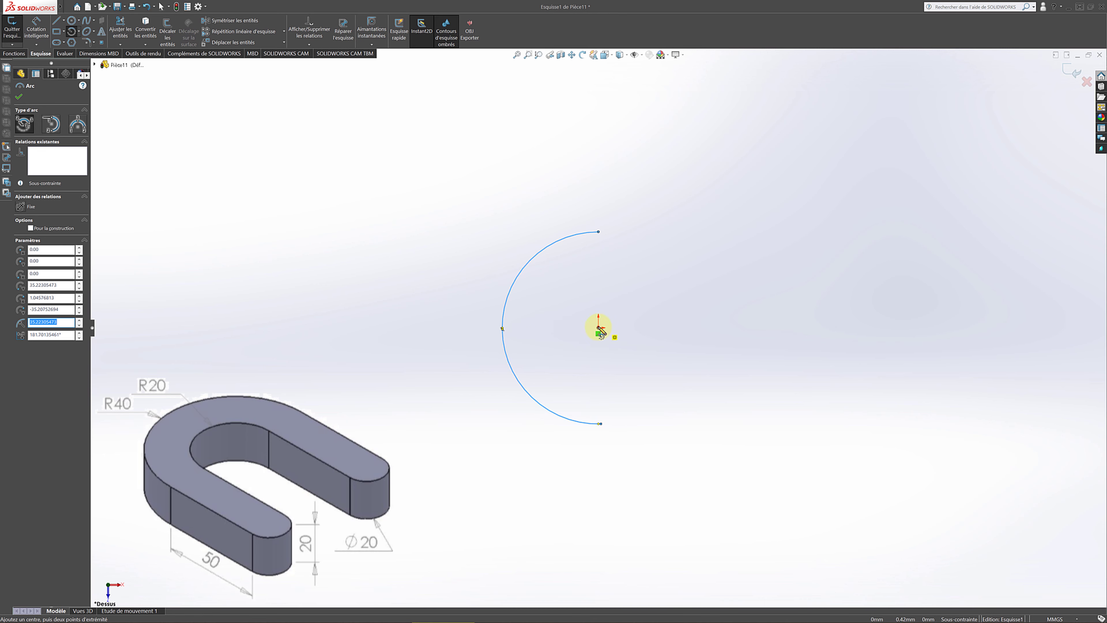
Step: Sketch a second, concentric half-circle arc of about 51 mm radius around the origin, outside the first one, and finish the arc command
{"action": "left_click", "coordinate": [599, 326]}
{"action": "left_click", "coordinate": [599, 189]}
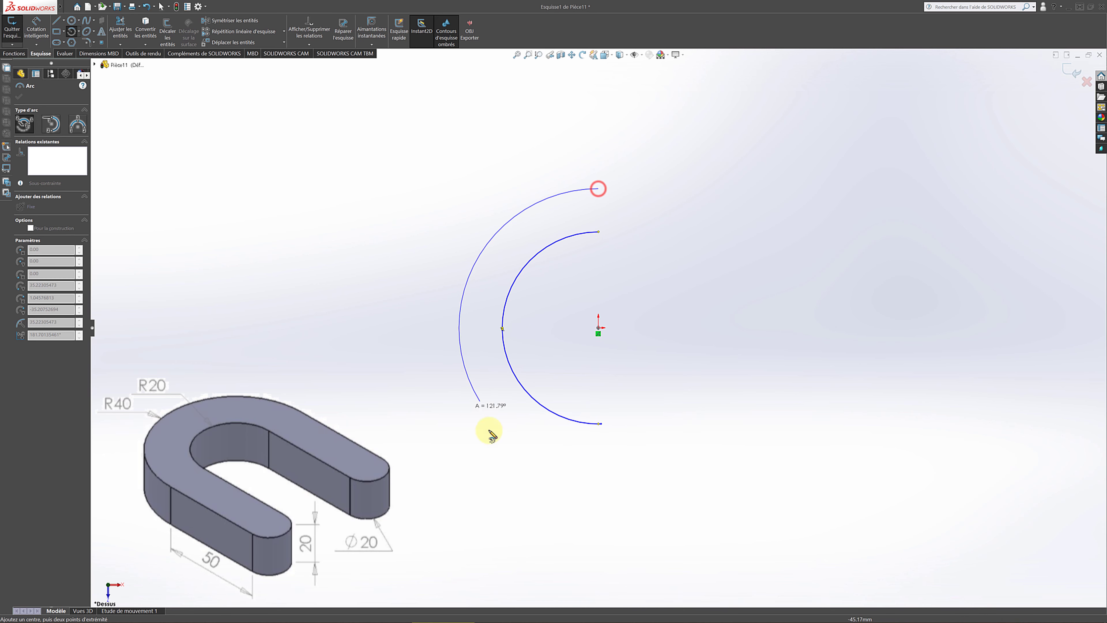
{"action": "left_click", "coordinate": [593, 458]}
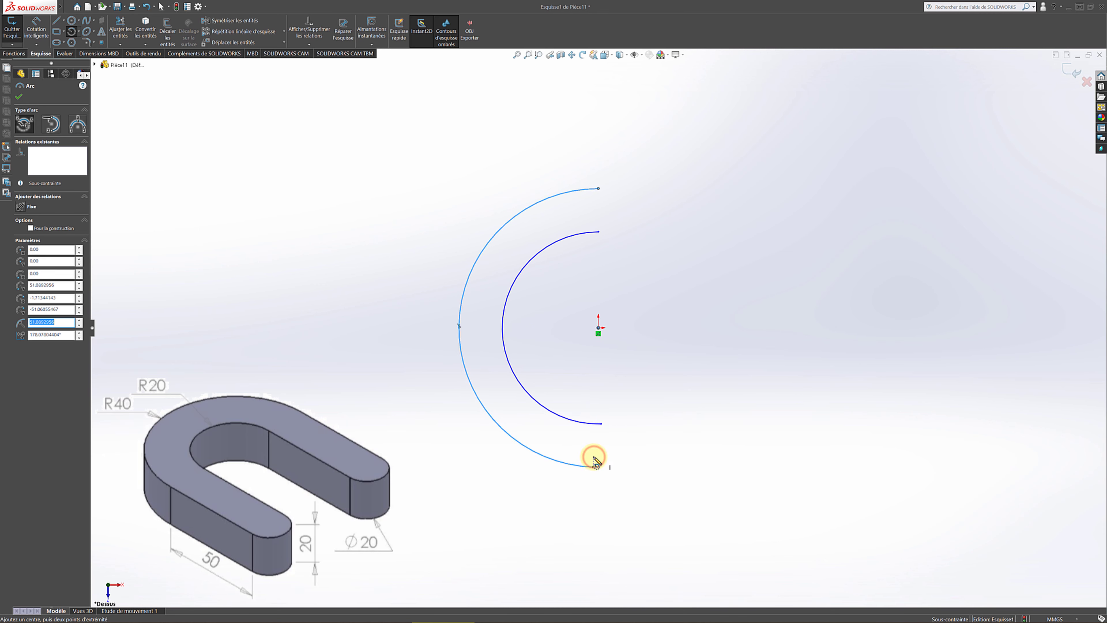
{"action": "left_click", "coordinate": [18, 96]}
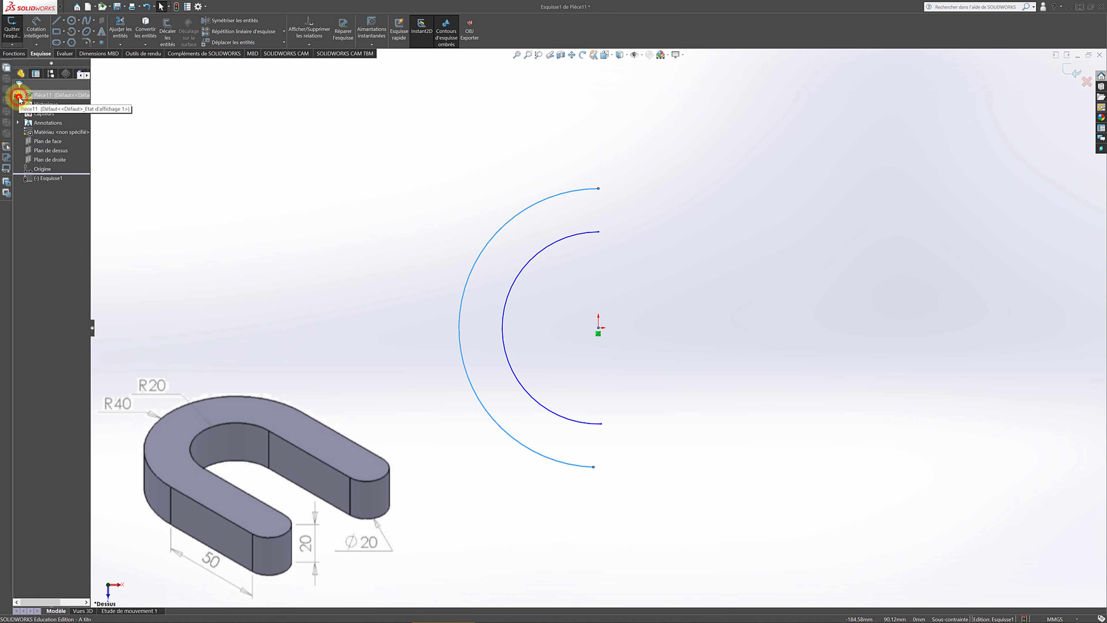
{"action": "left_click", "coordinate": [19, 96]}
{"action": "left_click", "coordinate": [638, 321]}
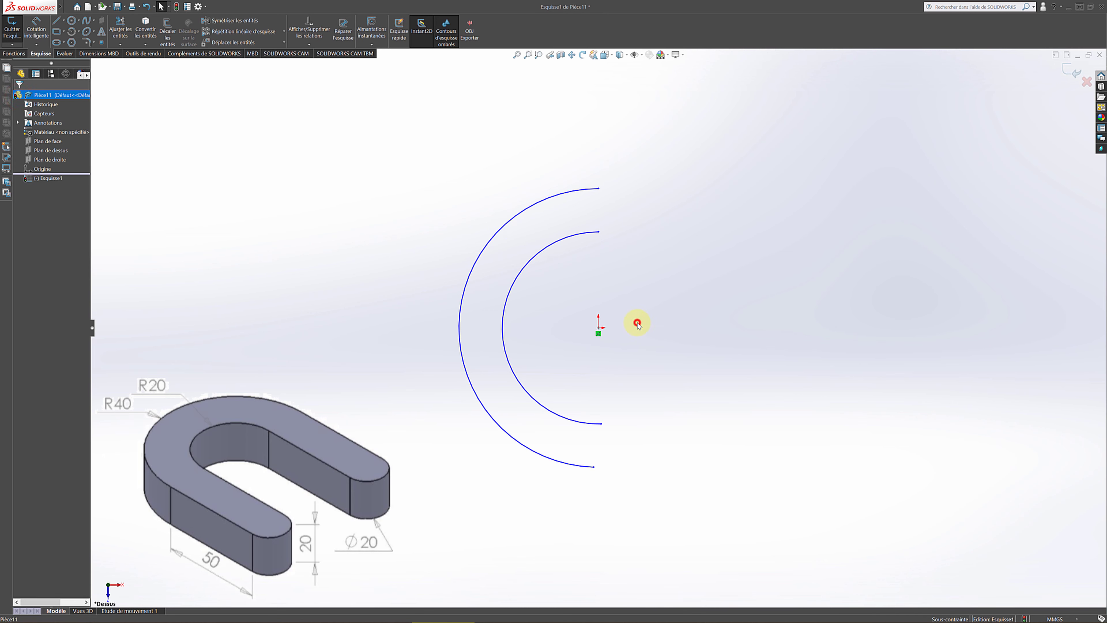
Step: Add a vertical relation between the origin and the four endpoints of the two arcs
{"action": "left_click", "coordinate": [598, 328]}
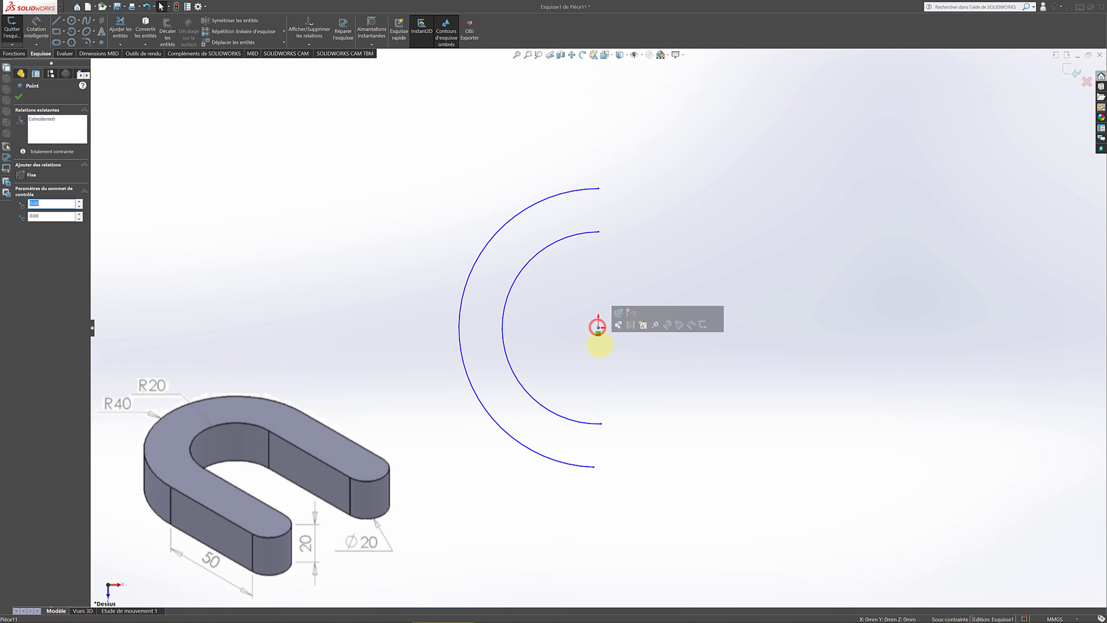
{"action": "left_click", "coordinate": [599, 233], "text": "ctrl"}
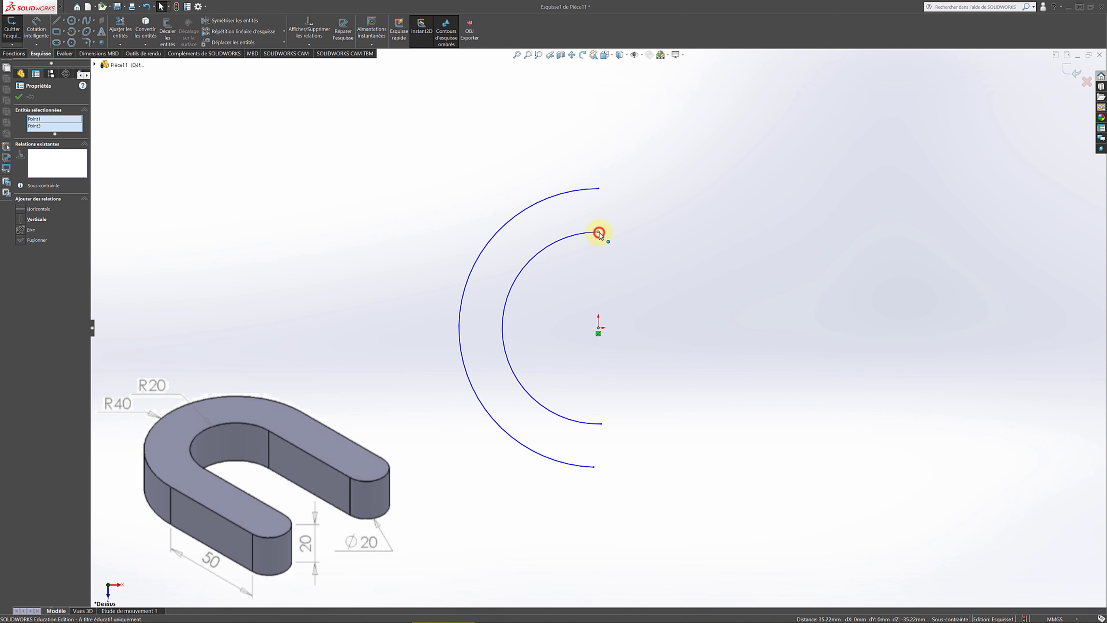
{"action": "left_click", "coordinate": [599, 189], "text": "ctrl"}
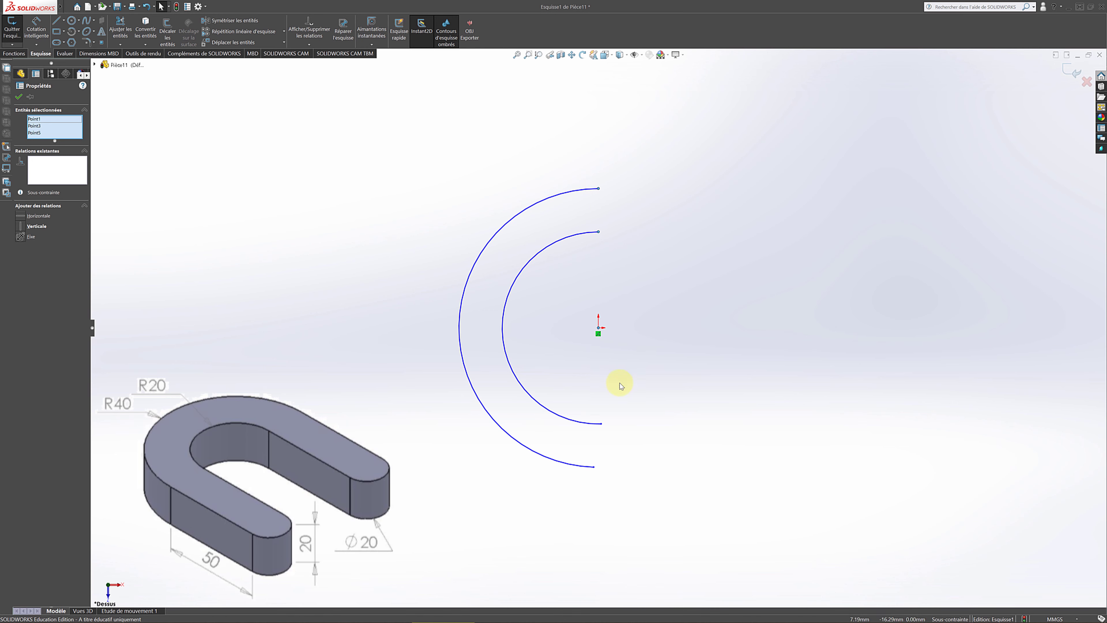
{"action": "left_click", "coordinate": [593, 468]}
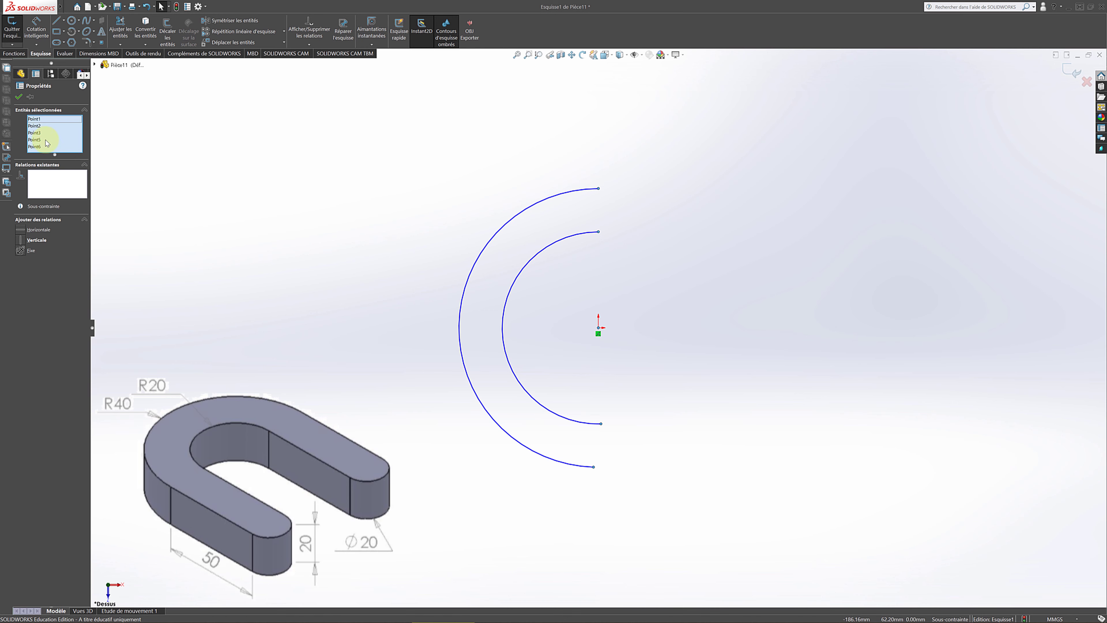
{"action": "left_click", "coordinate": [25, 242]}
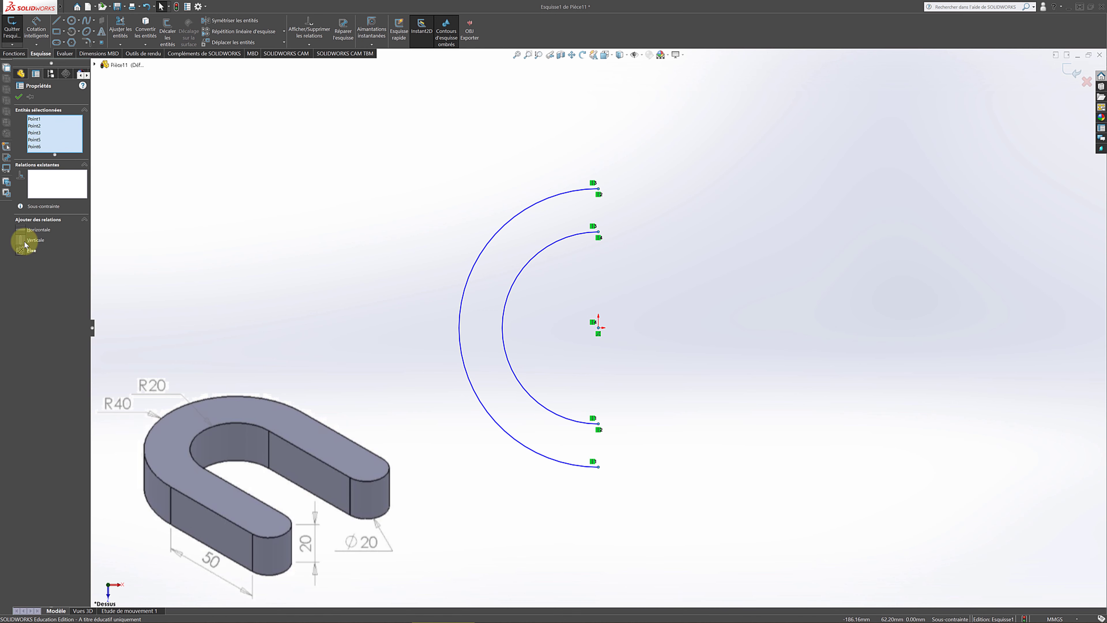
{"action": "left_click", "coordinate": [19, 96]}
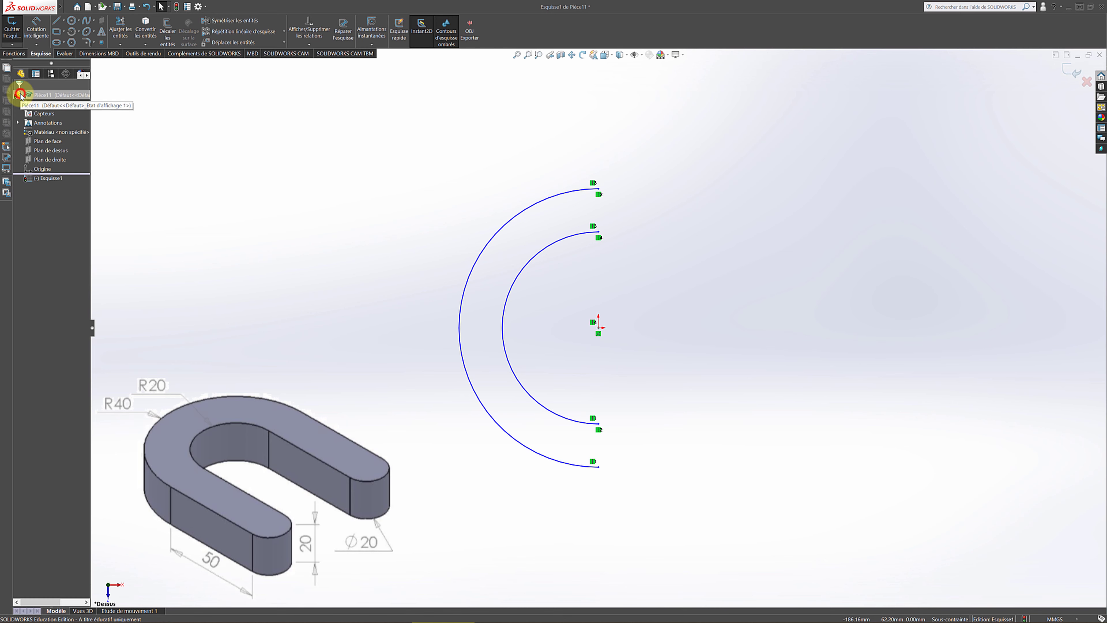
{"action": "left_click", "coordinate": [198, 199]}
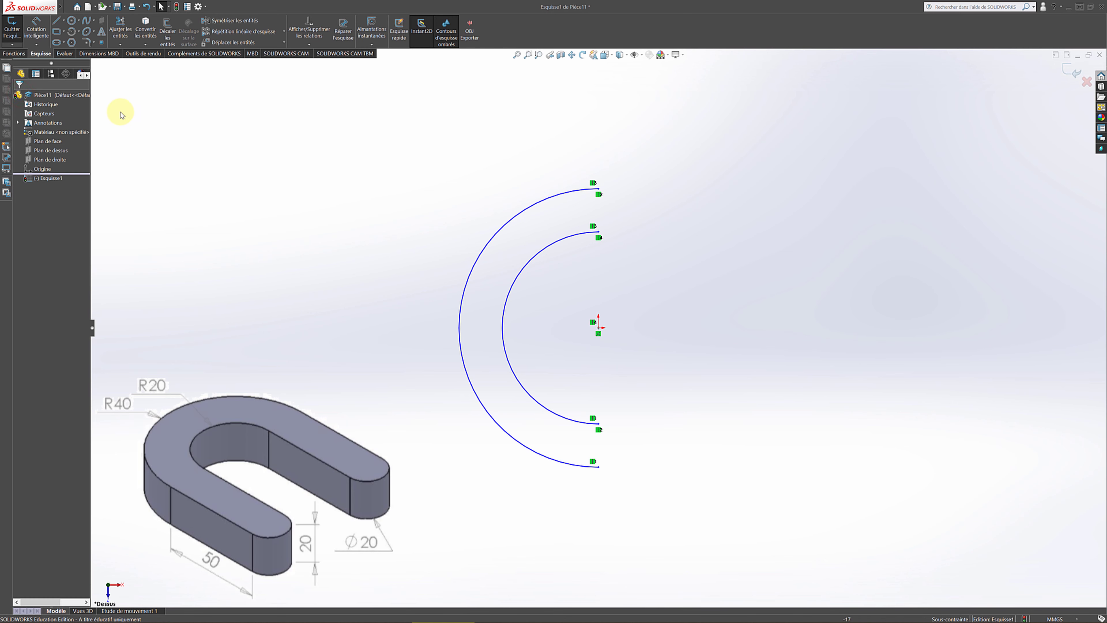
Step: Sketch two horizontal lines about 85 mm long, extending right from the upper endpoints of the outer and inner arcs
{"action": "left_click", "coordinate": [61, 26]}
{"action": "left_click", "coordinate": [600, 195]}
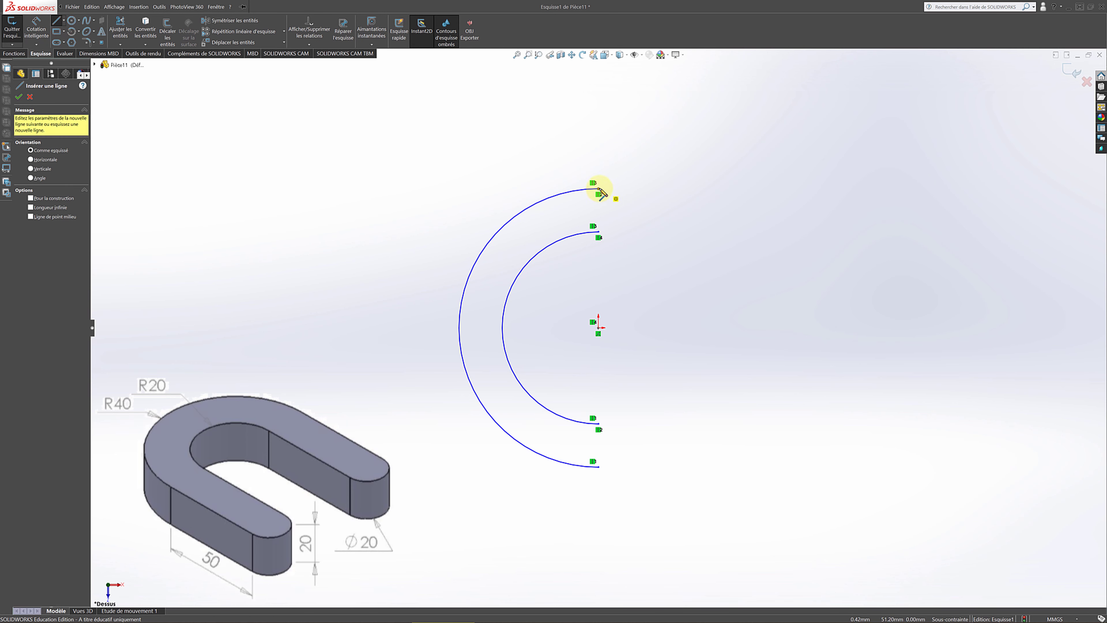
{"action": "left_click_drag", "start_coordinate": [601, 192], "coordinate": [831, 192]}
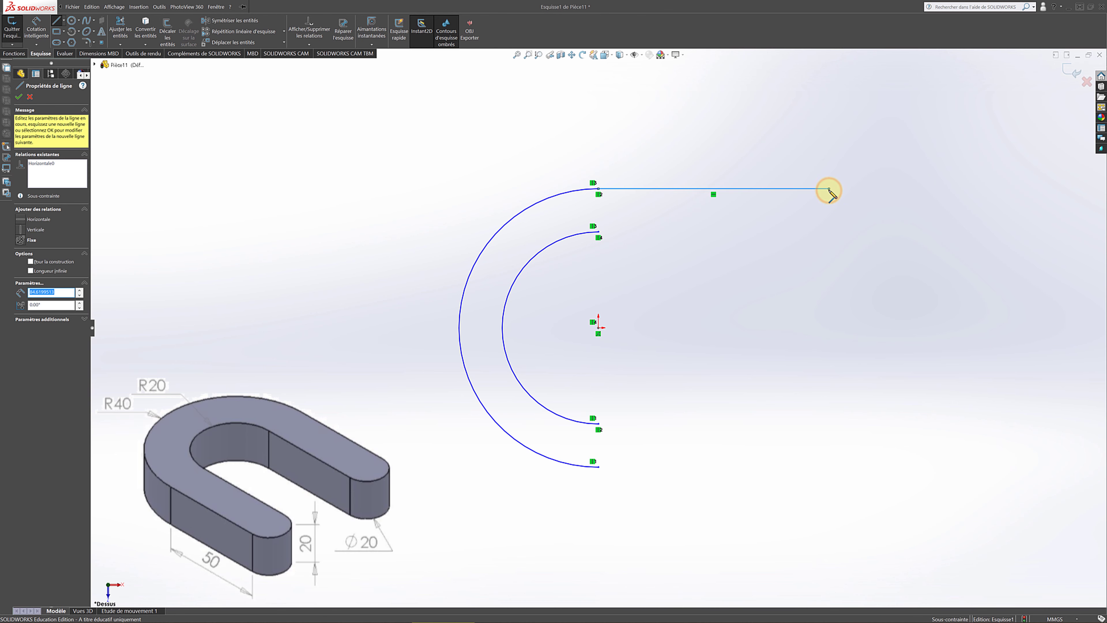
{"action": "key", "text": "Escape"}
{"action": "left_click", "coordinate": [56, 20]}
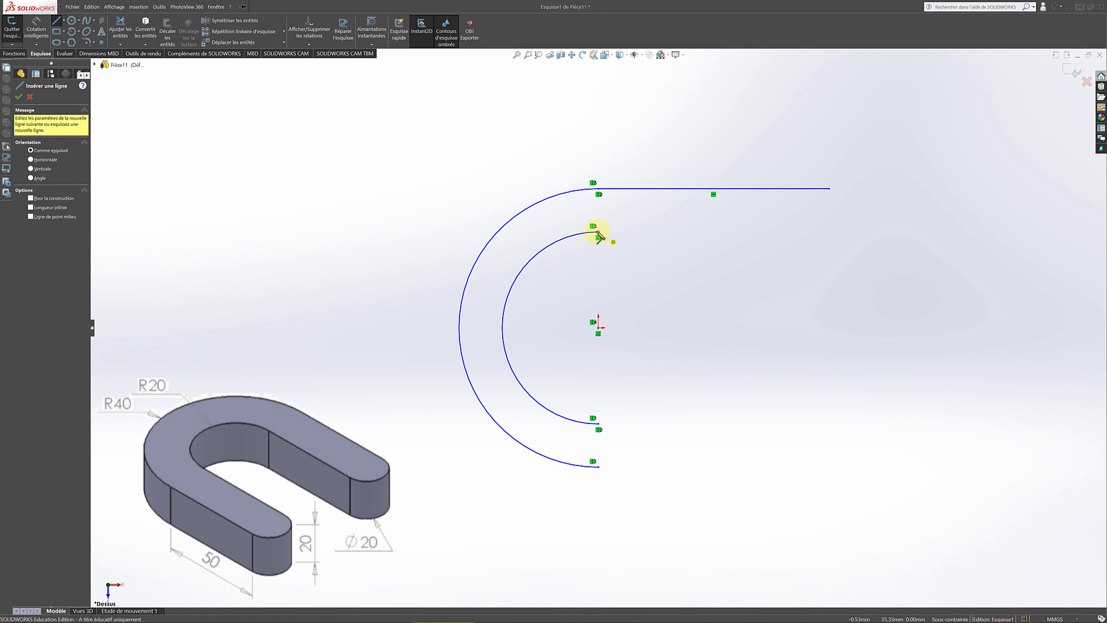
{"action": "left_click_drag", "start_coordinate": [598, 231], "coordinate": [829, 232]}
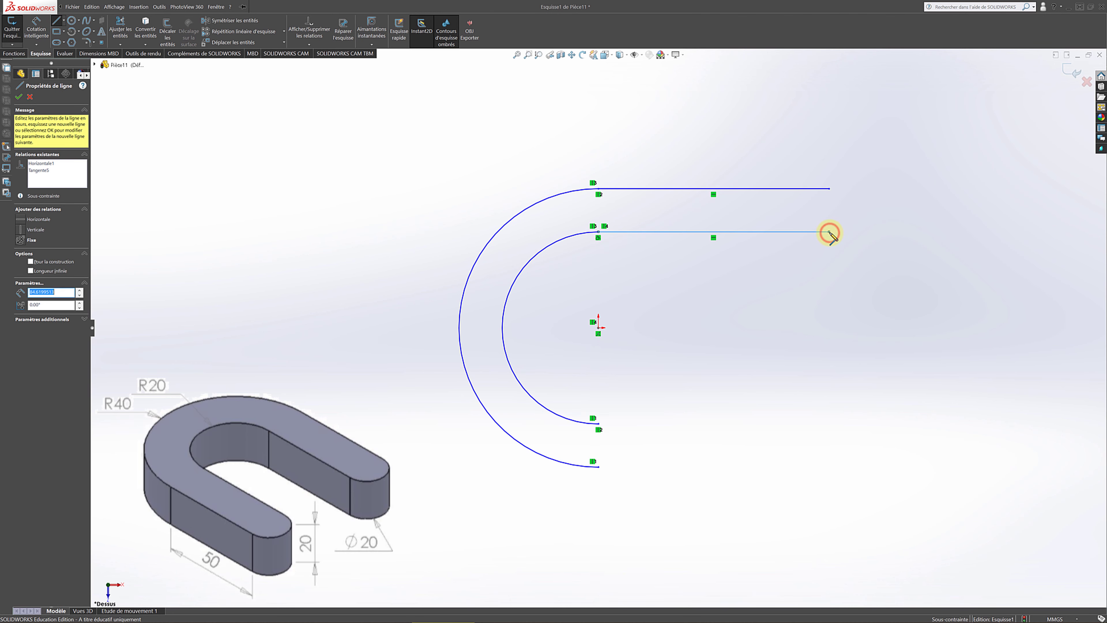
{"action": "key", "text": "Escape"}
Step: Sketch two matching horizontal lines about 85 mm long from the lower endpoints of the inner and outer arcs
{"action": "left_click", "coordinate": [57, 20]}
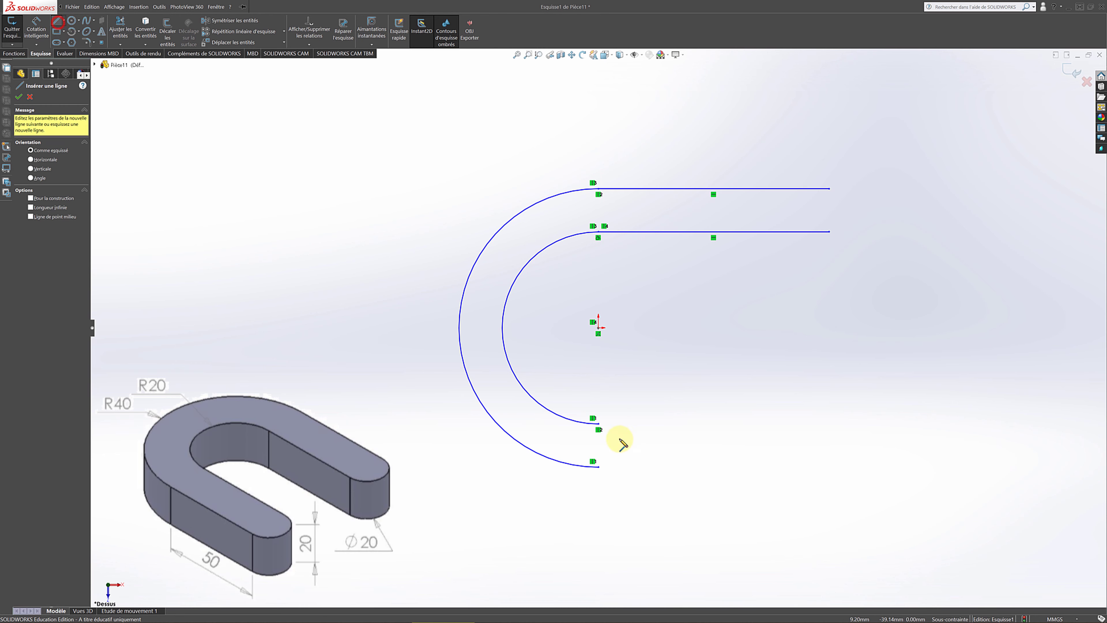
{"action": "left_click_drag", "start_coordinate": [599, 426], "coordinate": [829, 425]}
{"action": "key", "text": "Escape"}
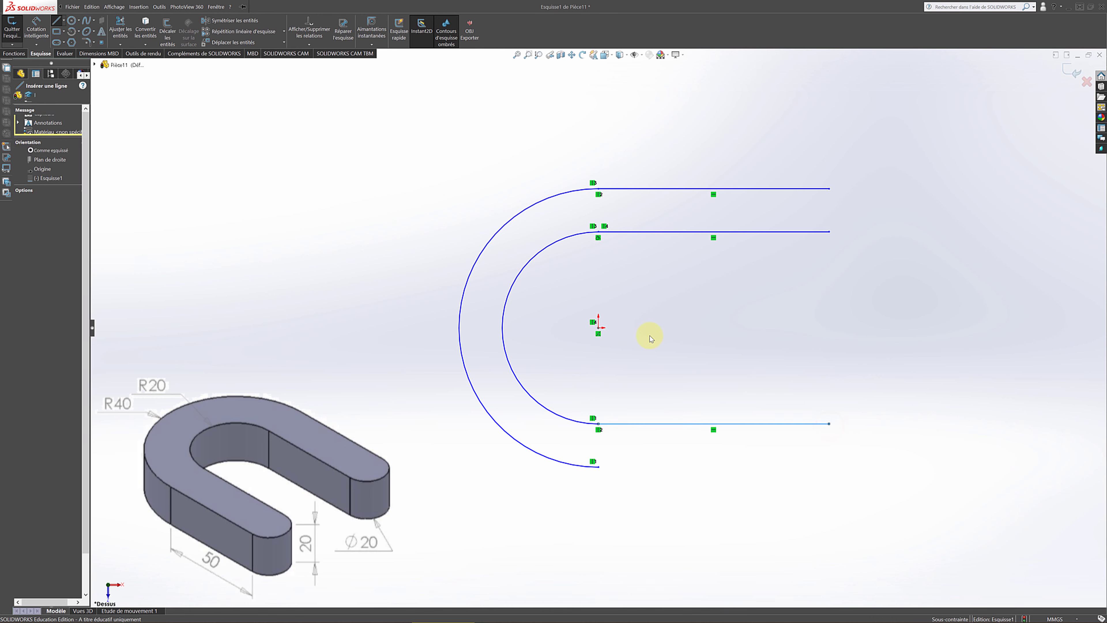
{"action": "left_click", "coordinate": [72, 7]}
{"action": "left_click", "coordinate": [56, 20]}
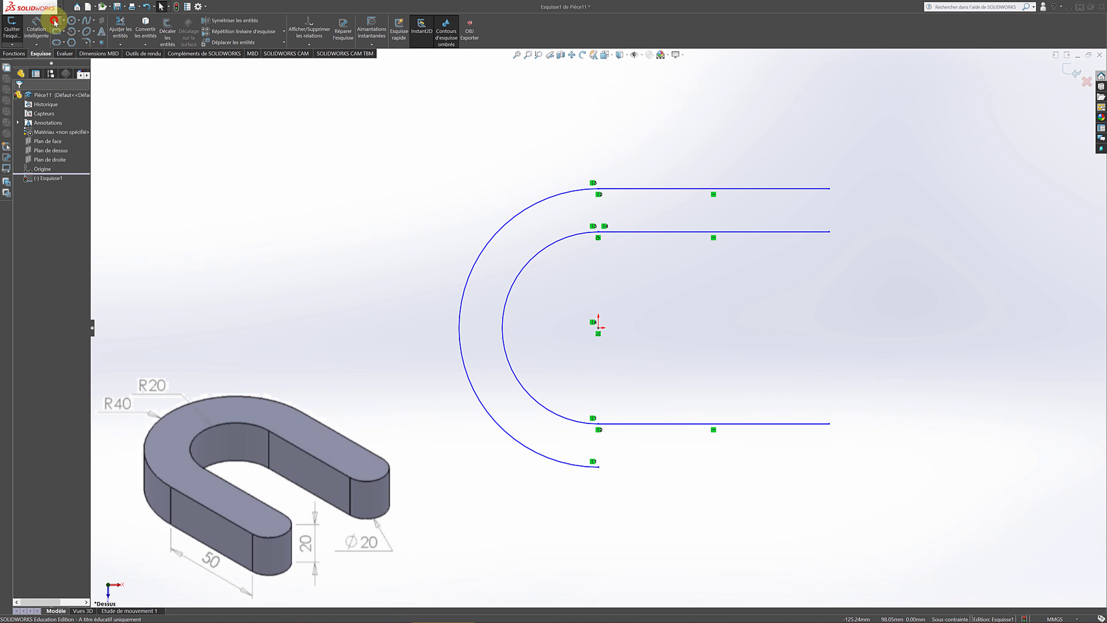
{"action": "left_click_drag", "start_coordinate": [601, 466], "coordinate": [829, 466]}
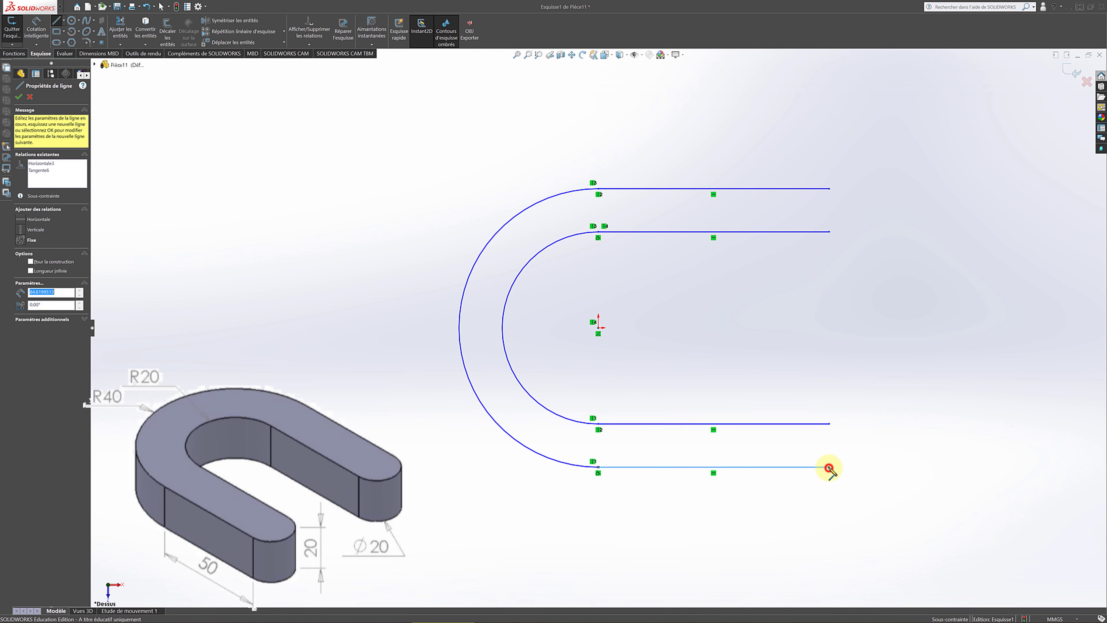
{"action": "middle_click_drag", "start_coordinate": [856, 449], "coordinate": [748, 410], "text": "ctrl"}
{"action": "key", "text": "Escape"}
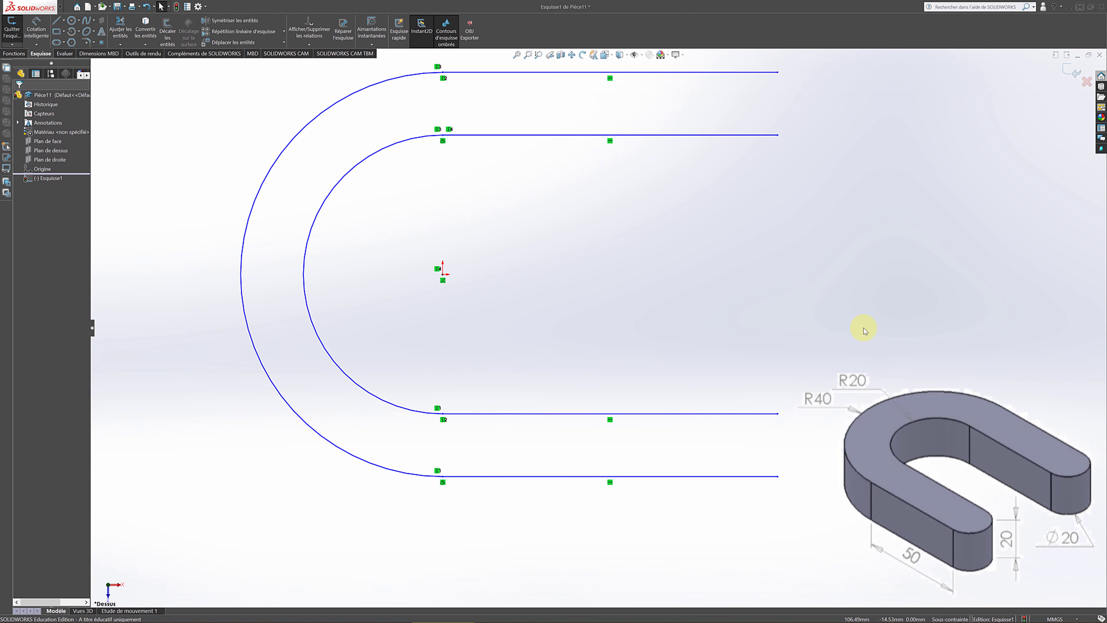
Step: Close the open ends of the upper and lower legs with tangent arcs joining each pair of line endpoints
{"action": "scroll", "coordinate": [832, 259], "scroll_direction": "down", "scroll_amount": 1}
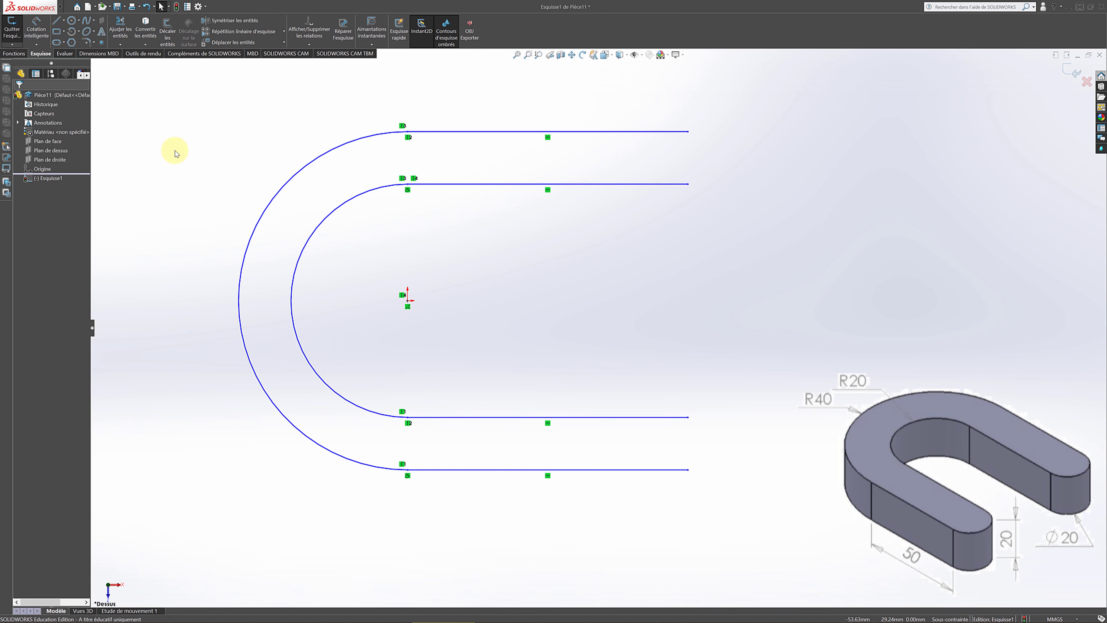
{"action": "left_click", "coordinate": [79, 32]}
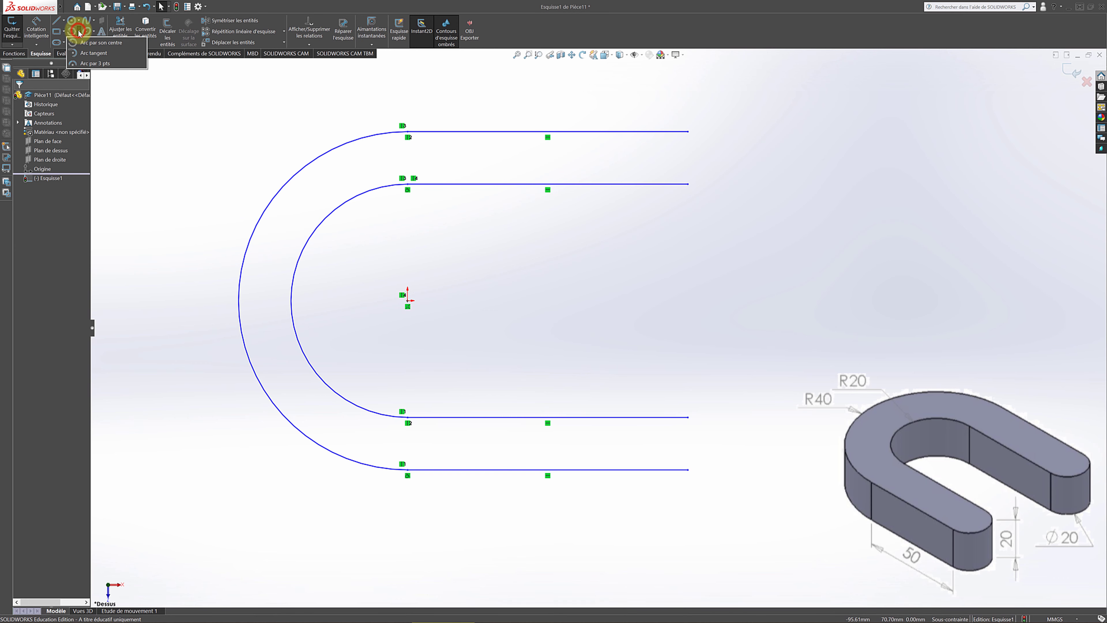
{"action": "left_click", "coordinate": [99, 57]}
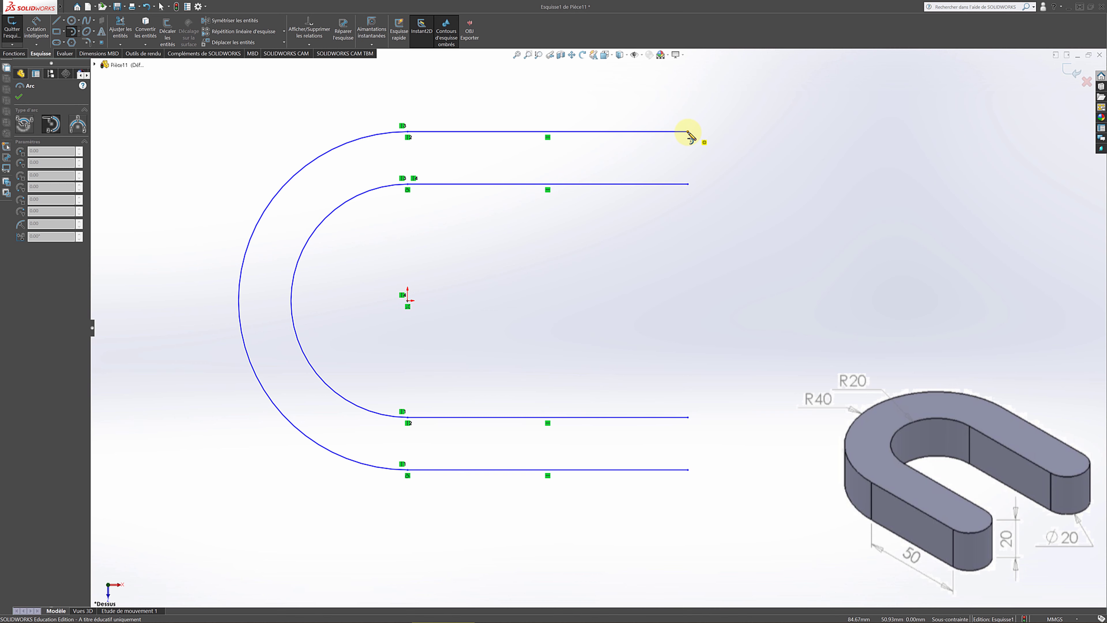
{"action": "left_click", "coordinate": [688, 132]}
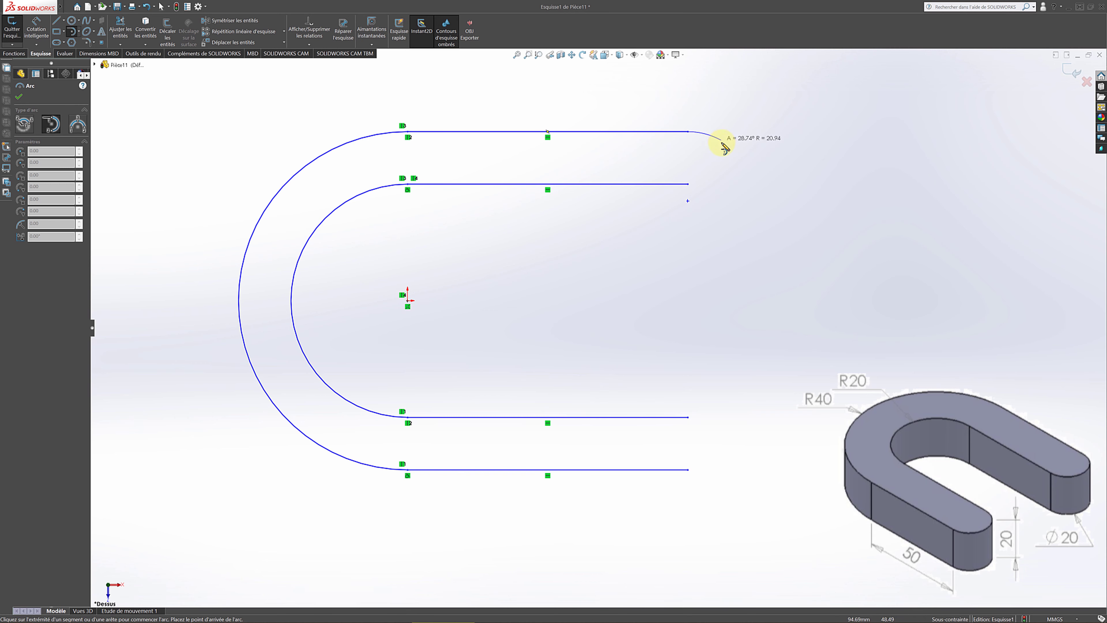
{"action": "left_click", "coordinate": [688, 183]}
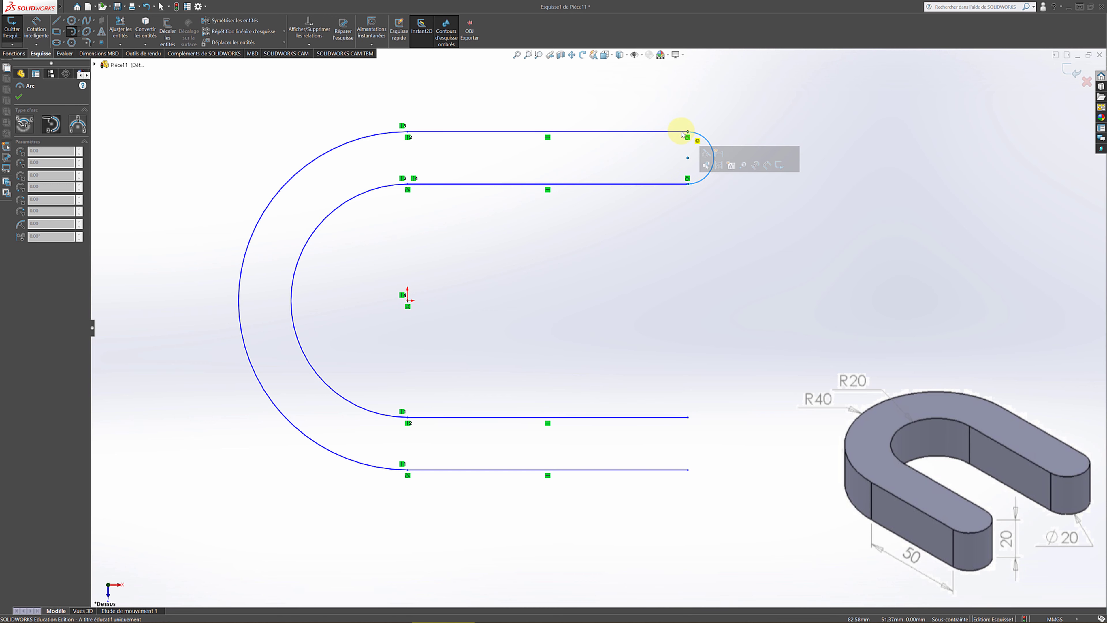
{"action": "left_click", "coordinate": [688, 416]}
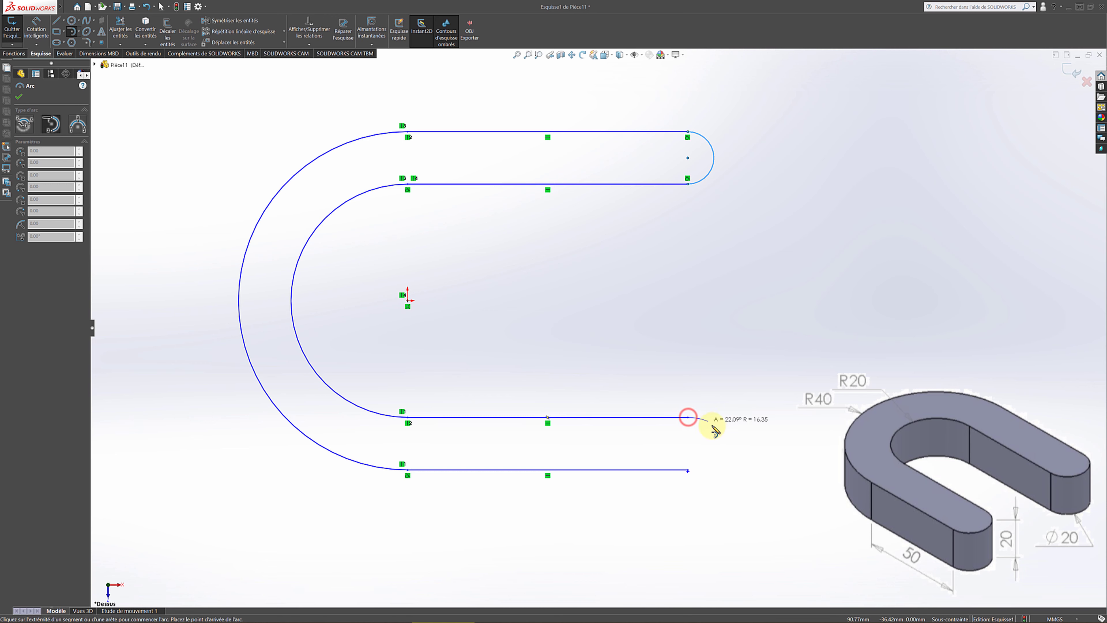
{"action": "left_click", "coordinate": [688, 470]}
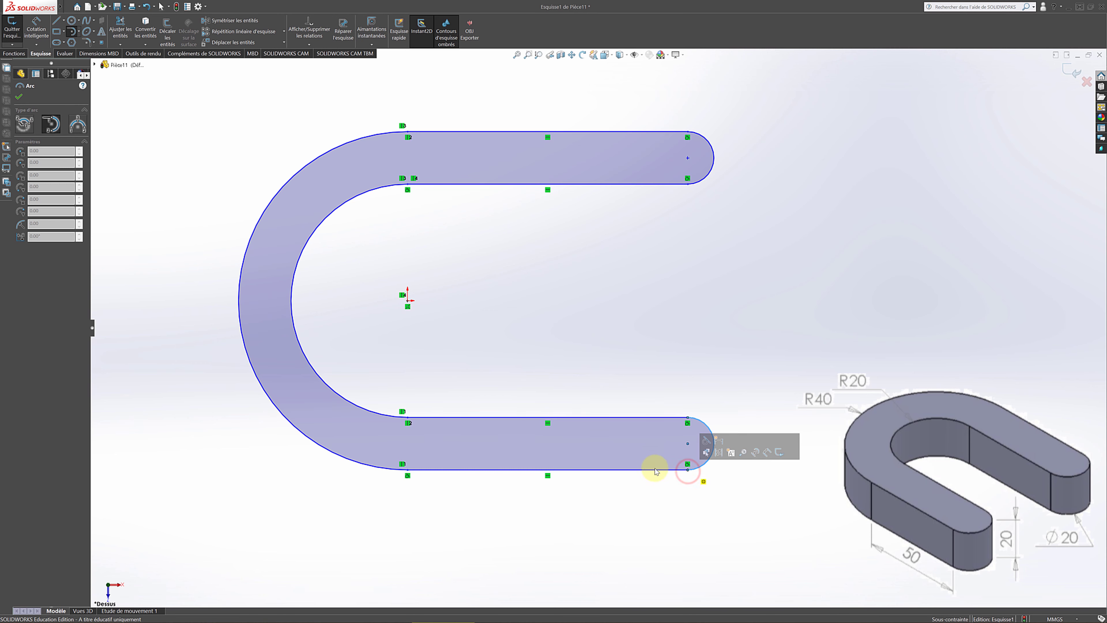
{"action": "left_click", "coordinate": [18, 97]}
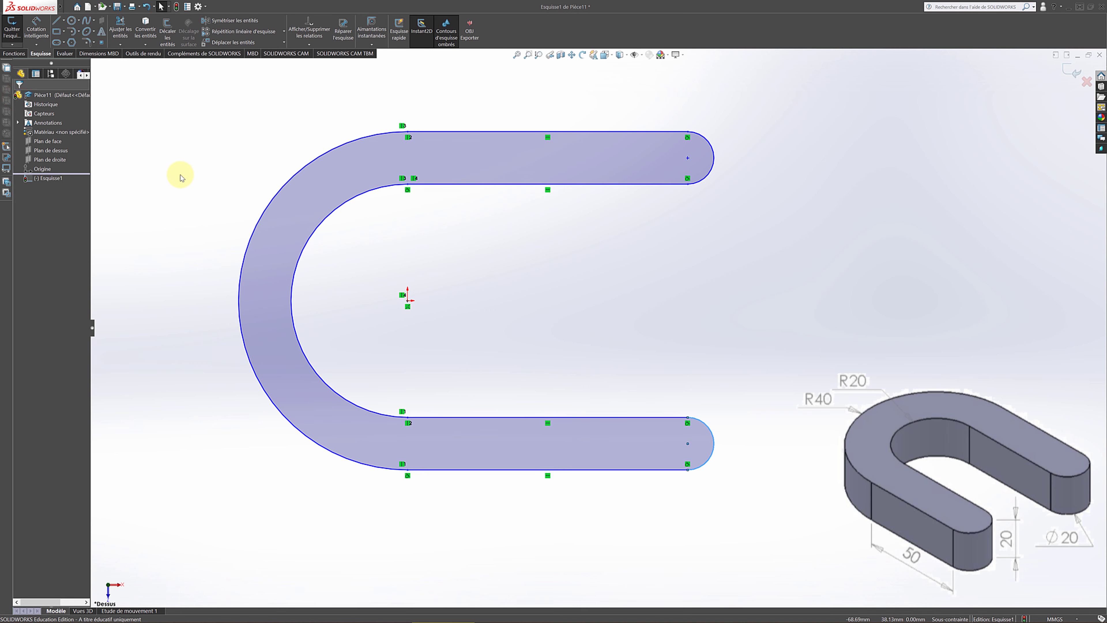
{"action": "left_click", "coordinate": [180, 177]}
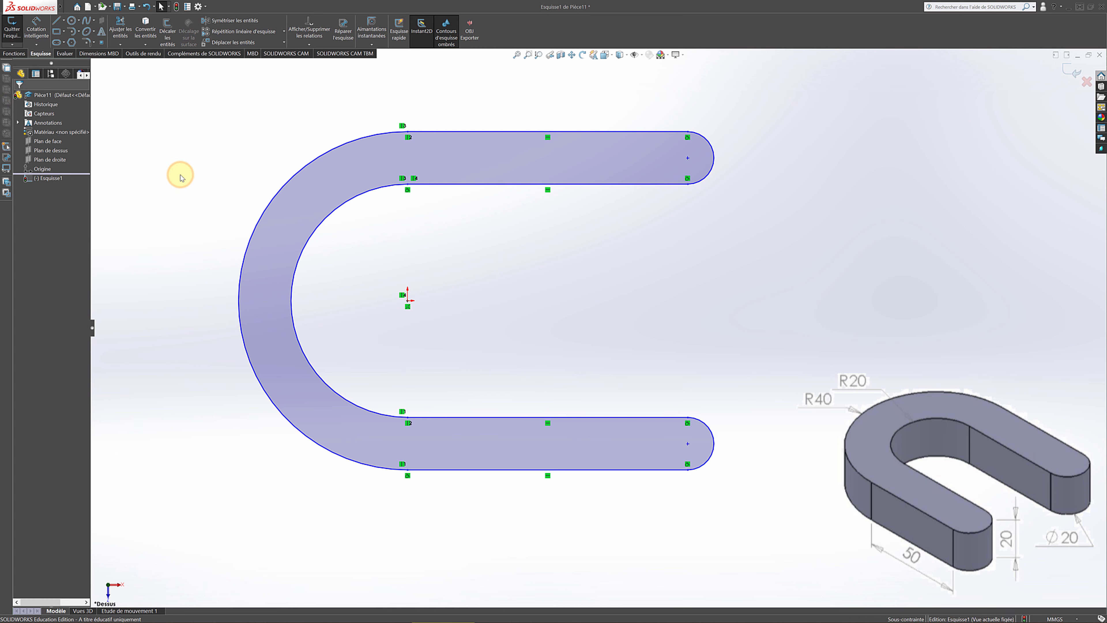
Step: Dimension the large outer arc with a radius of 40 mm
{"action": "left_click", "coordinate": [36, 26]}
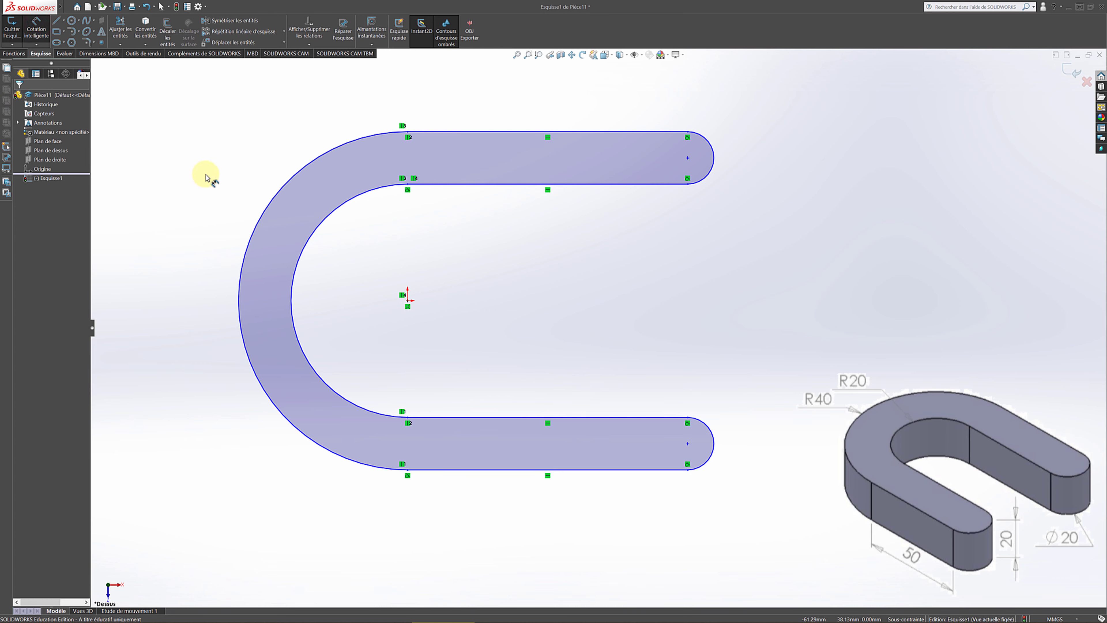
{"action": "left_click", "coordinate": [257, 228]}
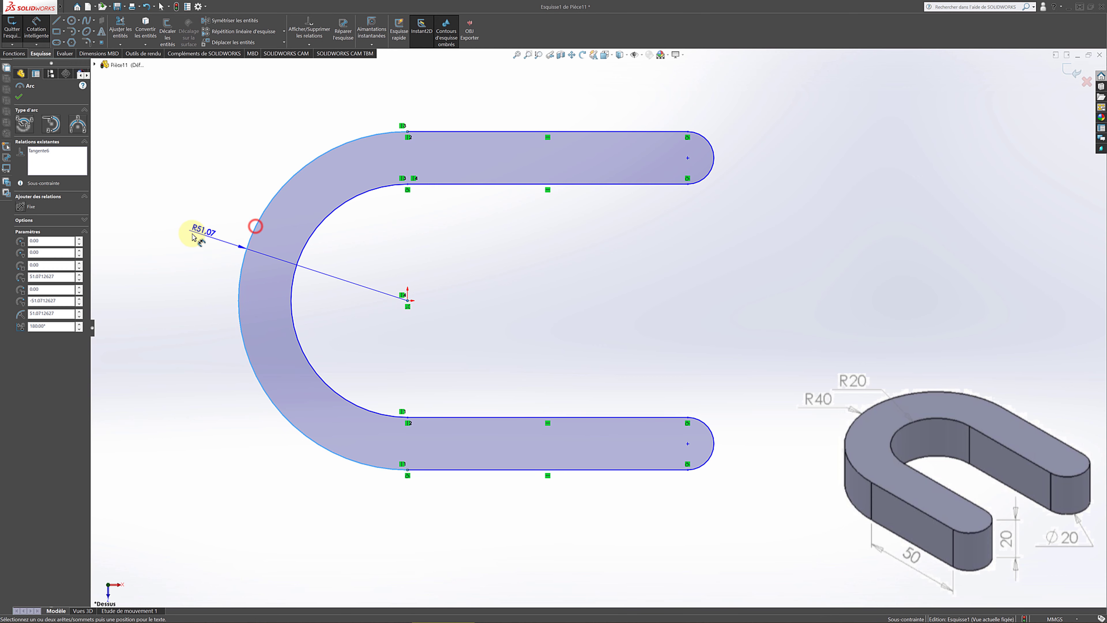
{"action": "left_click", "coordinate": [179, 223]}
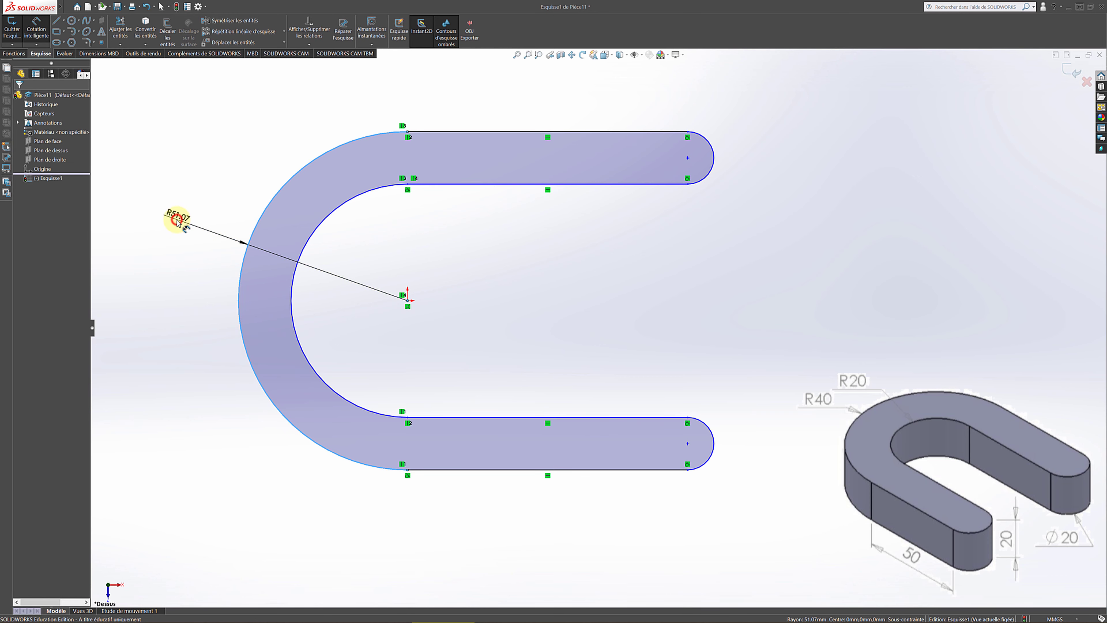
{"action": "type", "text": "40"}
{"action": "key", "text": "Return"}
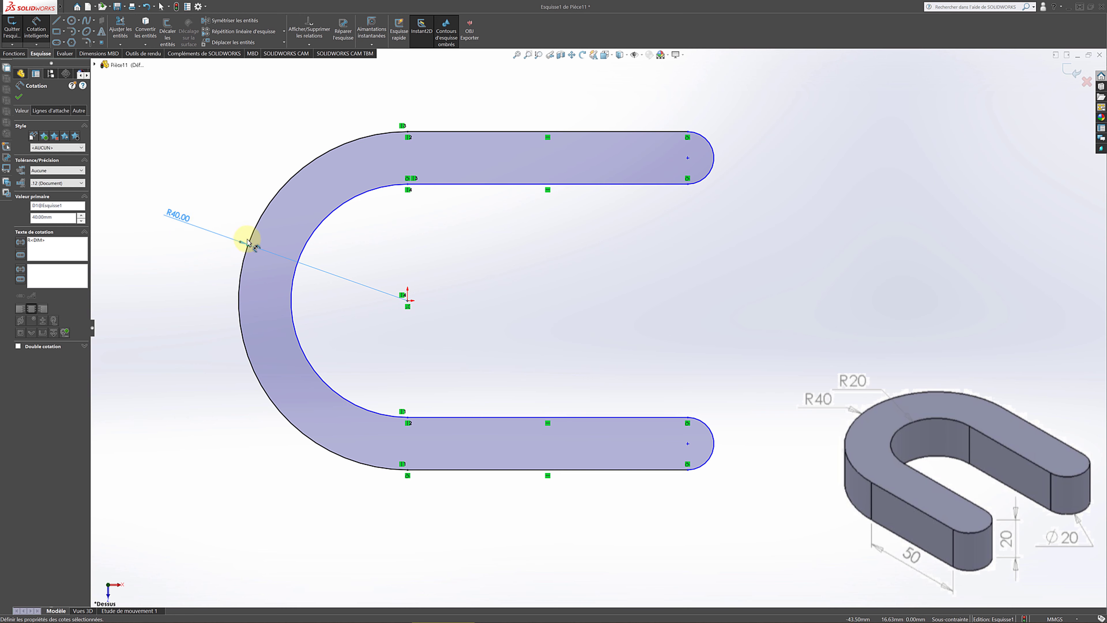
Step: Dimension the inner arc with a radius of 20 mm
{"action": "left_click", "coordinate": [304, 246]}
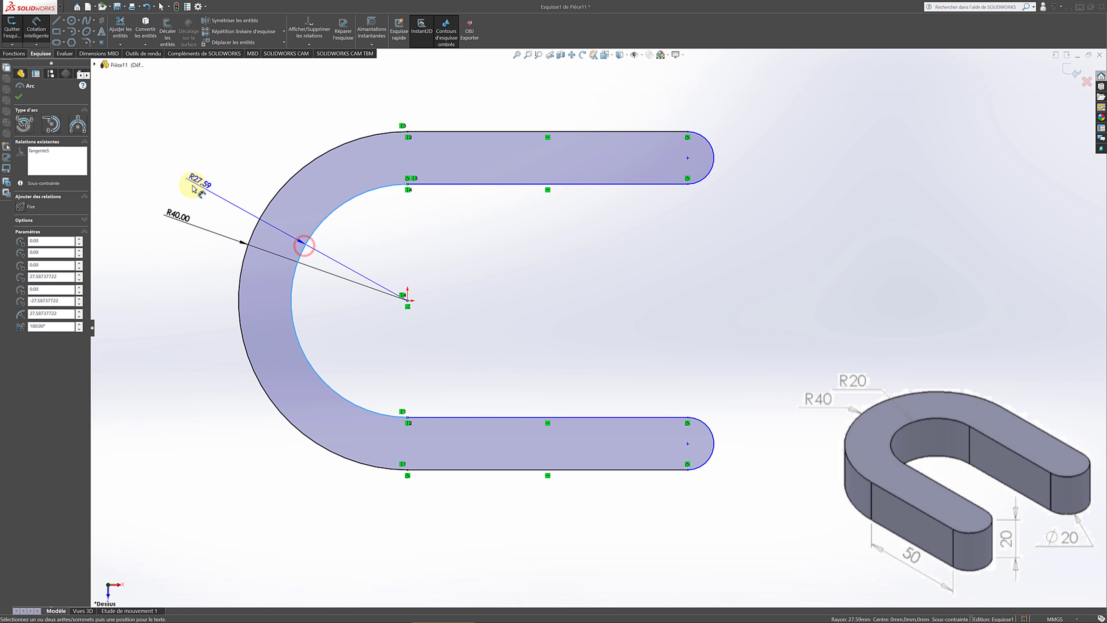
{"action": "left_click", "coordinate": [197, 188]}
{"action": "type", "text": "2"}
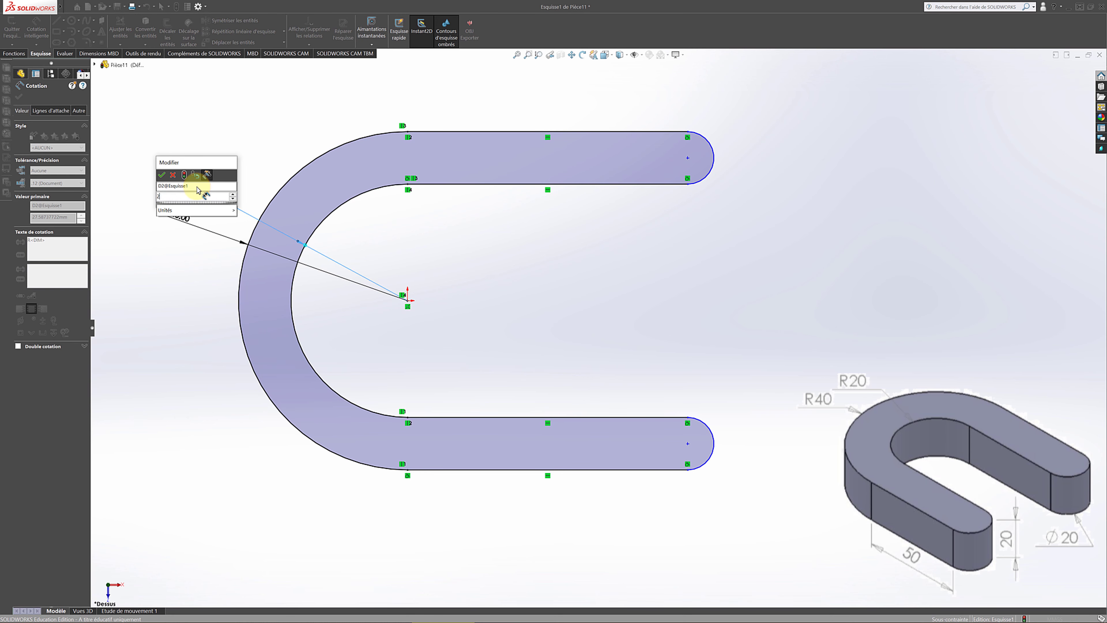
{"action": "type", "text": "0"}
{"action": "key", "text": "Return"}
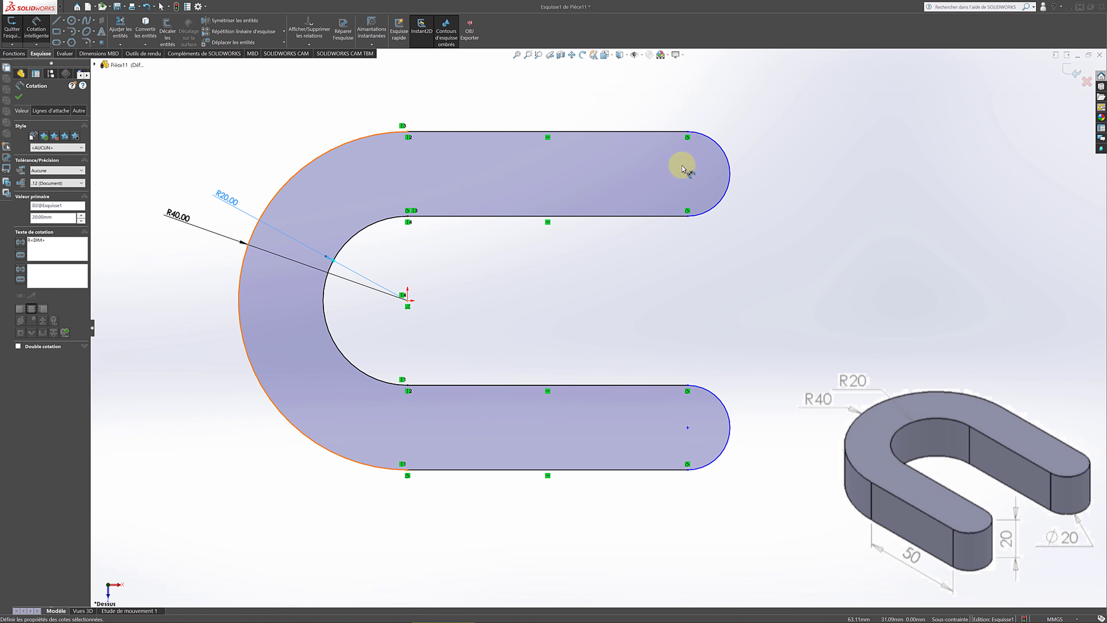
Step: Try to dimension the radius of the upper leg's end arc
{"action": "left_click", "coordinate": [723, 152]}
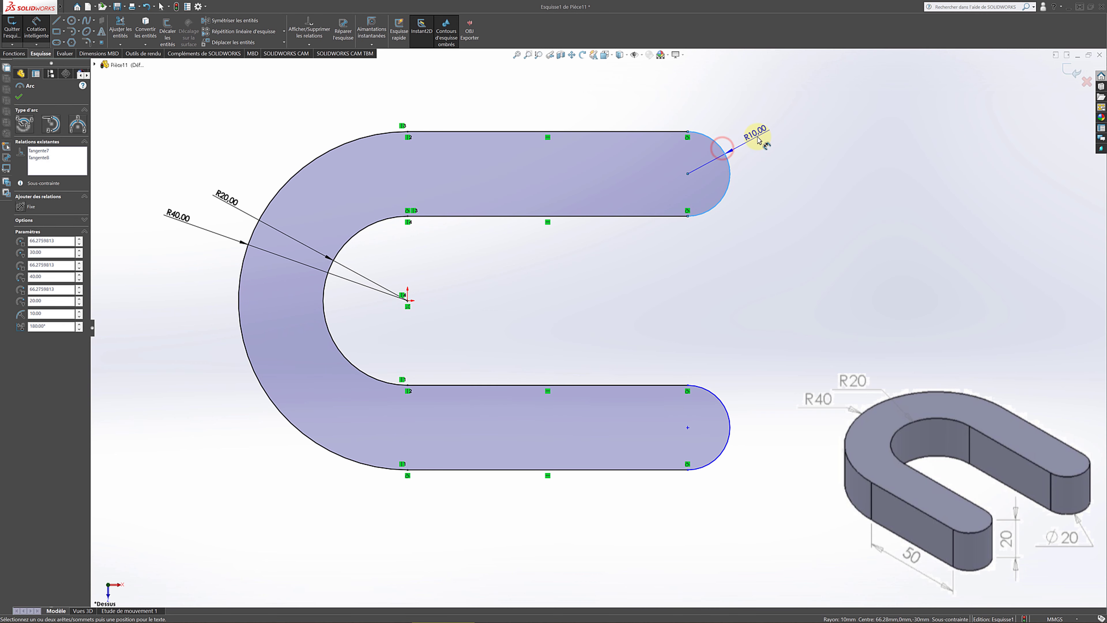
{"action": "left_click", "coordinate": [759, 138]}
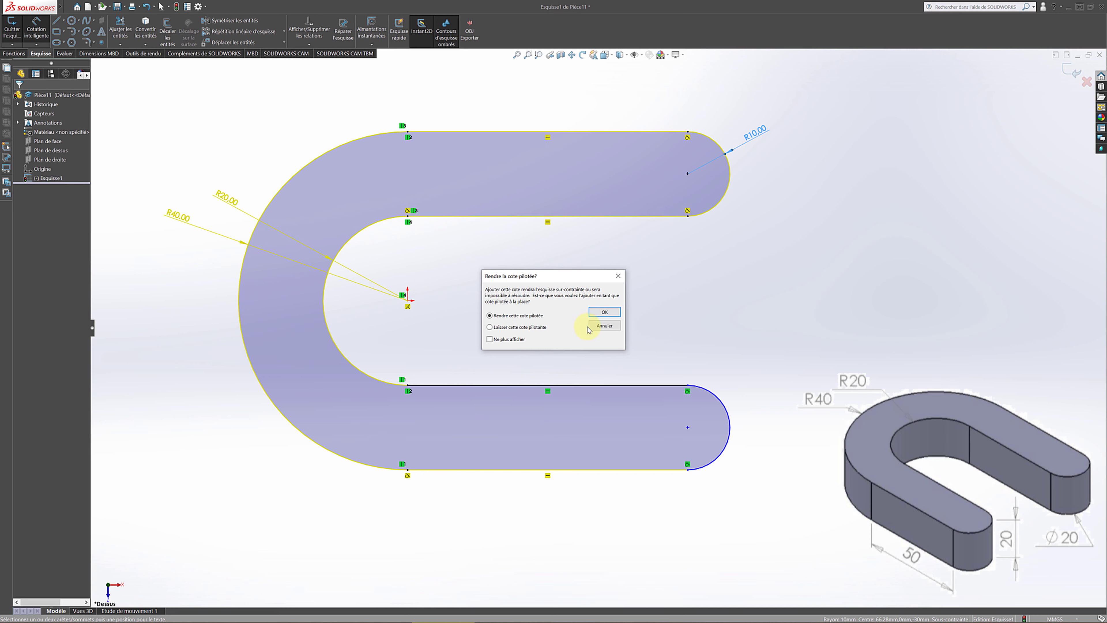
{"action": "left_click", "coordinate": [604, 330]}
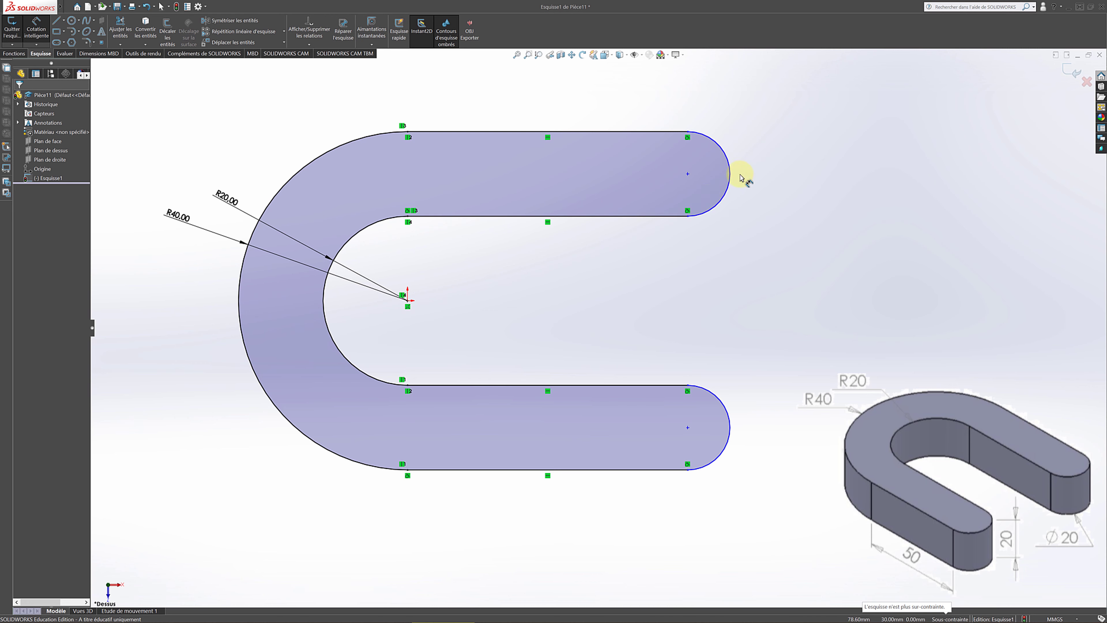
Step: Stretch the upper leg to a length of about 73 mm by moving its end arc's centre point outward
{"action": "left_click", "coordinate": [35, 28]}
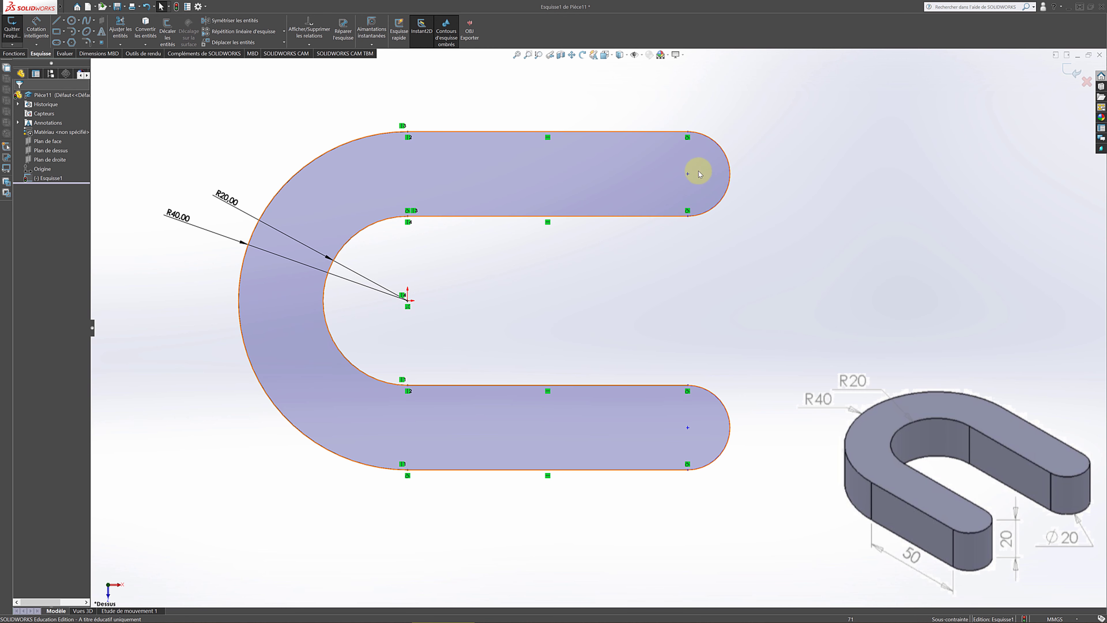
{"action": "left_click_drag", "start_coordinate": [687, 176], "coordinate": [715, 174]}
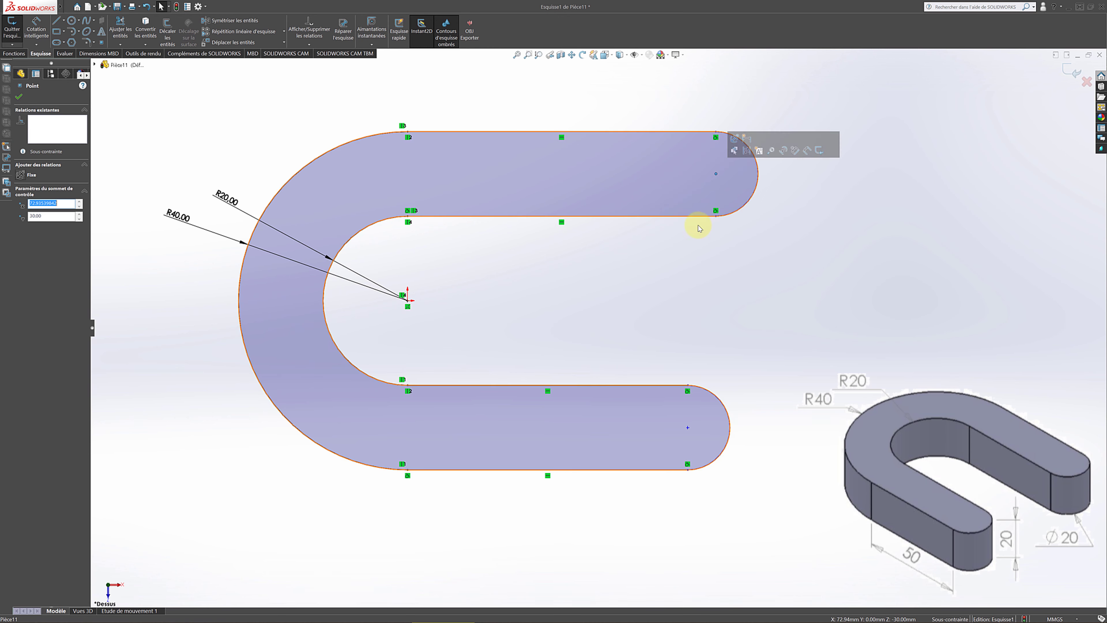
{"action": "left_click", "coordinate": [19, 96]}
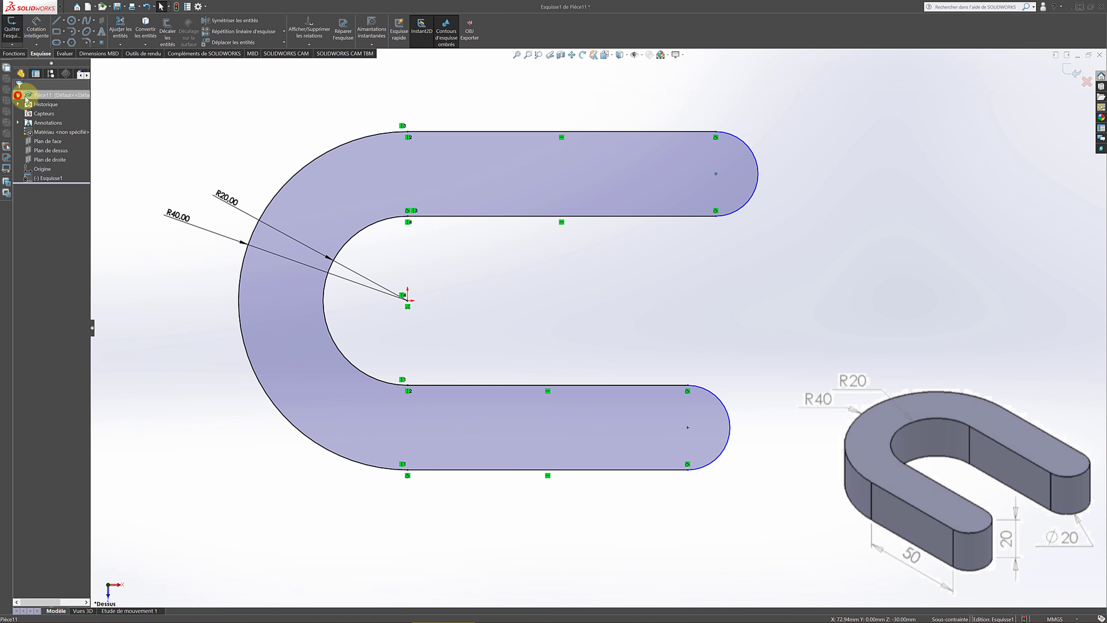
Step: Dimension the upper leg's outer straight line with a length of 50 mm
{"action": "left_click", "coordinate": [36, 30]}
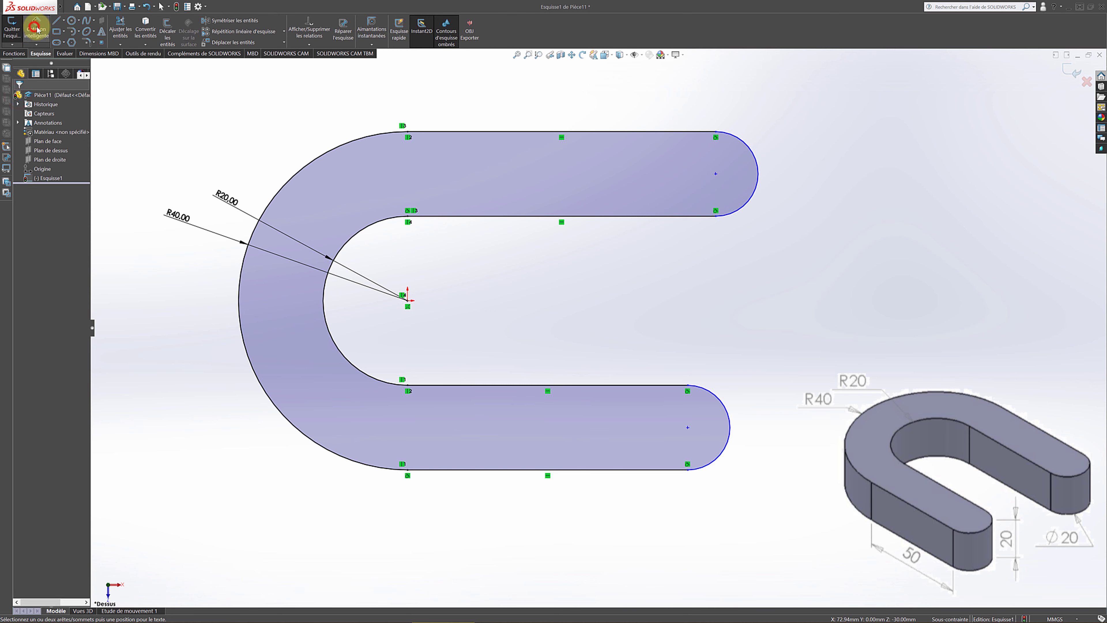
{"action": "left_click", "coordinate": [524, 131]}
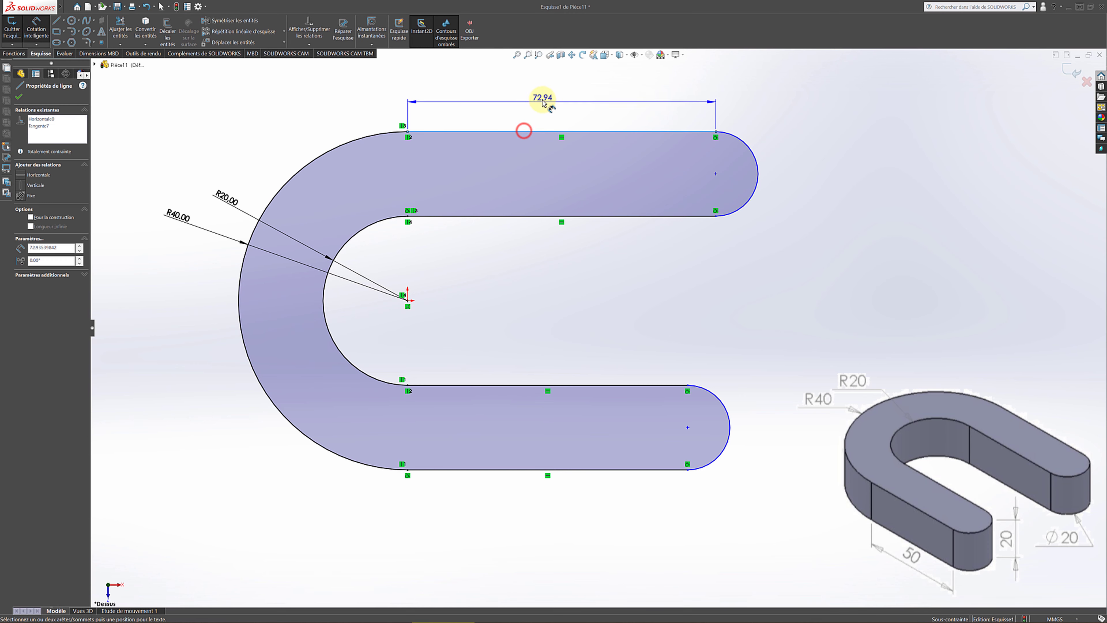
{"action": "left_click", "coordinate": [543, 102]}
{"action": "type", "text": "50"}
{"action": "key", "text": "Return"}
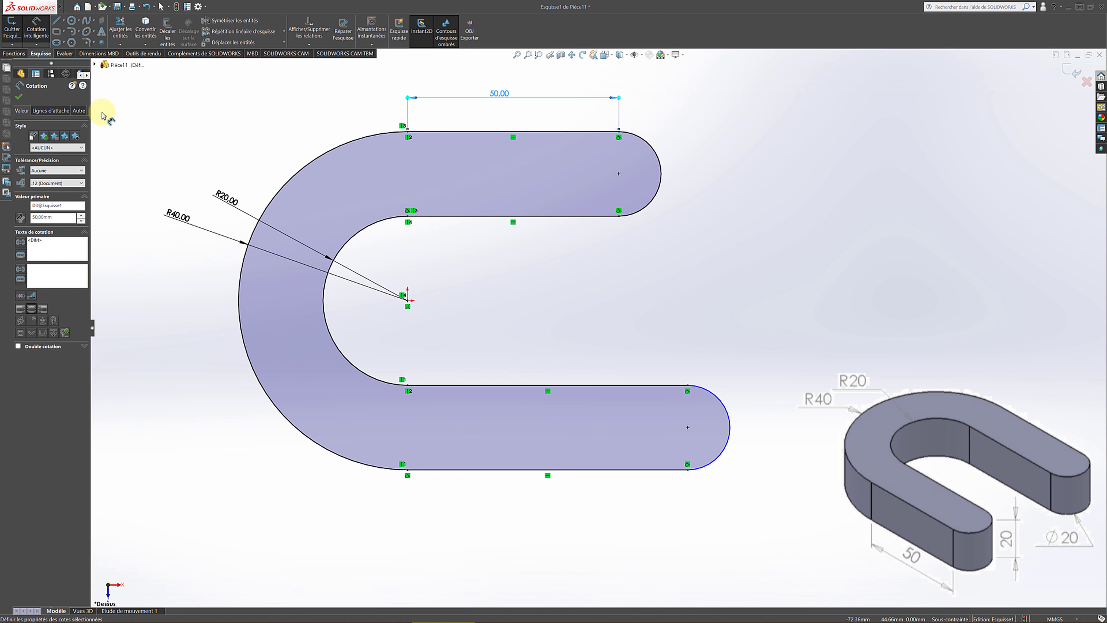
{"action": "left_click", "coordinate": [18, 96]}
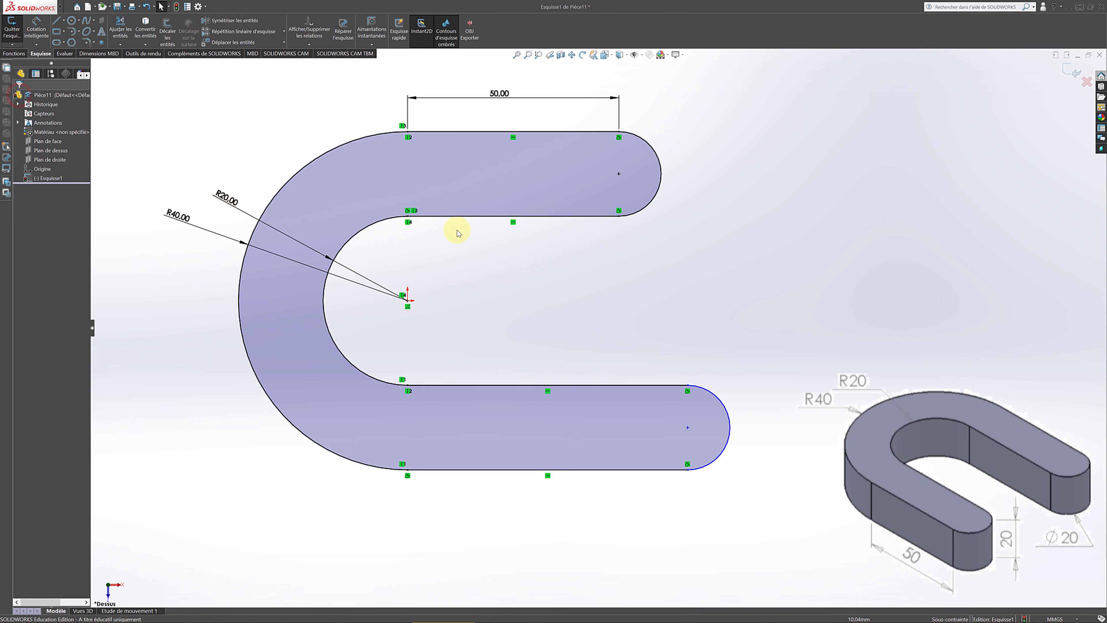
Step: Add an equal-length relation between the inner straight lines of the upper and lower legs
{"action": "left_click", "coordinate": [482, 216]}
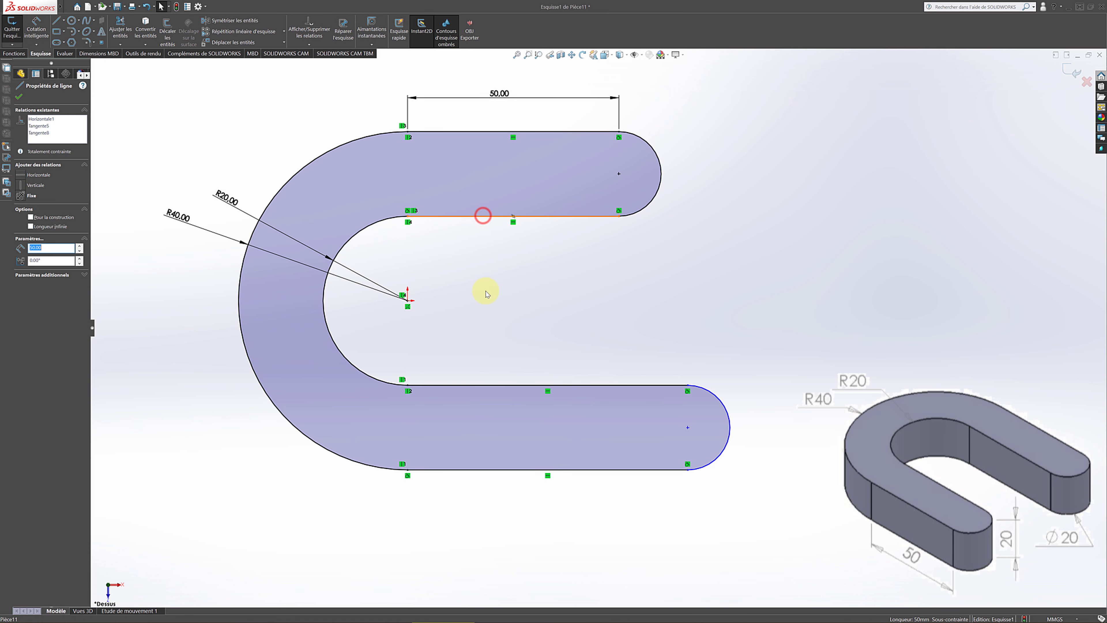
{"action": "left_click", "coordinate": [486, 385], "text": "ctrl"}
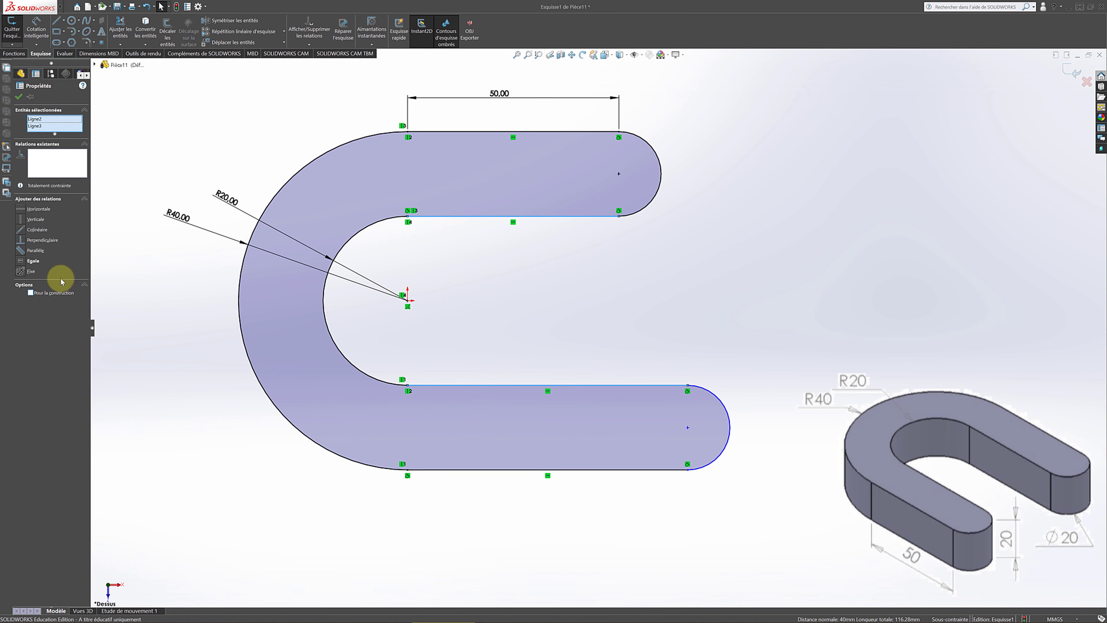
{"action": "left_click", "coordinate": [21, 261]}
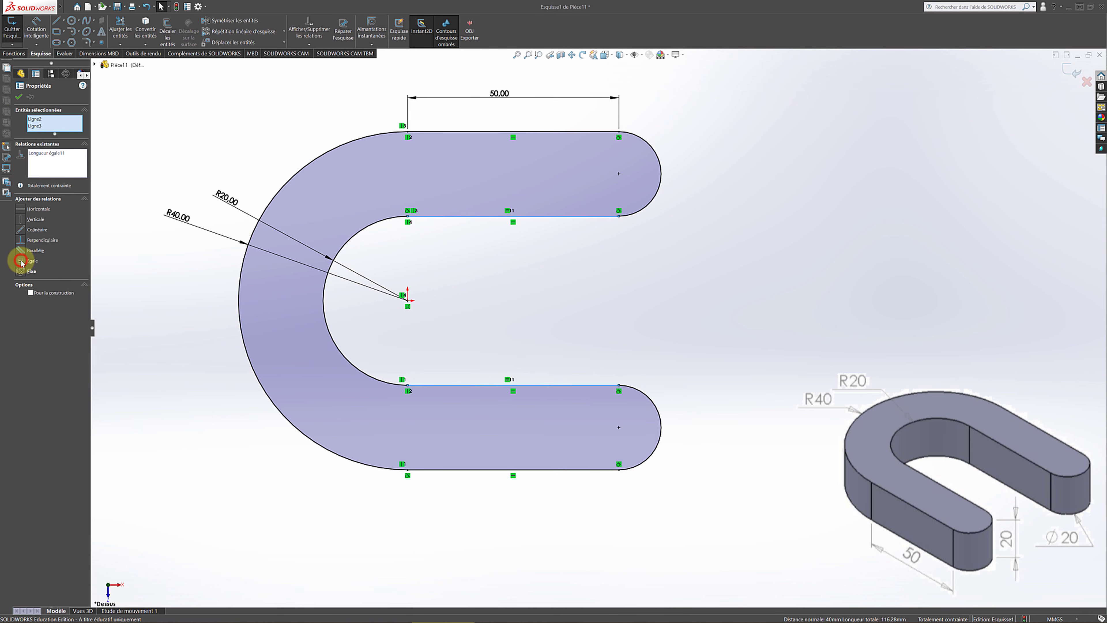
{"action": "left_click", "coordinate": [19, 96]}
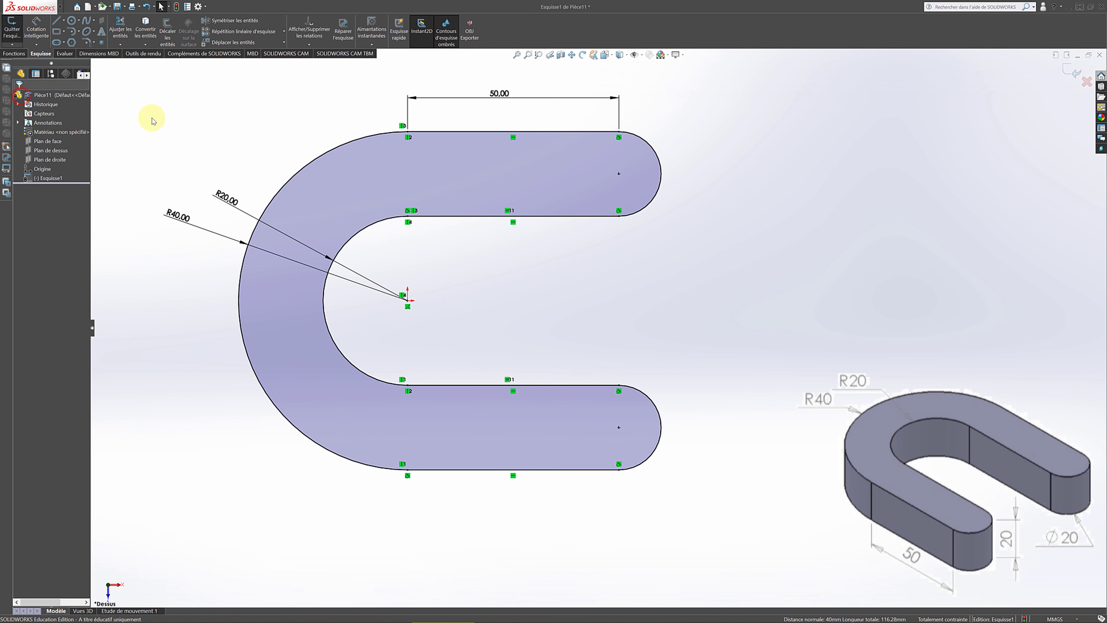
{"action": "left_click", "coordinate": [170, 121]}
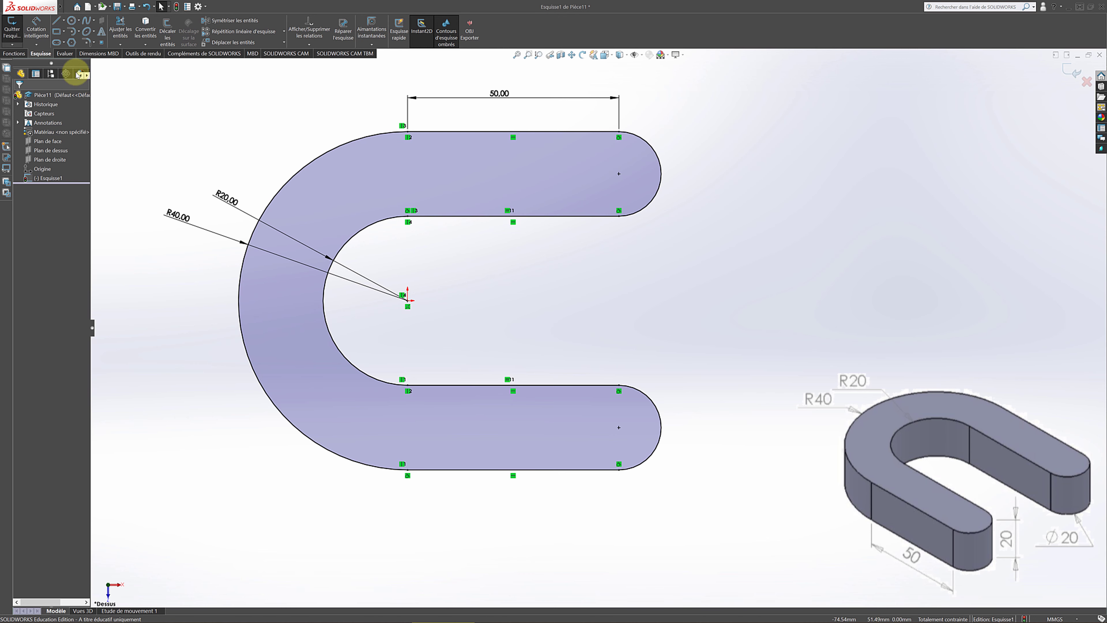
Step: Finish the sketch and extrude the U-shaped profile as a boss with a blind depth of 20 mm
{"action": "left_click", "coordinate": [12, 27]}
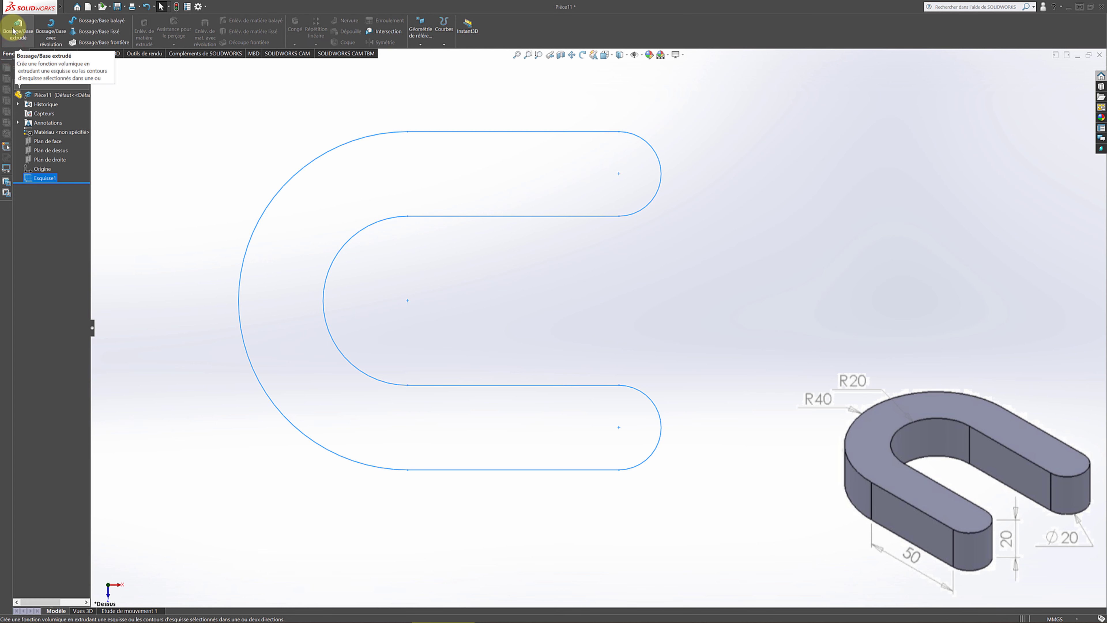
{"action": "left_click", "coordinate": [13, 30]}
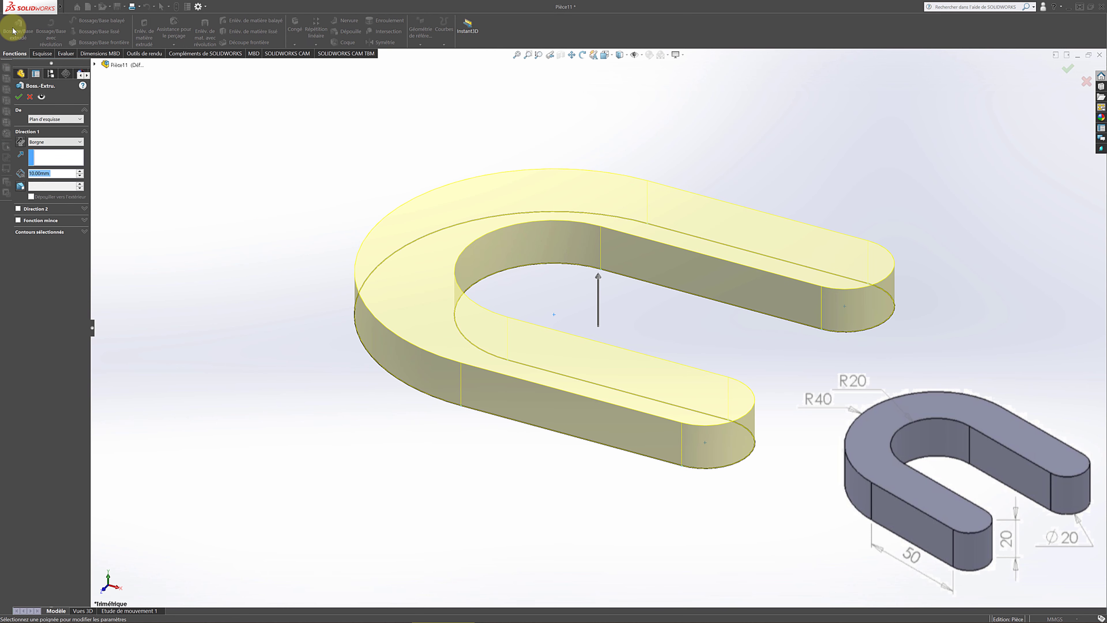
{"action": "type", "text": "20"}
{"action": "key", "text": "Return"}
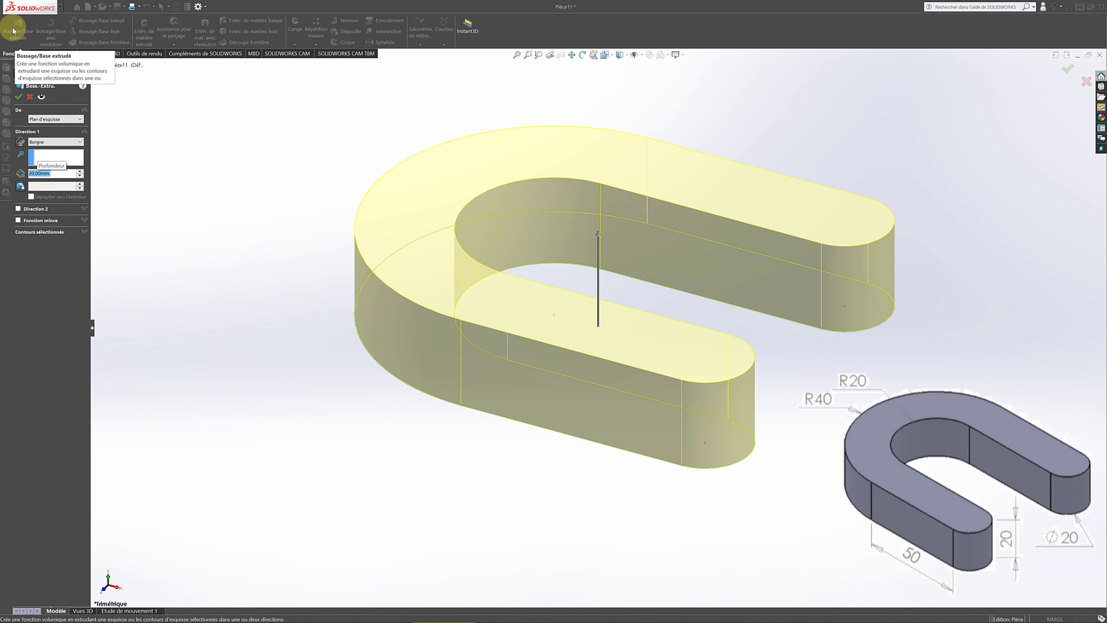
{"action": "left_click", "coordinate": [18, 97]}
{"action": "left_click", "coordinate": [307, 167]}
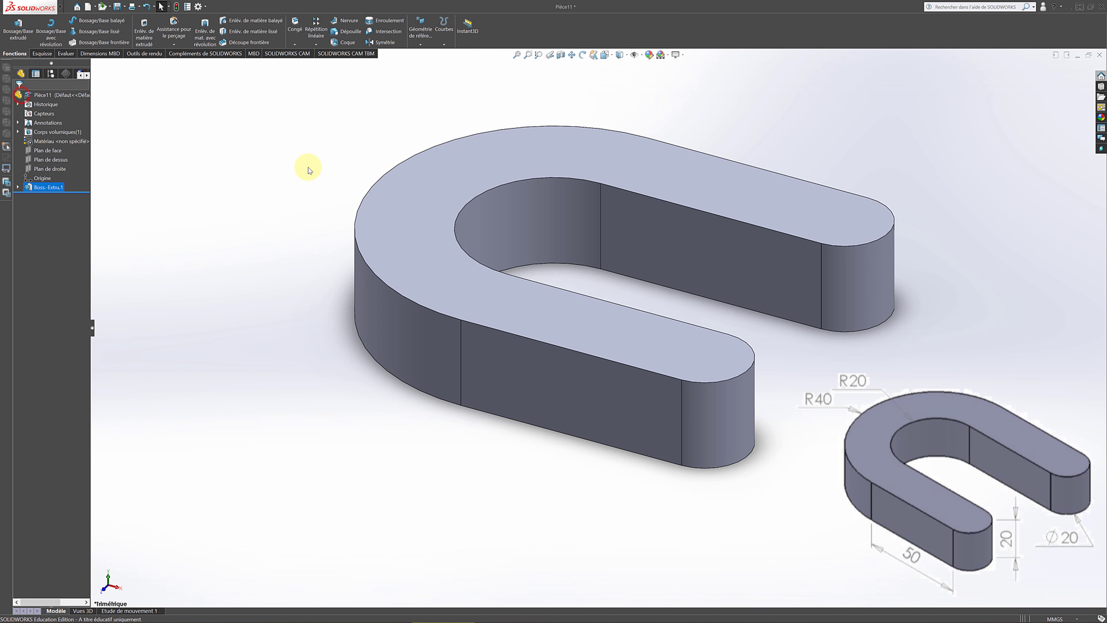
Step: Close the U-shaped part document without saving its changes
{"action": "scroll", "coordinate": [828, 266], "scroll_direction": "down", "scroll_amount": 2}
{"action": "scroll", "coordinate": [702, 199], "scroll_direction": "up", "scroll_amount": 3}
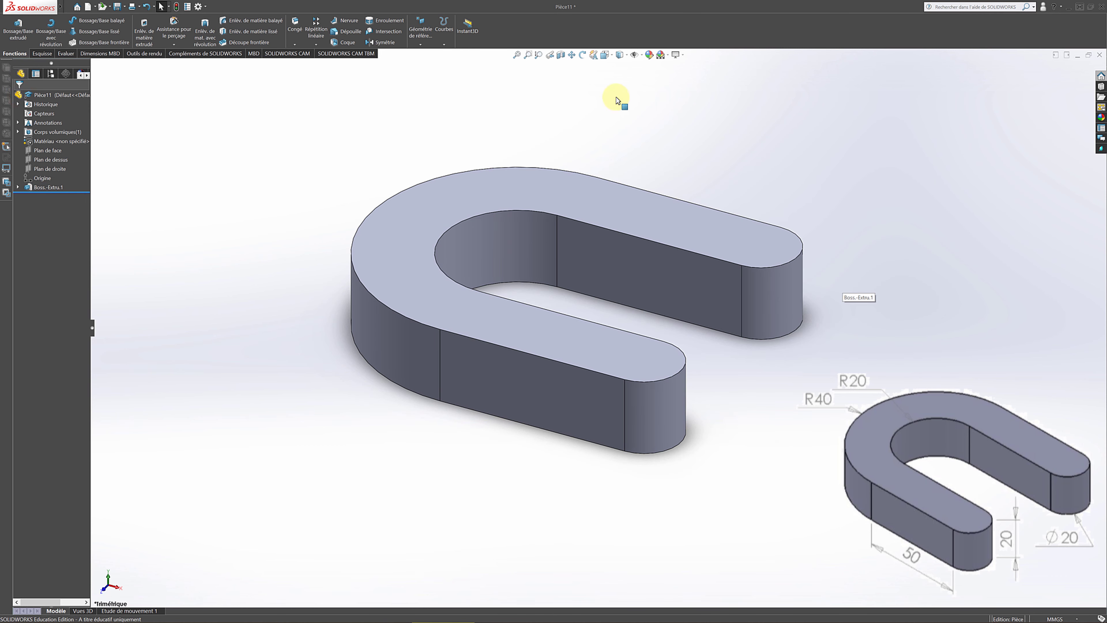
{"action": "left_click", "coordinate": [584, 57]}
{"action": "mouse_move", "coordinate": [672, 277]}
{"action": "left_mouse_down"}
{"action": "mouse_move", "coordinate": [447, 248]}
{"action": "mouse_move", "coordinate": [410, 128]}
{"action": "mouse_move", "coordinate": [529, 255]}
{"action": "mouse_move", "coordinate": [662, 240]}
{"action": "mouse_move", "coordinate": [782, 307]}
{"action": "mouse_move", "coordinate": [647, 166]}
{"action": "mouse_move", "coordinate": [598, 243]}
{"action": "mouse_move", "coordinate": [651, 248]}
{"action": "mouse_move", "coordinate": [633, 259]}
{"action": "mouse_move", "coordinate": [896, 121]}
{"action": "left_mouse_up"}
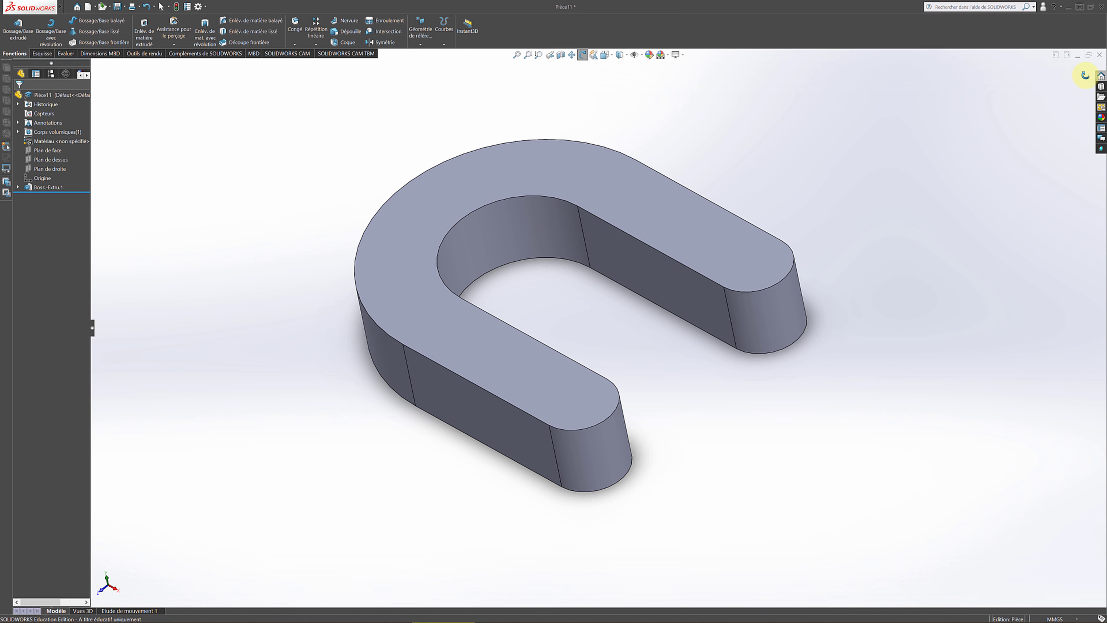
{"action": "left_click", "coordinate": [1100, 57]}
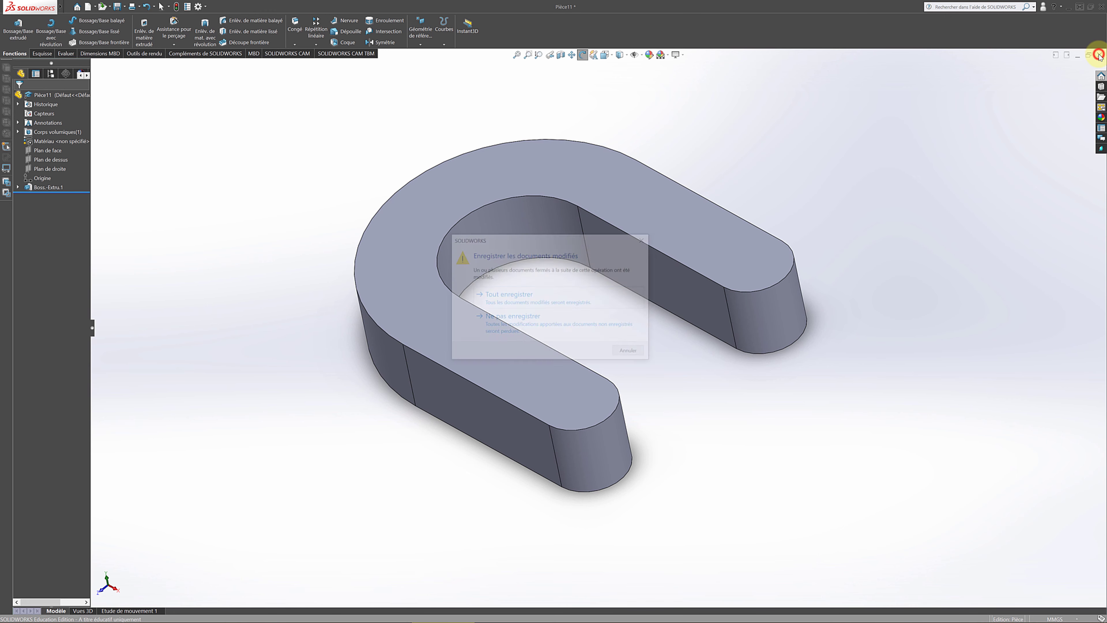
{"action": "left_click", "coordinate": [538, 318]}
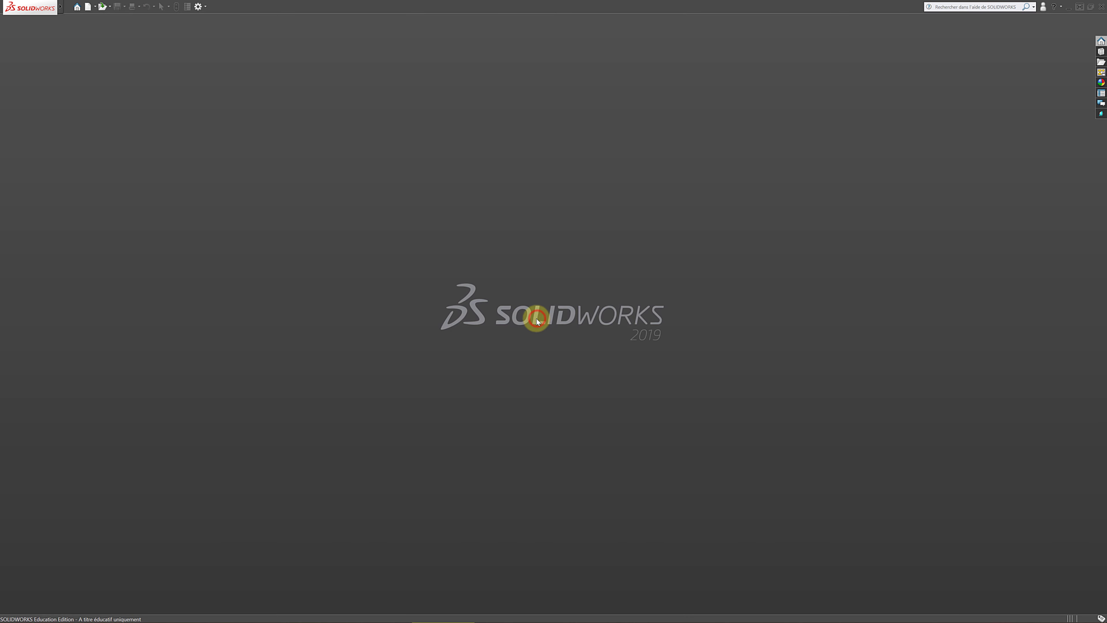